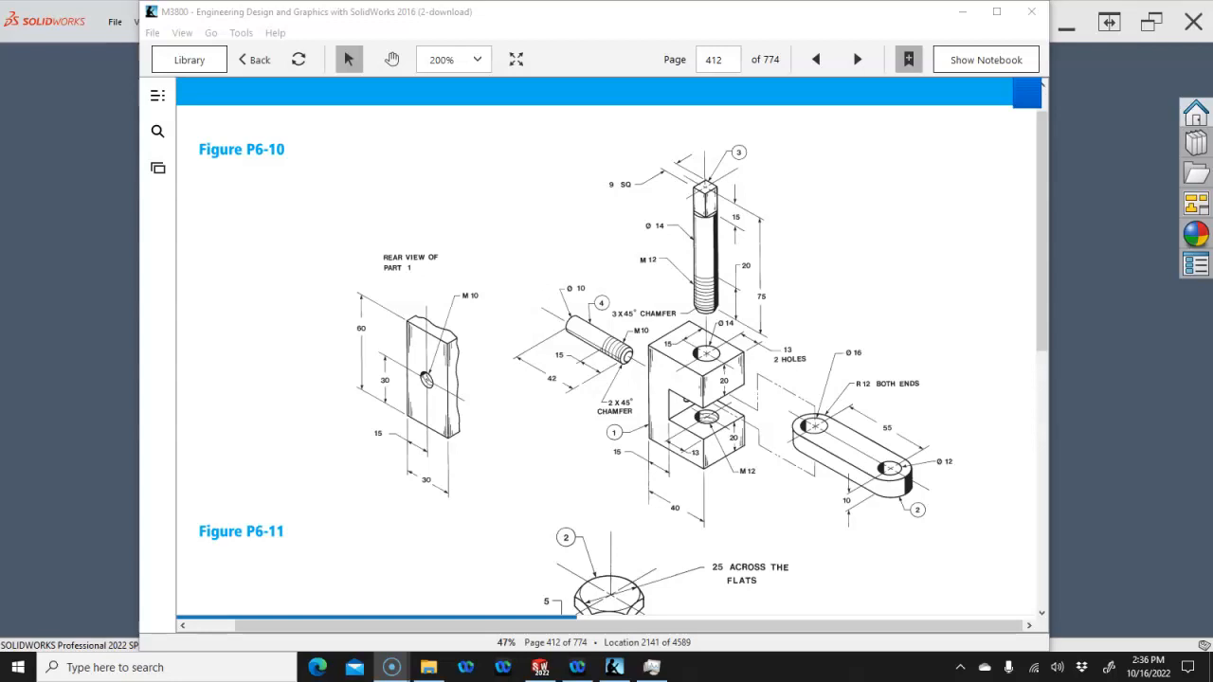
# Examine the dimensions of part 1 in Figure P6-10 and move the reference window aside to reveal SOLIDWORKS
pyautogui.moveTo(611, 463); pyautogui.dragTo(624, 465)
pyautogui.moveTo(652, 378)
pyautogui.mouseDown()
pyautogui.moveTo(652, 353)
pyautogui.moveTo(676, 354)
pyautogui.mouseUp()
pyautogui.moveTo(610, 17); pyautogui.dragTo(0, 47)
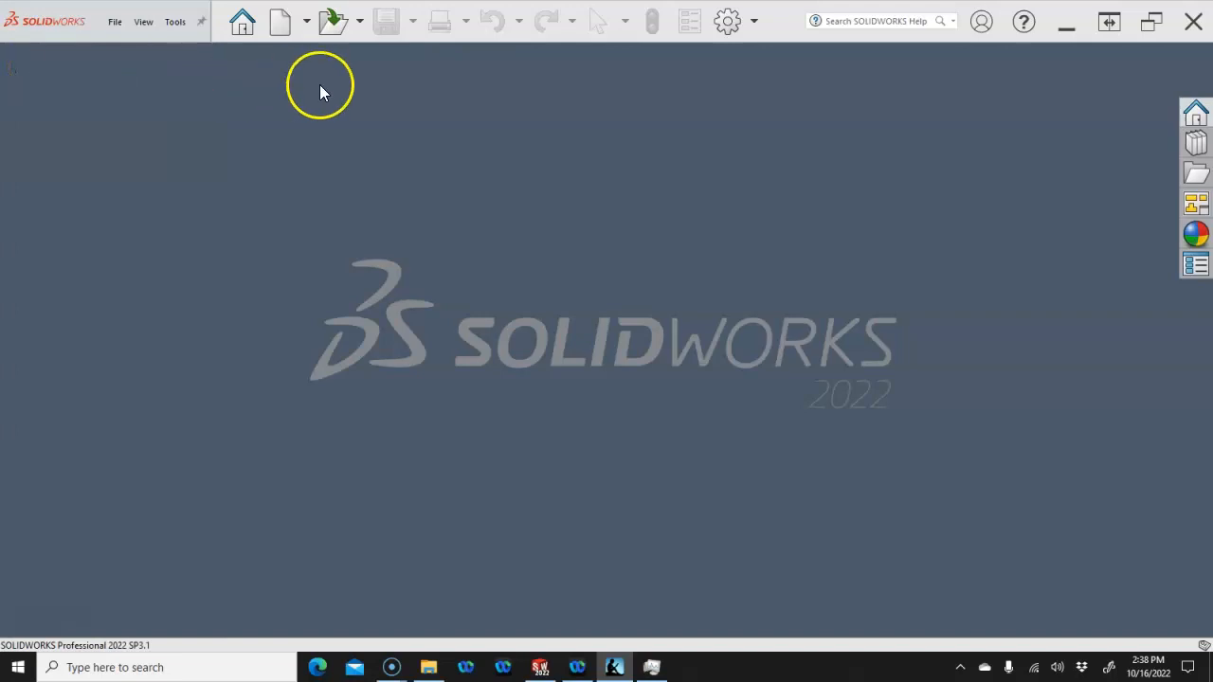
# Create a new part and start a sketch on the Front Plane
pyautogui.click(279, 21)
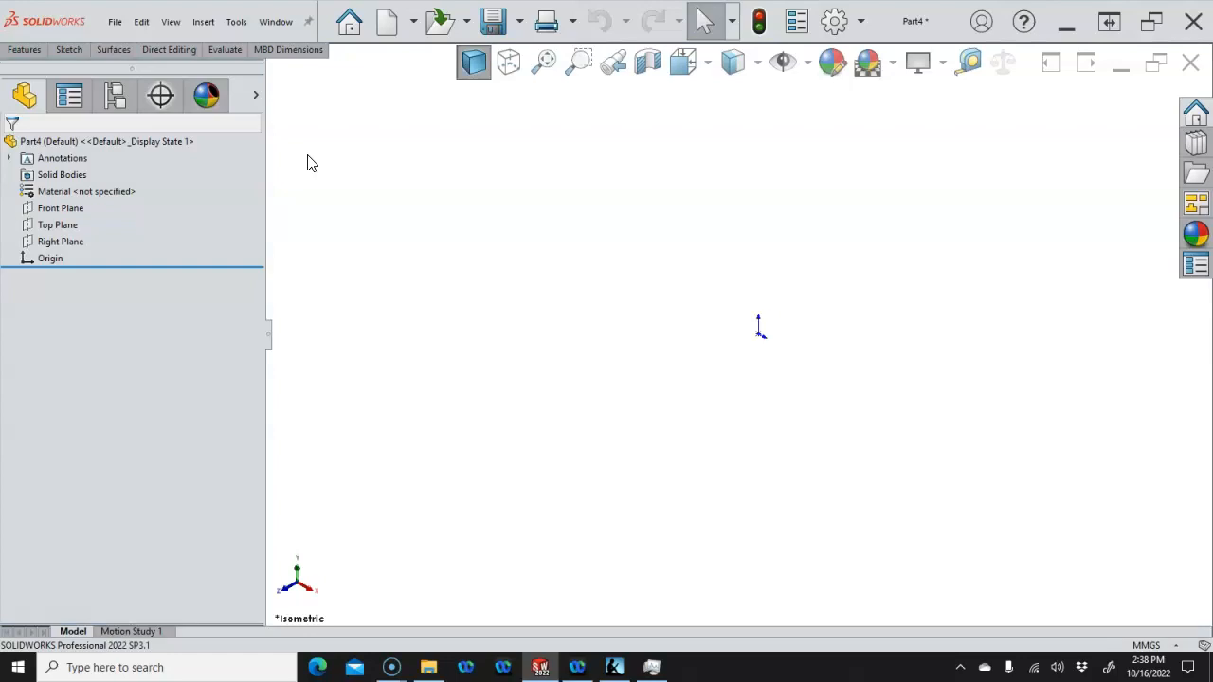
pyautogui.click(68, 209)
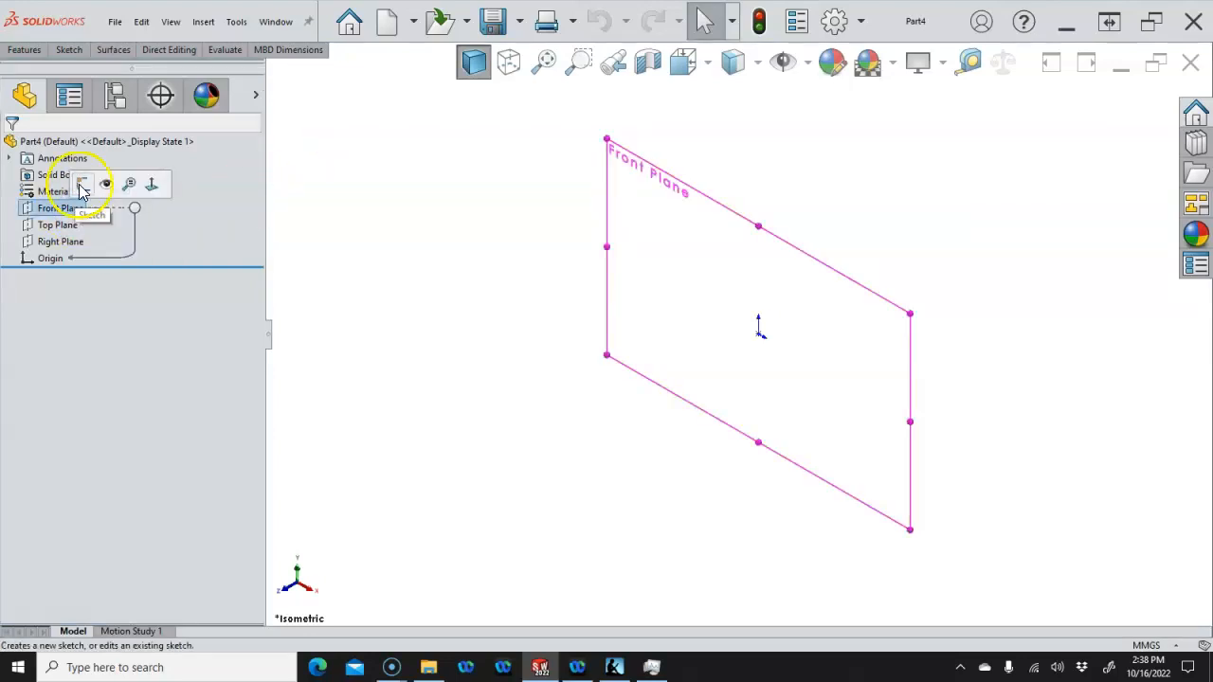
pyautogui.click(81, 186)
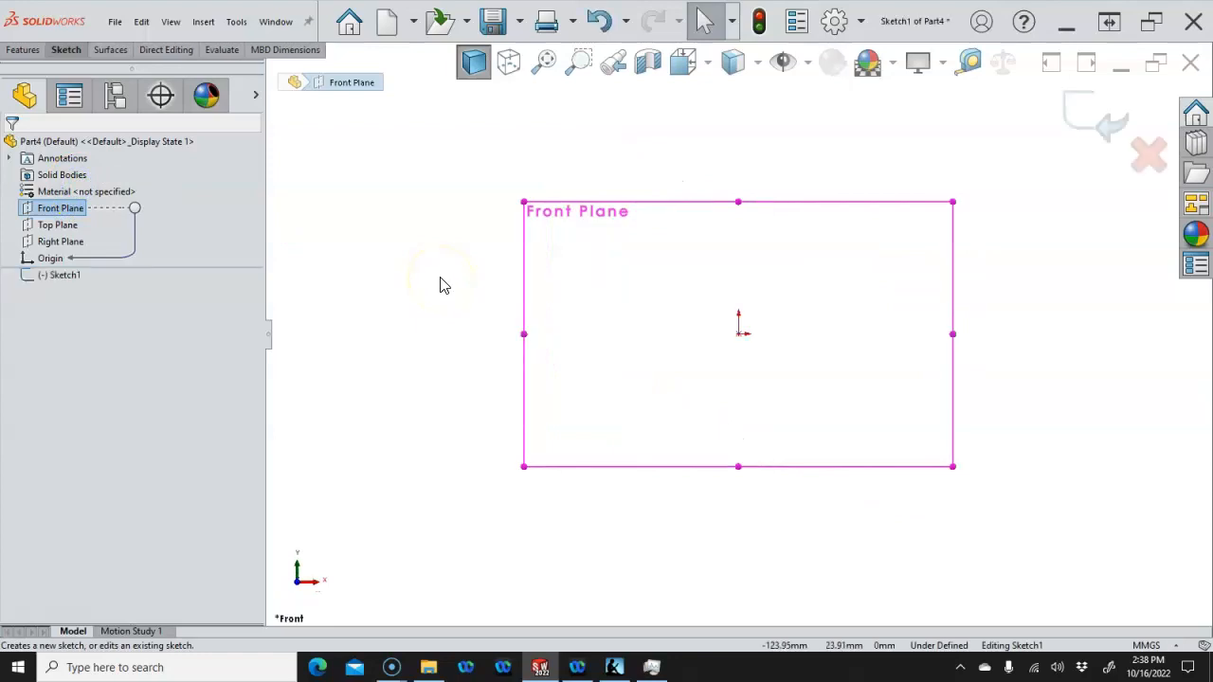
pyautogui.click(613, 296)
# Draw a vertical line about 56 mm up from the origin, followed by a horizontal top line 40 mm long
pyautogui.press('l')
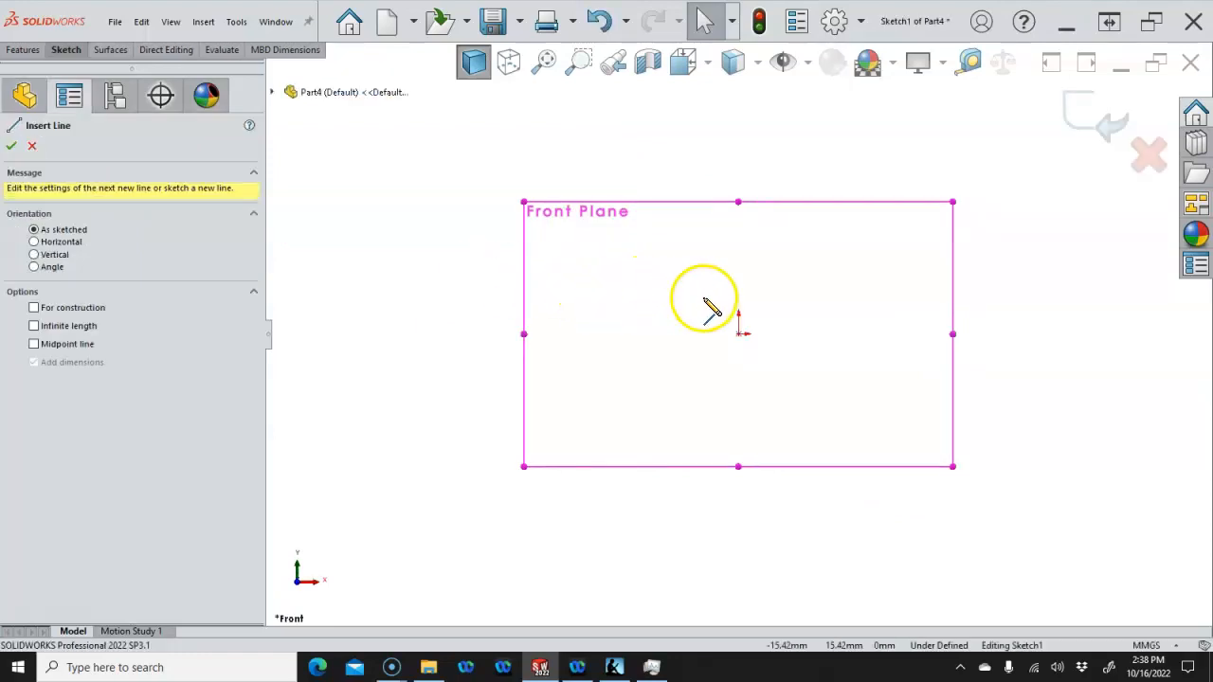
pyautogui.moveTo(741, 338); pyautogui.dragTo(739, 224)
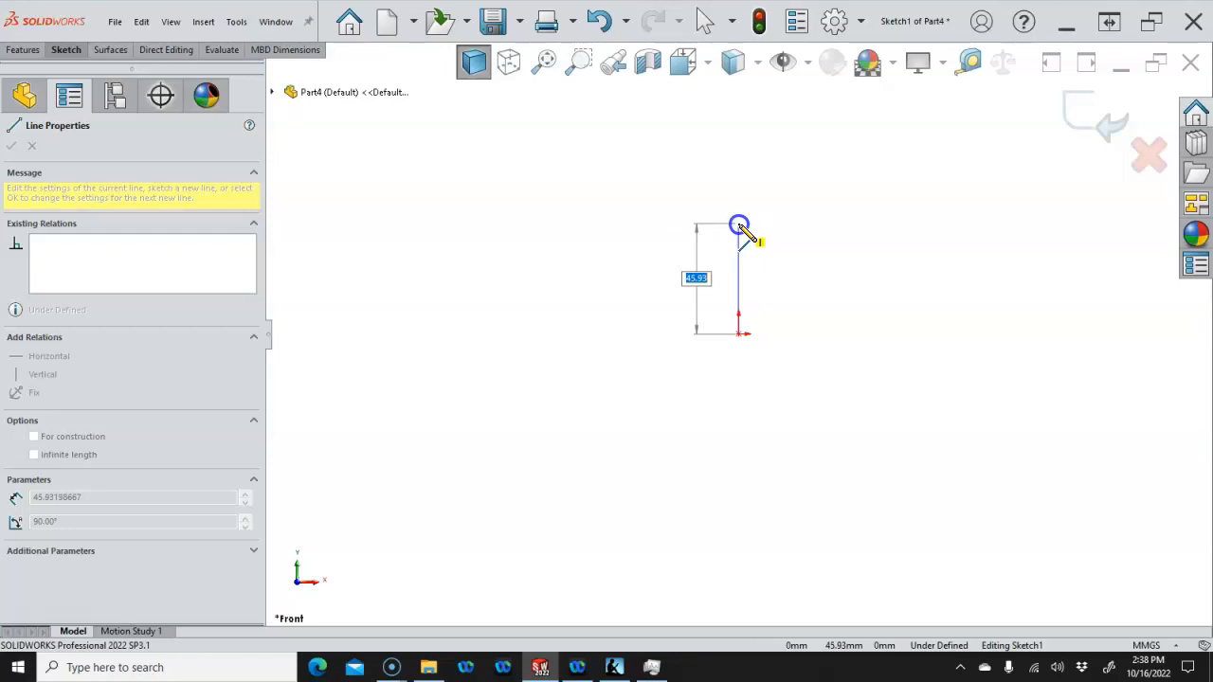
pyautogui.moveTo(739, 227); pyautogui.dragTo(742, 201)
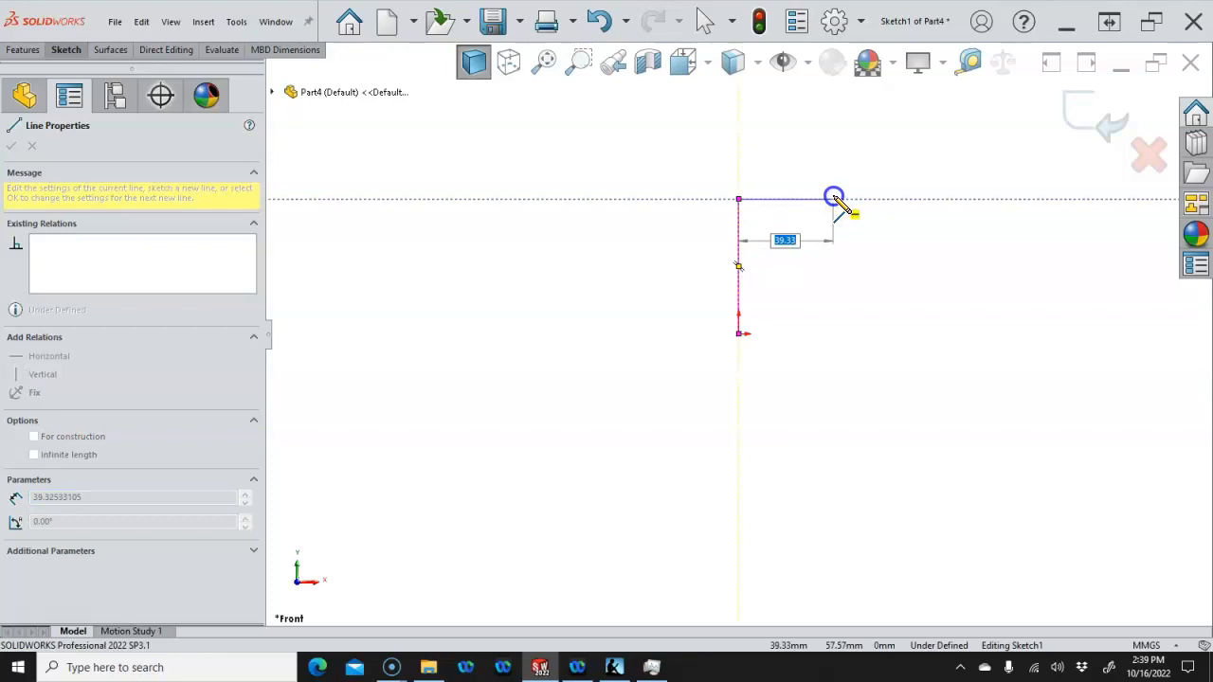
pyautogui.write('40')
pyautogui.press('Return')
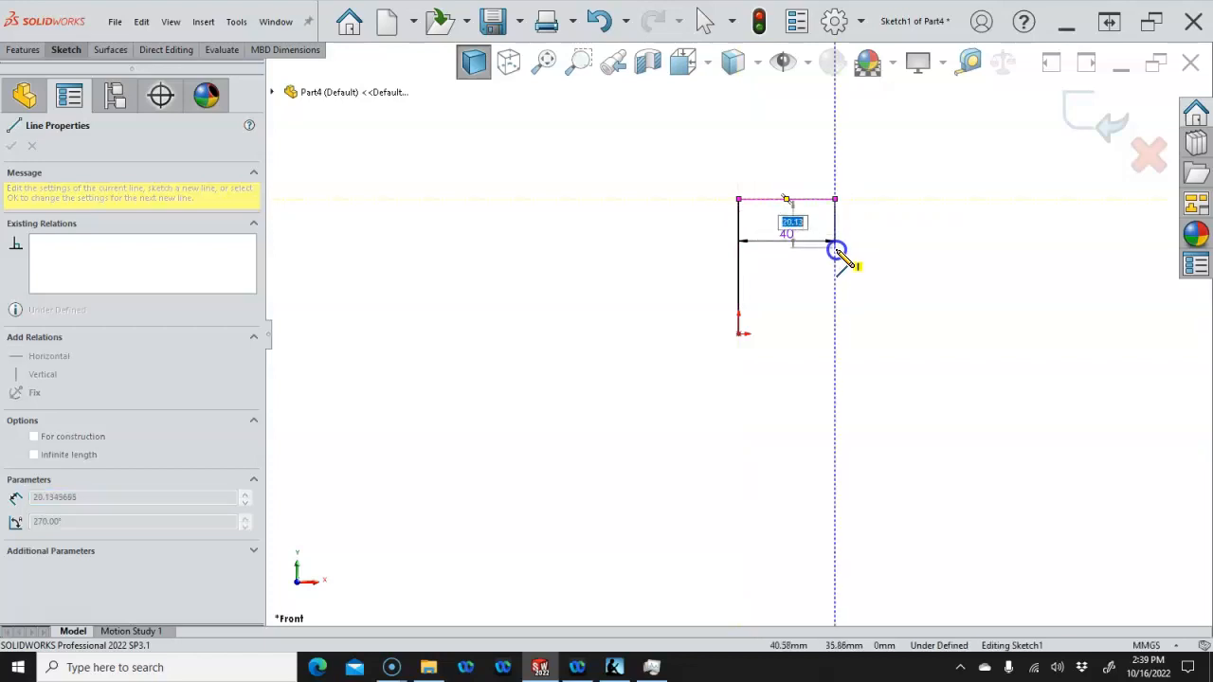
# Draw the upper arm's vertical end edge about 21 mm down from the end of the top line
pyautogui.write('0')
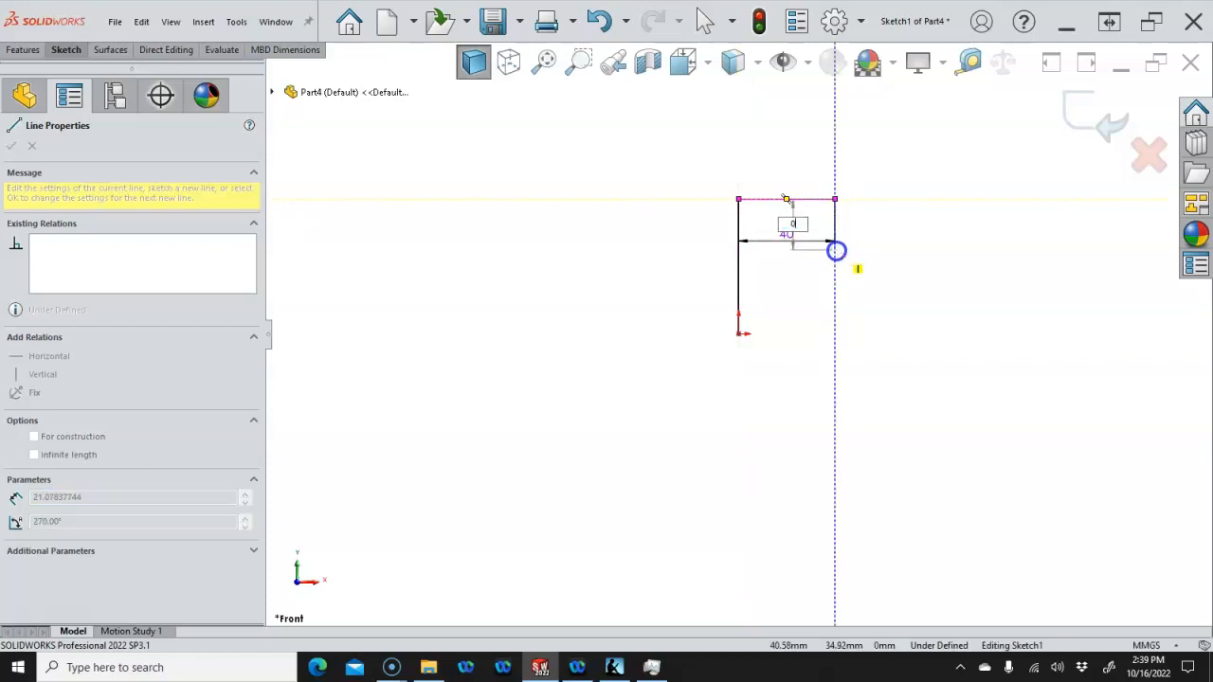
pyautogui.press('BackSpace')
pyautogui.write('20')
pyautogui.press('Return')
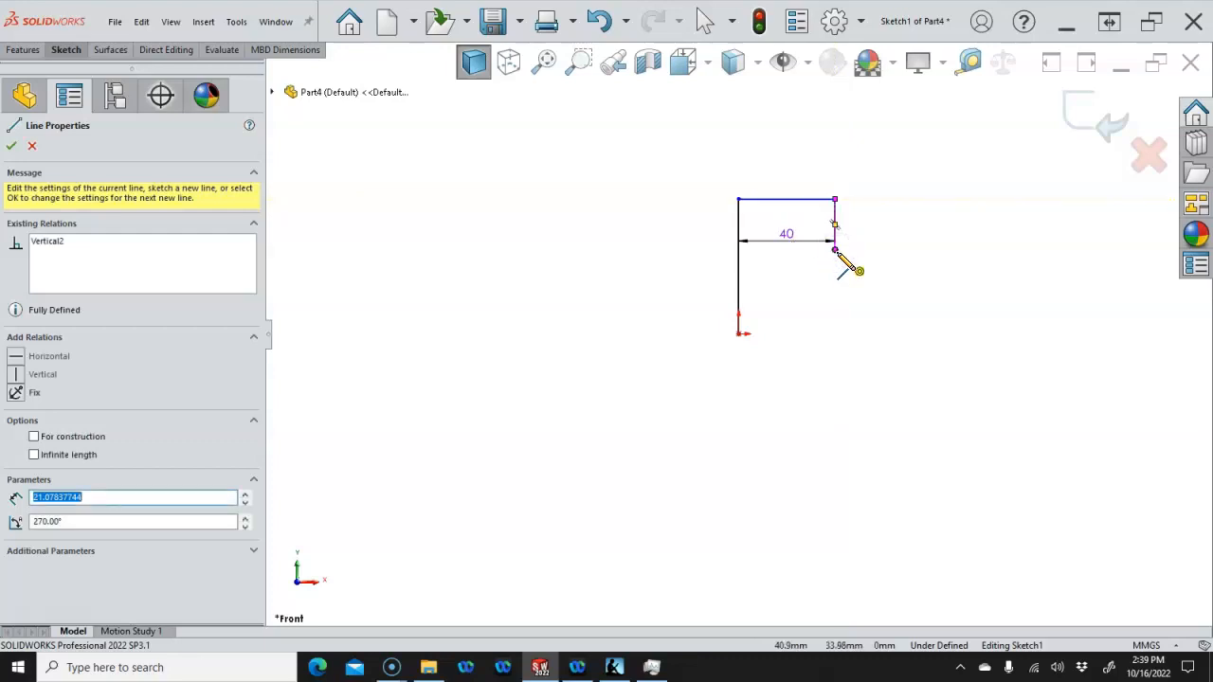
# Draw the slot about 20 mm deep and 25 mm high, continuing into a 20 mm vertical end edge for the lower arm
pyautogui.click(786, 250)
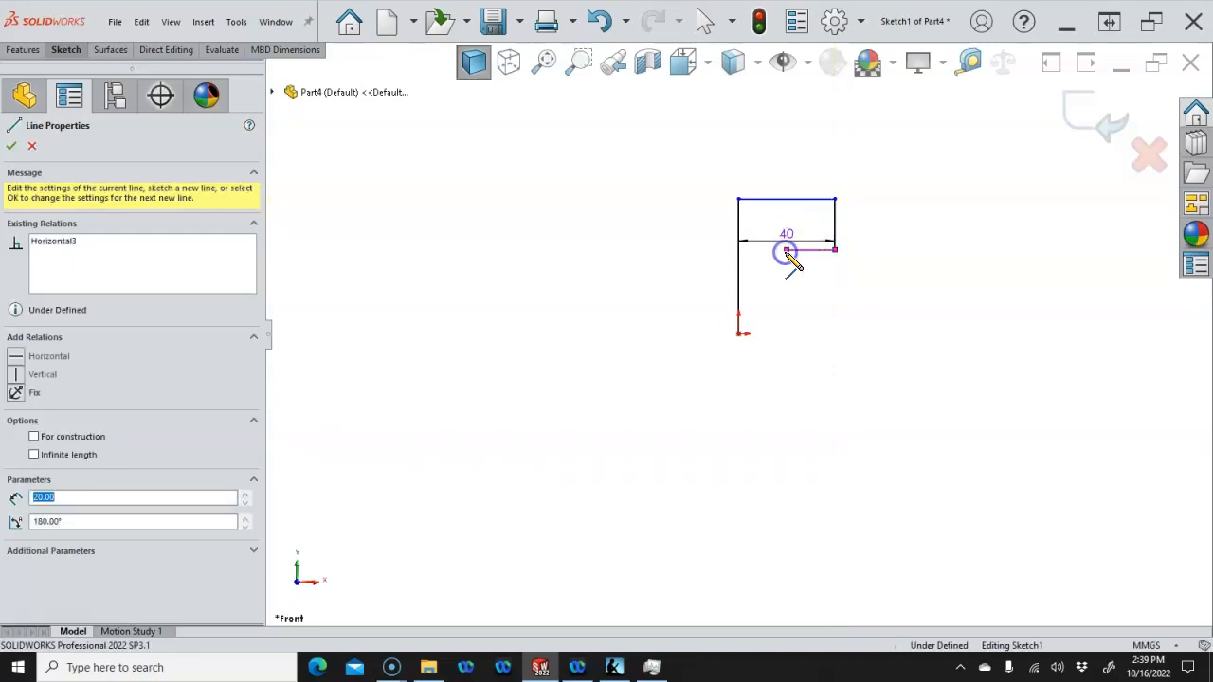
pyautogui.click(786, 310)
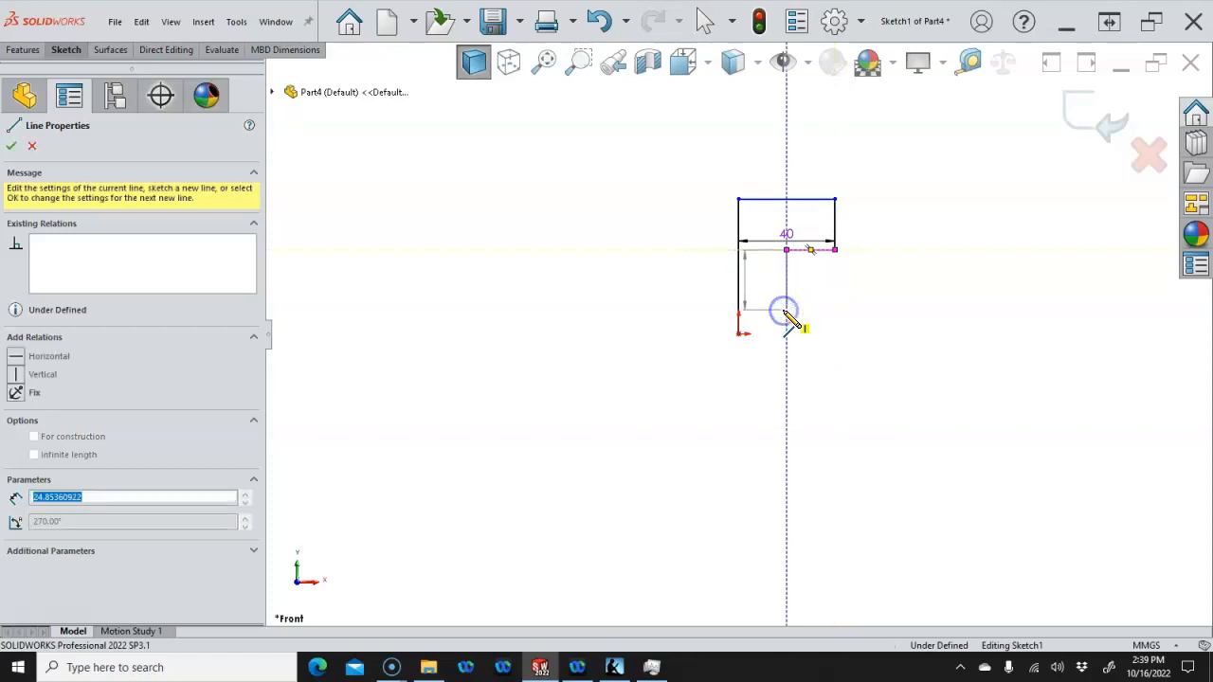
pyautogui.click(835, 310)
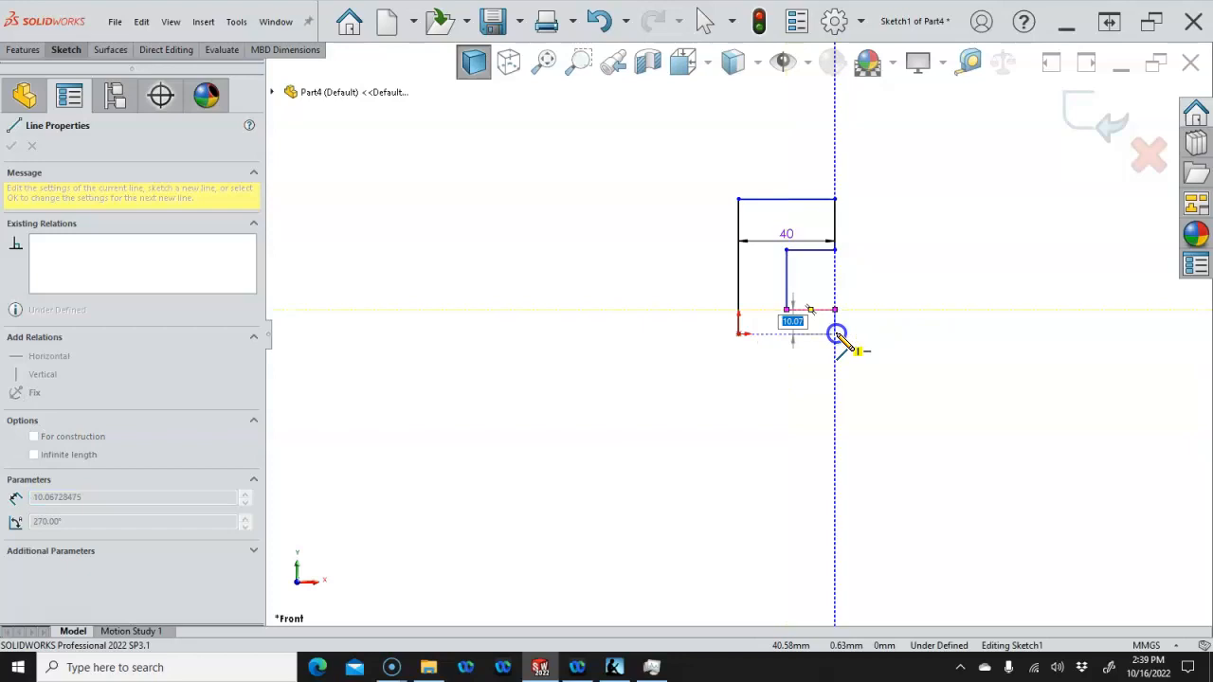
pyautogui.write('20')
pyautogui.press('Return')
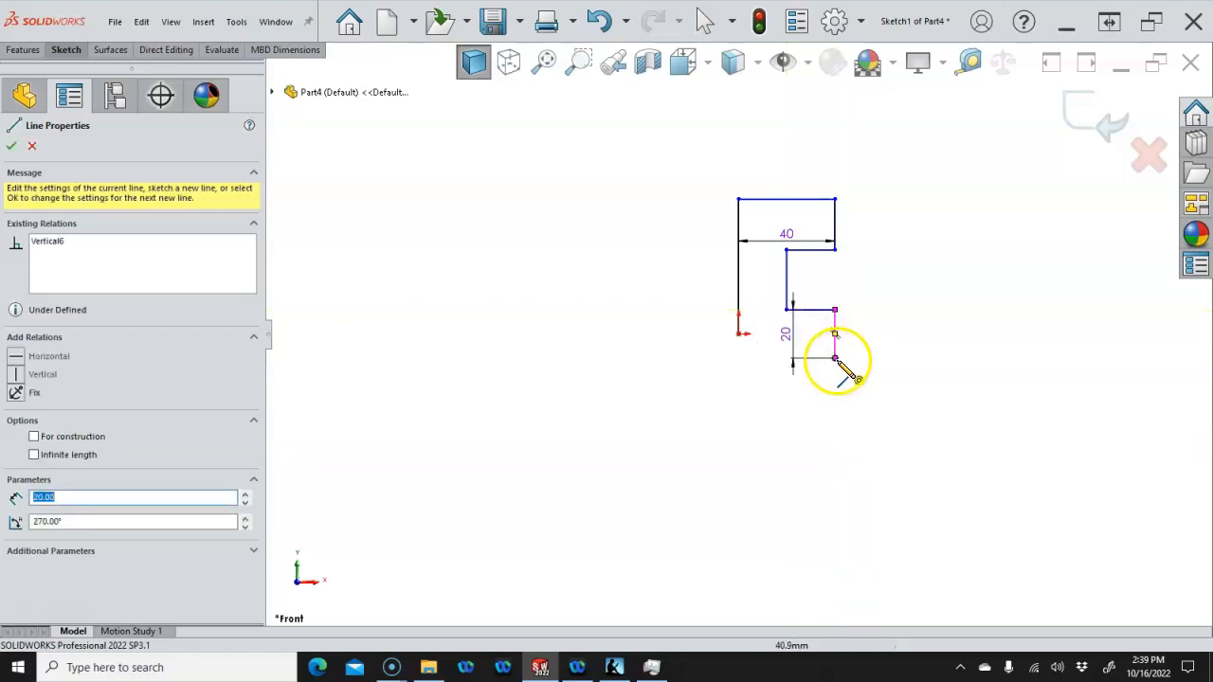
# Close the profile with a bottom line back to the origin and make that line horizontal
pyautogui.click(739, 334)
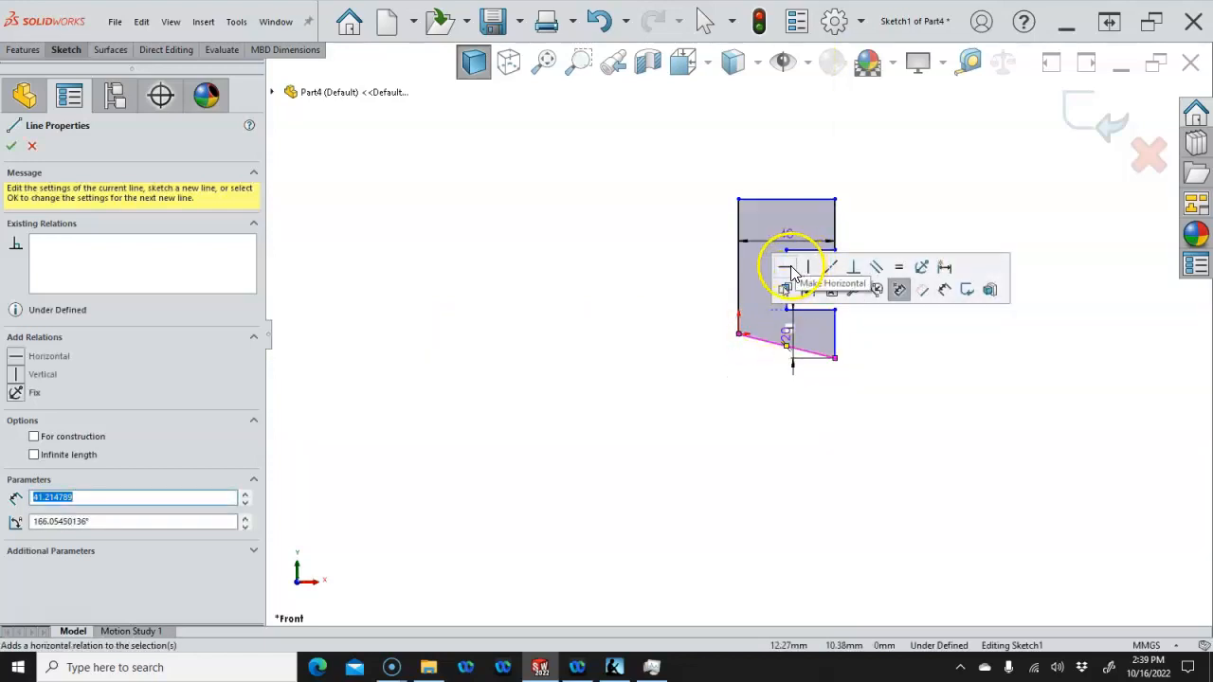
pyautogui.click(793, 272)
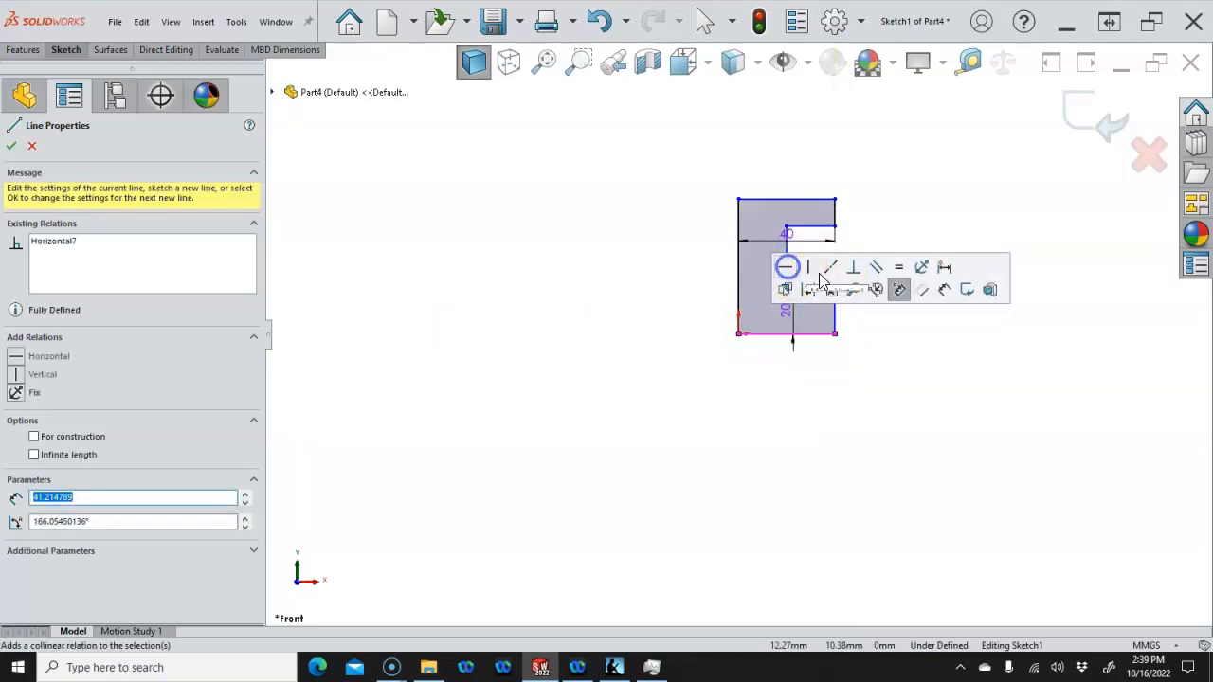
pyautogui.rightClick(873, 193)
pyautogui.click(917, 196)
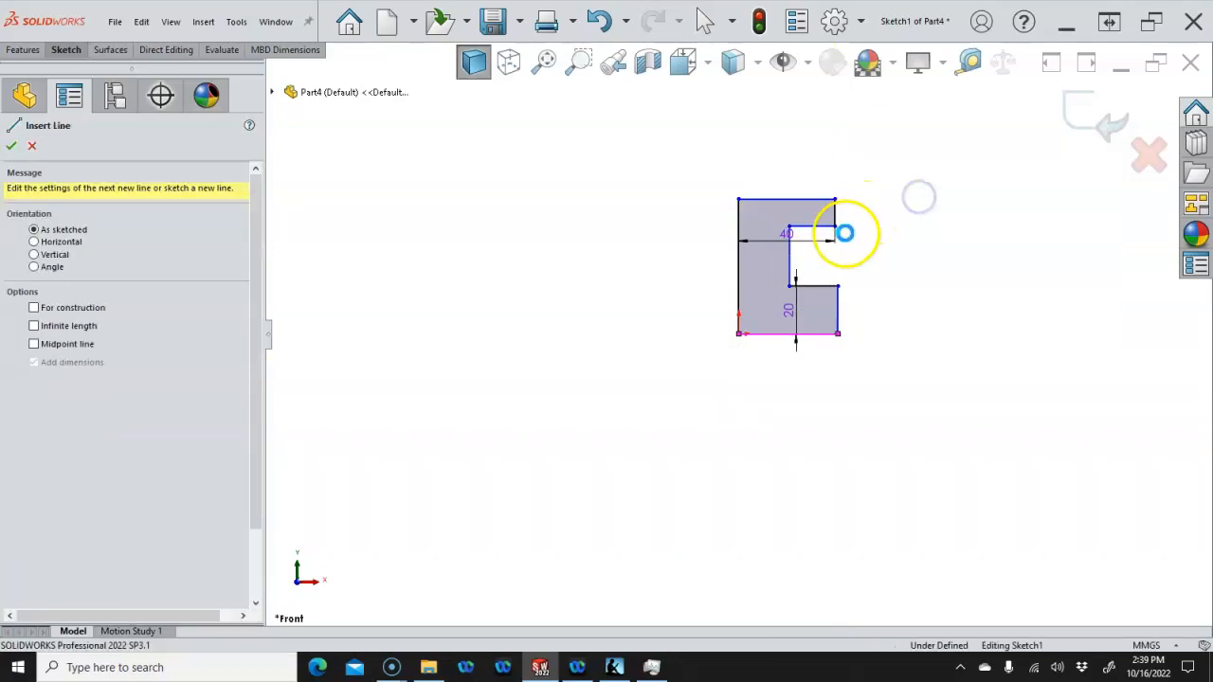
# Make the vertical end edges of the upper and lower arms collinear and equal in length
pyautogui.scroll(-1, 841, 237)
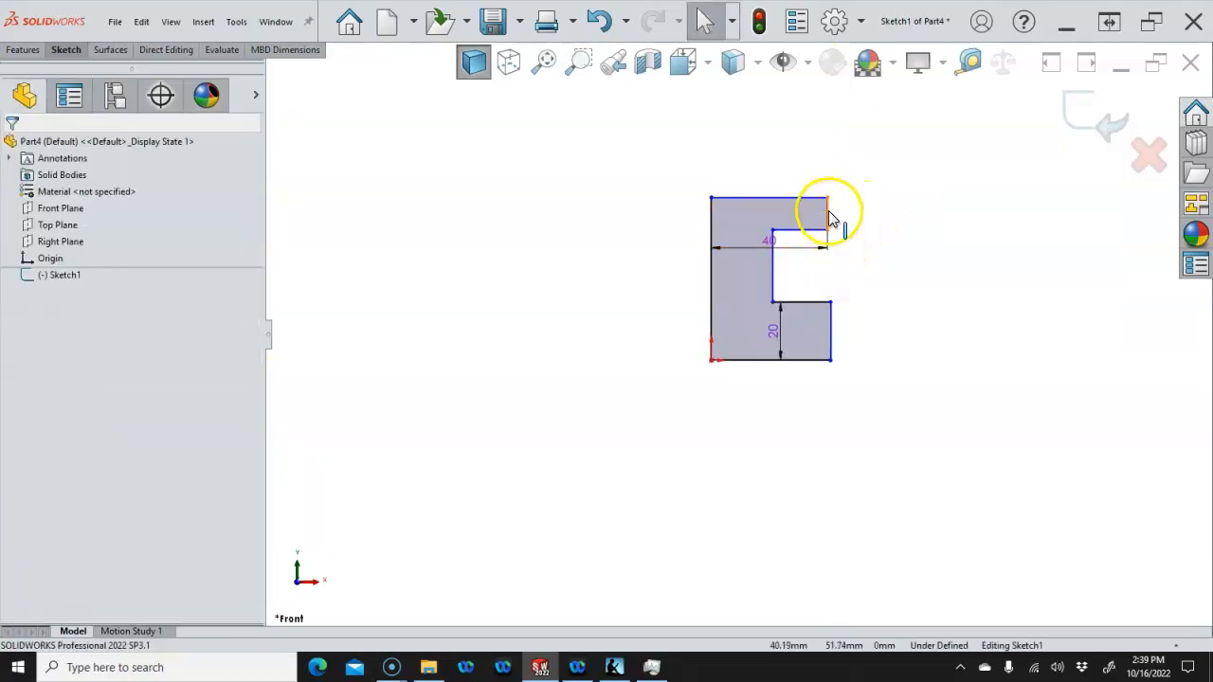
pyautogui.click(832, 327)
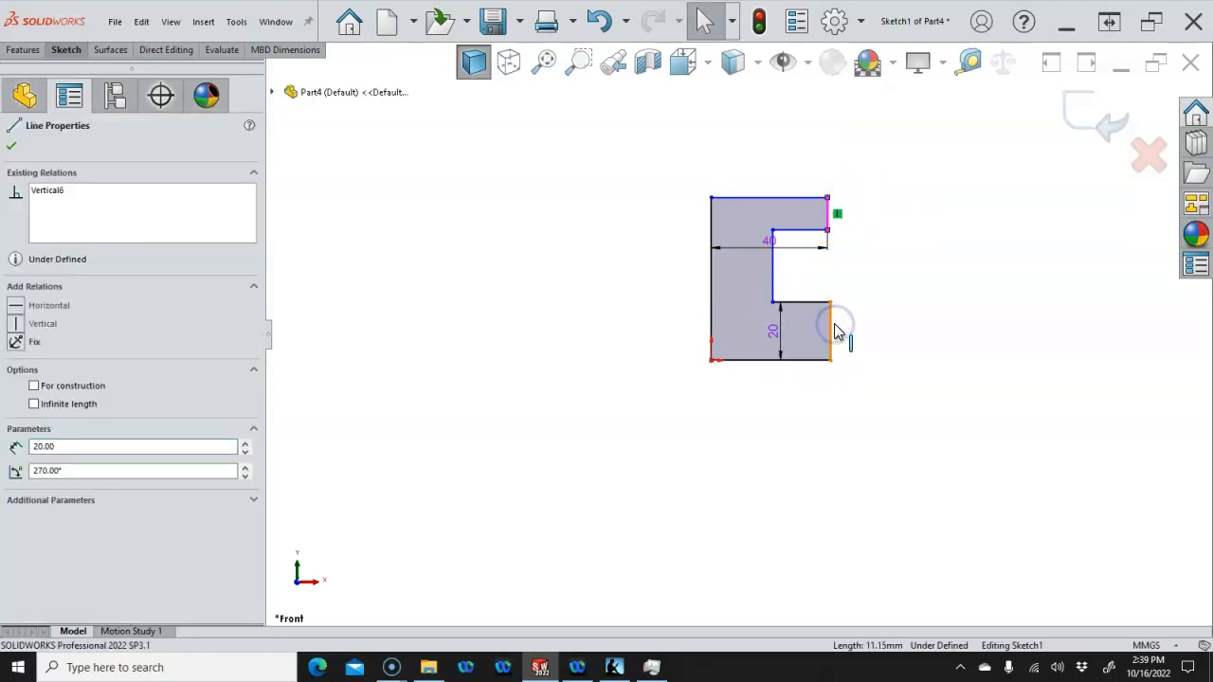
pyautogui.keyDown('ctrl'); pyautogui.click(833, 331); pyautogui.keyUp('ctrl')
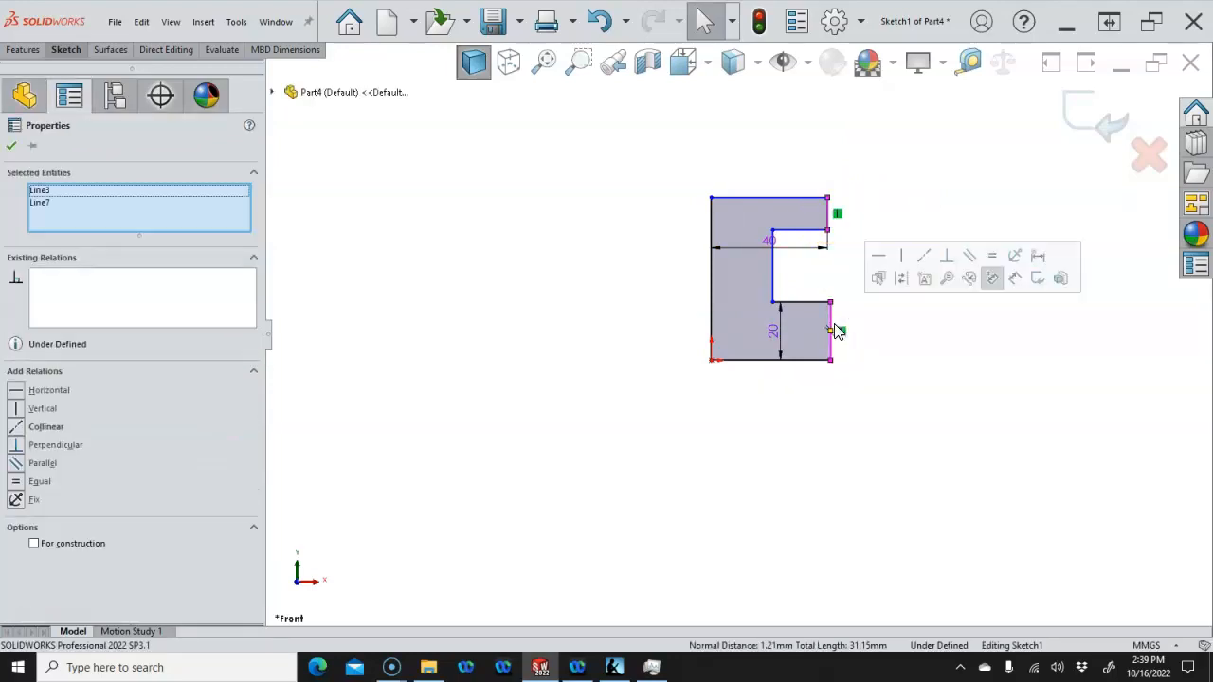
pyautogui.click(921, 261)
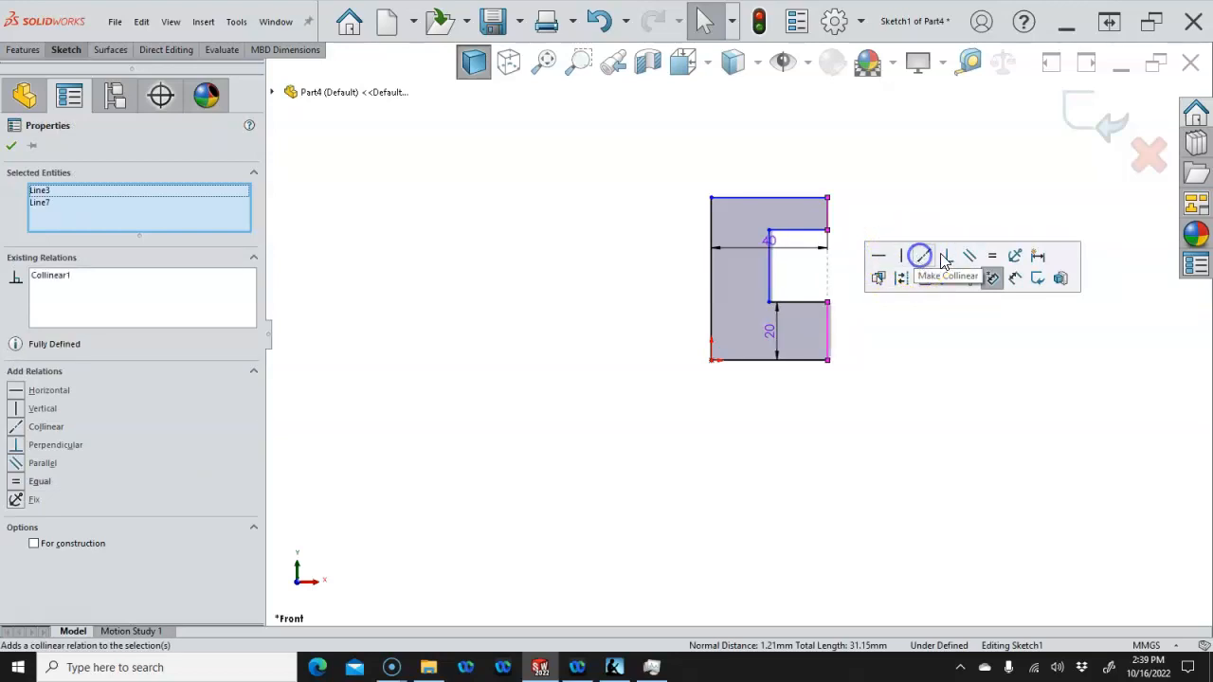
pyautogui.click(990, 258)
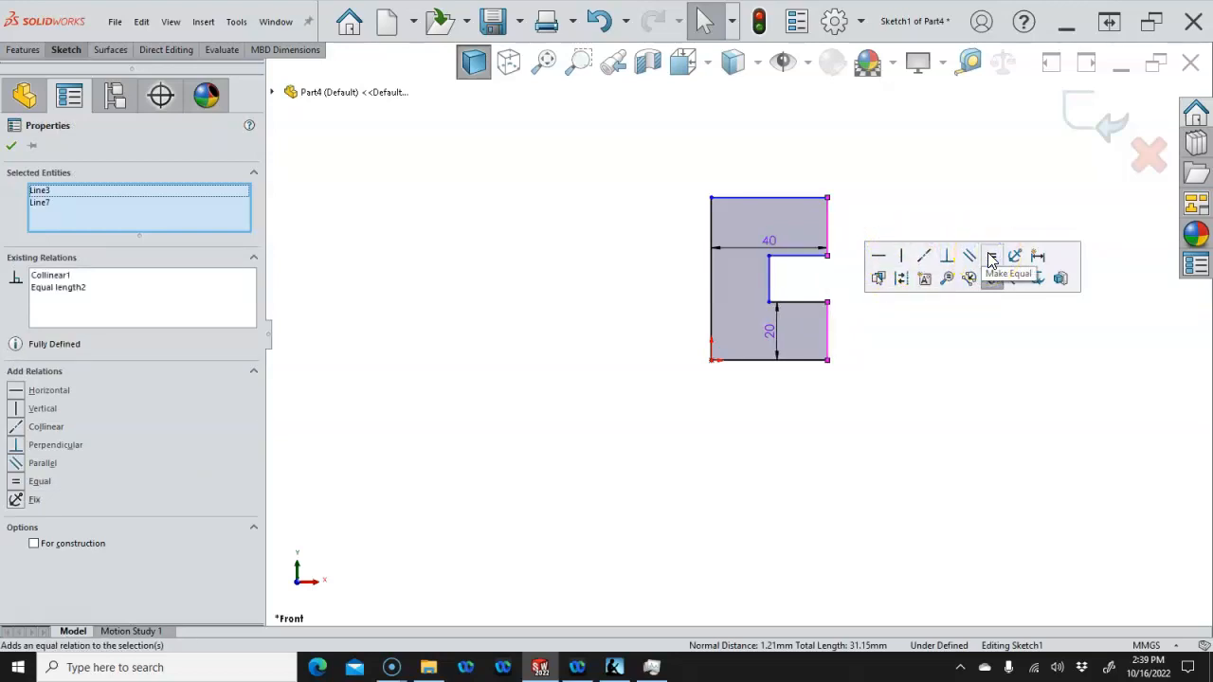
# Move the lower arm's 20 mm dimension outside the profile, beside the arm's end edge
pyautogui.click(897, 189)
pyautogui.moveTo(768, 334)
pyautogui.mouseDown()
pyautogui.moveTo(872, 323)
pyautogui.moveTo(920, 335)
pyautogui.moveTo(906, 313)
pyautogui.mouseUp()
pyautogui.click(907, 317)
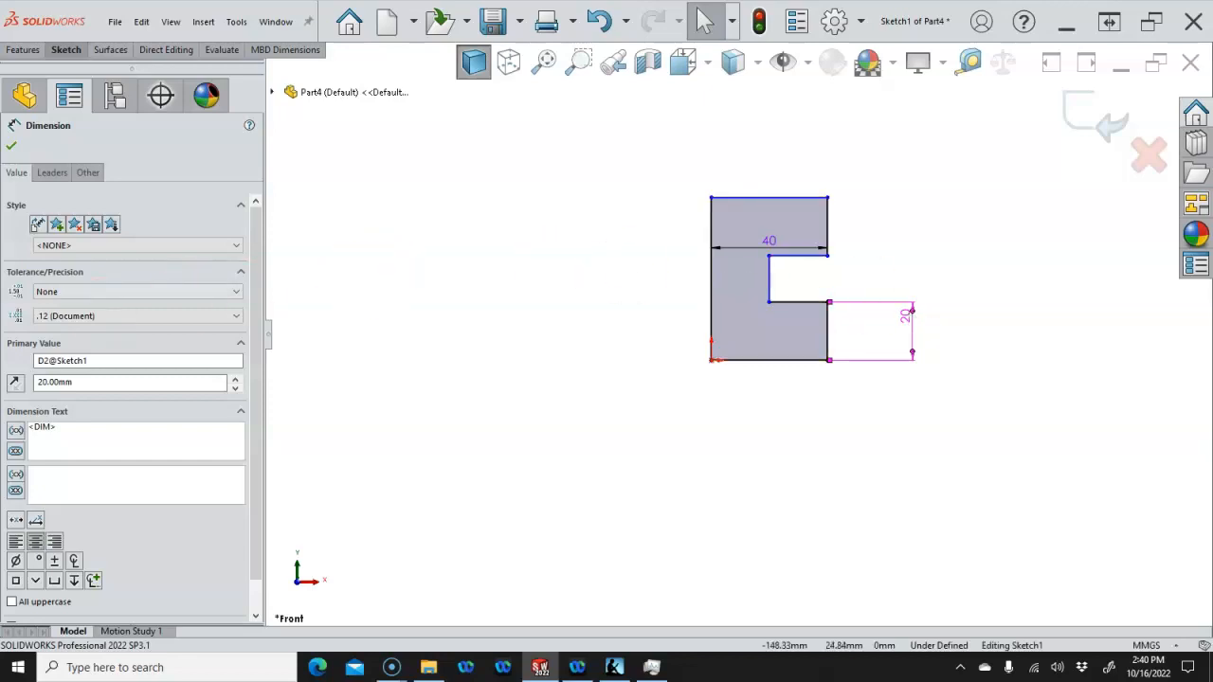
# Bring back the Figure P6-10 reference to examine part 1's height and slot dimensions, and return to the sketch
pyautogui.moveTo(0, 91)
pyautogui.mouseDown()
pyautogui.moveTo(27, 198)
pyautogui.moveTo(243, 165)
pyautogui.moveTo(463, 38)
pyautogui.mouseUp()
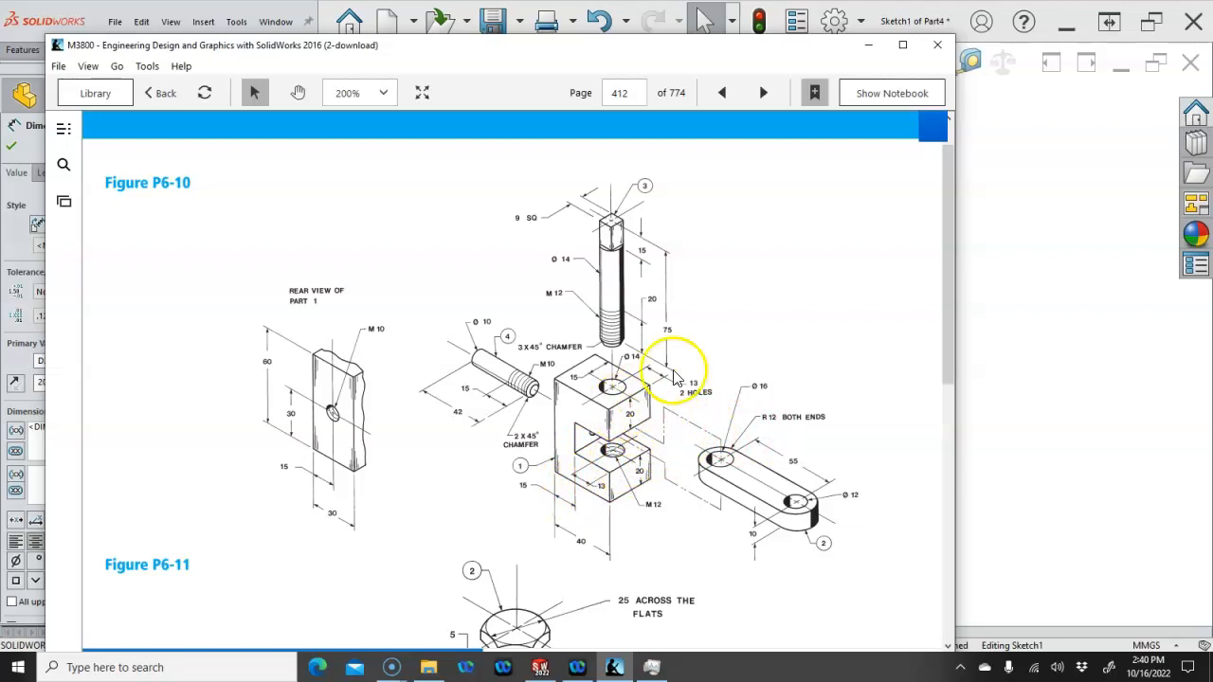
pyautogui.moveTo(555, 52)
pyautogui.mouseDown()
pyautogui.moveTo(344, 76)
pyautogui.moveTo(407, 141)
pyautogui.moveTo(121, 126)
pyautogui.moveTo(2, 110)
pyautogui.moveTo(0, 87)
pyautogui.mouseUp()
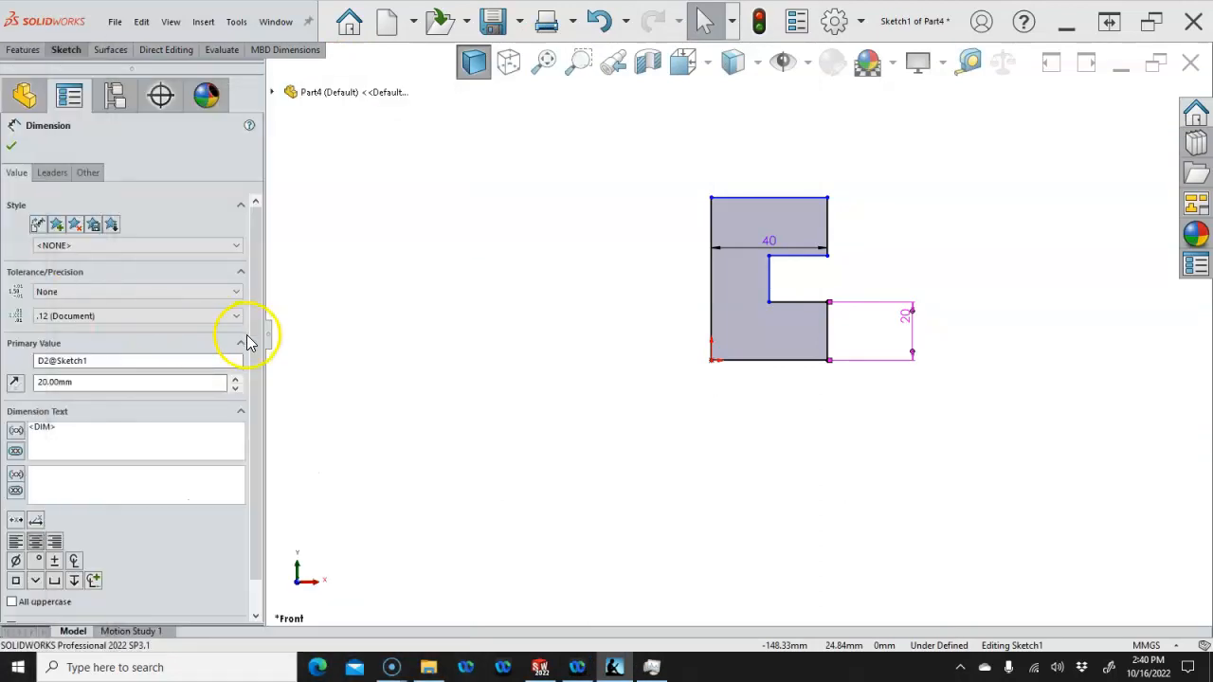
pyautogui.click(480, 316)
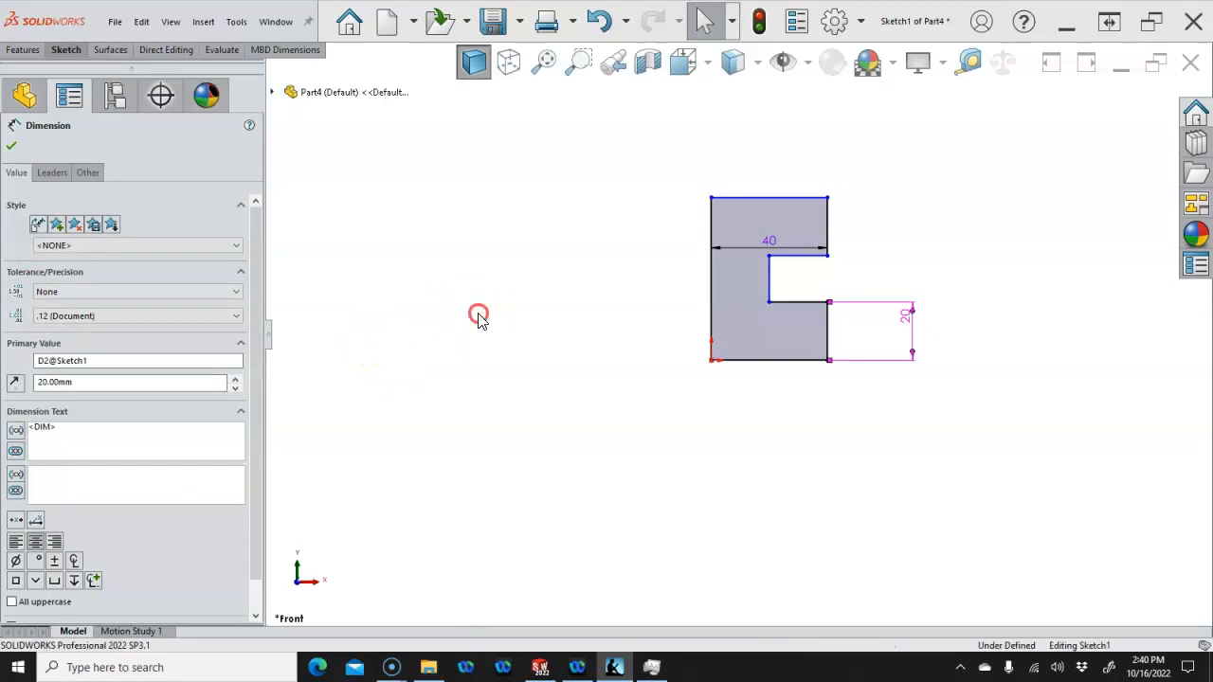
# Dimension the profile's overall height along the long vertical edge through the origin as 50 mm
pyautogui.rightClick(603, 315)
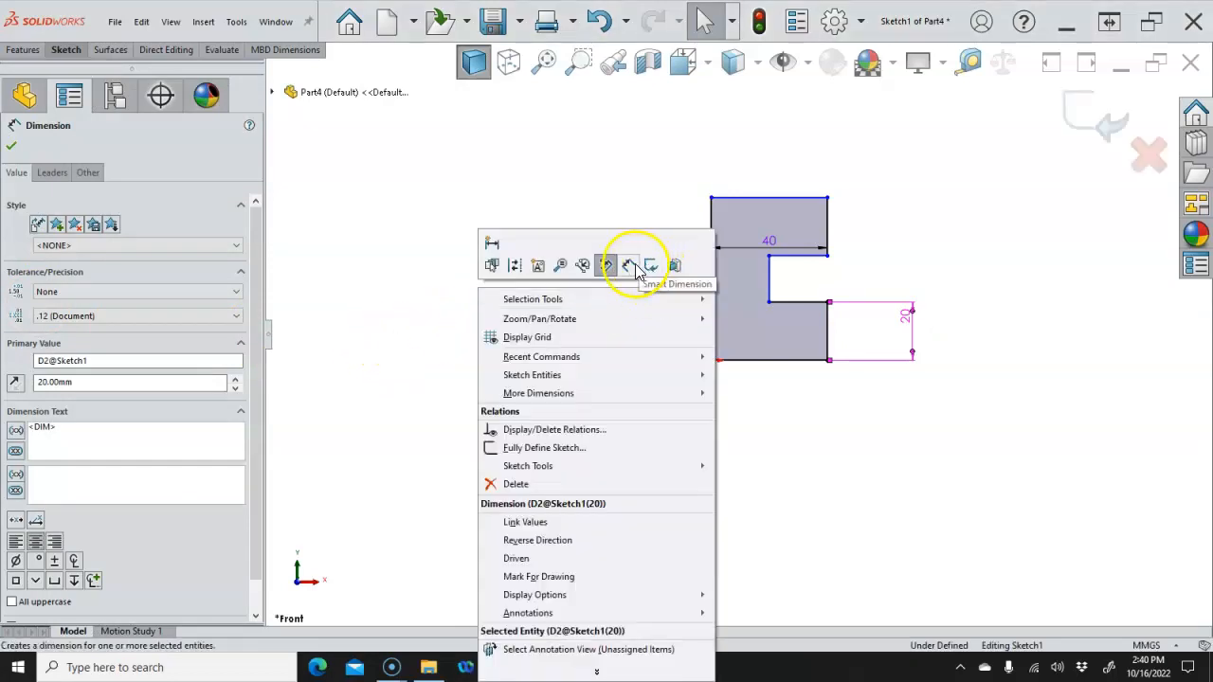
pyautogui.click(631, 265)
pyautogui.click(768, 289)
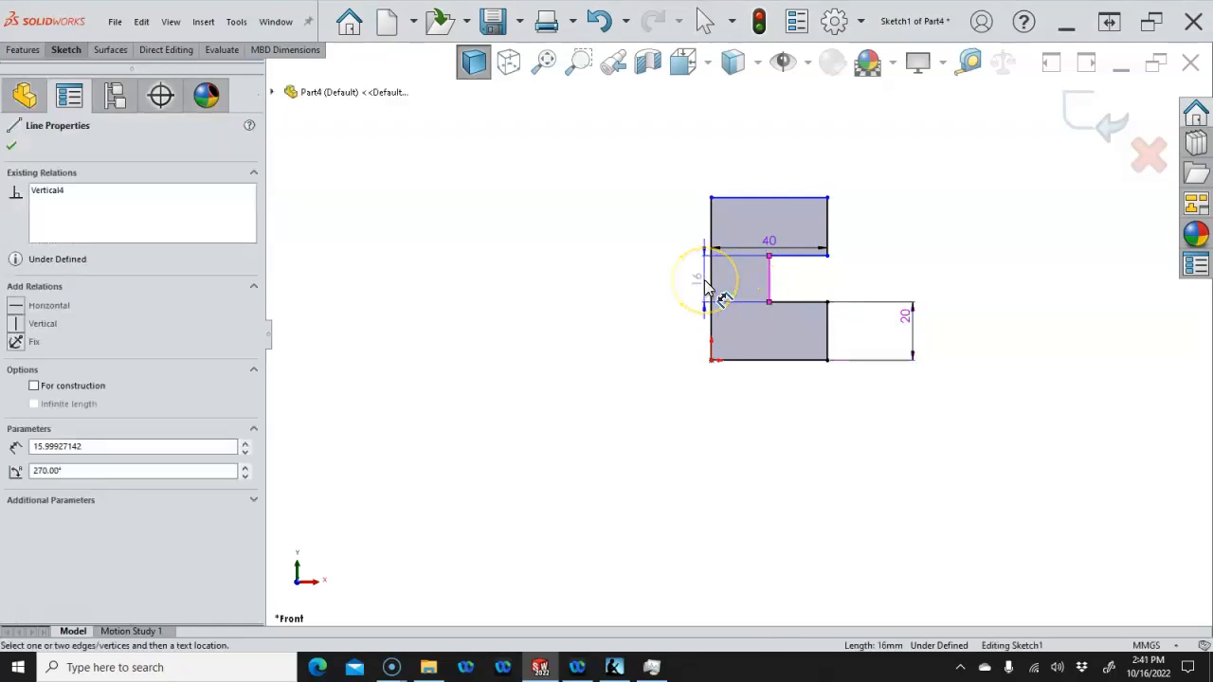
pyautogui.press('Escape')
pyautogui.click(712, 282)
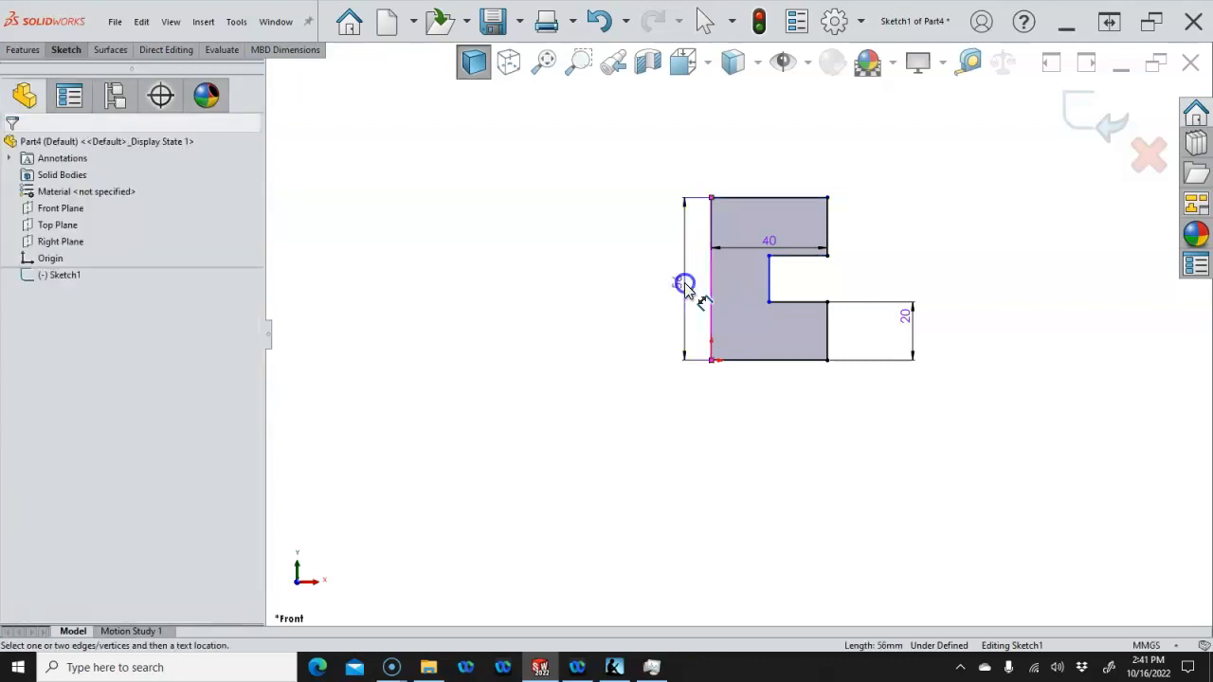
pyautogui.click(685, 285)
pyautogui.write('56')
pyautogui.press('Return')
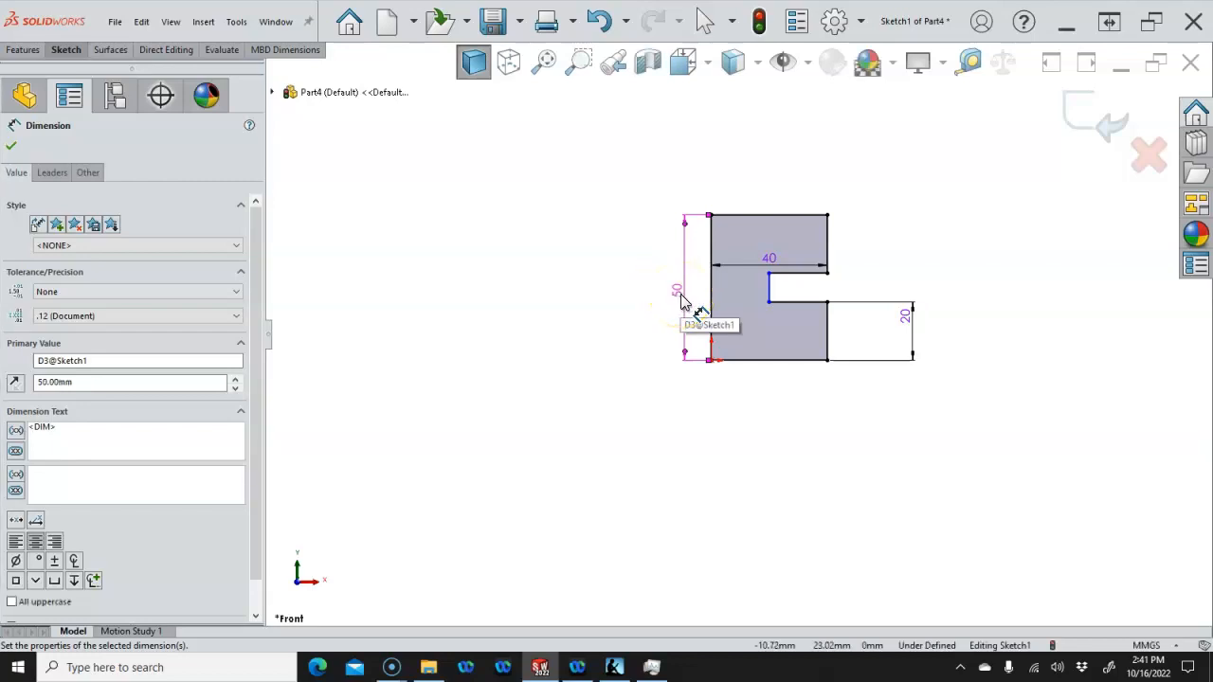
# Set the profile's overall height to 51 mm
pyautogui.click(679, 294)
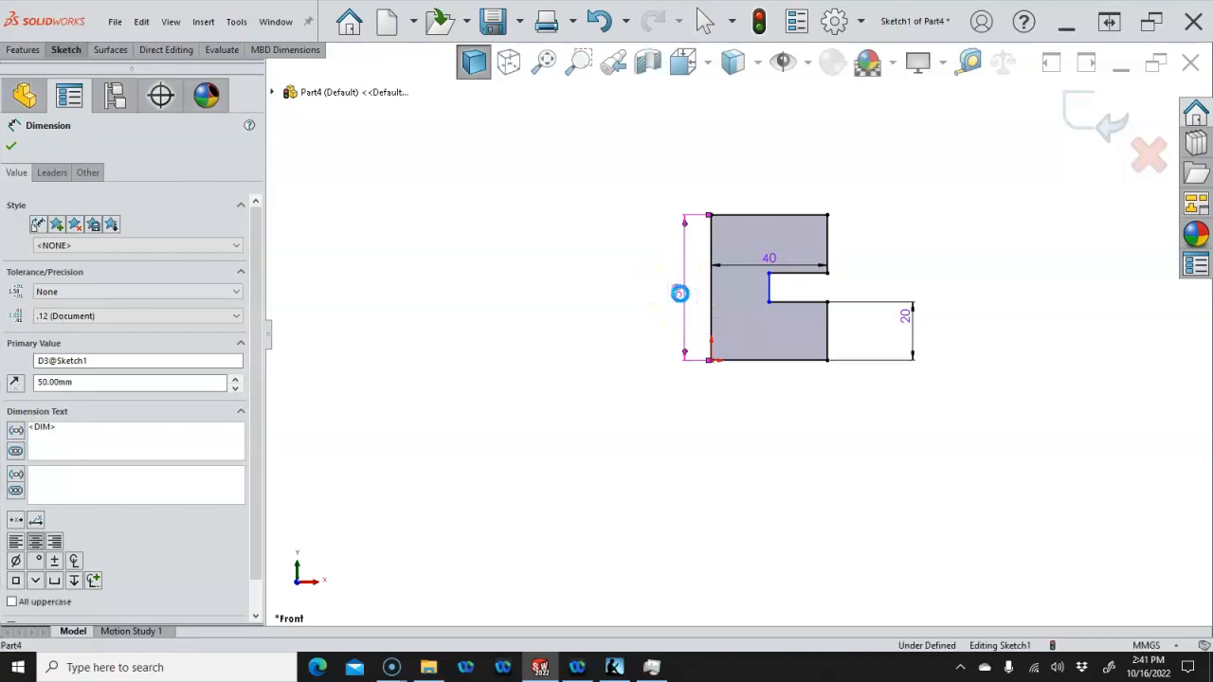
pyautogui.doubleClick(680, 294)
pyautogui.write('50.00mm')
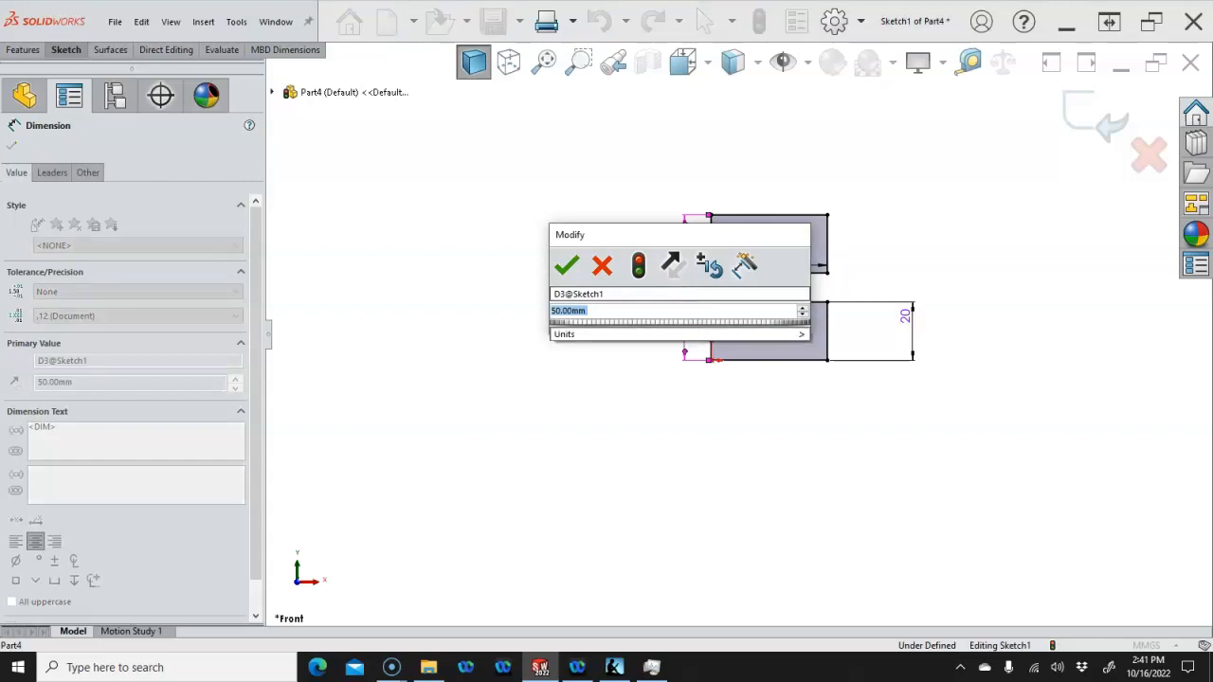
pyautogui.press('Return')
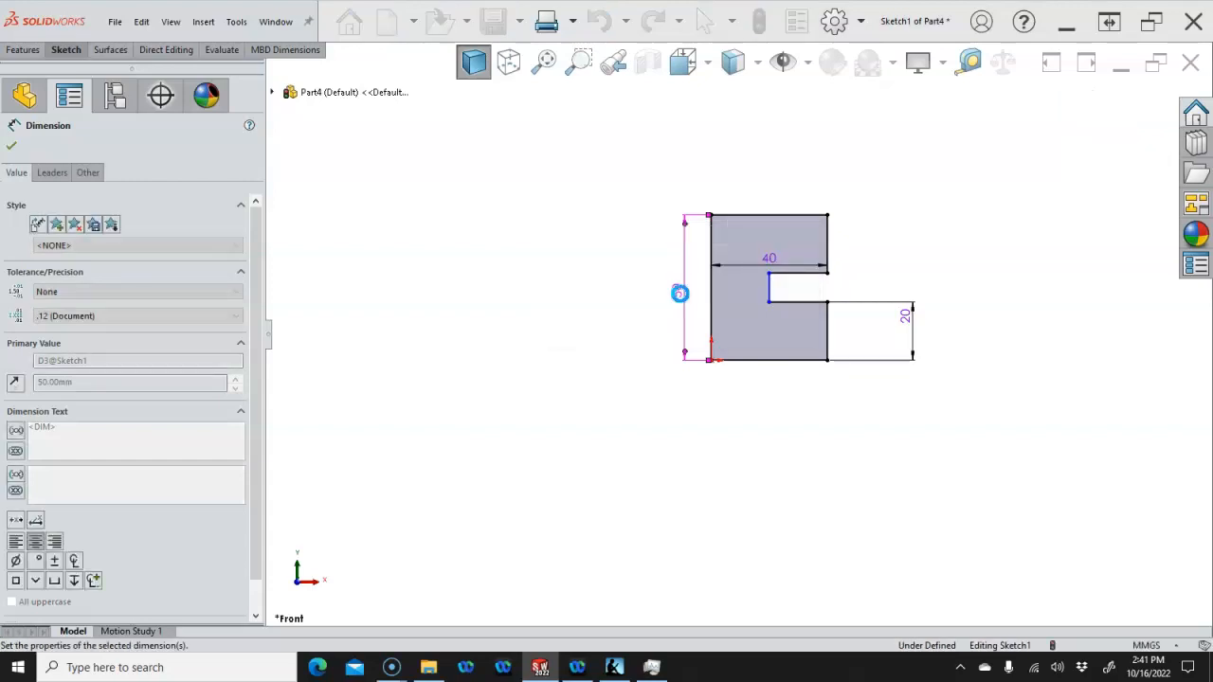
pyautogui.scroll(-1, 789, 313)
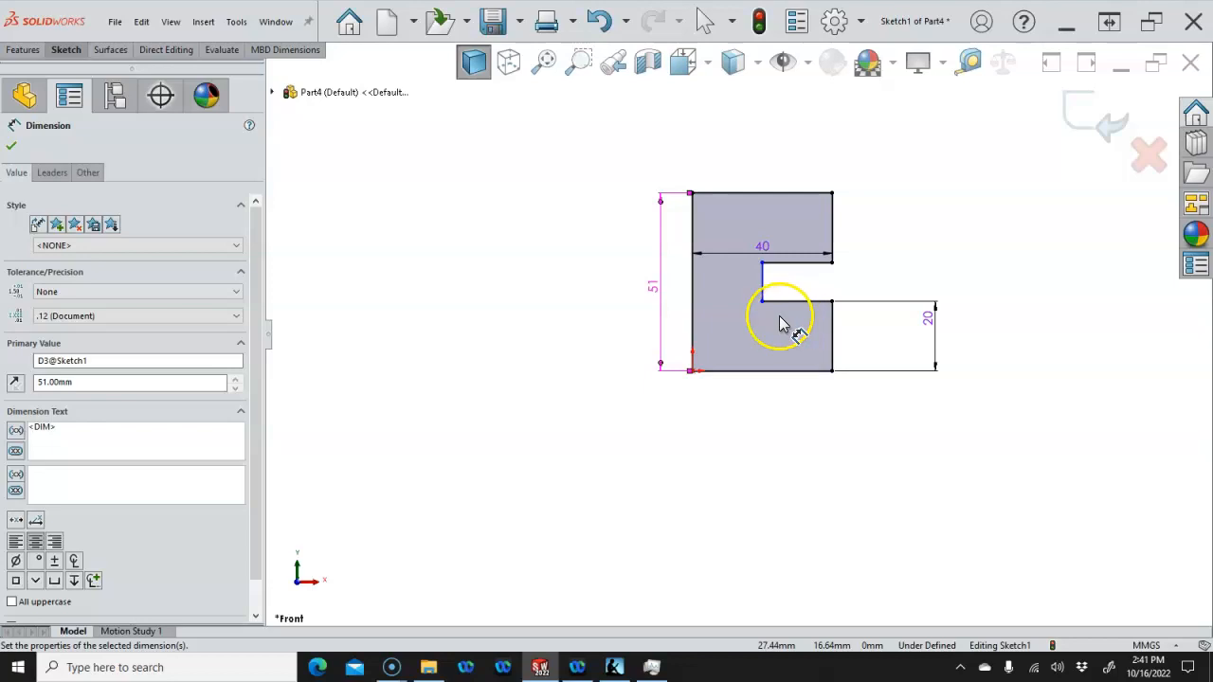
pyautogui.scroll(-1, 788, 316)
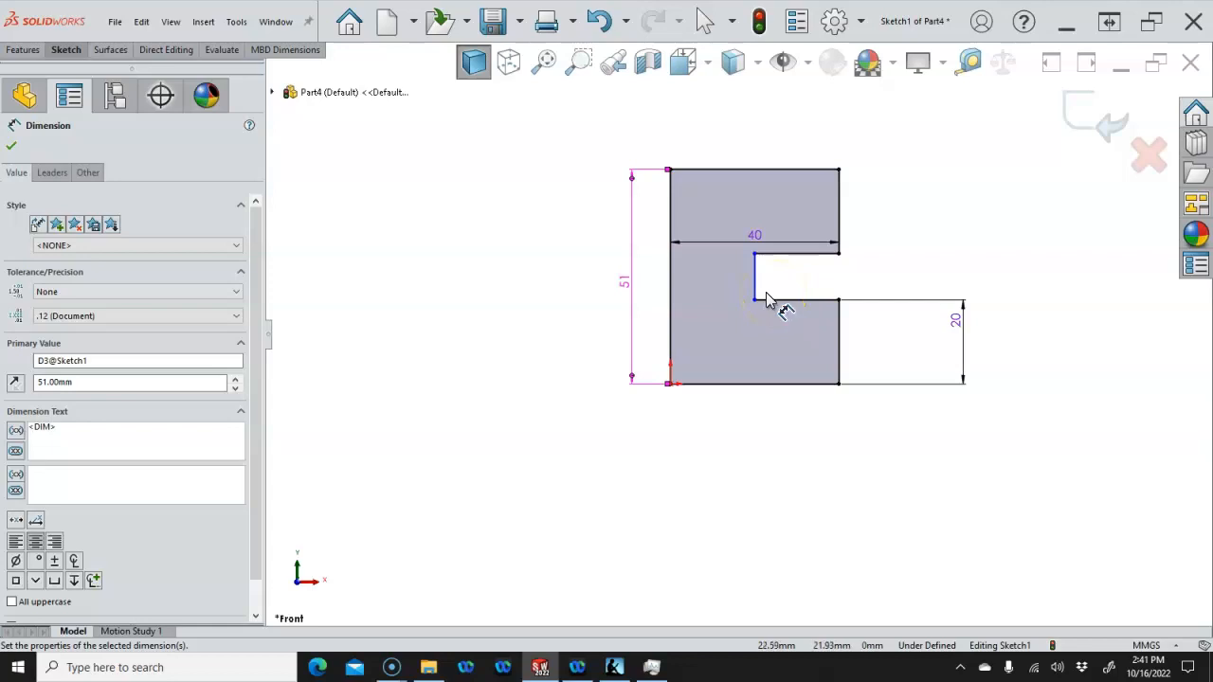
# Dimension the spine's thickness from the origin edge to the slot's inner edge as 15 mm, and move the 40 mm dimension above the profile
pyautogui.moveTo(758, 302); pyautogui.dragTo(673, 303)
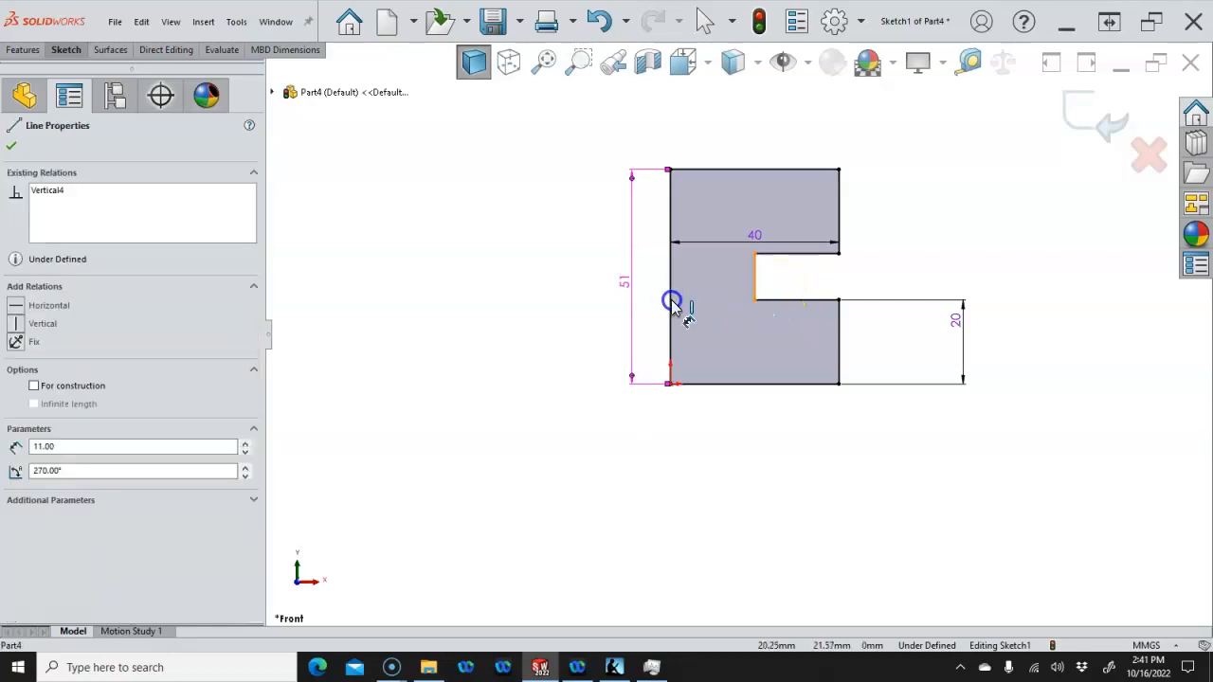
pyautogui.click(671, 304)
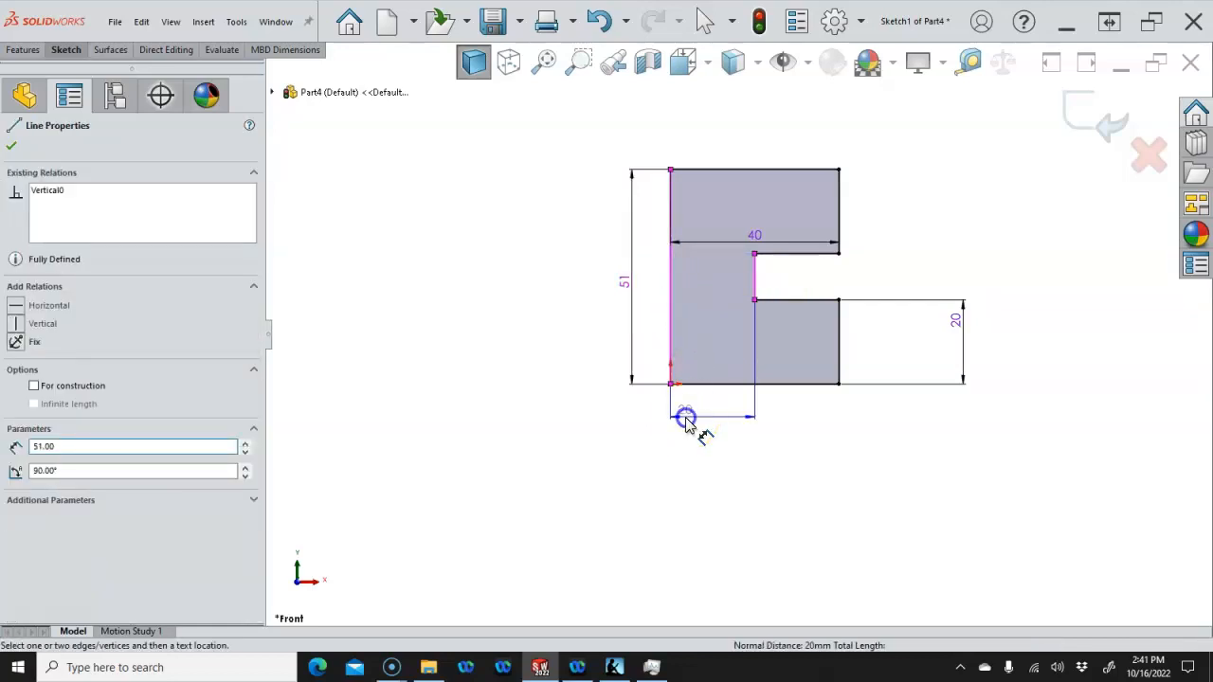
pyautogui.click(686, 418)
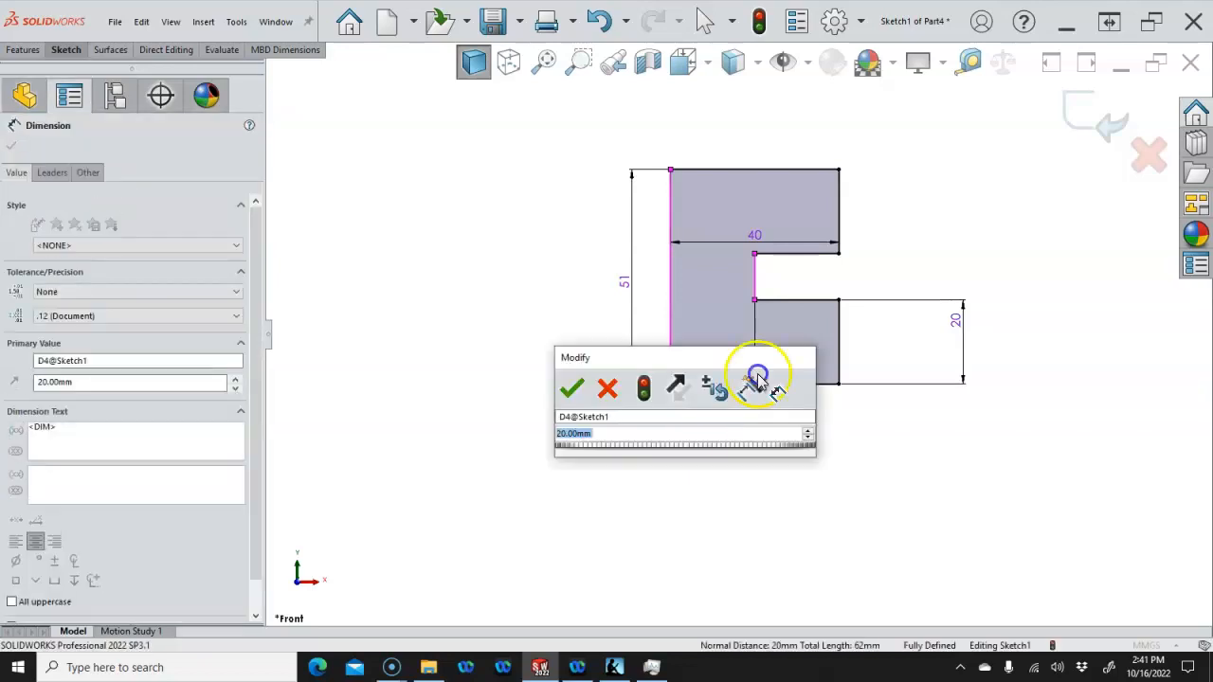
pyautogui.click(572, 389)
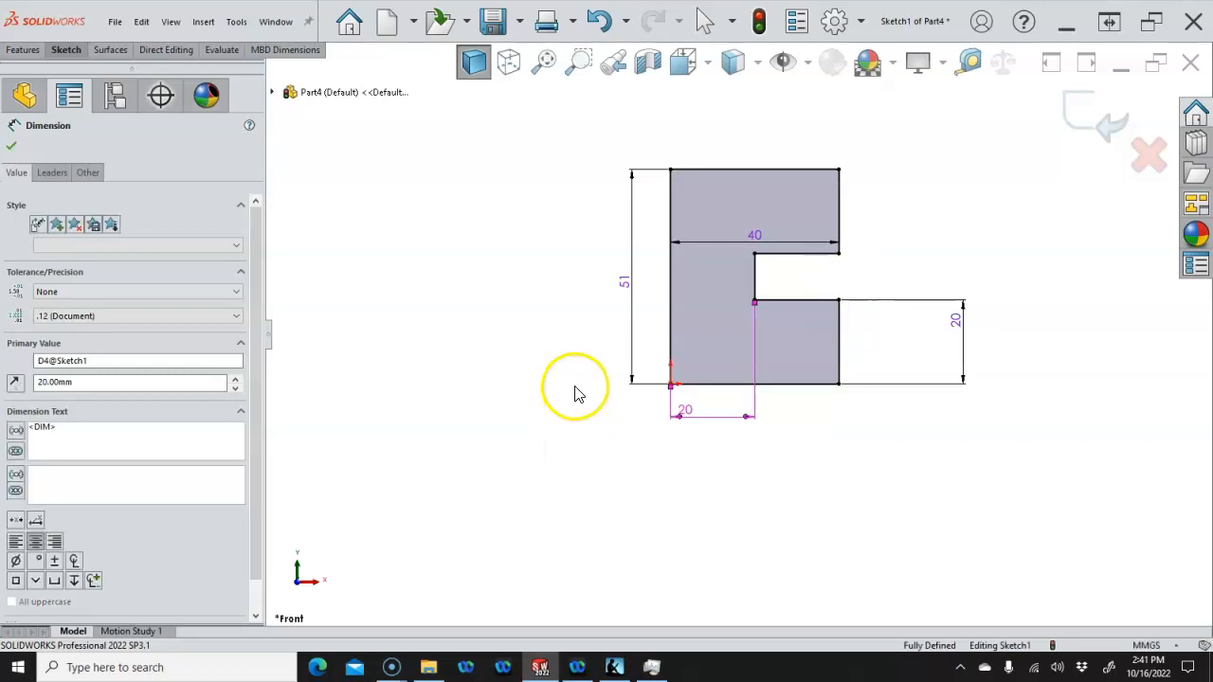
pyautogui.rightClick(540, 251)
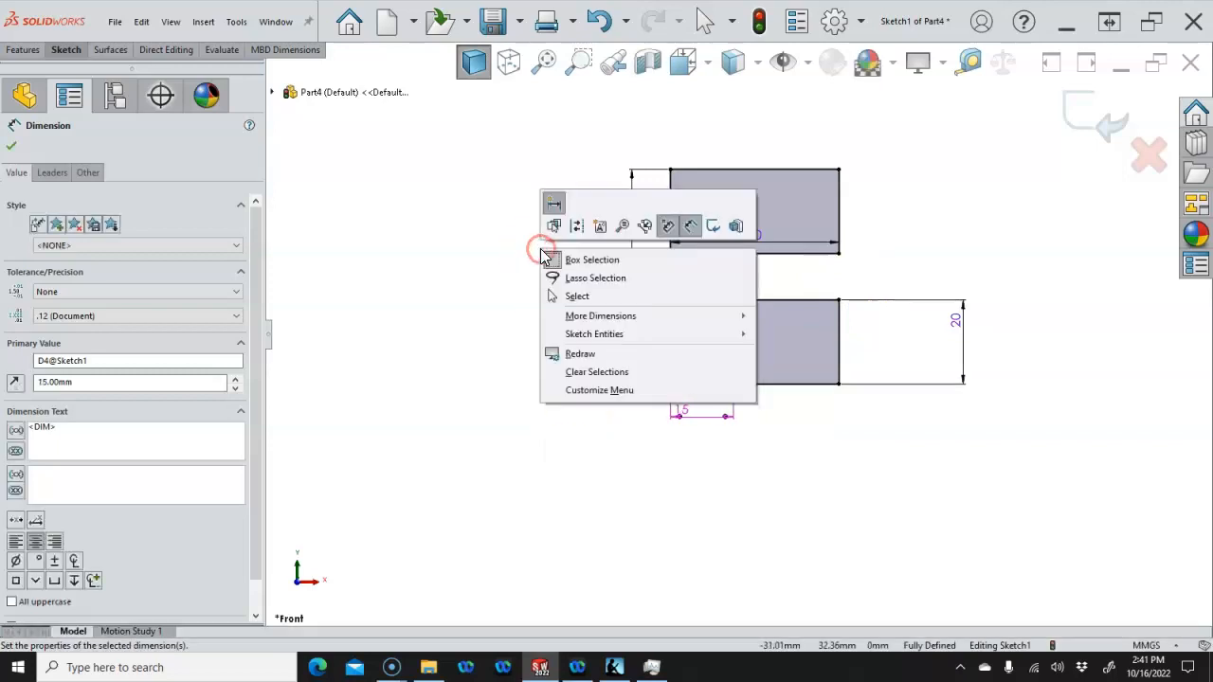
pyautogui.click(569, 297)
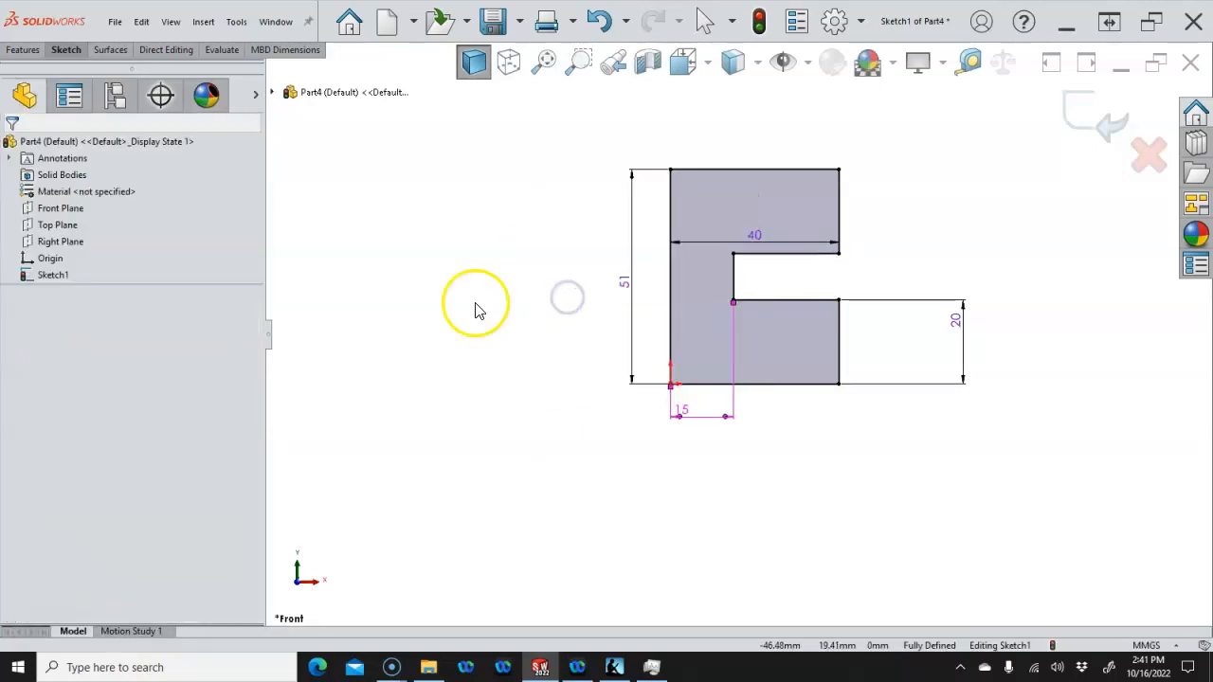
pyautogui.moveTo(531, 279)
pyautogui.mouseDown(button='middle')
pyautogui.moveTo(477, 292)
pyautogui.moveTo(476, 395)
pyautogui.mouseUp(button='middle')
pyautogui.moveTo(723, 304); pyautogui.dragTo(726, 205)
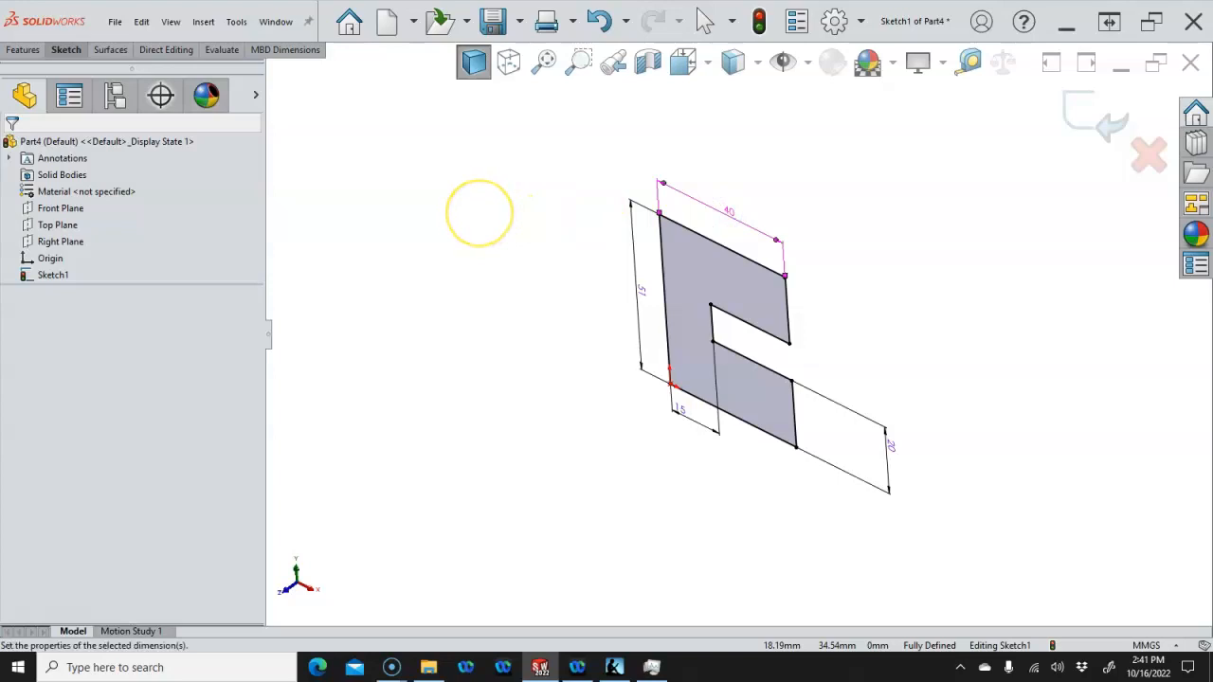
# Extrude the C-shaped profile as a blind boss with a depth of 30 mm
pyautogui.rightClick(476, 213)
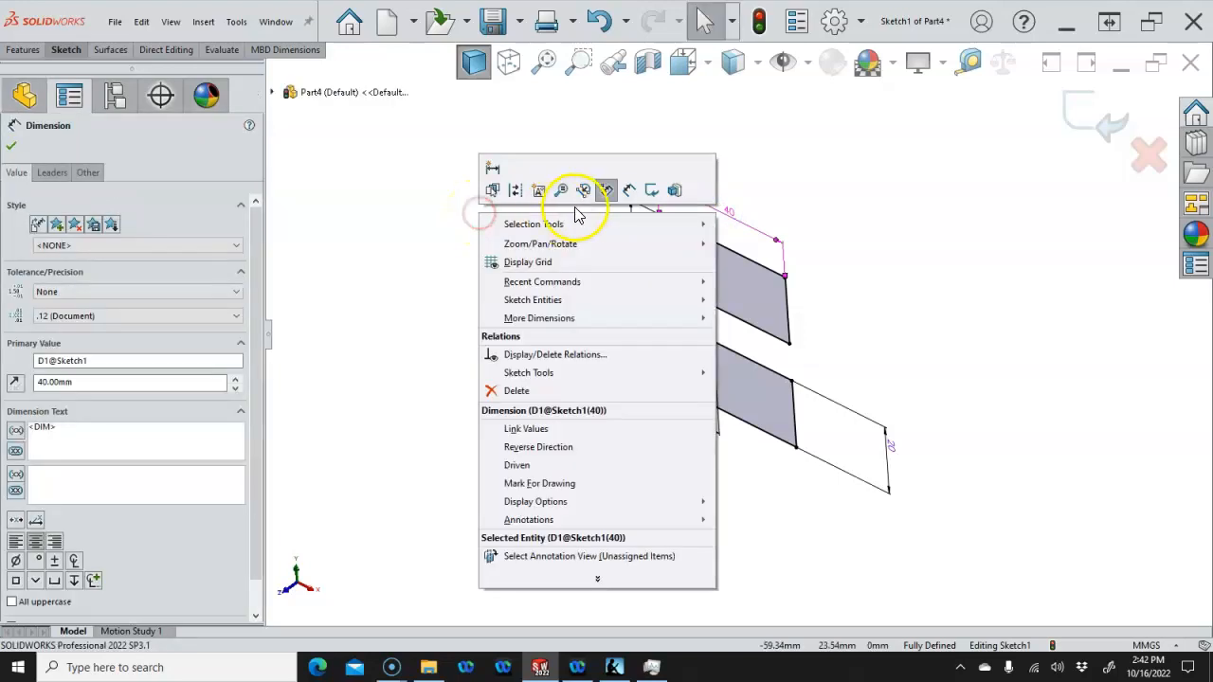
pyautogui.click(670, 191)
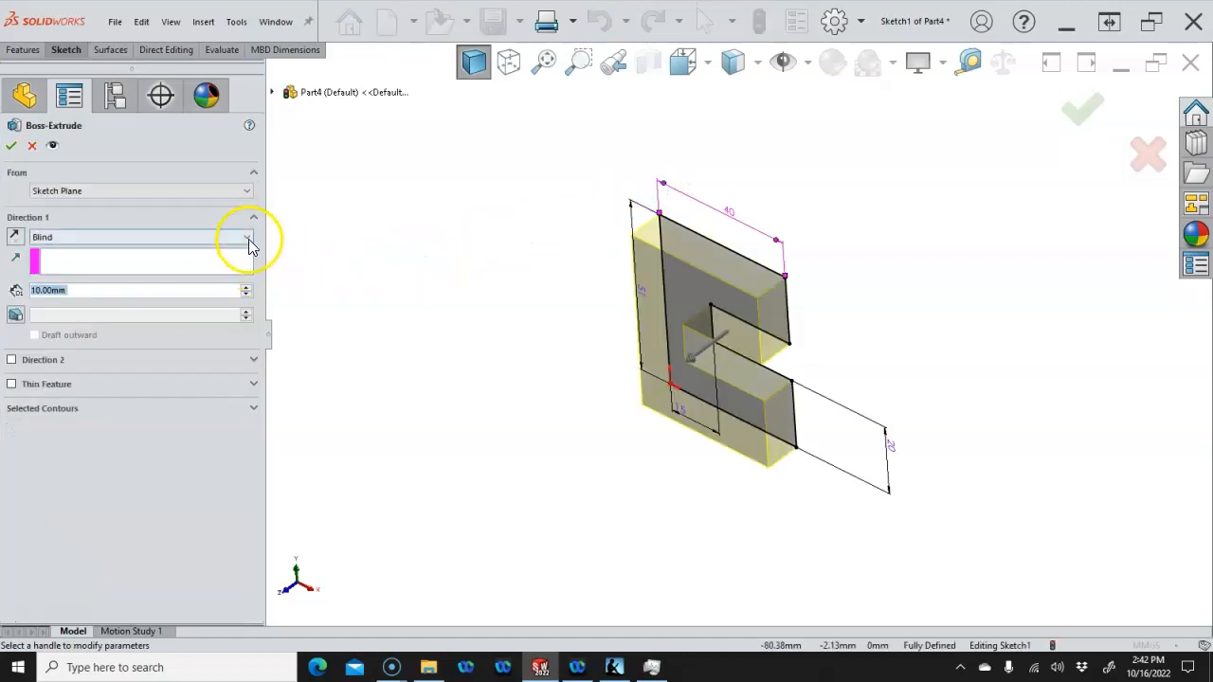
pyautogui.click(249, 238)
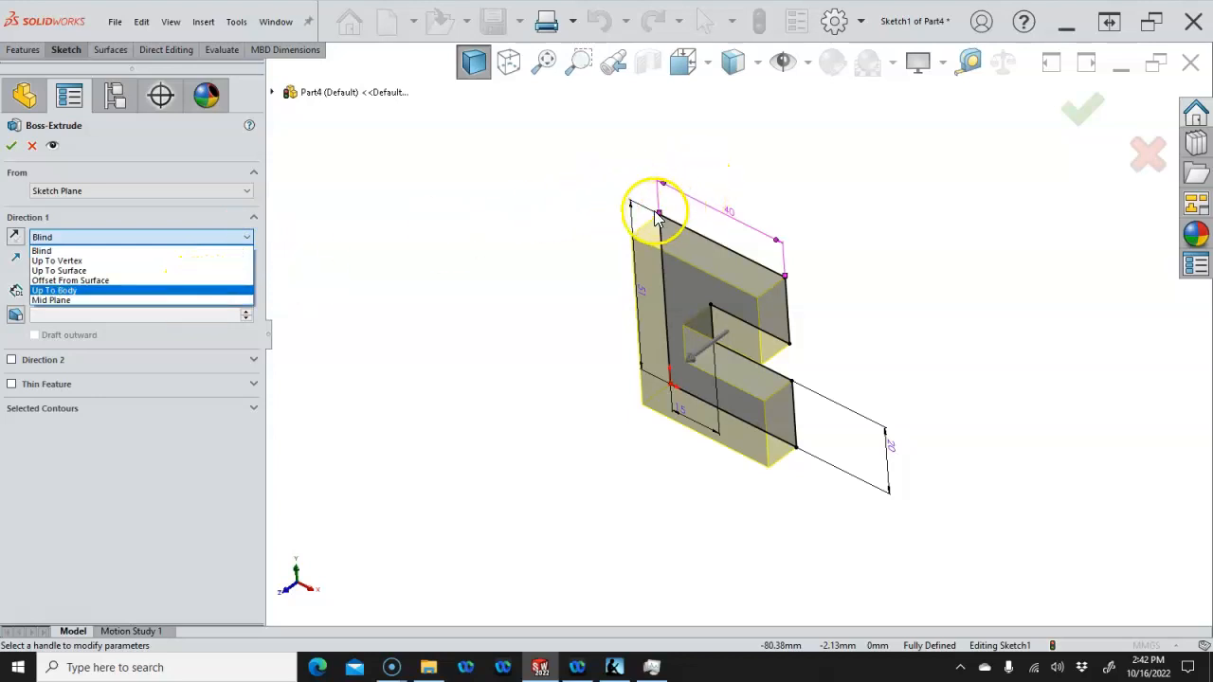
pyautogui.click(89, 250)
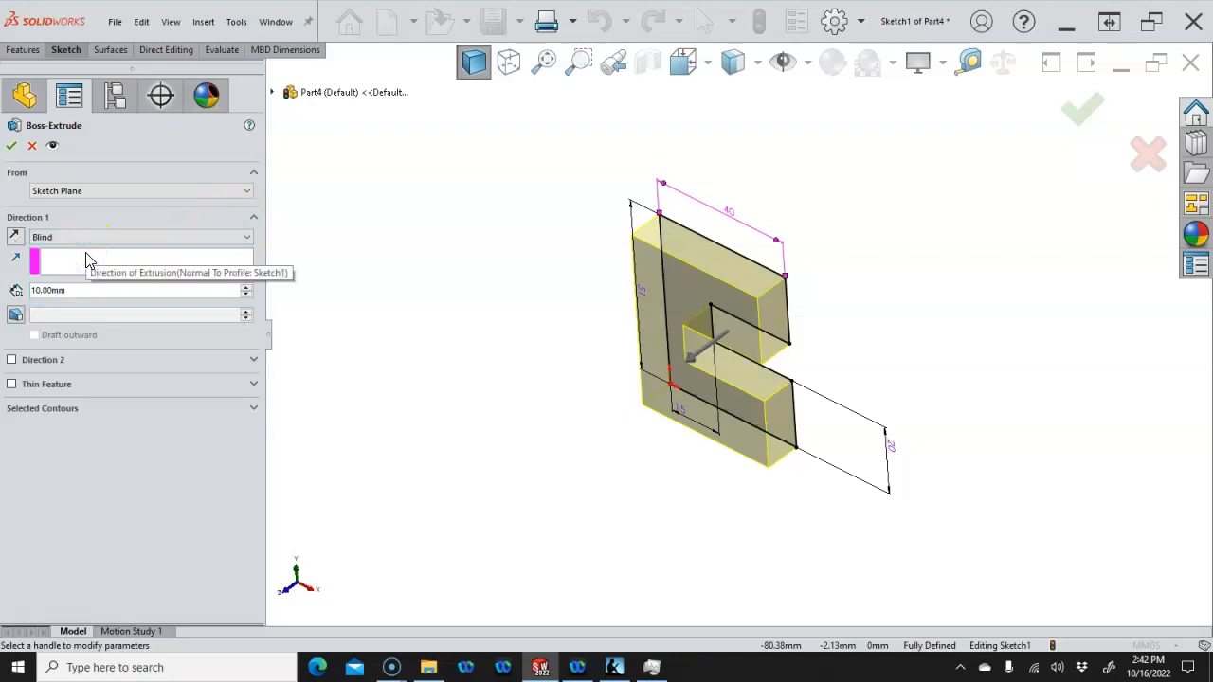
pyautogui.click(90, 271)
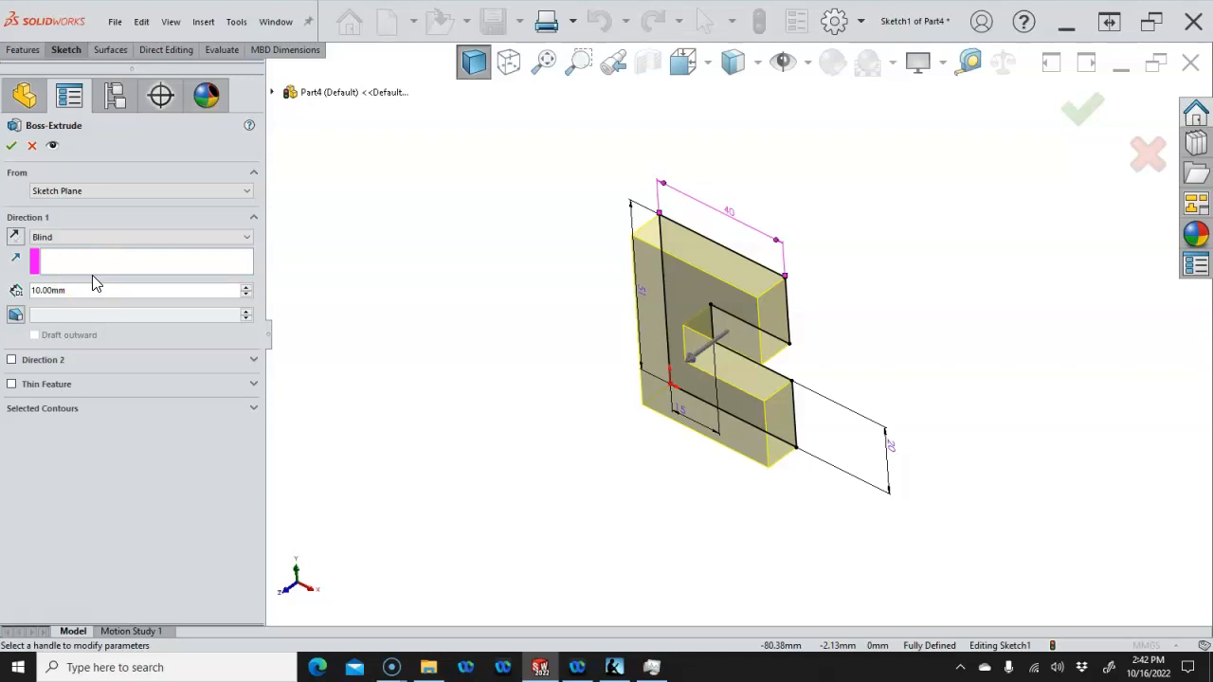
pyautogui.moveTo(129, 286); pyautogui.dragTo(33, 287)
pyautogui.write('30')
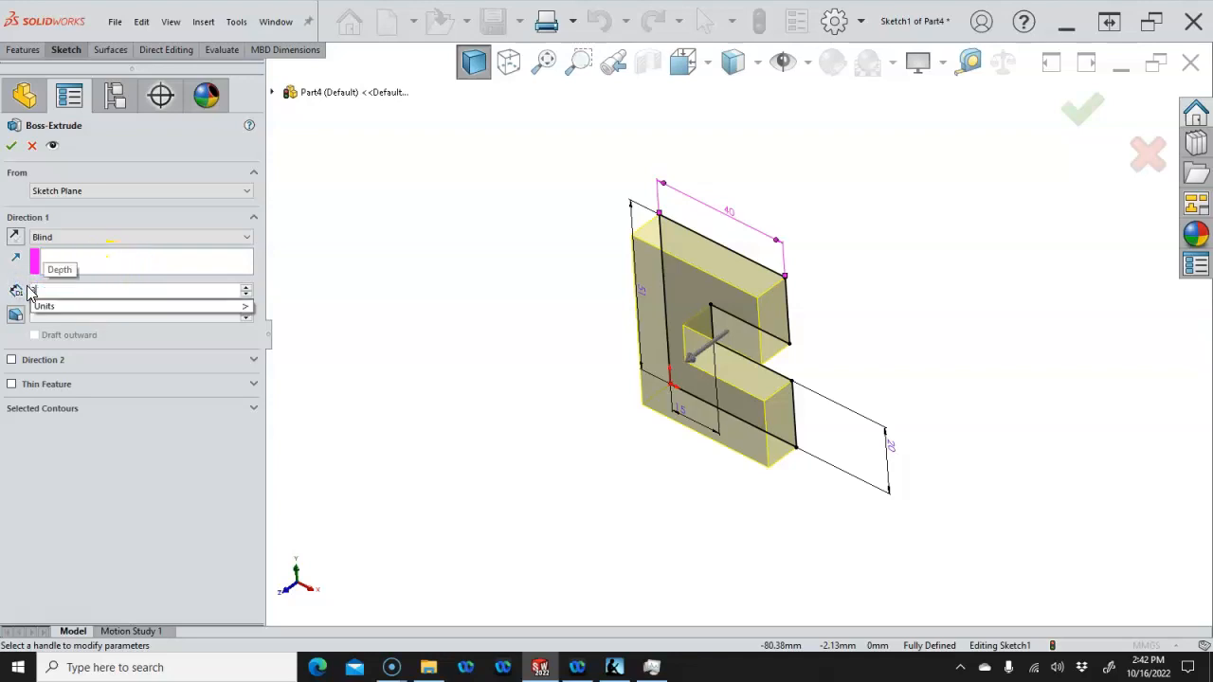
pyautogui.click(36, 205)
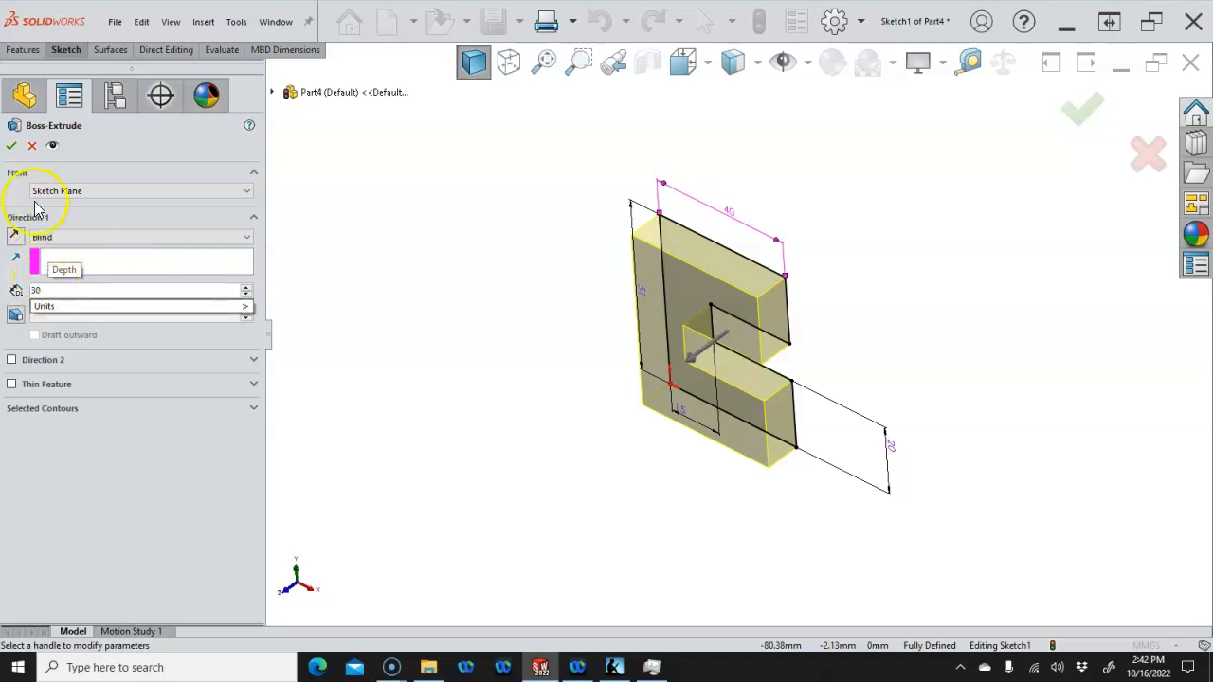
pyautogui.click(13, 148)
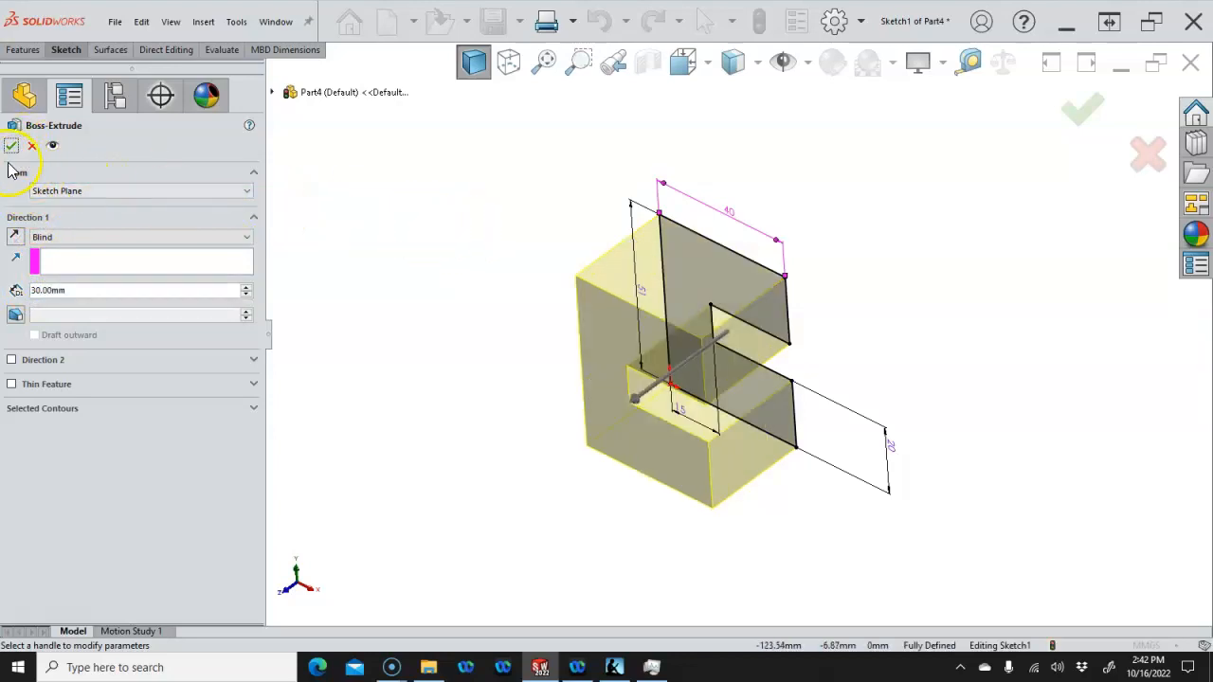
pyautogui.click(12, 144)
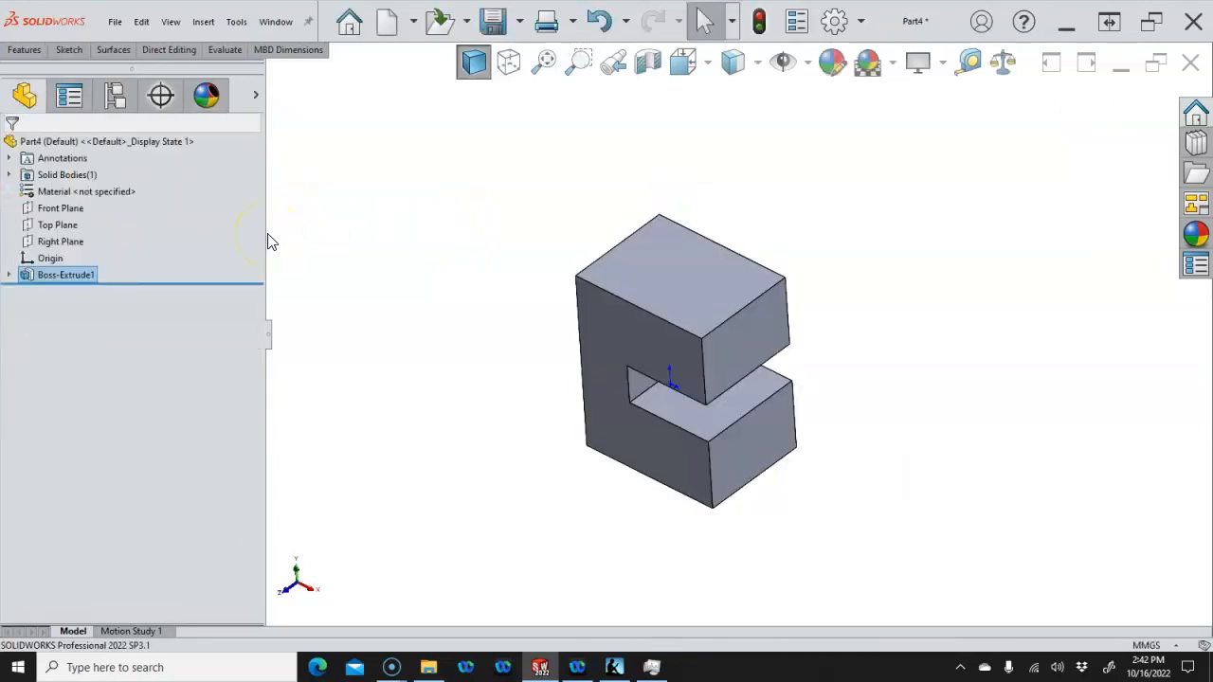
pyautogui.moveTo(398, 269); pyautogui.dragTo(544, 305, button='middle')
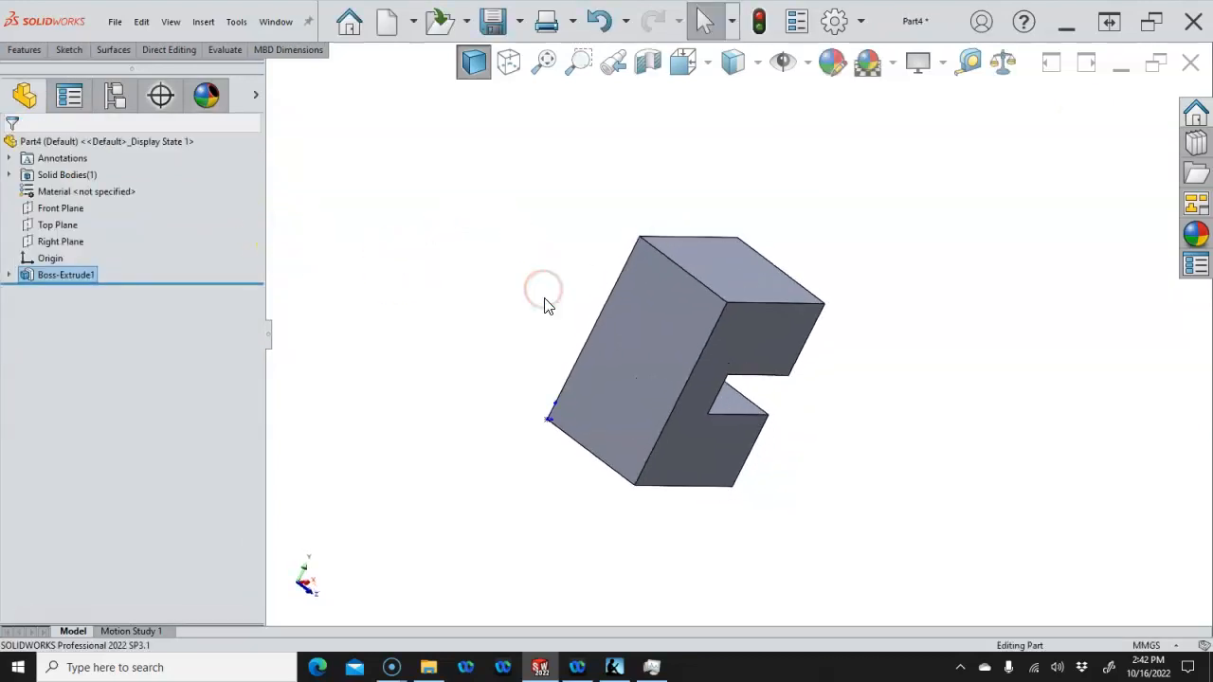
pyautogui.click(624, 343)
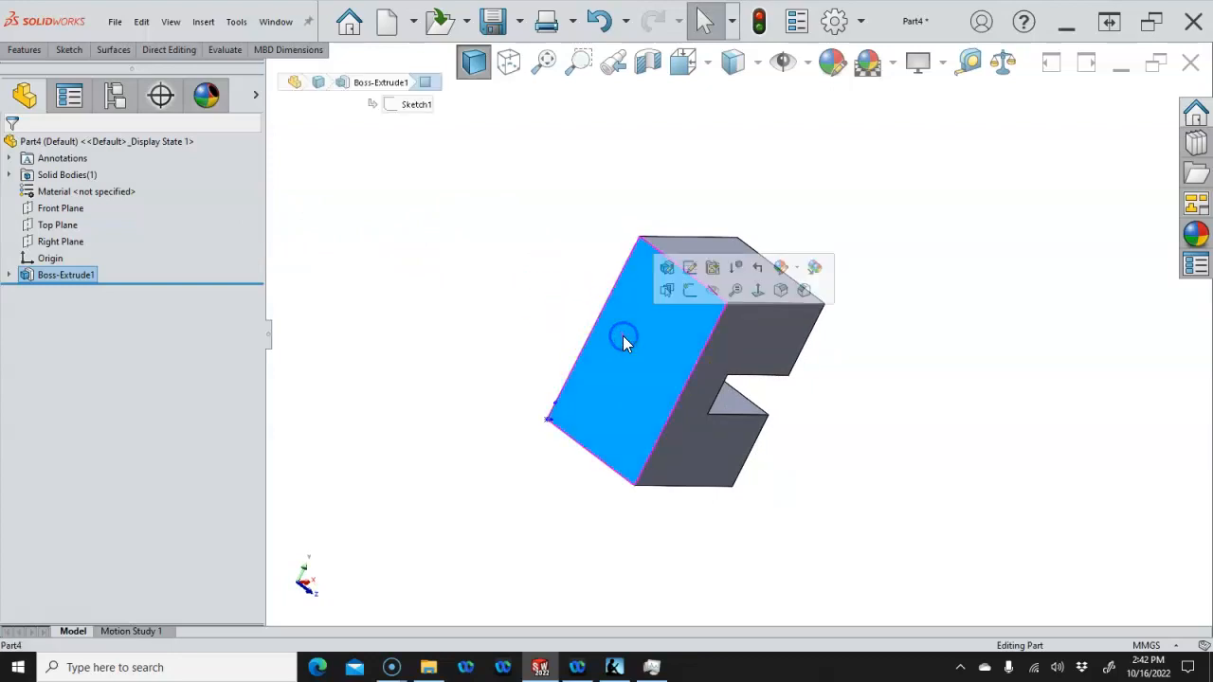
pyautogui.press('s')
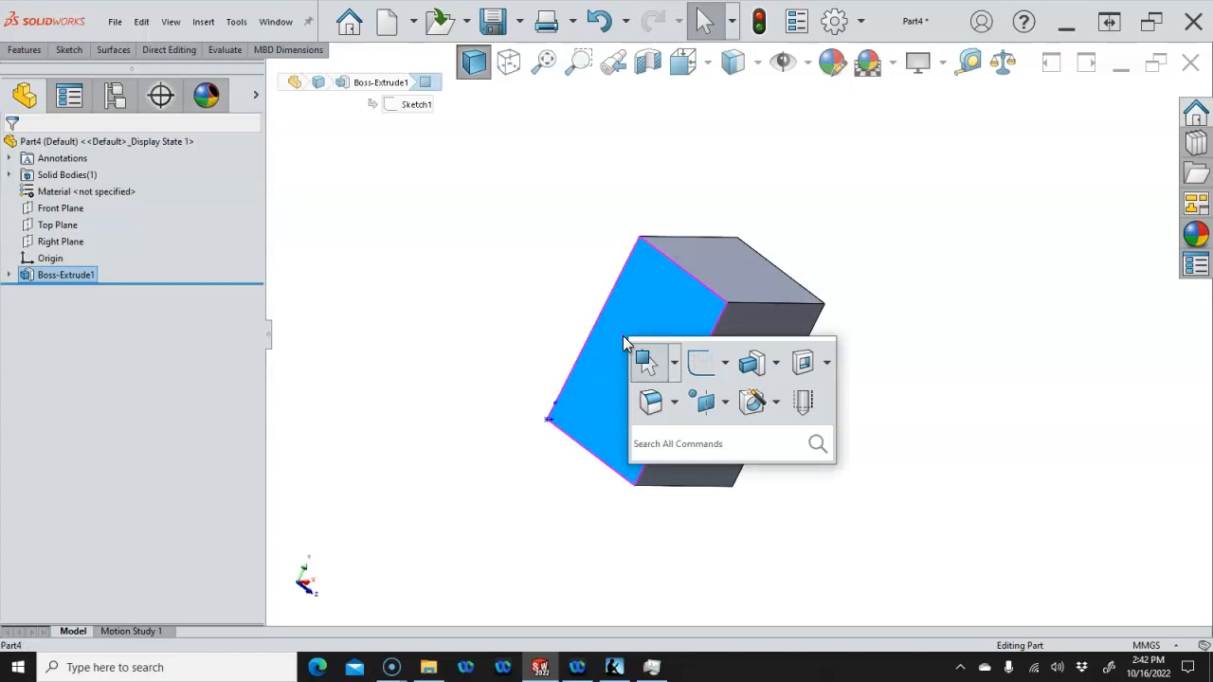
pyautogui.click(802, 369)
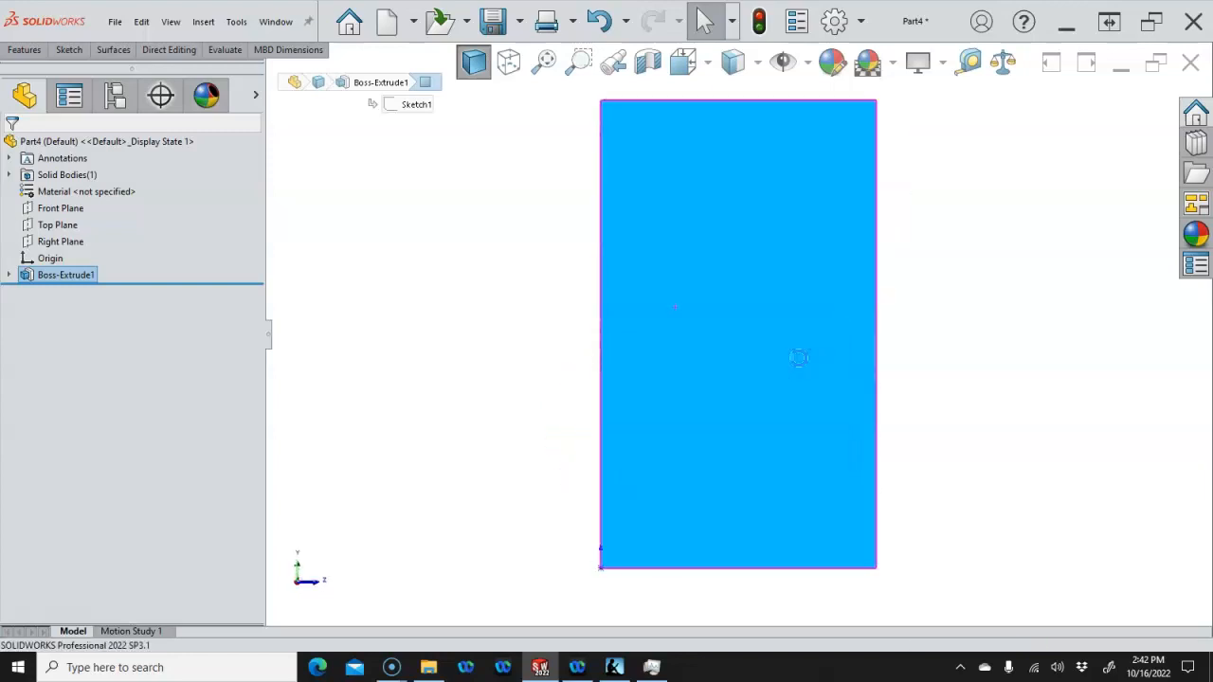
pyautogui.click(1148, 154)
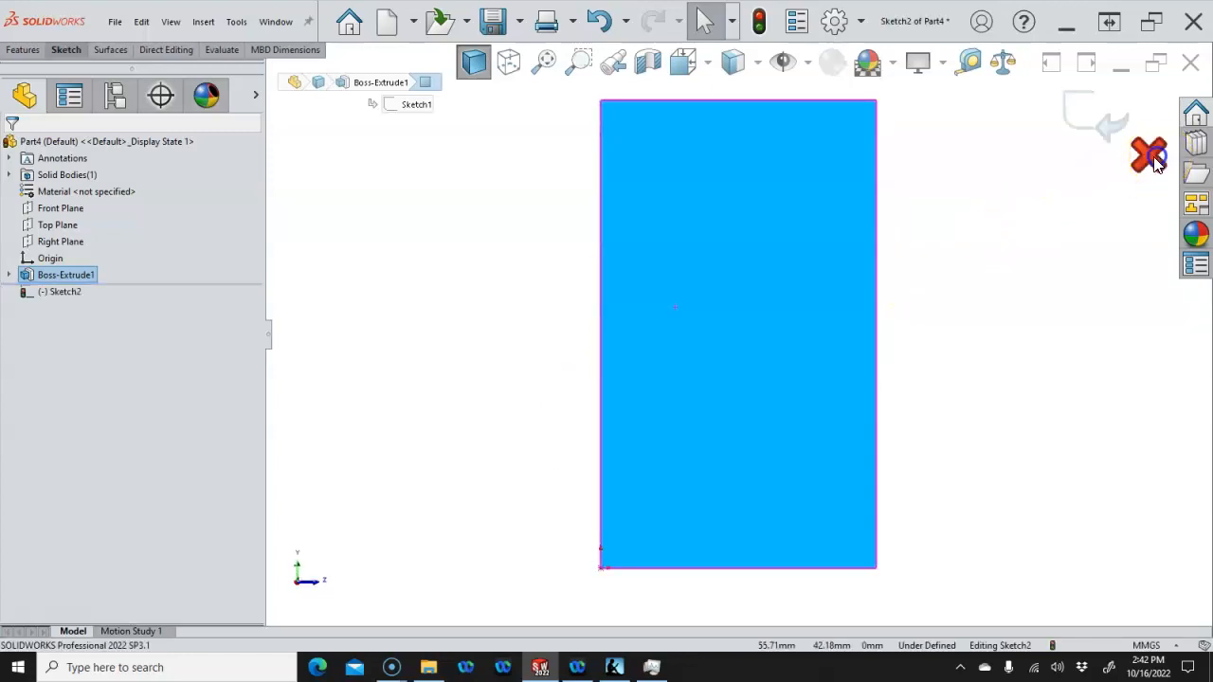
pyautogui.click(650, 339)
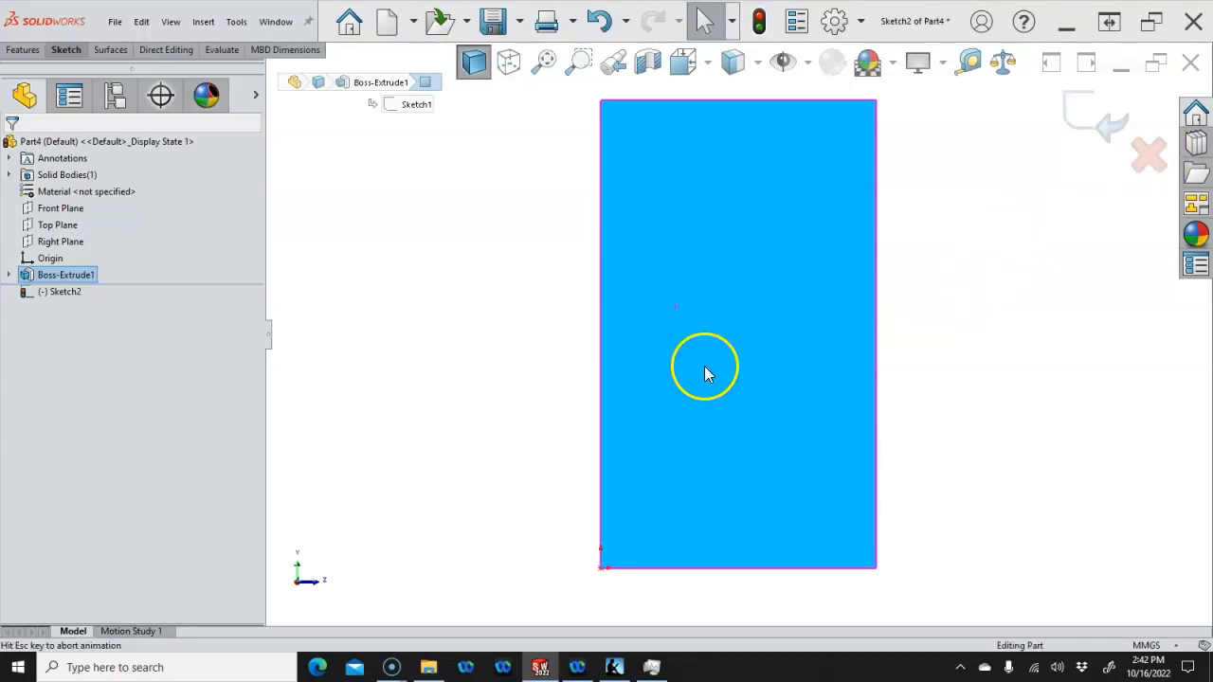
# Start a Hole Wizard hole on the block's back face as a straight tapped hole, resetting the custom sizing to default values
pyautogui.click(704, 370)
pyautogui.click(654, 360)
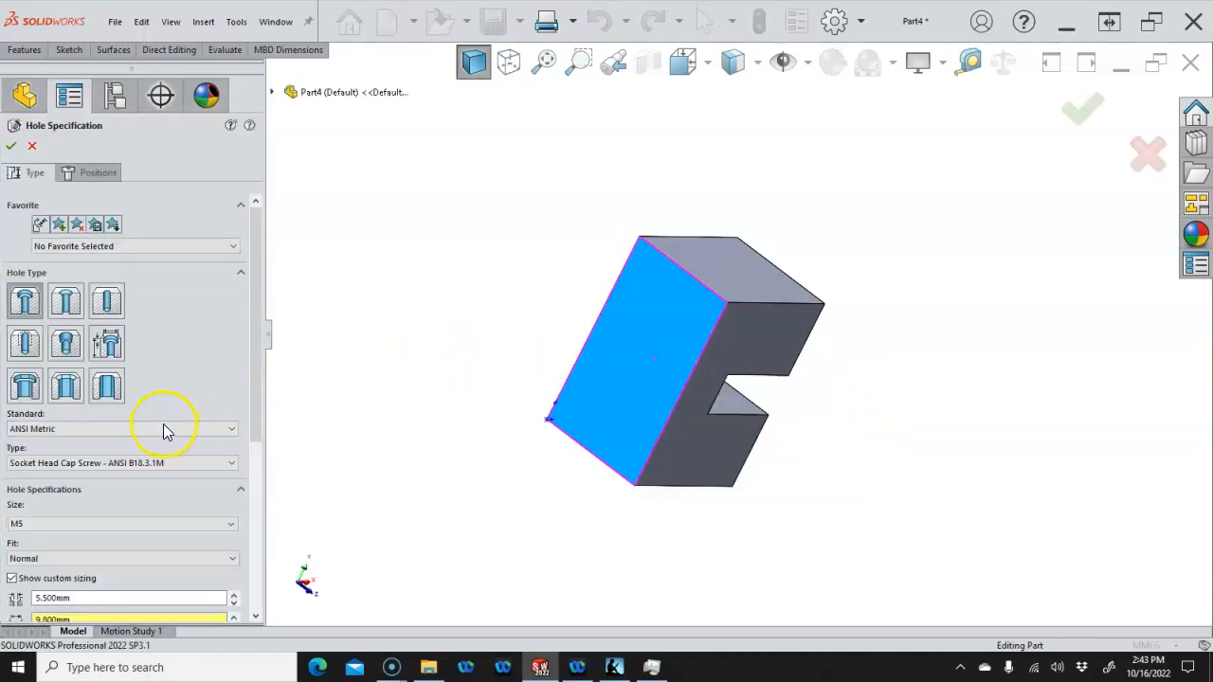
pyautogui.click(25, 343)
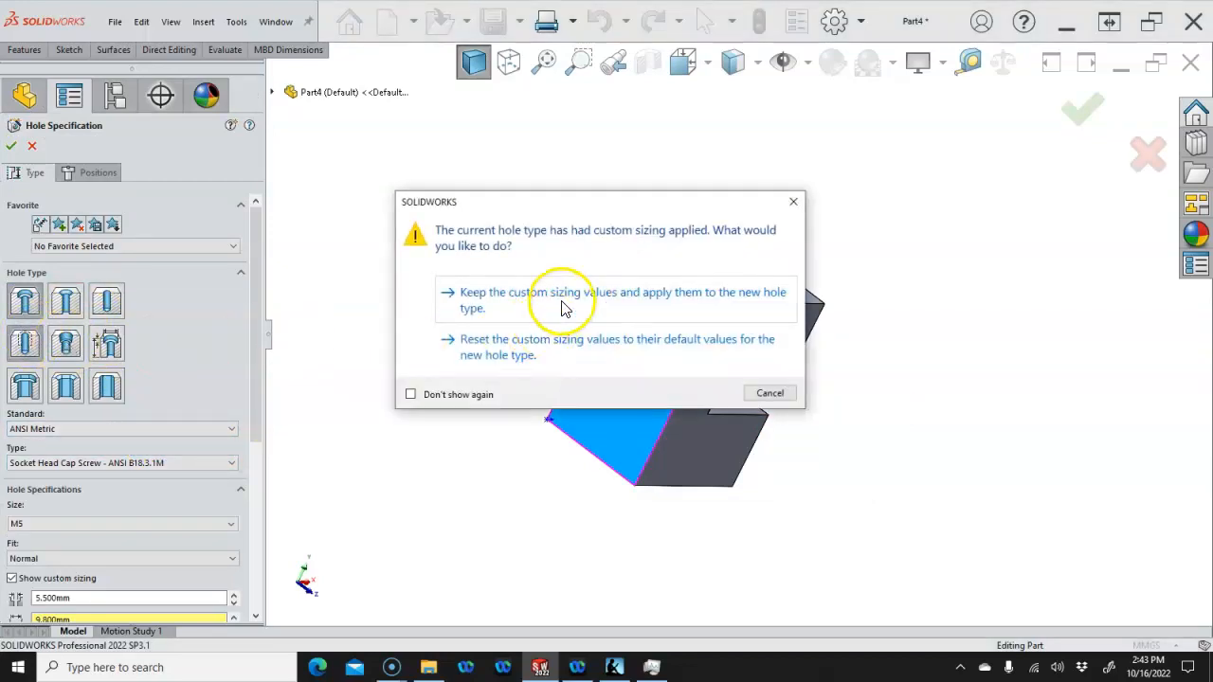
pyautogui.click(544, 339)
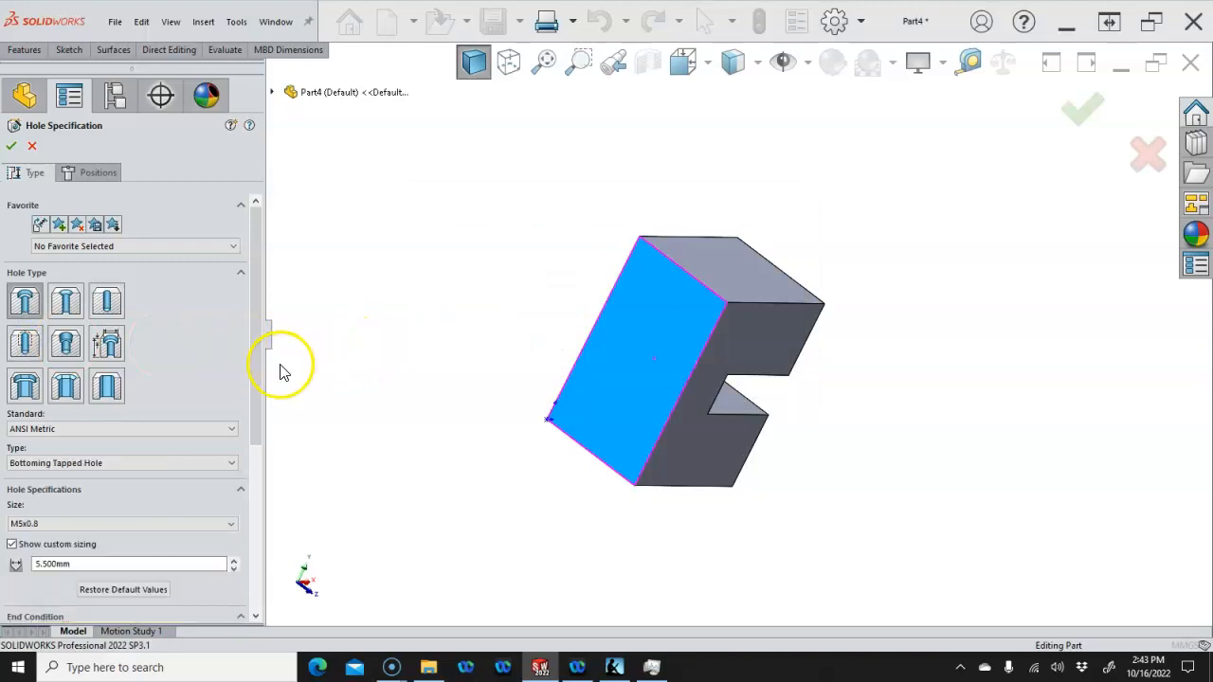
# Set the ANSI Metric bottoming tapped hole's size to M10x1.25
pyautogui.moveTo(255, 400); pyautogui.dragTo(252, 512)
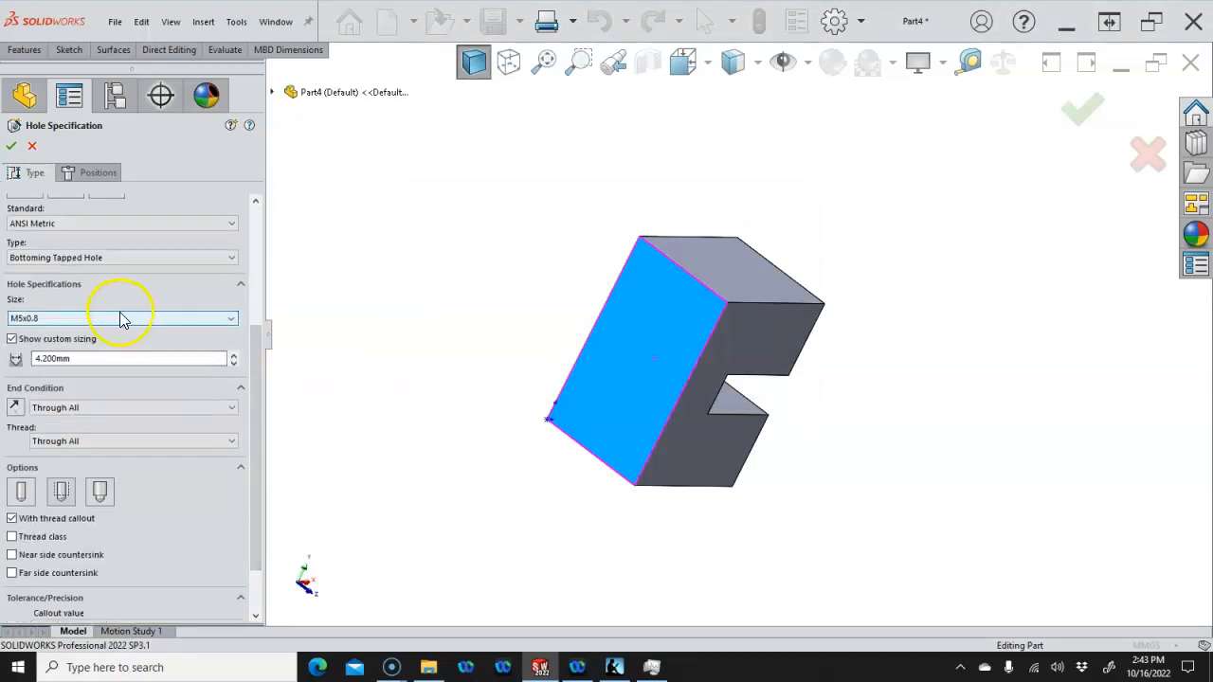
pyautogui.click(121, 319)
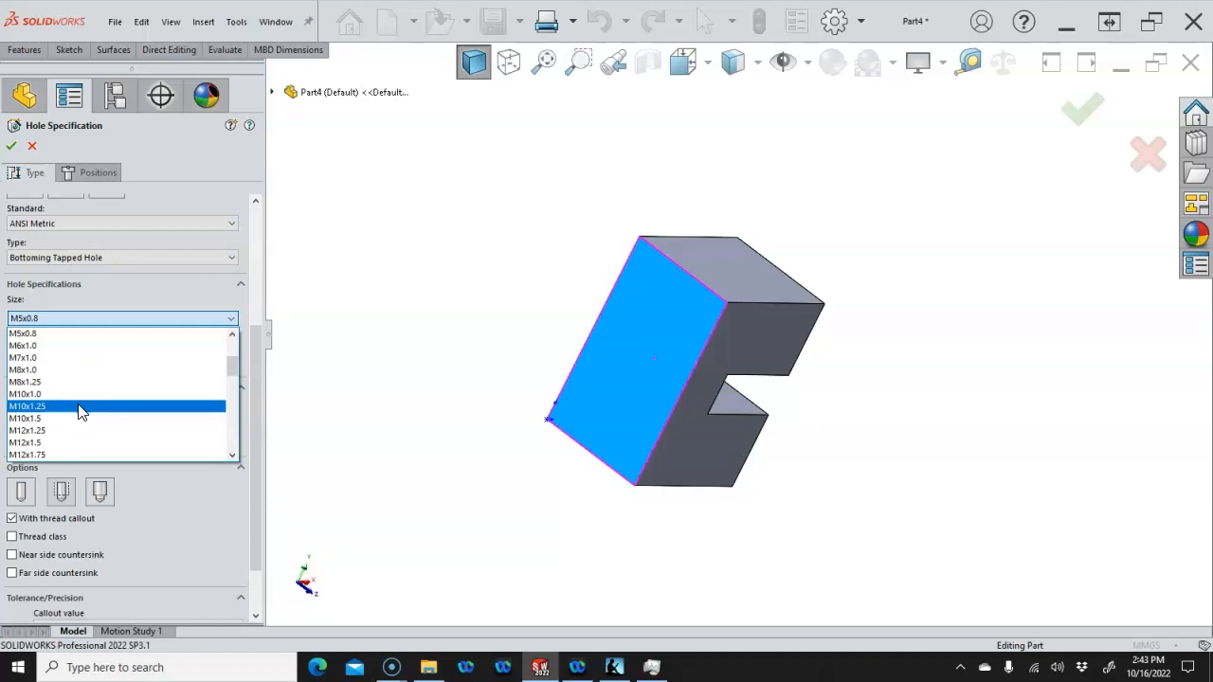
pyautogui.click(80, 407)
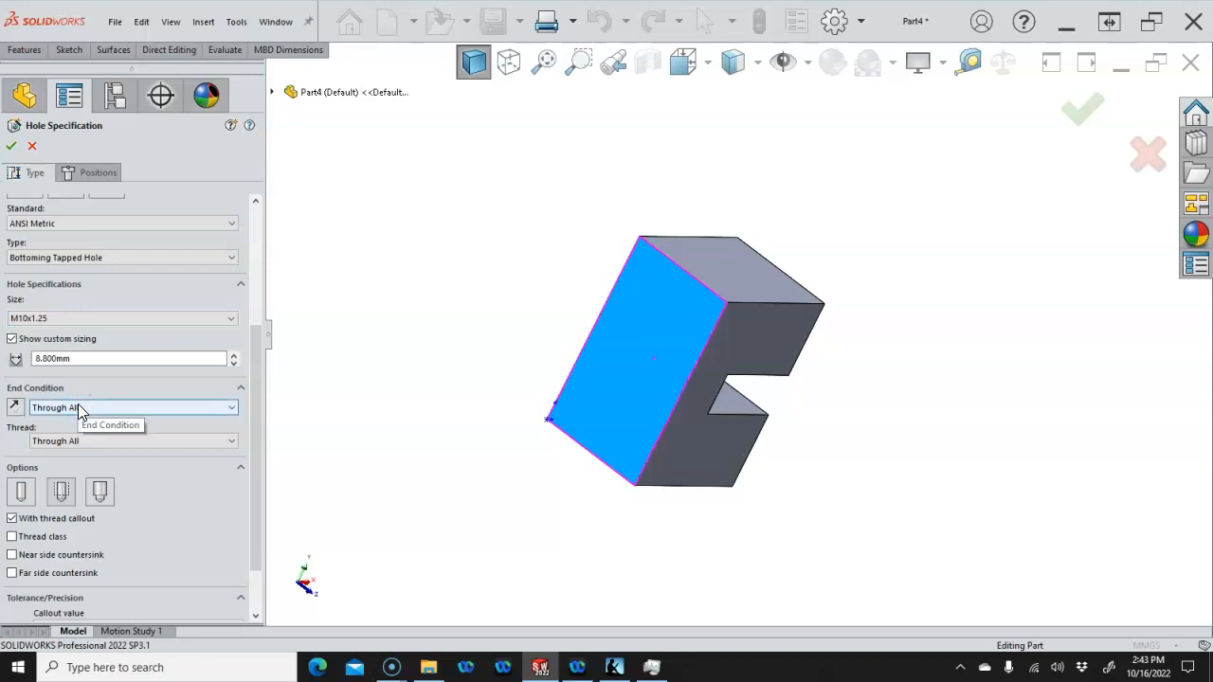
pyautogui.click(110, 342)
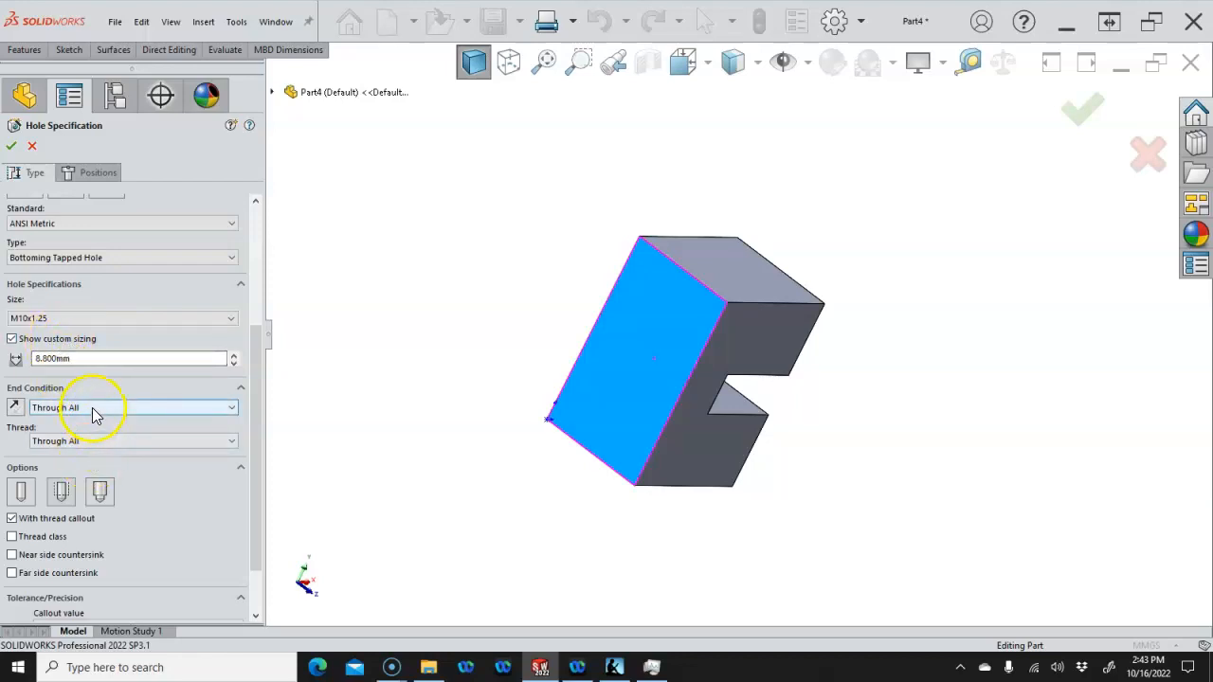
# Place one tapped hole near the middle of the back face and stop adding hole points
pyautogui.click(105, 178)
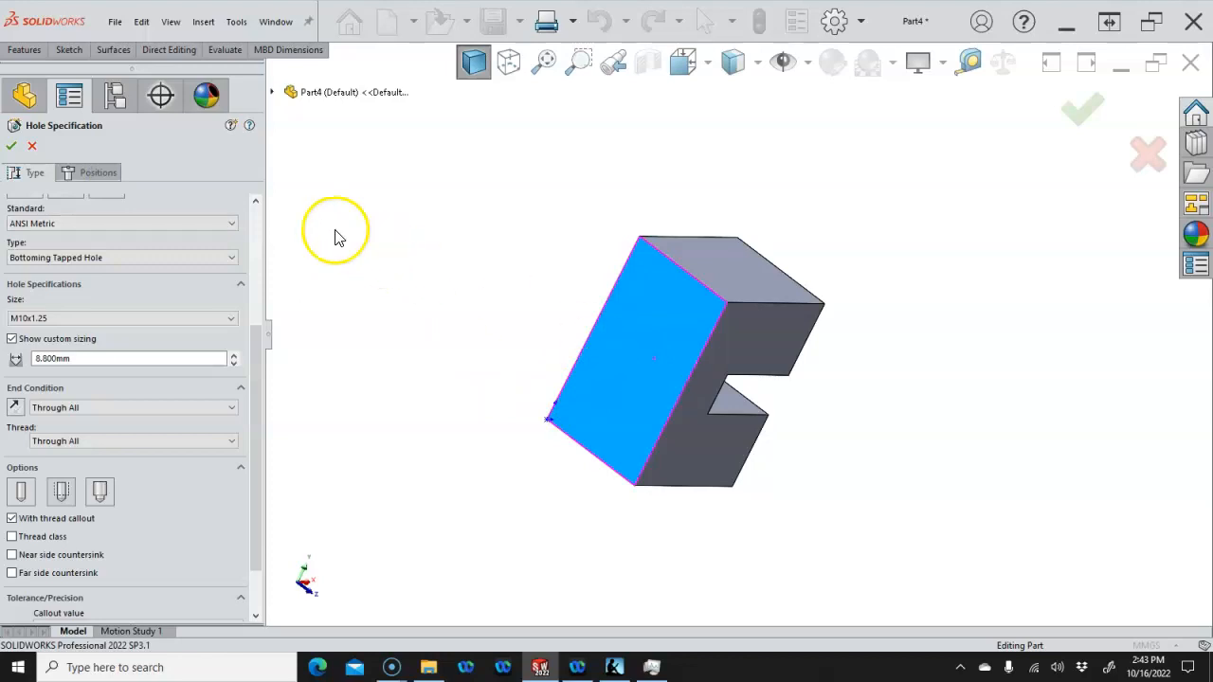
pyautogui.click(83, 176)
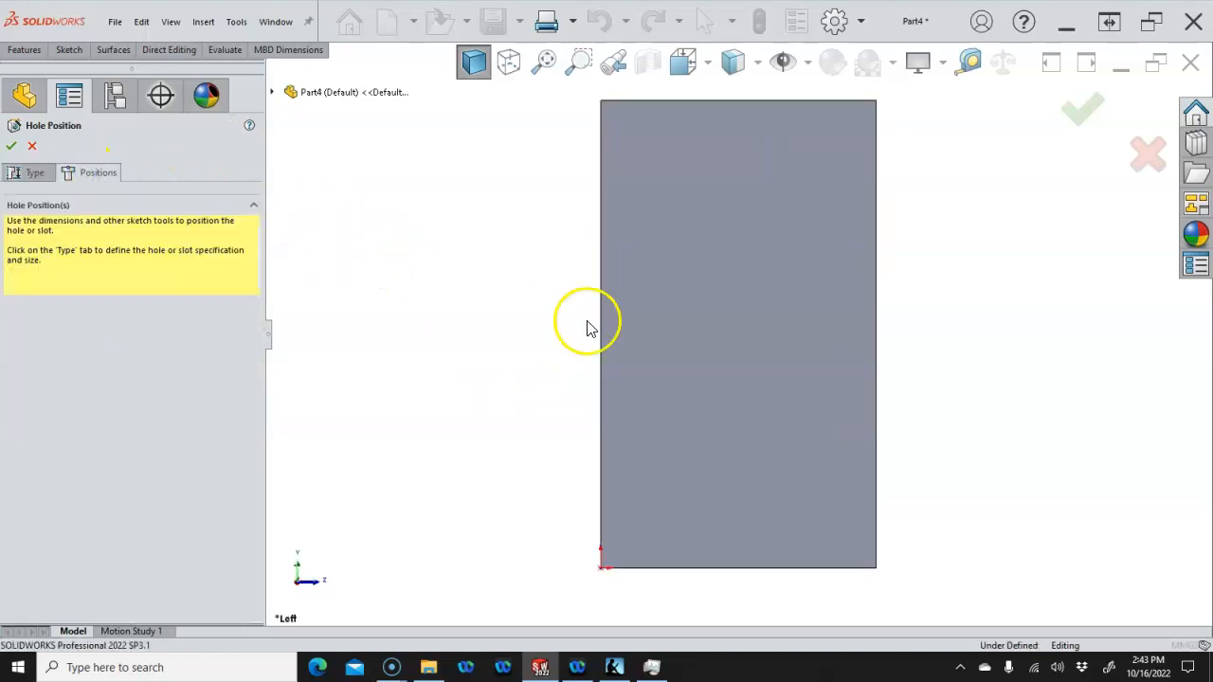
pyautogui.click(733, 339)
pyautogui.rightClick(900, 318)
pyautogui.click(931, 328)
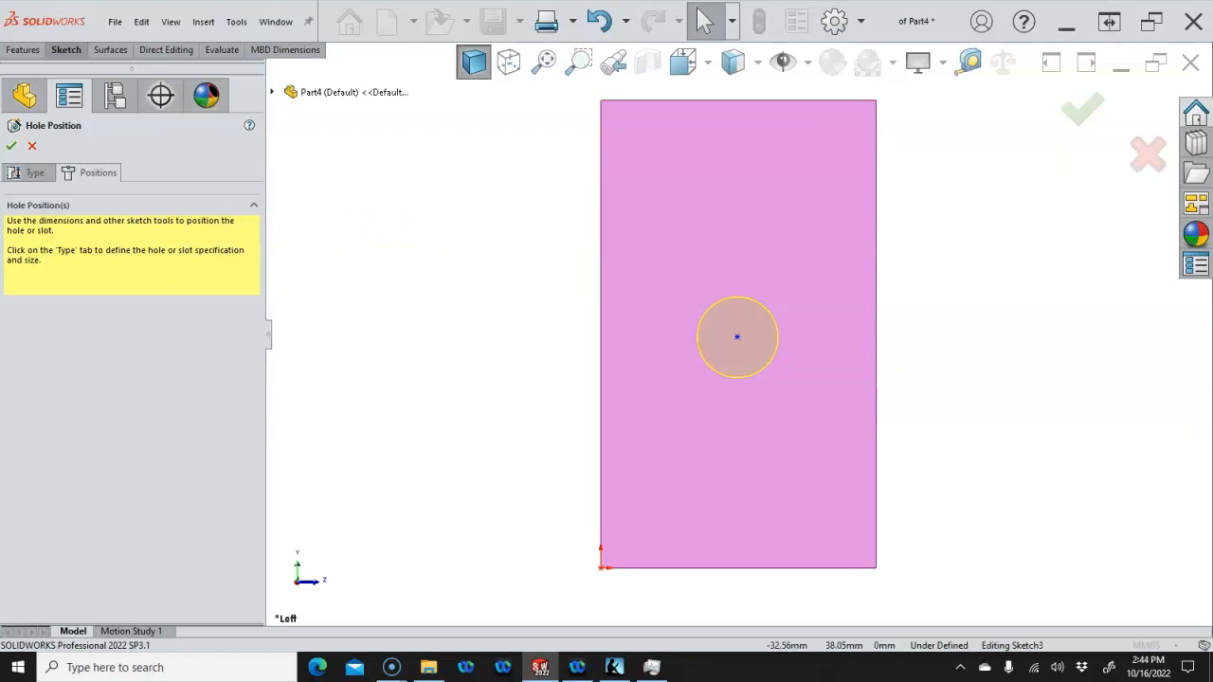
# Consult Figure P6-10 for the rear hole's position and draw a vertical construction line joining the midpoints of the back face's upper and lower edges
pyautogui.moveTo(374, 222); pyautogui.dragTo(543, 91)
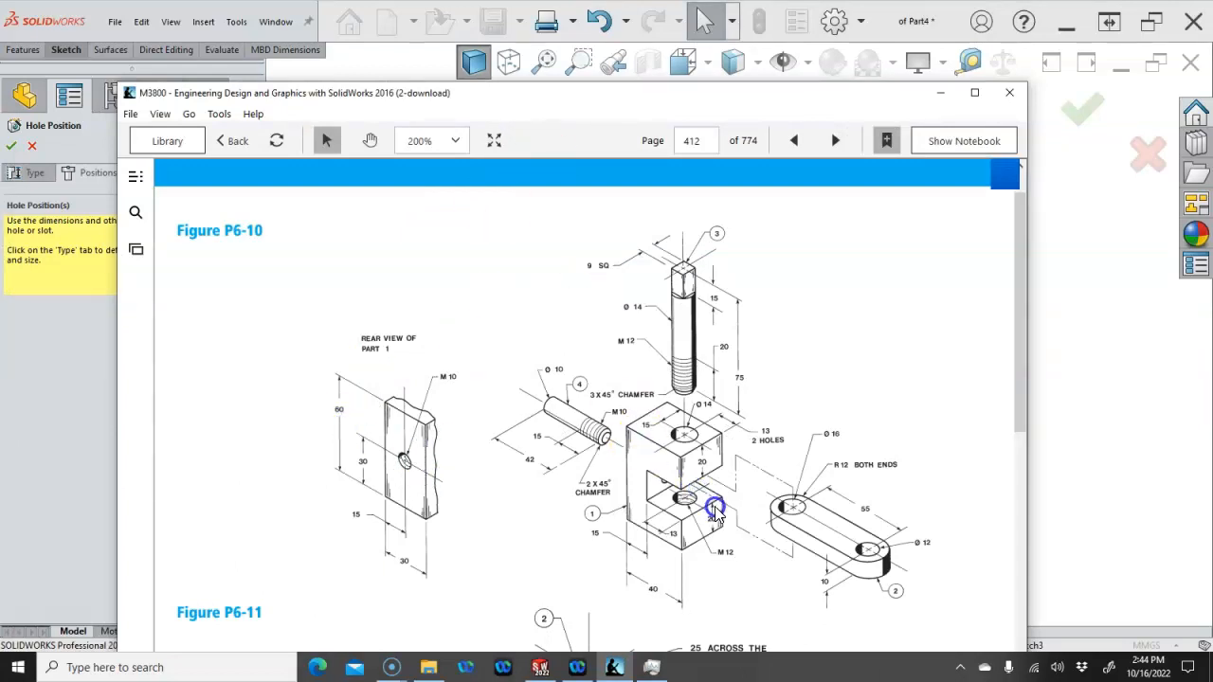
pyautogui.moveTo(579, 107)
pyautogui.mouseDown()
pyautogui.moveTo(29, 126)
pyautogui.moveTo(0, 99)
pyautogui.mouseUp()
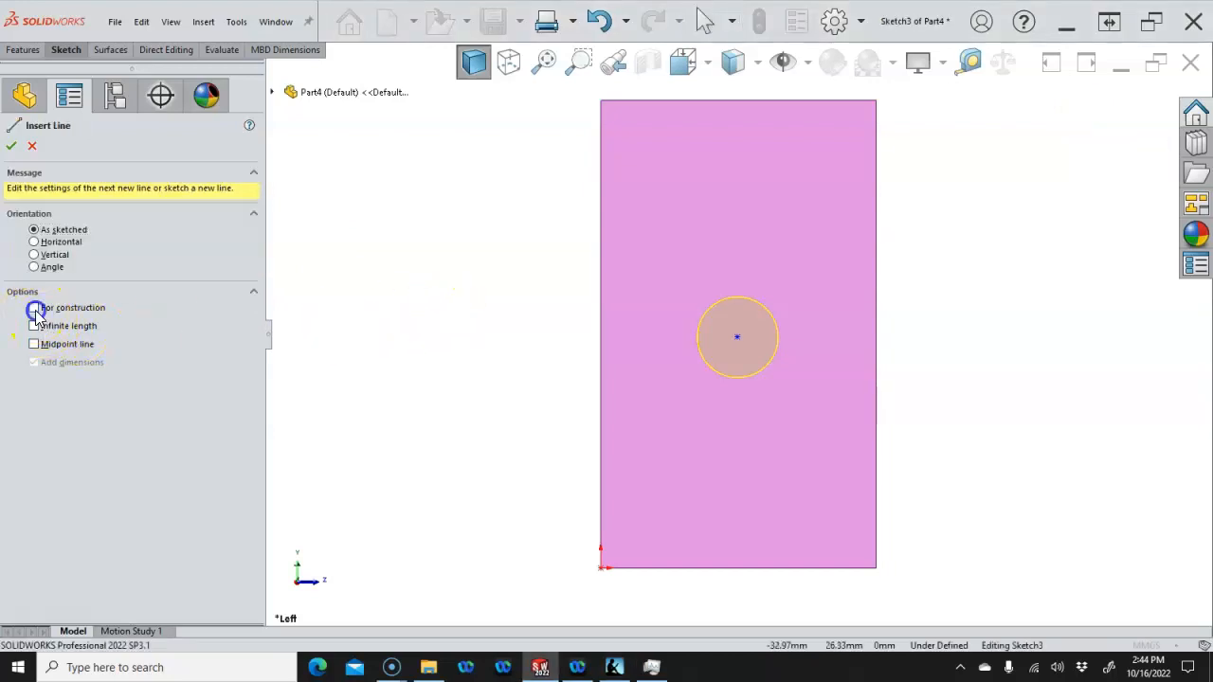
pyautogui.click(738, 101)
pyautogui.moveTo(738, 101); pyautogui.dragTo(738, 568)
pyautogui.rightClick(880, 263)
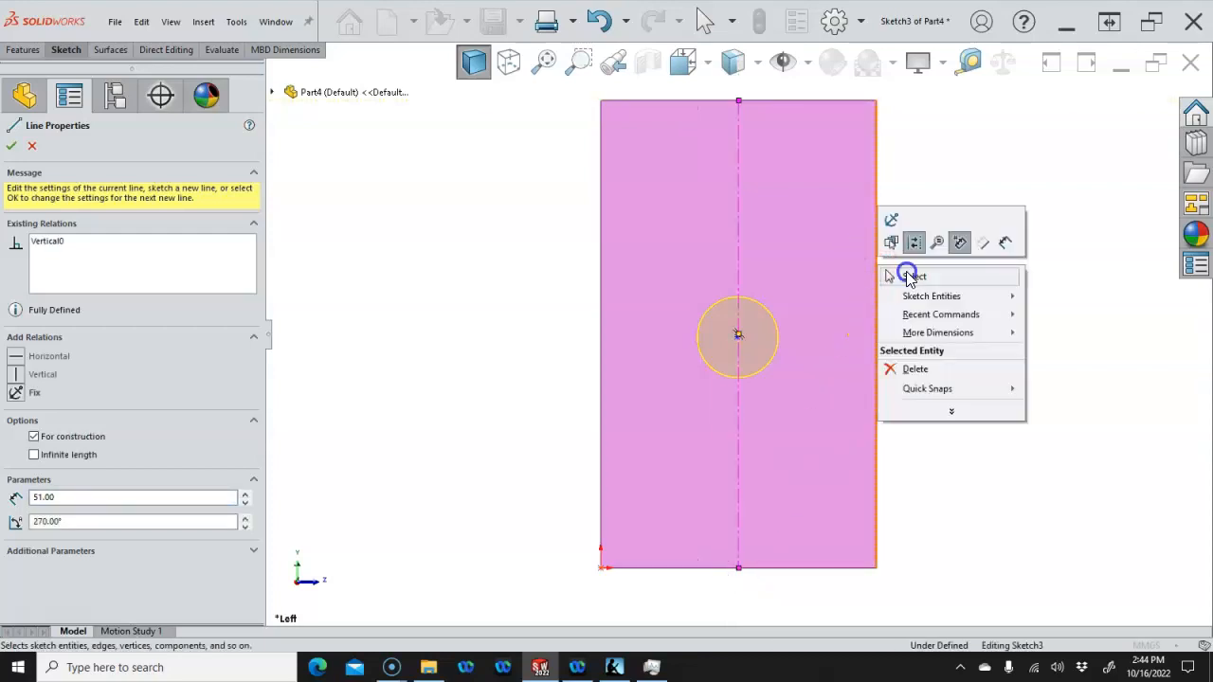
# Snap the tapped hole's centre point to the midpoint of the vertical construction line and finish the hole
pyautogui.click(908, 273)
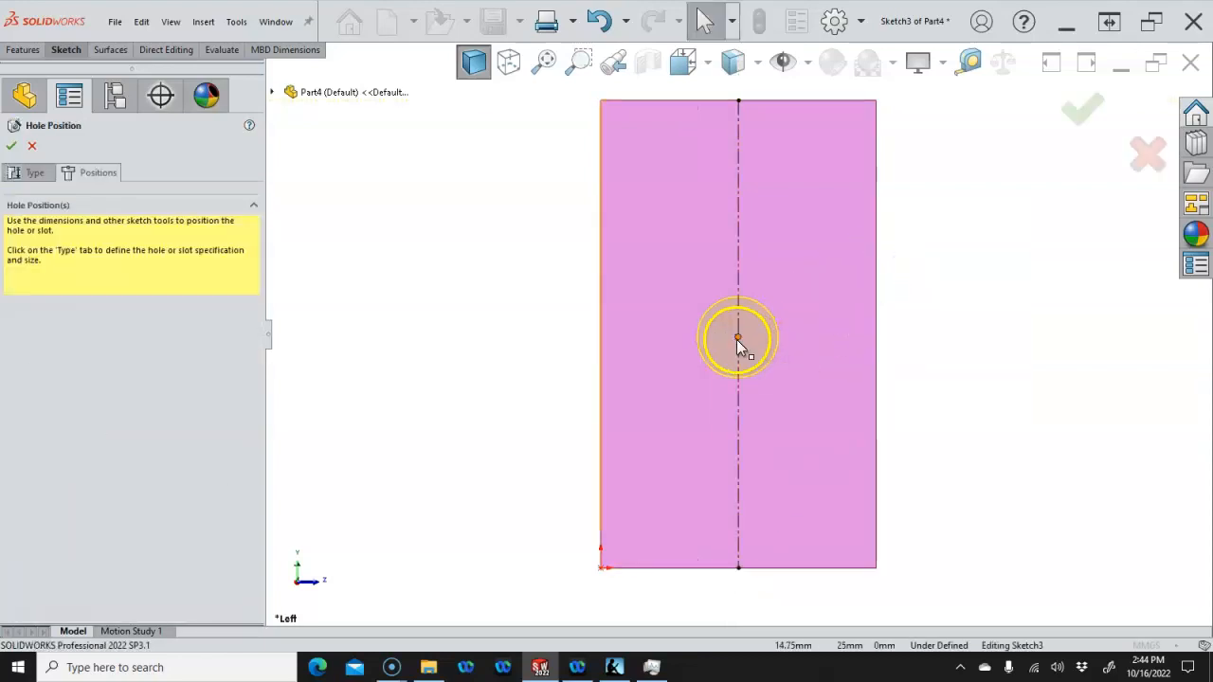
pyautogui.click(783, 345)
pyautogui.moveTo(746, 331); pyautogui.dragTo(738, 334)
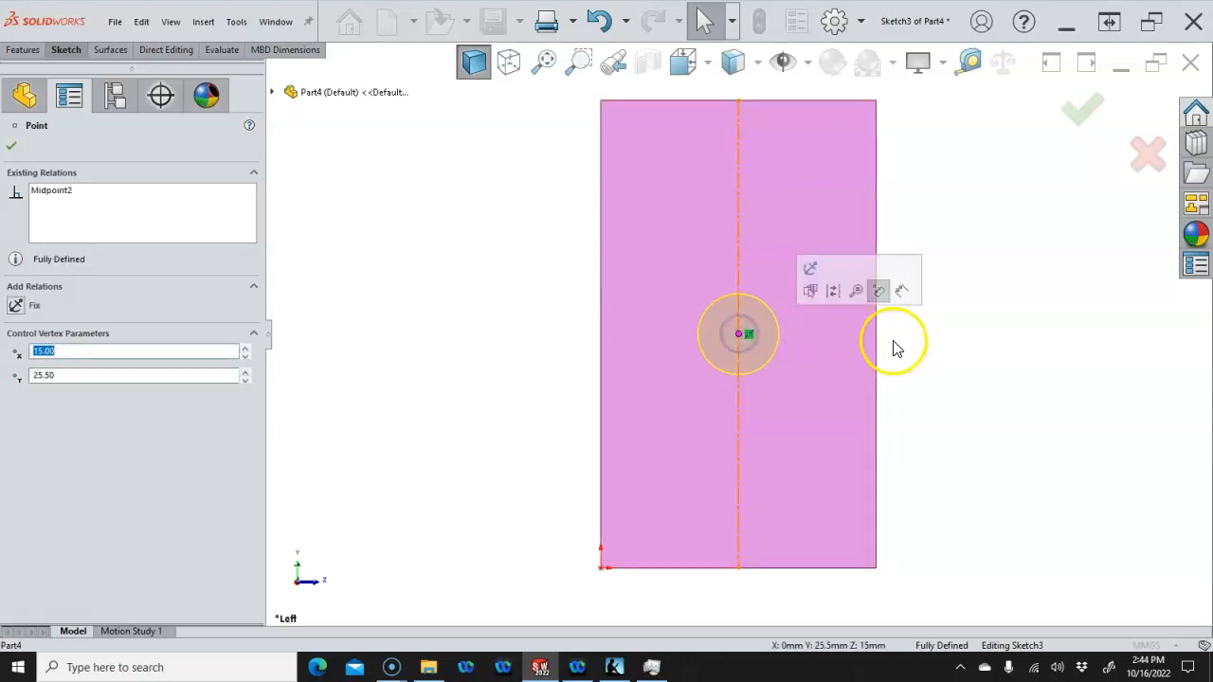
pyautogui.click(895, 348)
pyautogui.click(1078, 114)
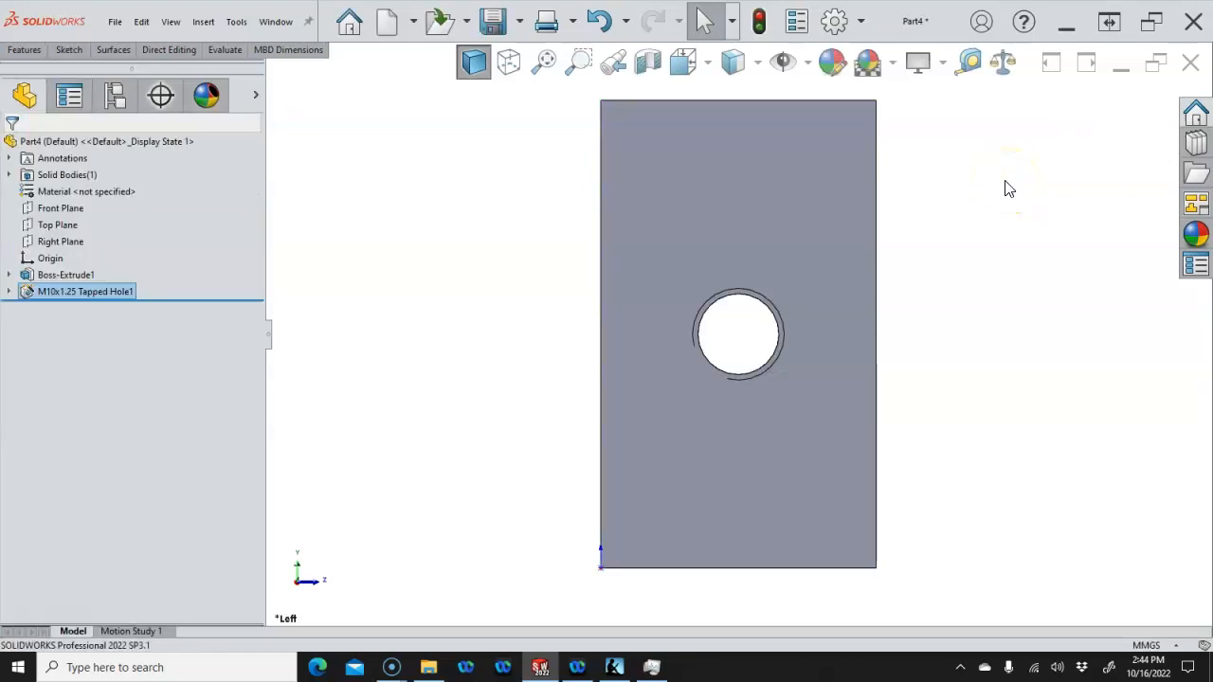
# Set the overall height of the C-shaped block's profile to 60 mm and rebuild the part
pyautogui.hotkey('ctrl', '7')
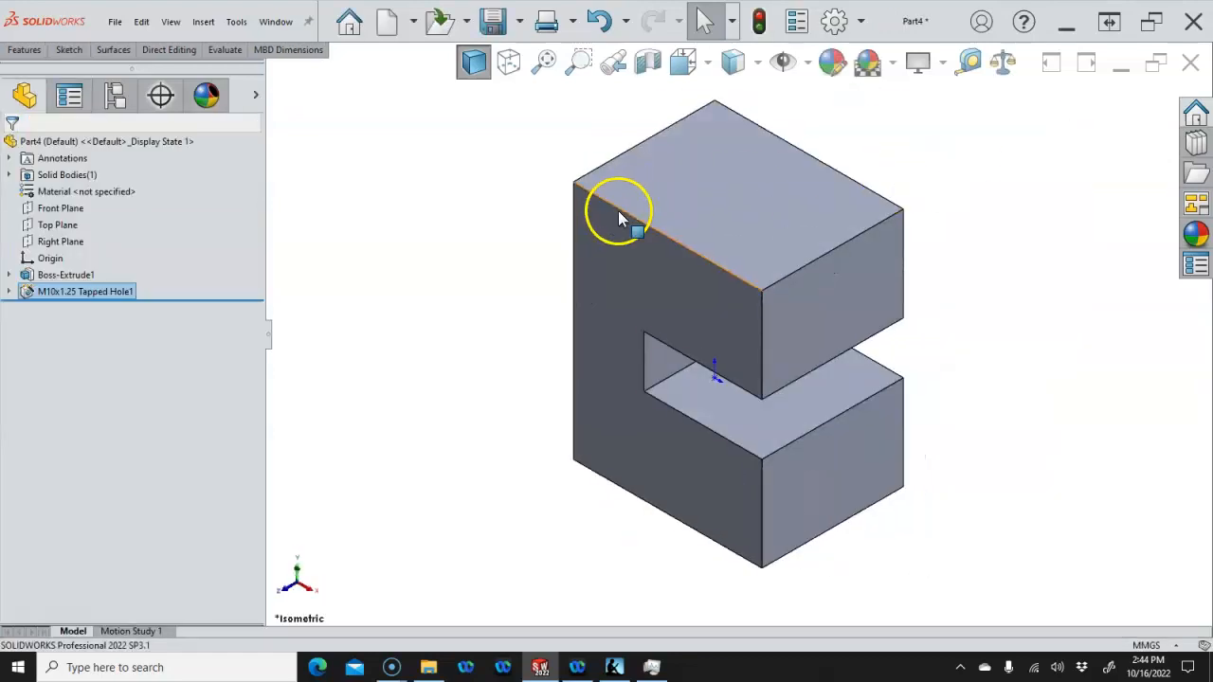
pyautogui.click(47, 275)
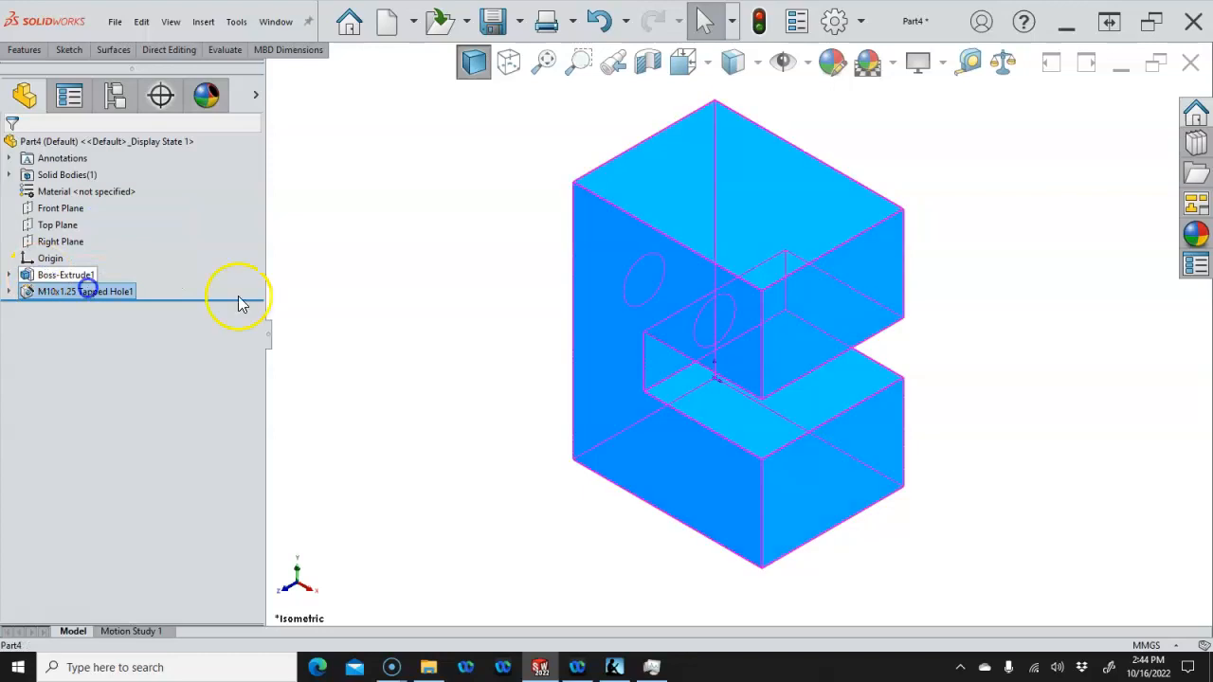
pyautogui.doubleClick(664, 215)
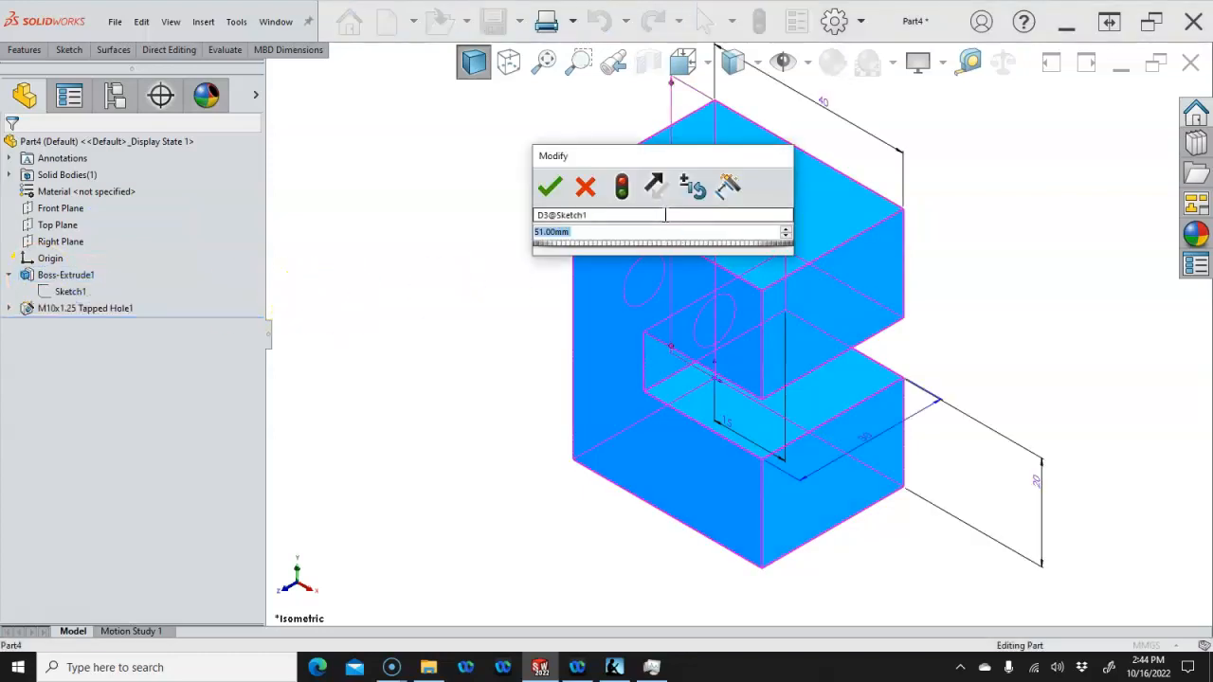
pyautogui.write('60')
pyautogui.press('Return')
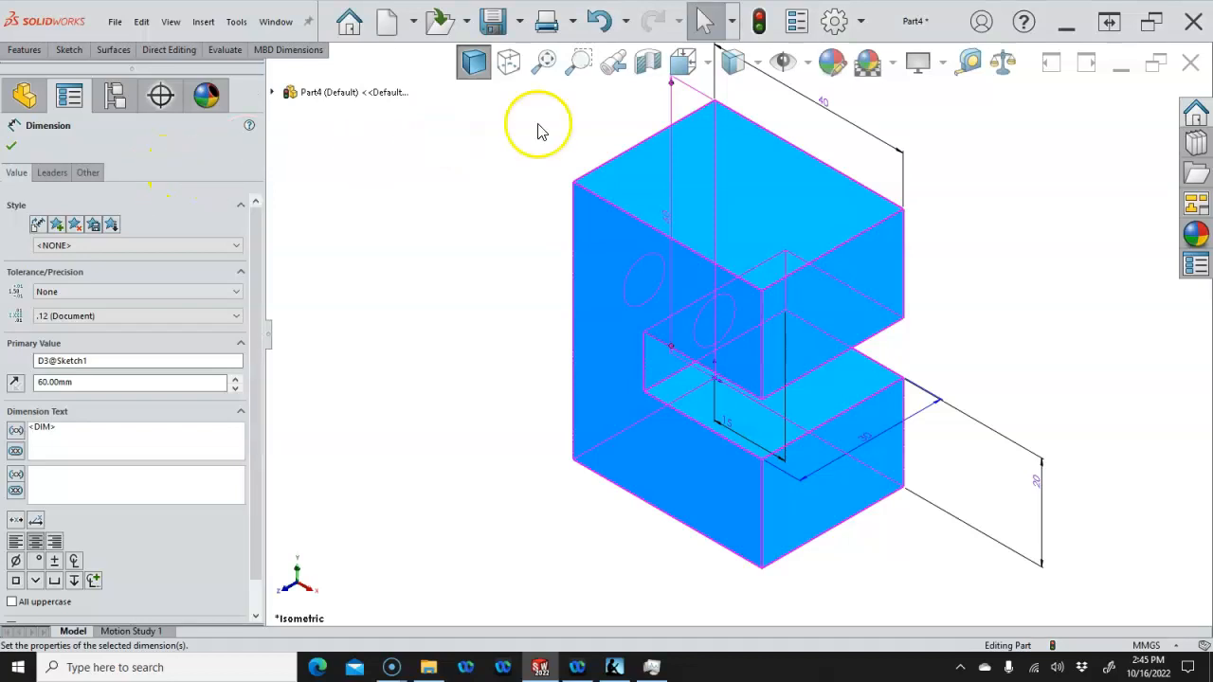
pyautogui.click(758, 21)
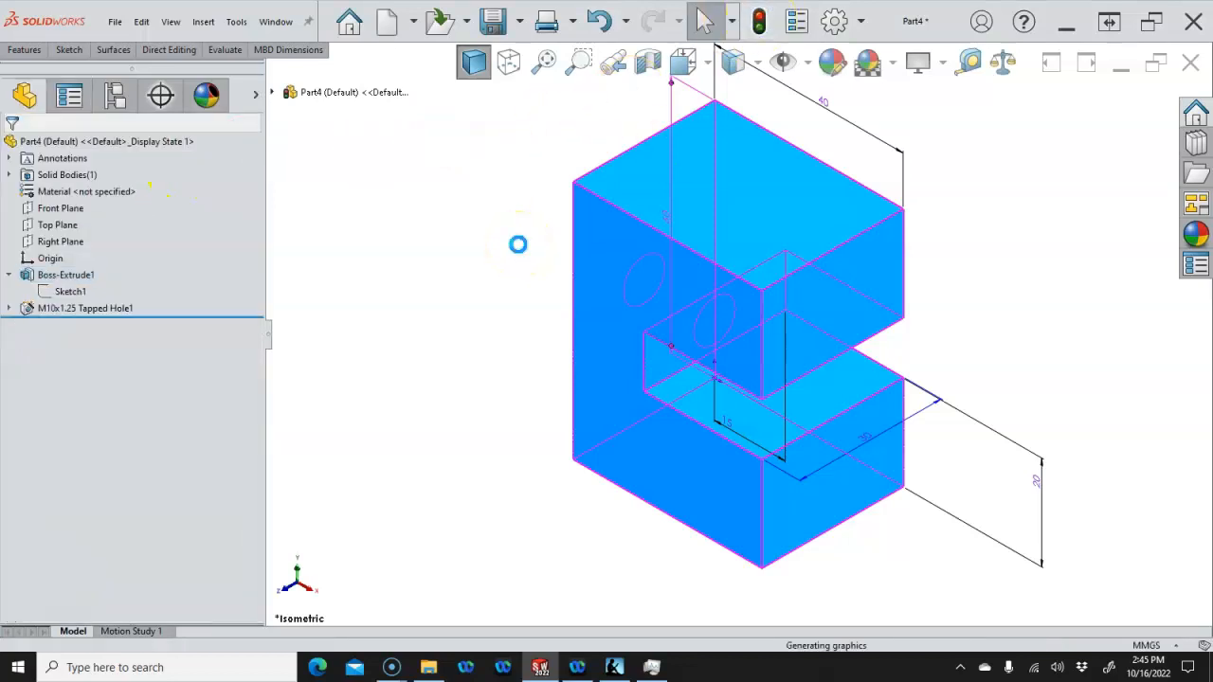
pyautogui.hotkey('ctrl', '1')
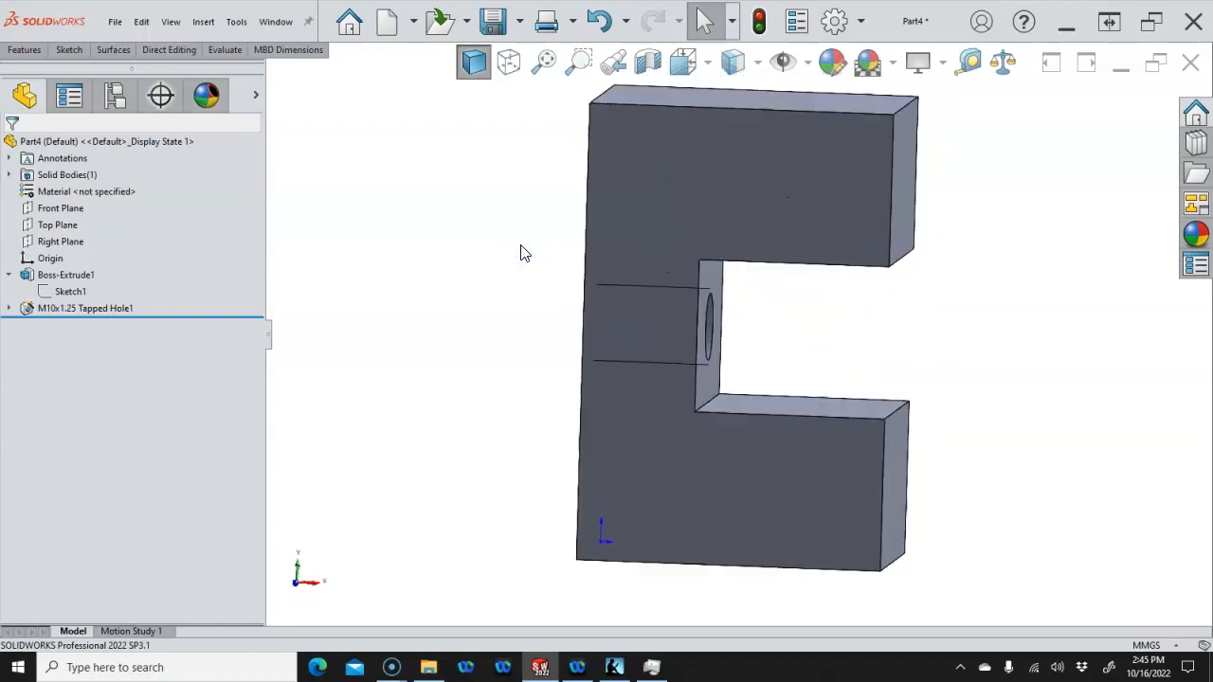
pyautogui.moveTo(695, 229); pyautogui.dragTo(647, 317, button='middle')
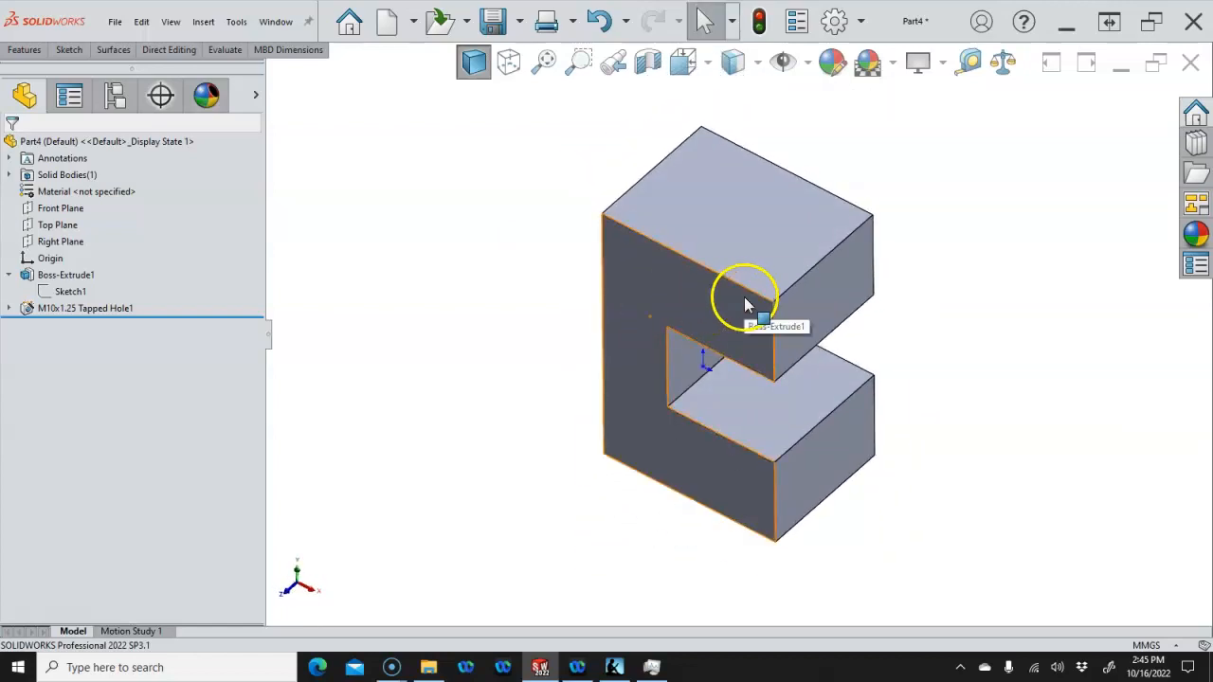
# Start an Advanced Hole on the block's top face with a straight hole as the near-side element
pyautogui.click(745, 241)
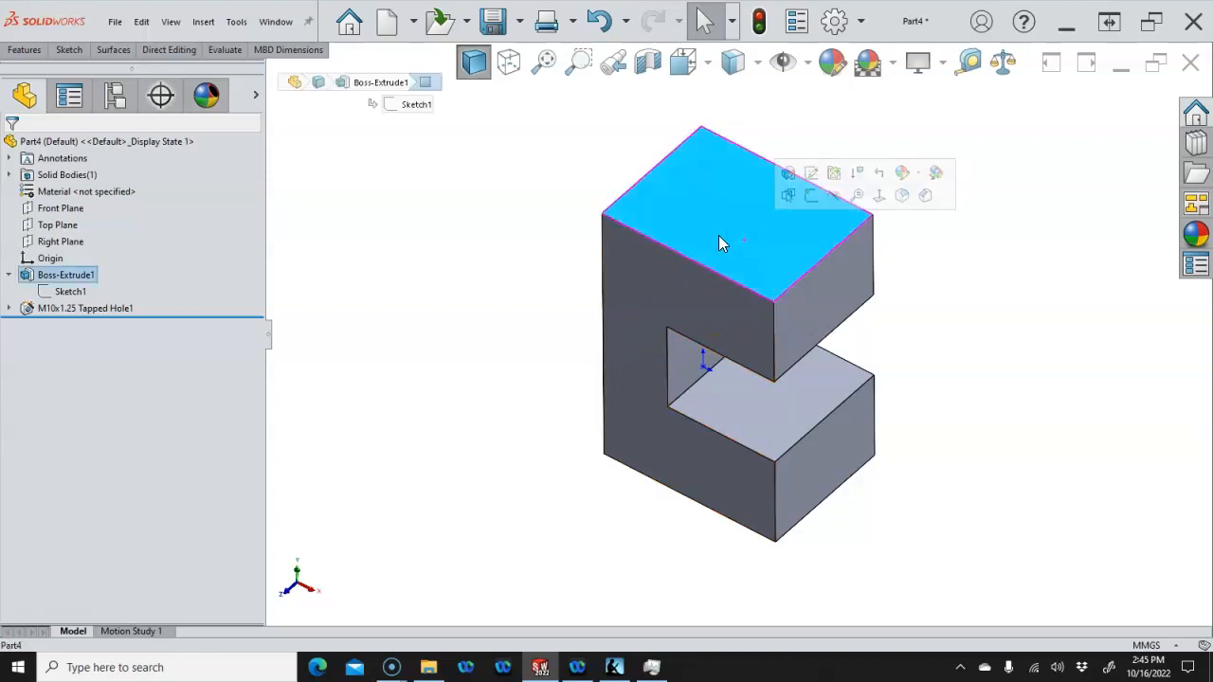
pyautogui.click(744, 237)
pyautogui.click(771, 231)
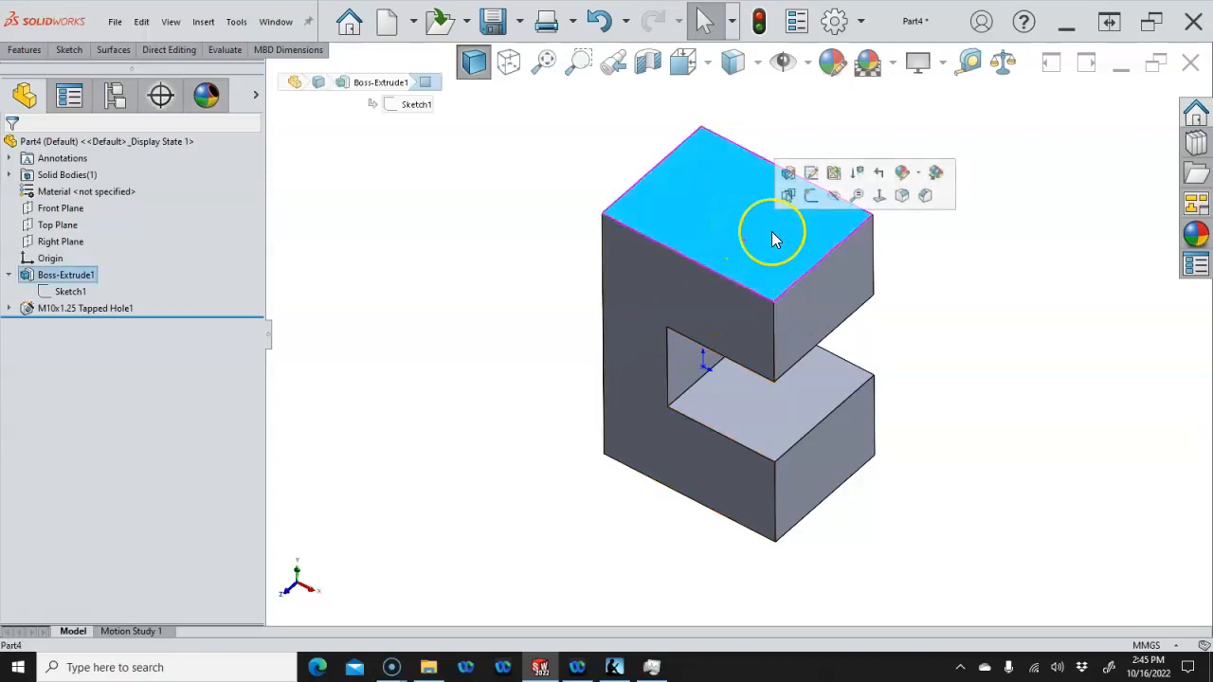
pyautogui.click(789, 318)
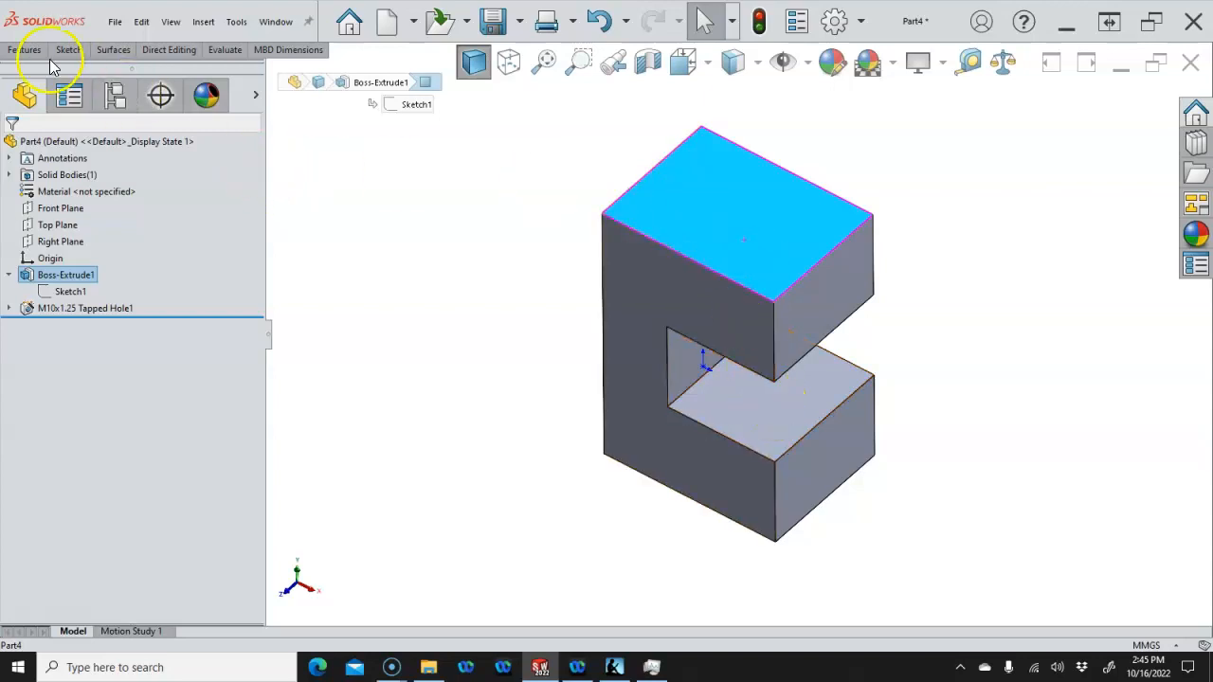
pyautogui.click(22, 49)
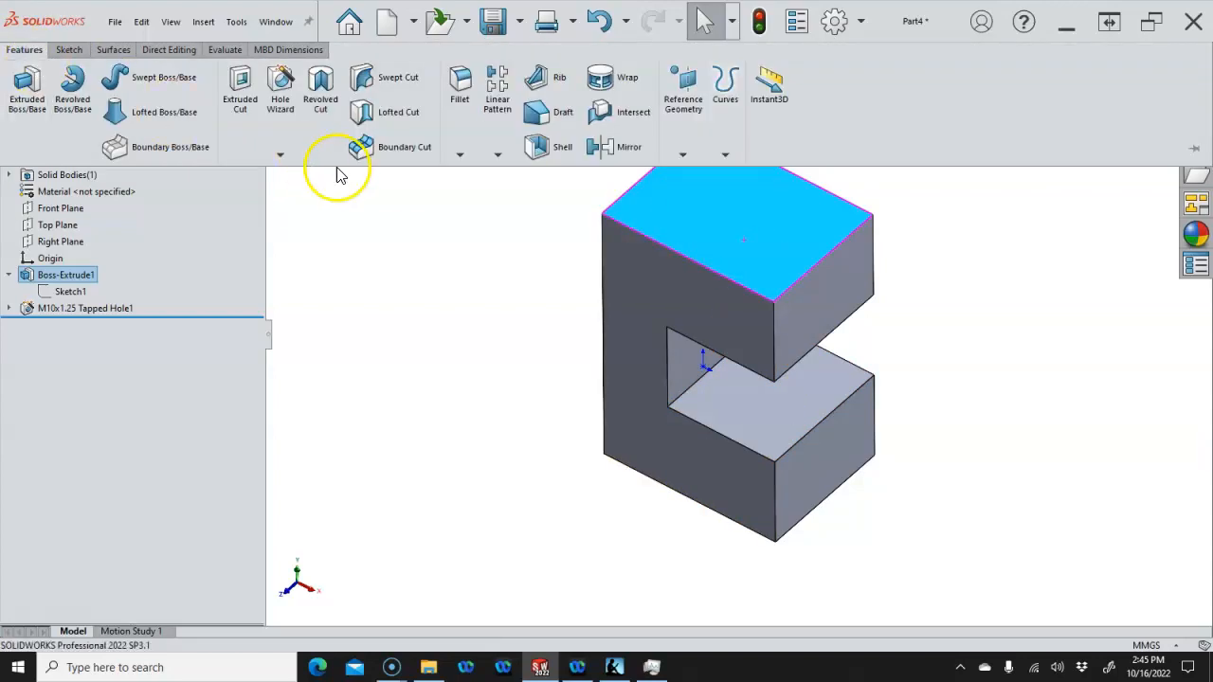
pyautogui.click(281, 156)
pyautogui.click(309, 193)
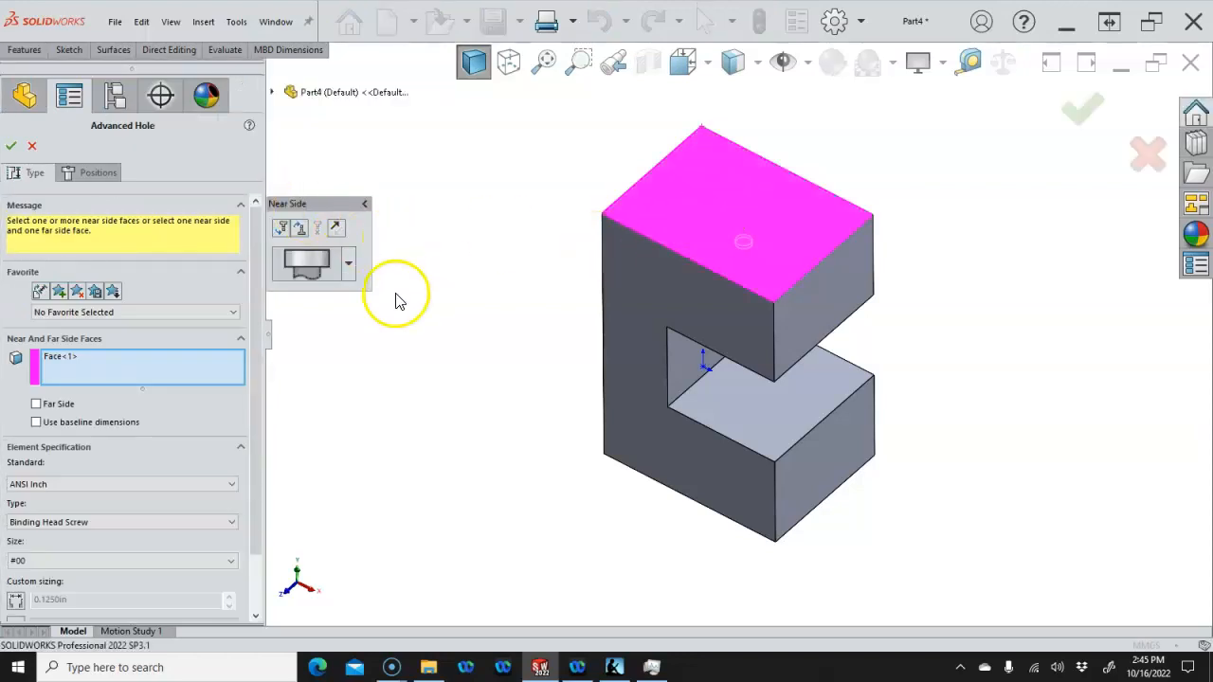
pyautogui.click(348, 266)
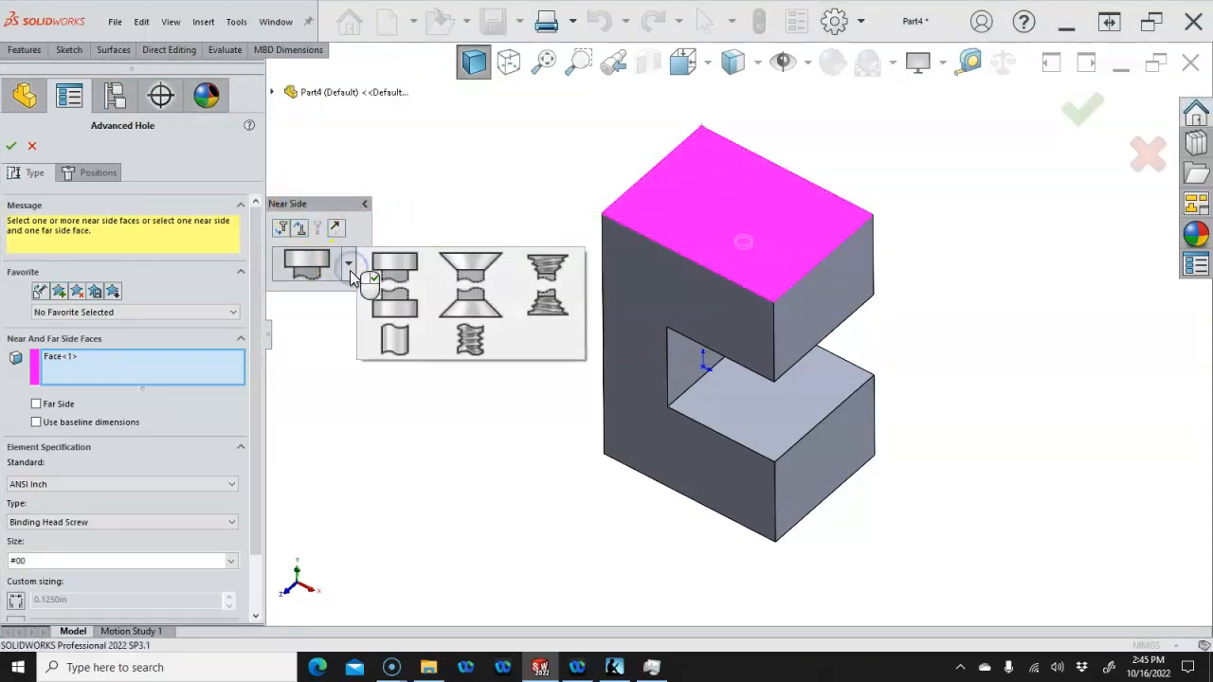
pyautogui.click(392, 337)
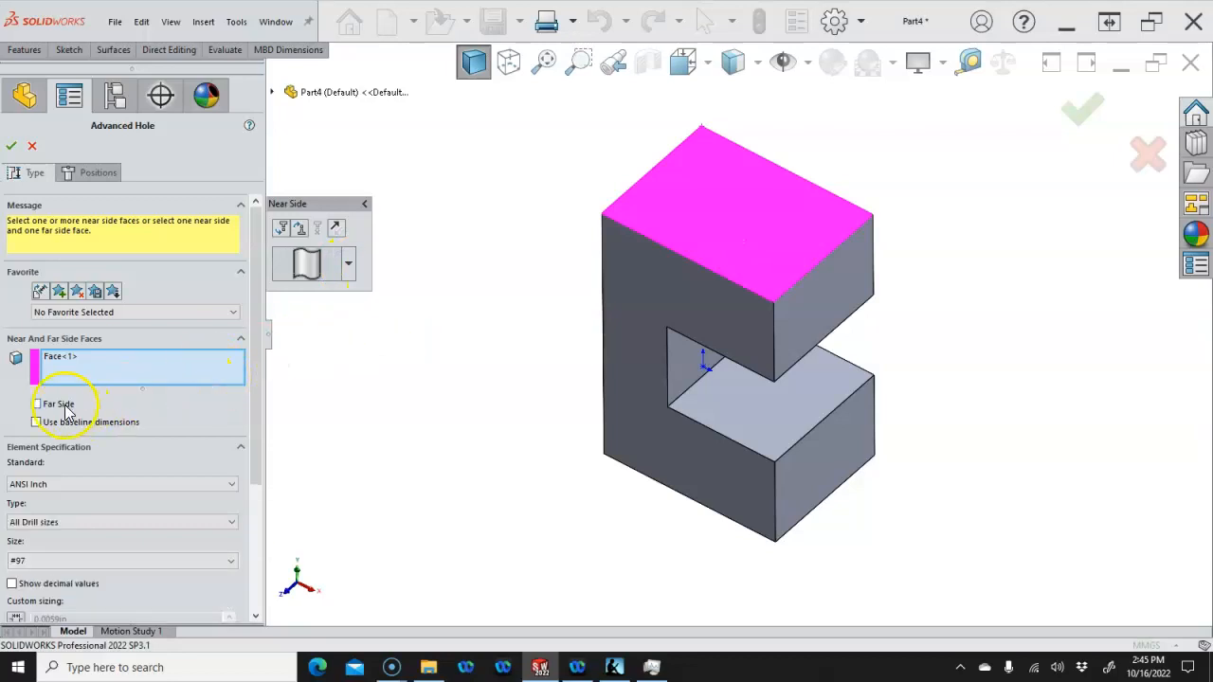
# Set the near-side hole element's standard to ANSI Metric and its type to Drill sizes
pyautogui.moveTo(258, 398); pyautogui.dragTo(261, 445)
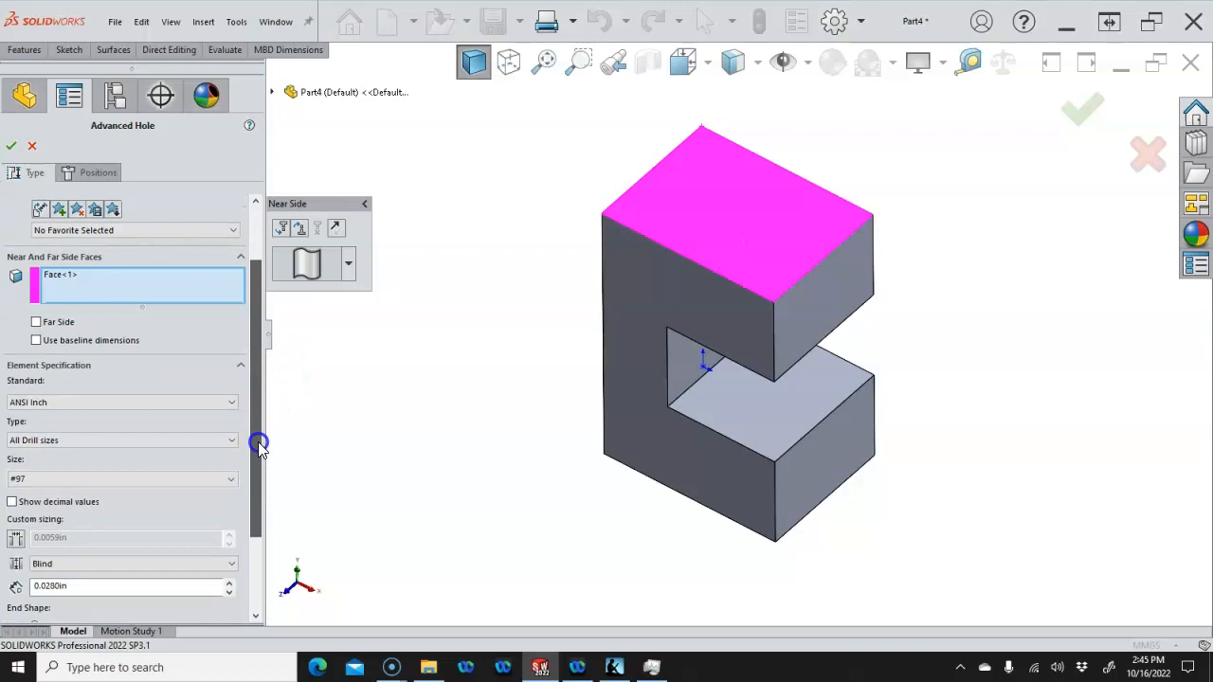
pyautogui.click(110, 402)
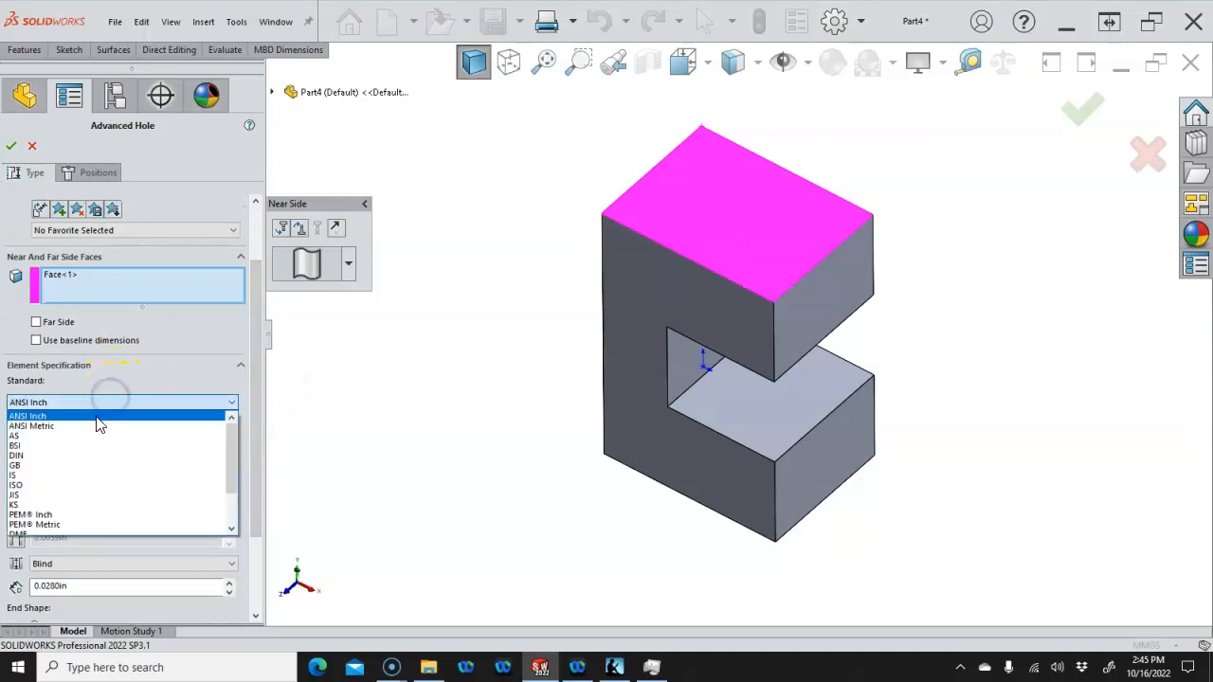
pyautogui.click(98, 426)
pyautogui.click(95, 438)
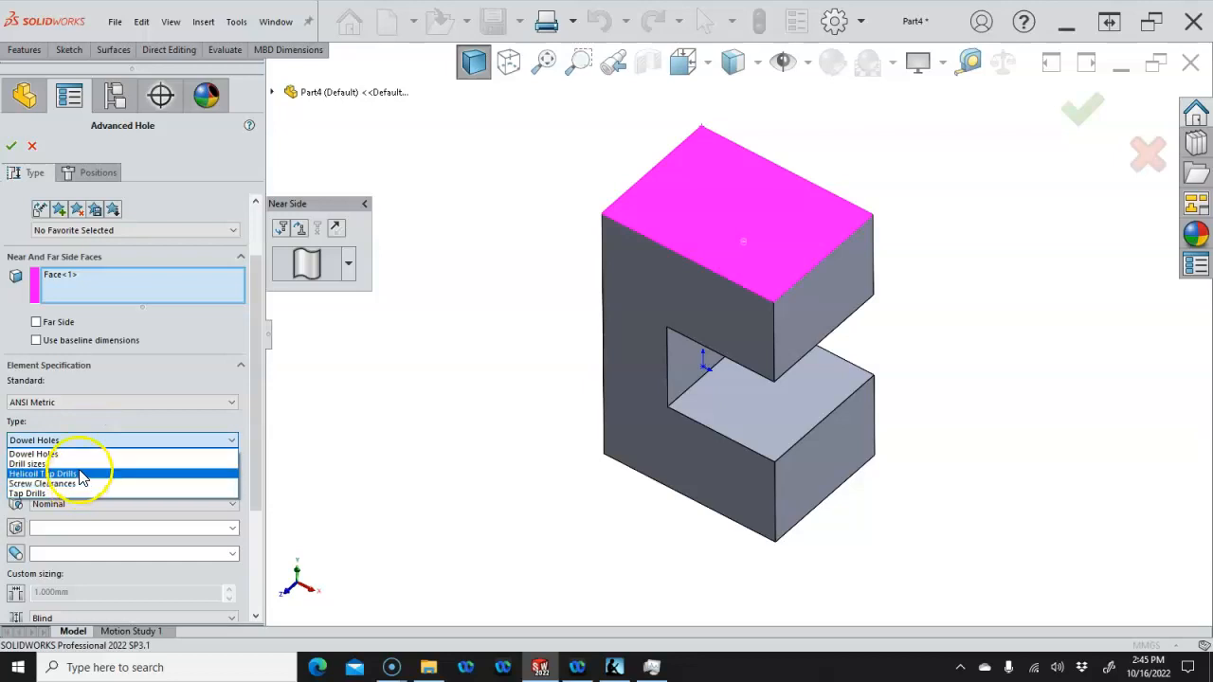
pyautogui.click(79, 464)
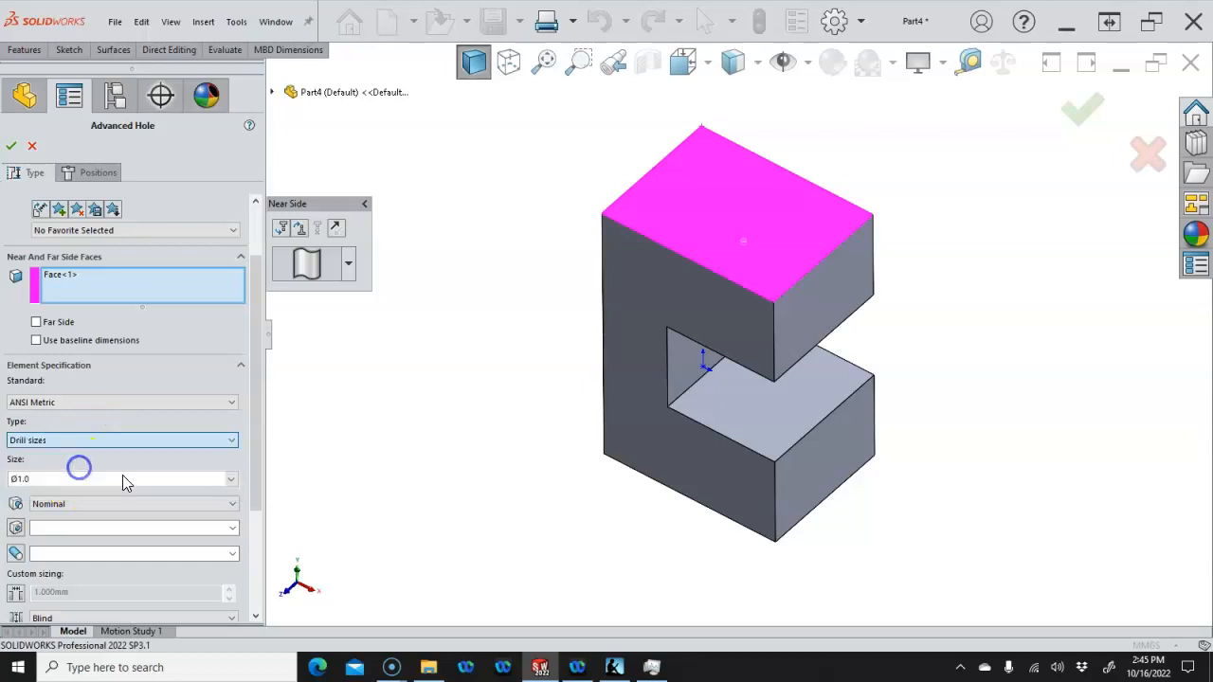
# Set the near-side hole's drill size to Ø14.0
pyautogui.click(185, 480)
pyautogui.scroll(-9, 180, 498)
pyautogui.scroll(-15, 182, 502)
pyautogui.scroll(-3, 183, 502)
pyautogui.scroll(-4, 183, 503)
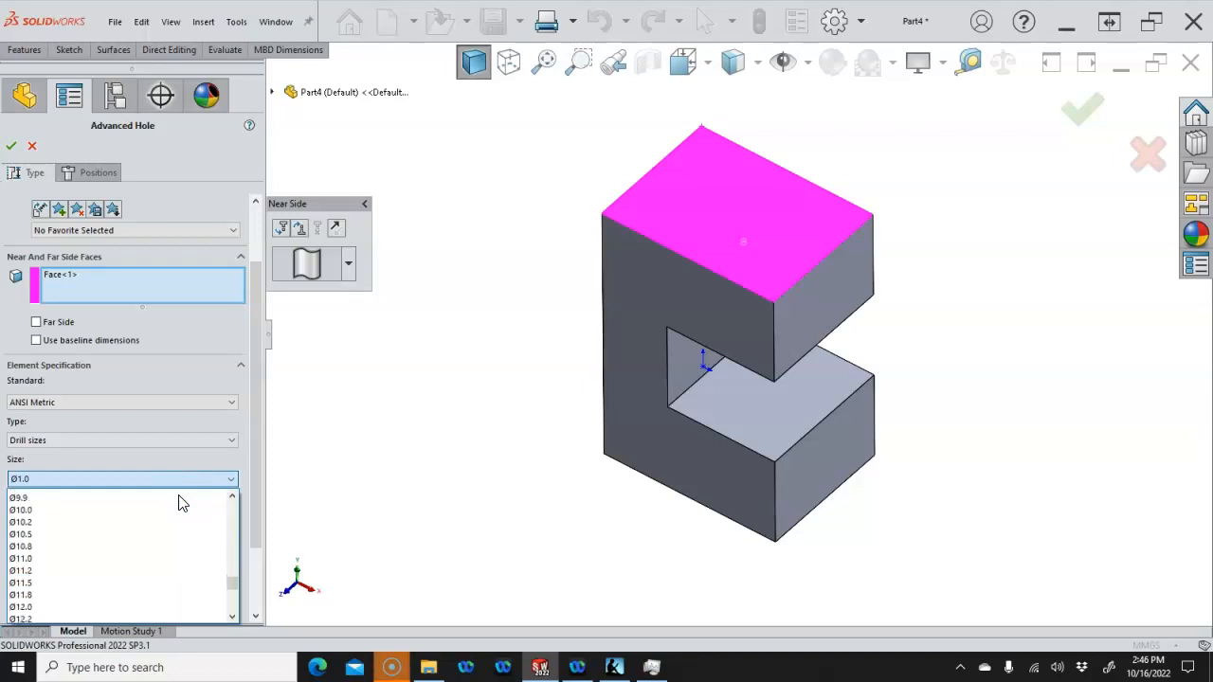
pyautogui.scroll(-3, 183, 503)
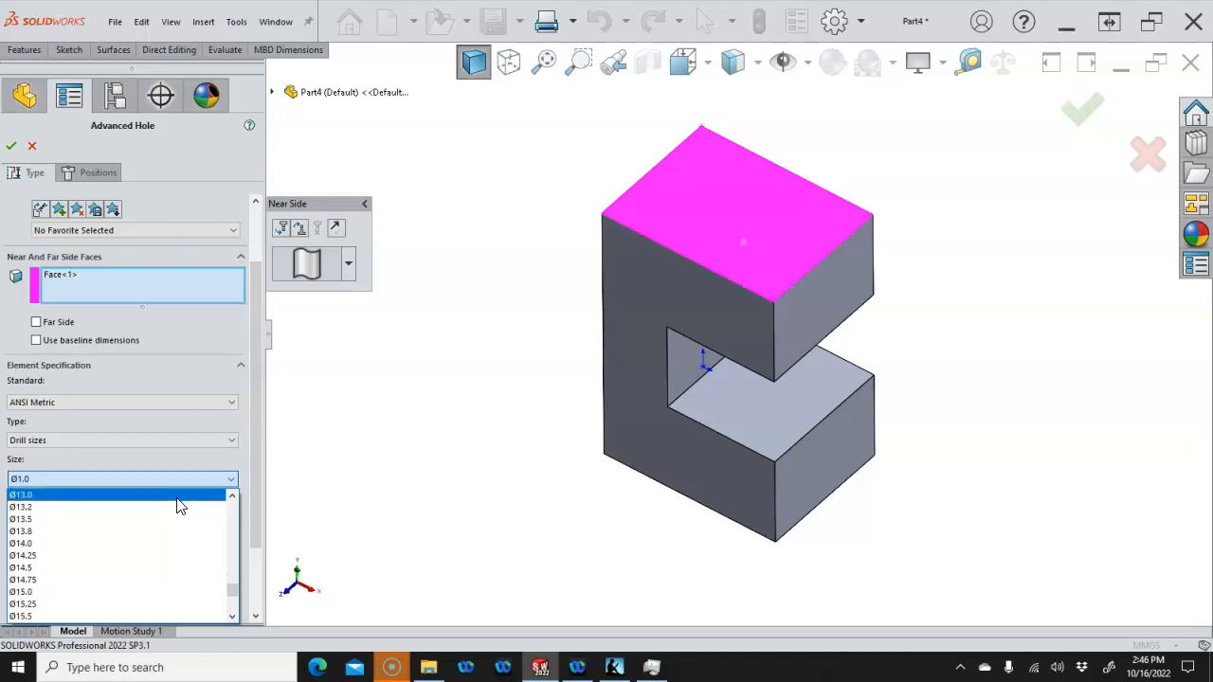
pyautogui.click(104, 547)
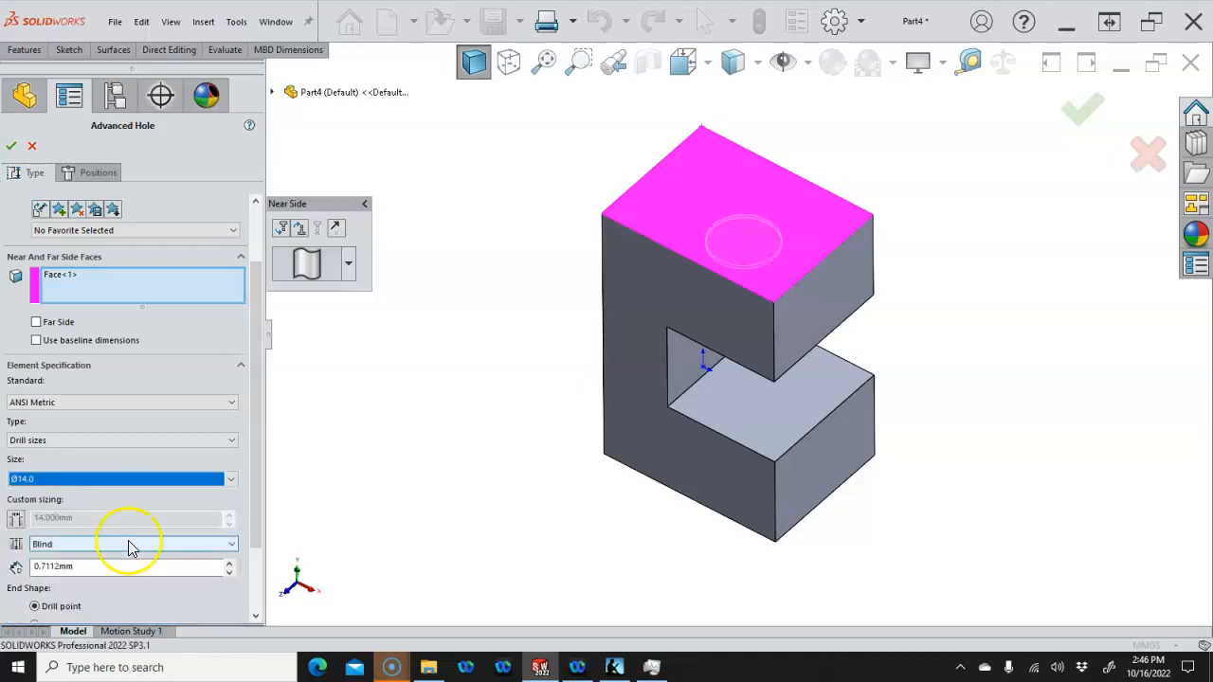
# End the near-side hole with Up To Selection at the underside of the block's upper arm
pyautogui.moveTo(254, 467); pyautogui.dragTo(254, 531)
pyautogui.click(168, 457)
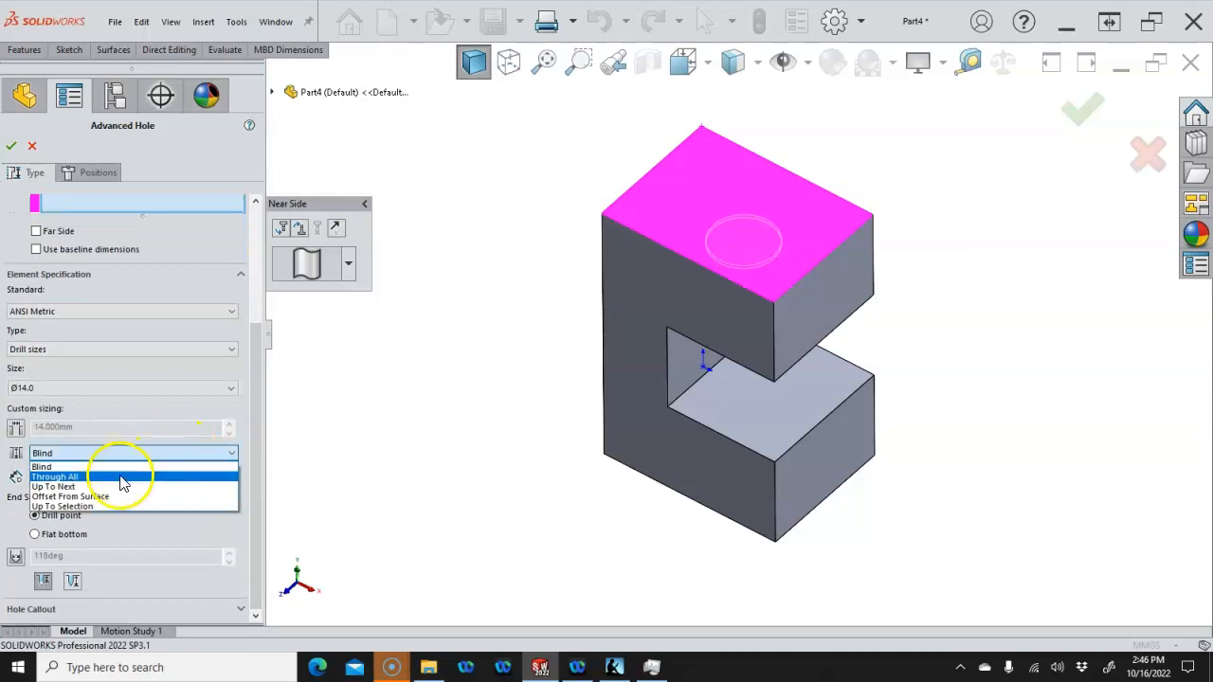
pyautogui.click(95, 506)
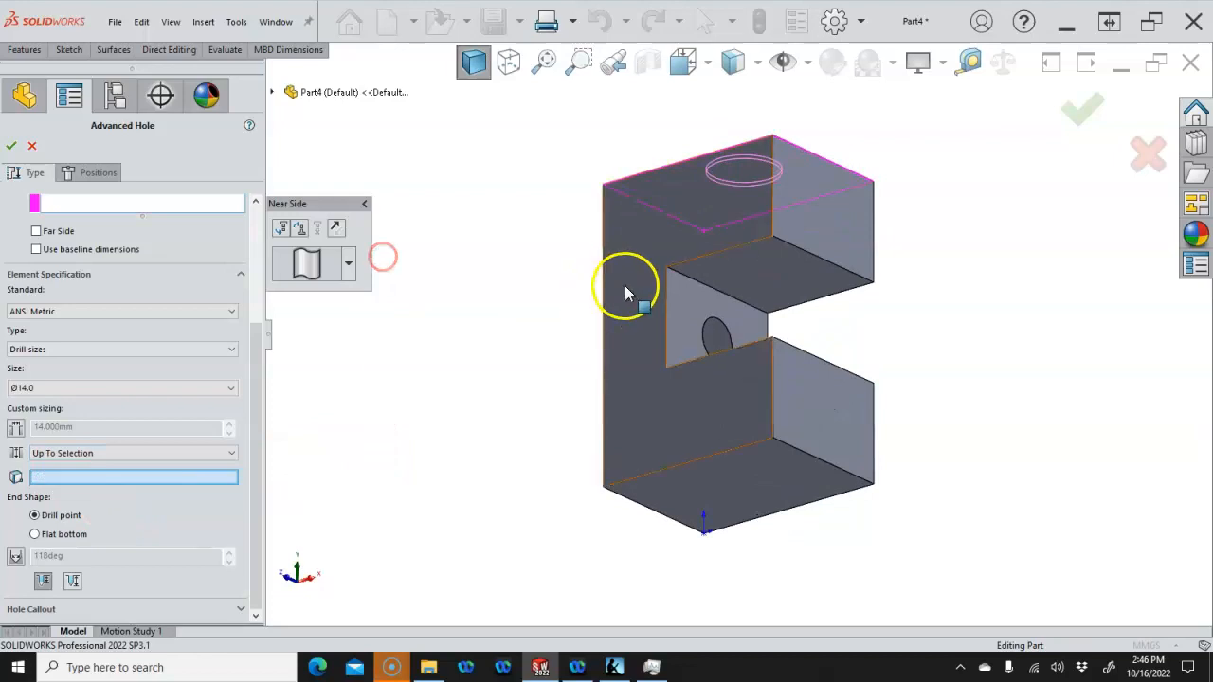
pyautogui.click(672, 279)
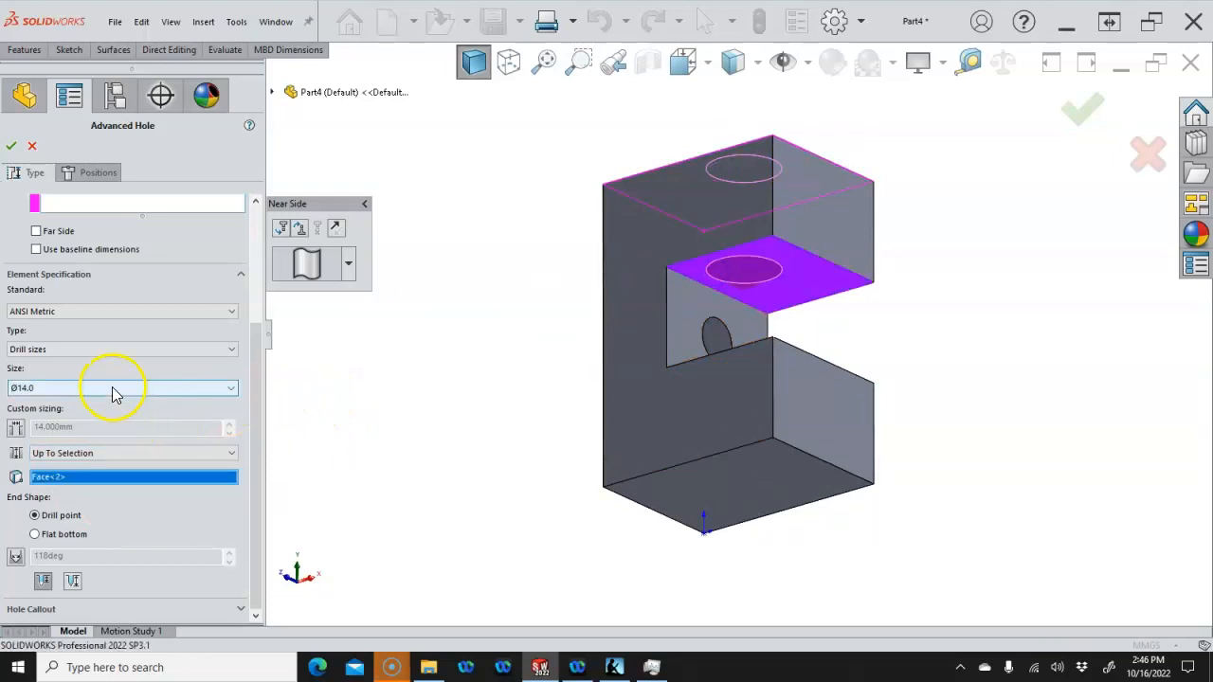
# Enable the far side on the block's bottom face and make its element a straight tapped hole
pyautogui.click(36, 231)
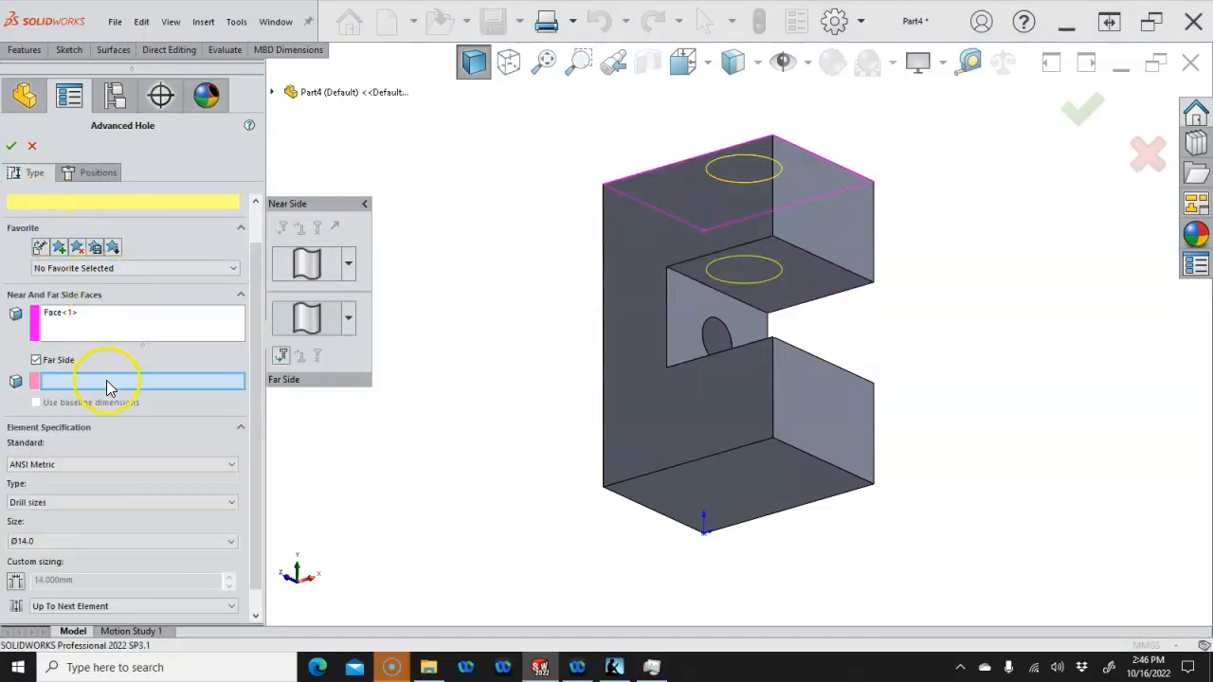
pyautogui.click(766, 491)
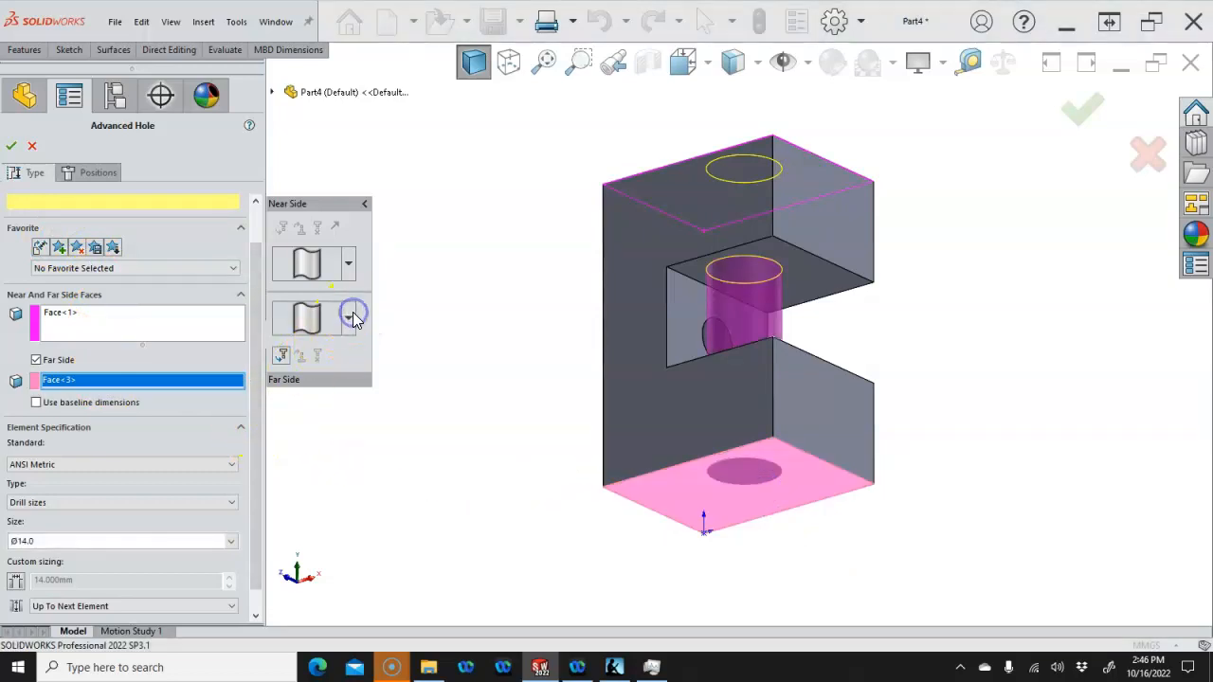
pyautogui.click(350, 318)
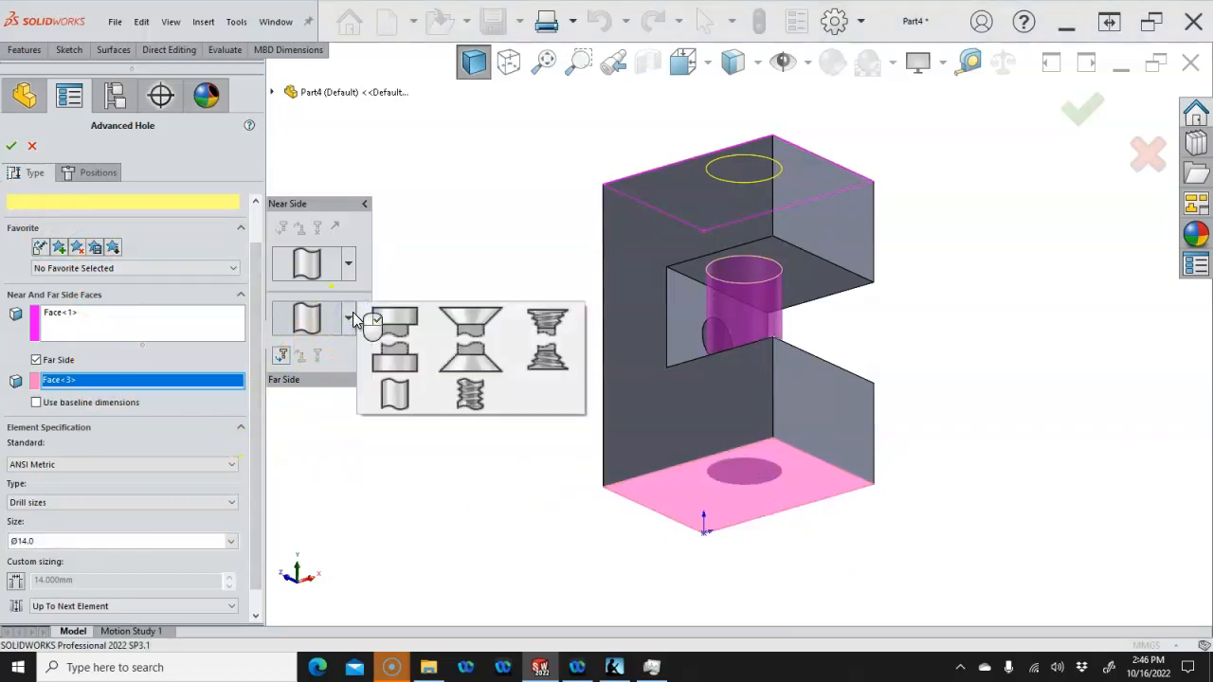
pyautogui.click(455, 396)
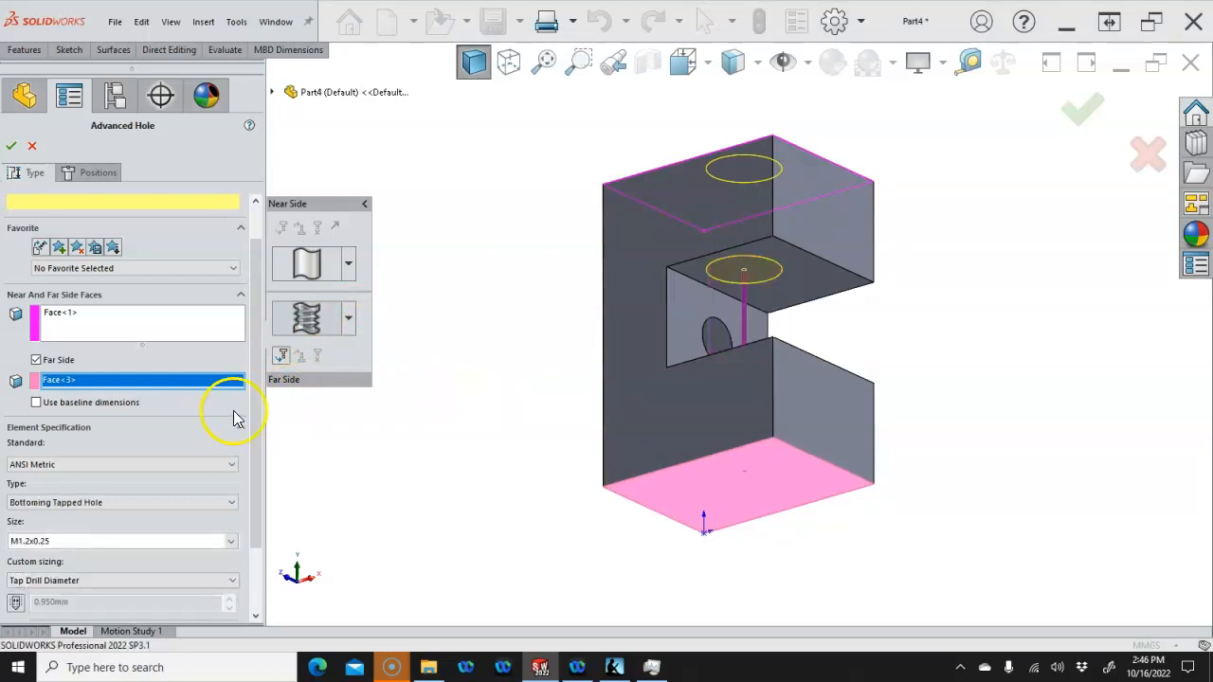
# Set the far-side tapped hole element's size to M12x1.5
pyautogui.moveTo(258, 411); pyautogui.dragTo(252, 487)
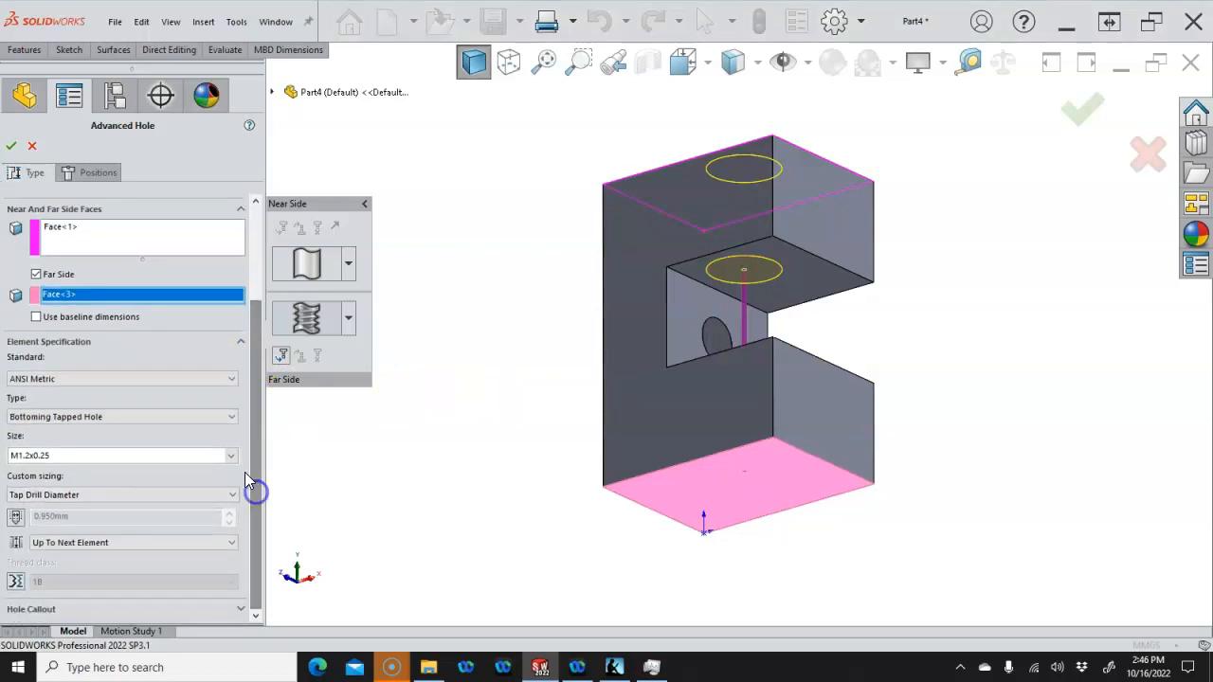
pyautogui.click(164, 457)
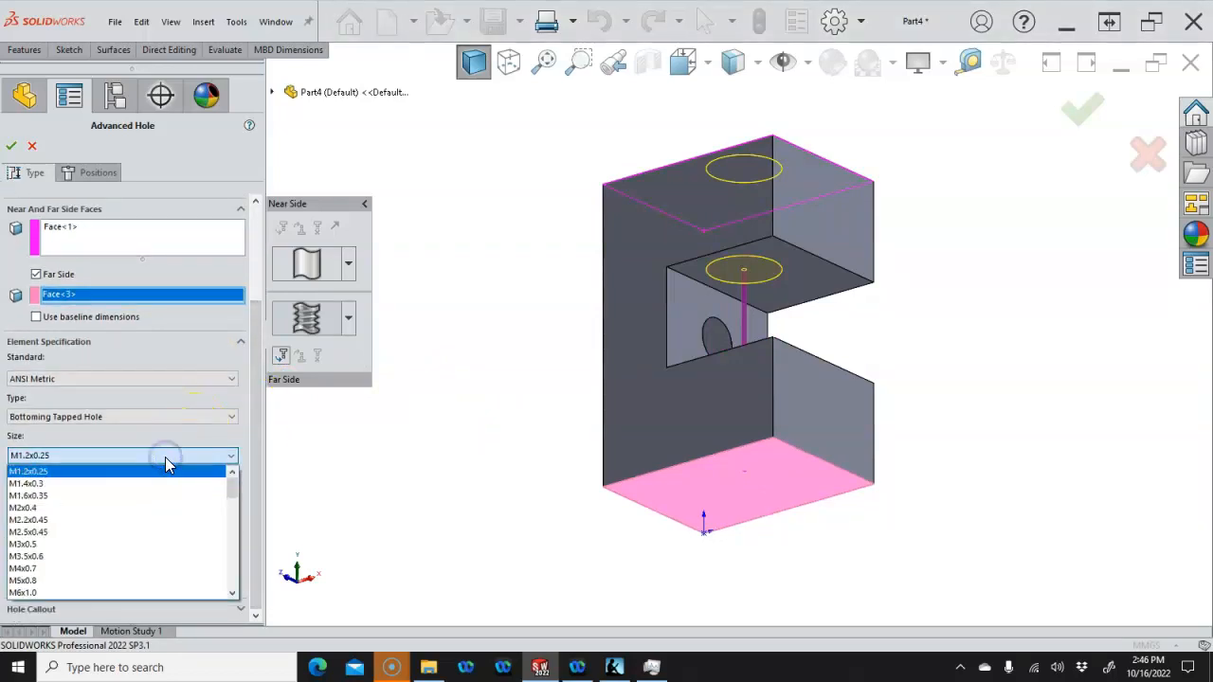
pyautogui.scroll(-3, 137, 527)
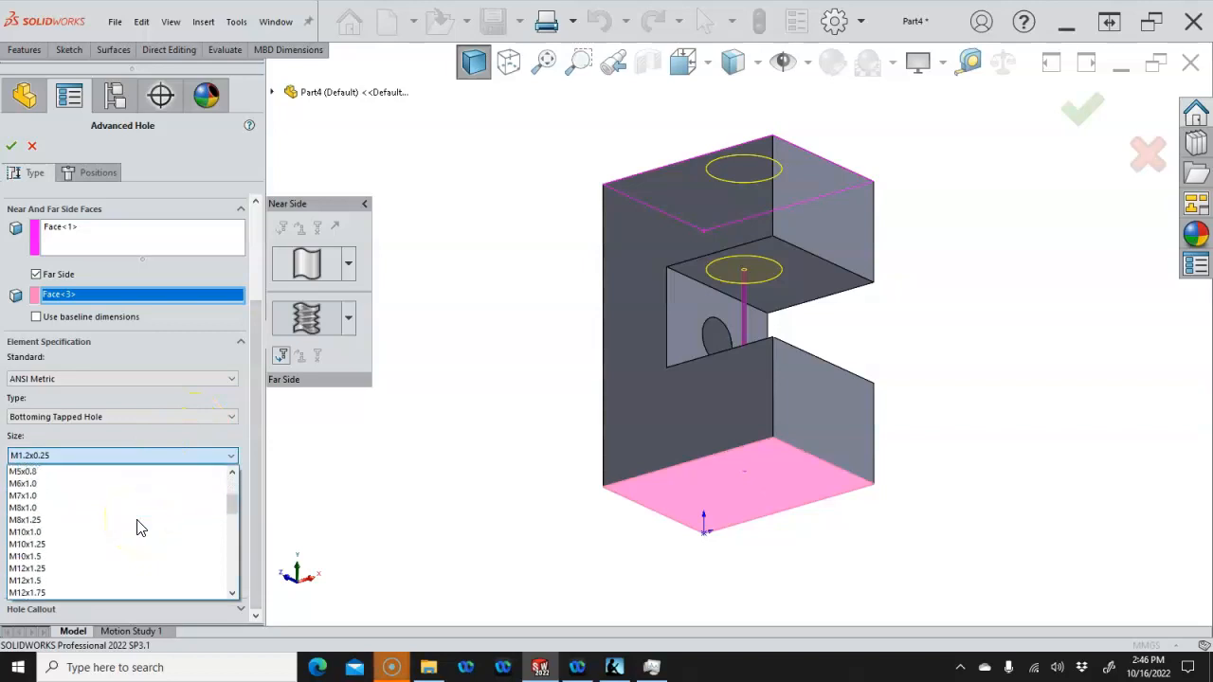
pyautogui.scroll(-3, 139, 528)
pyautogui.scroll(1, 128, 524)
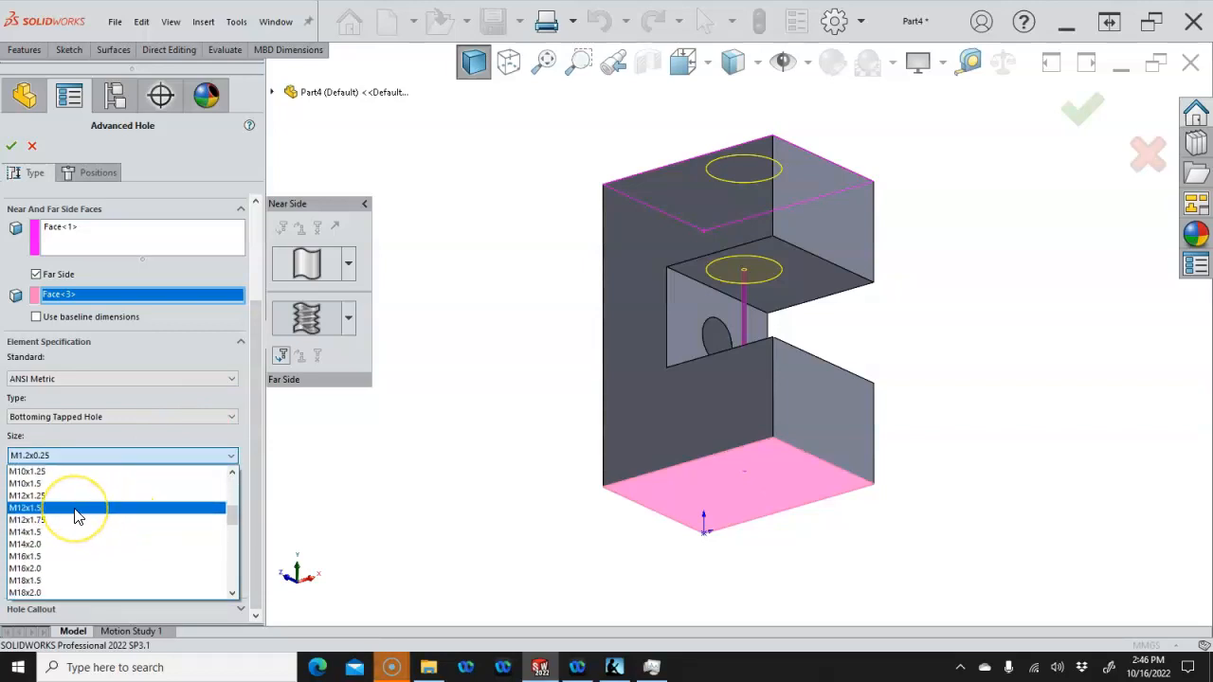
pyautogui.click(78, 509)
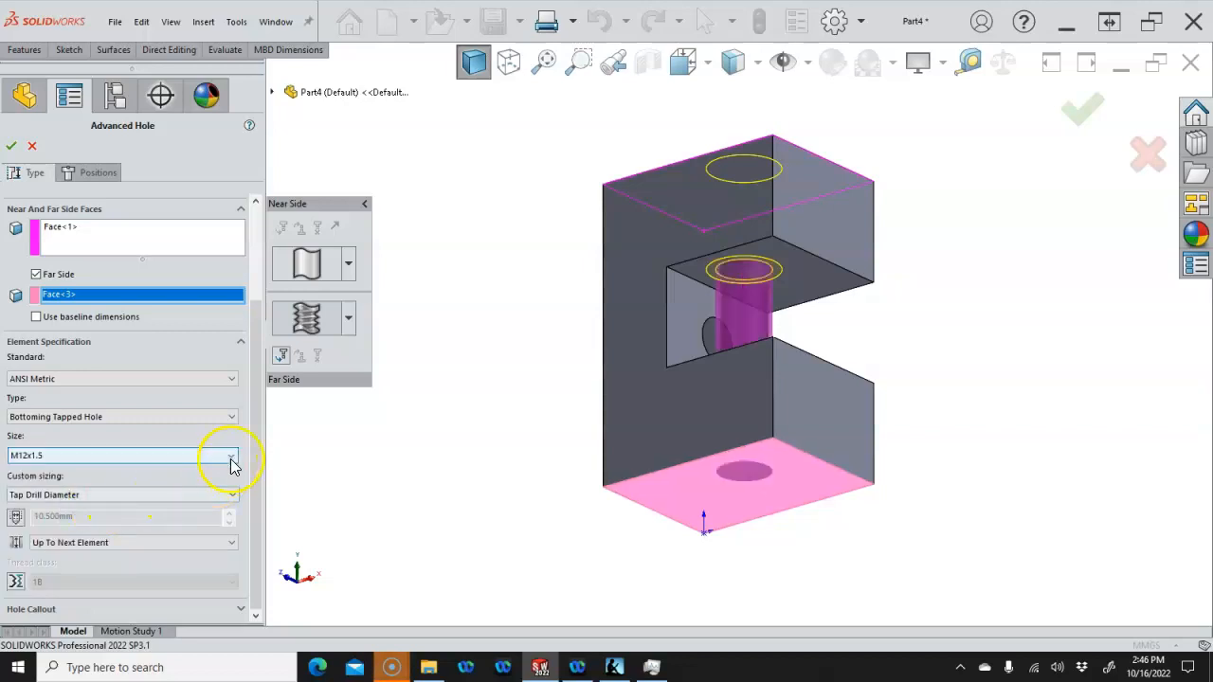
# Enable the thread class for the far-side tapped hole and set it to 2B
pyautogui.moveTo(257, 443); pyautogui.dragTo(256, 481)
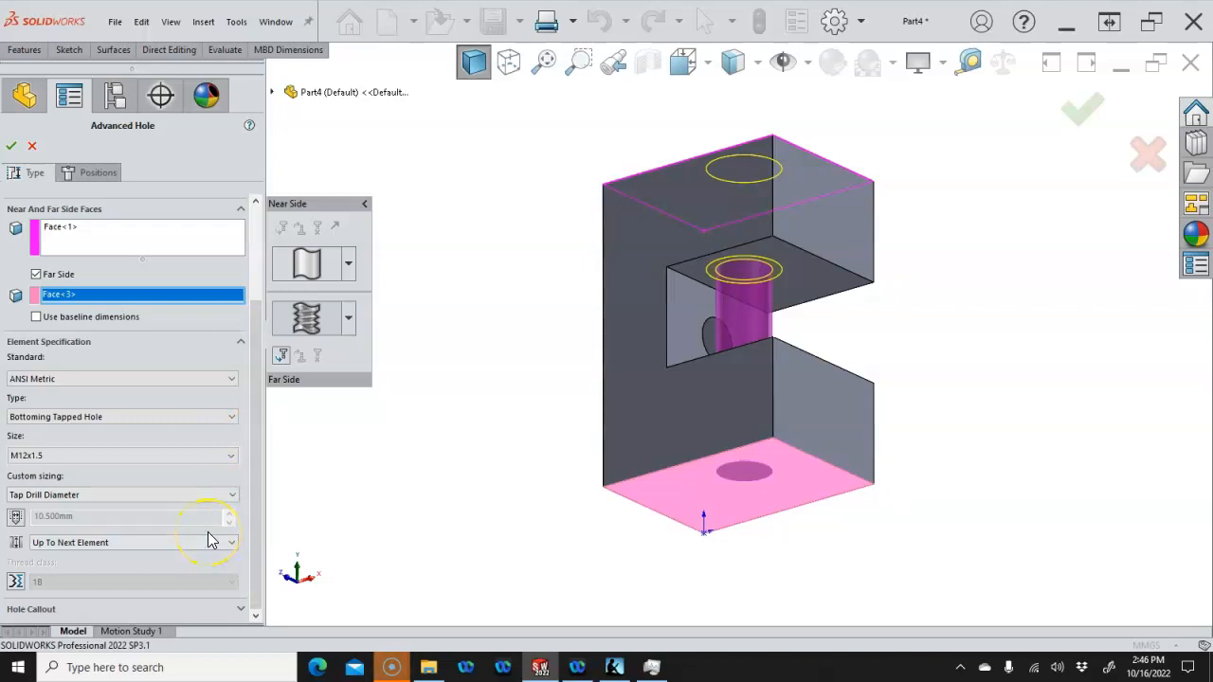
pyautogui.click(257, 529)
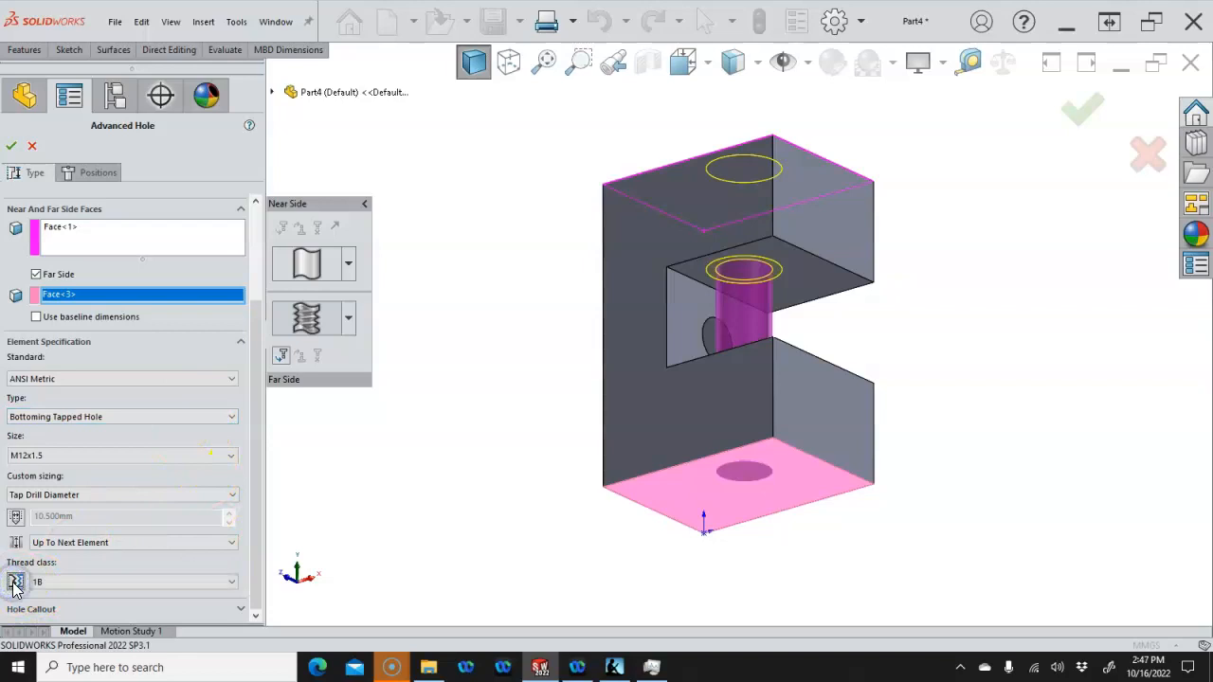
pyautogui.click(233, 583)
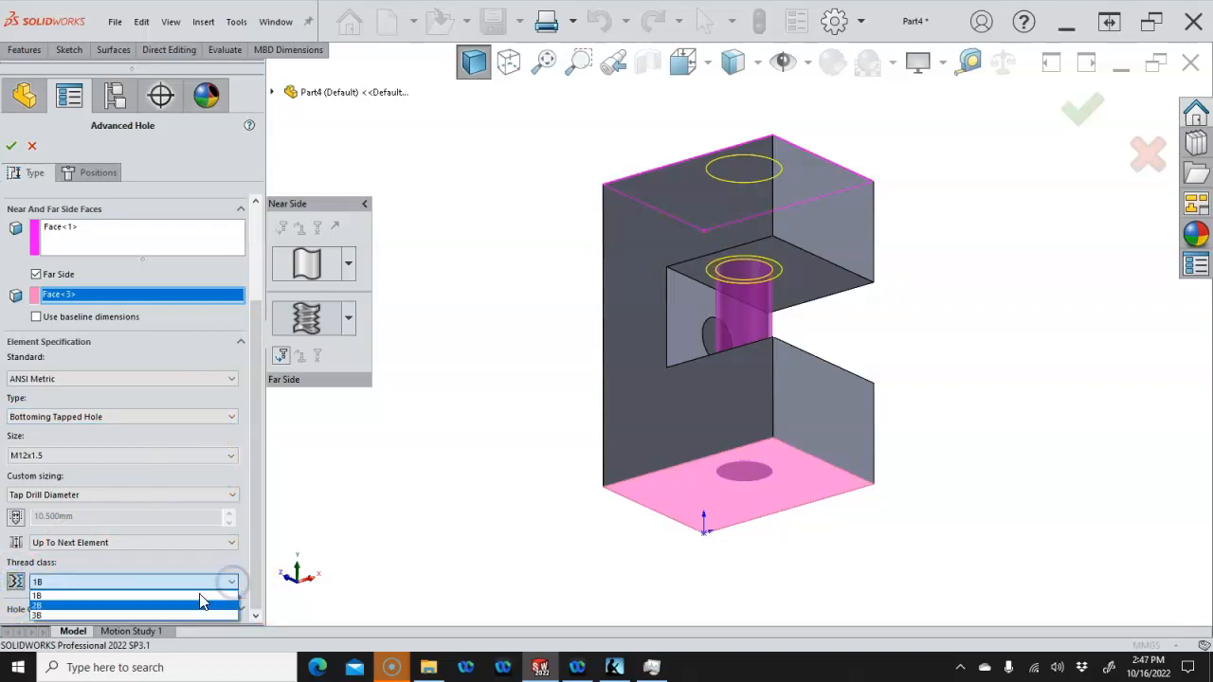
pyautogui.click(174, 606)
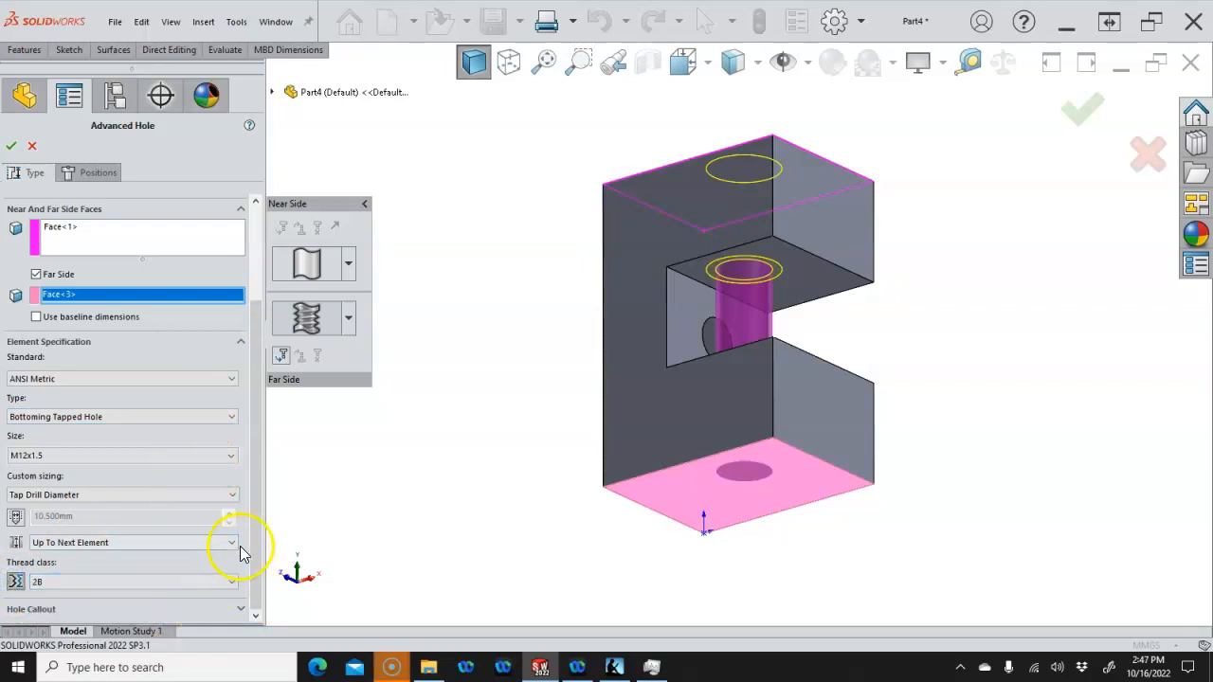
# Place the Advanced Hole freehand on the block's top face near the open end and finish the feature
pyautogui.moveTo(258, 527); pyautogui.dragTo(248, 431)
pyautogui.click(78, 169)
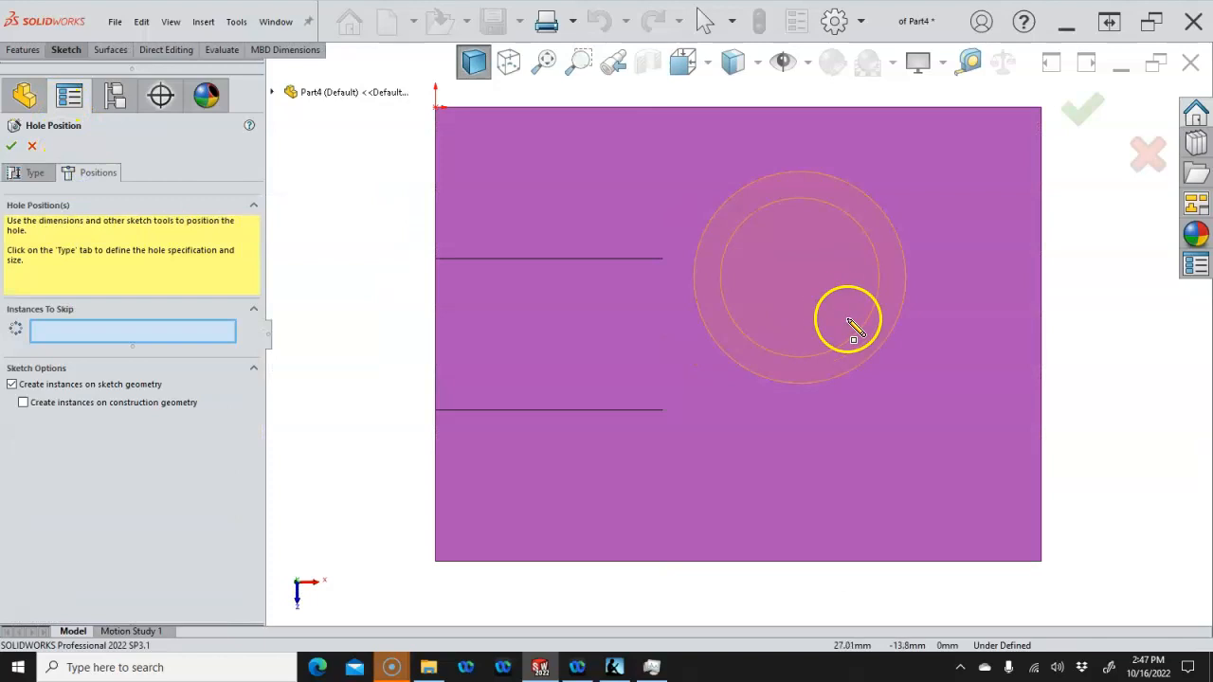
pyautogui.click(881, 338)
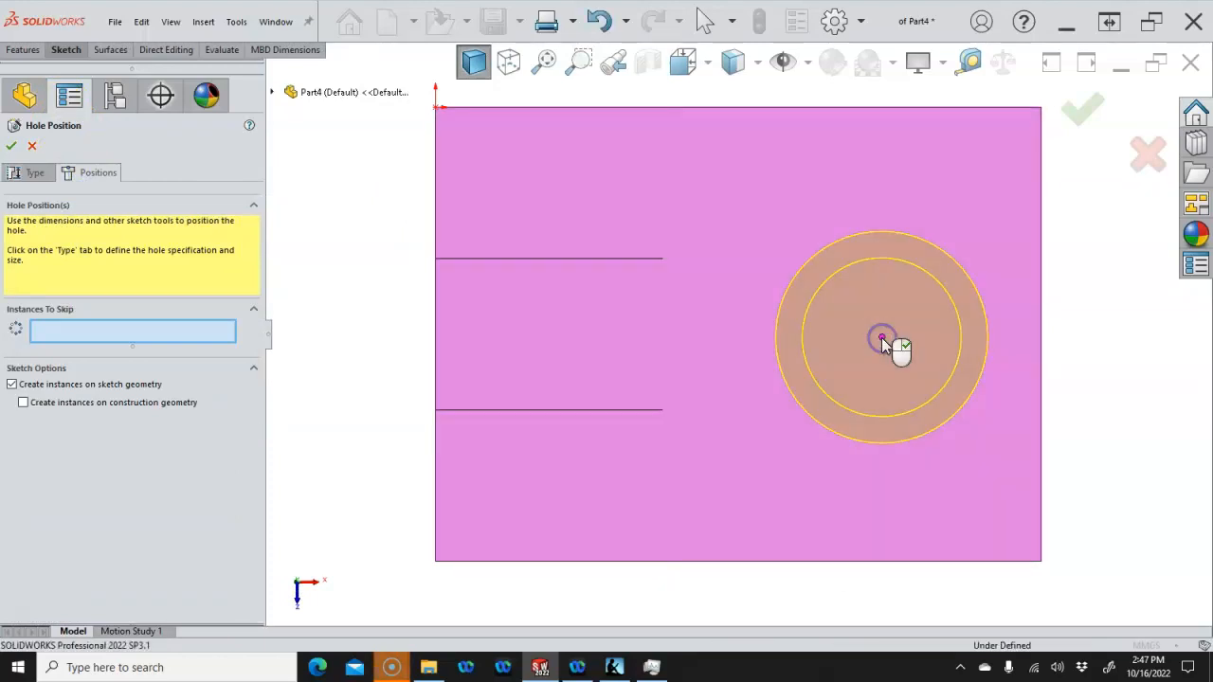
pyautogui.rightClick(881, 339)
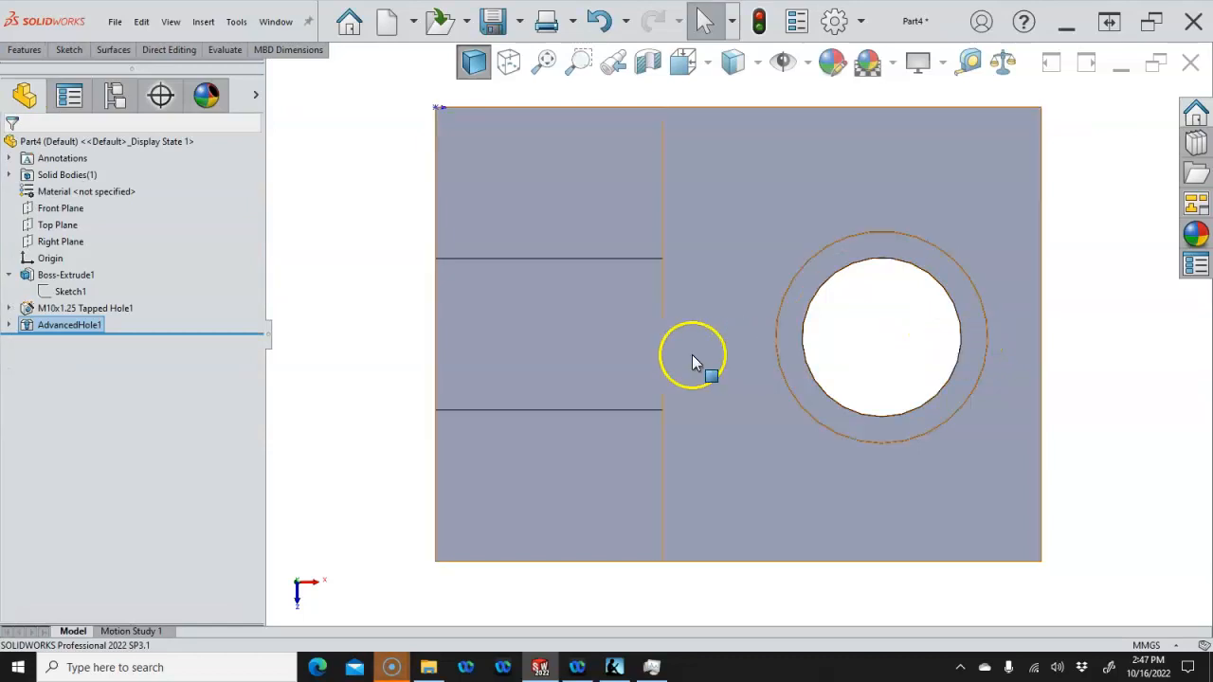
# Edit the Advanced Hole's position sketch and draw a horizontal centerline across the top face between the midpoints of its two end edges
pyautogui.click(11, 325)
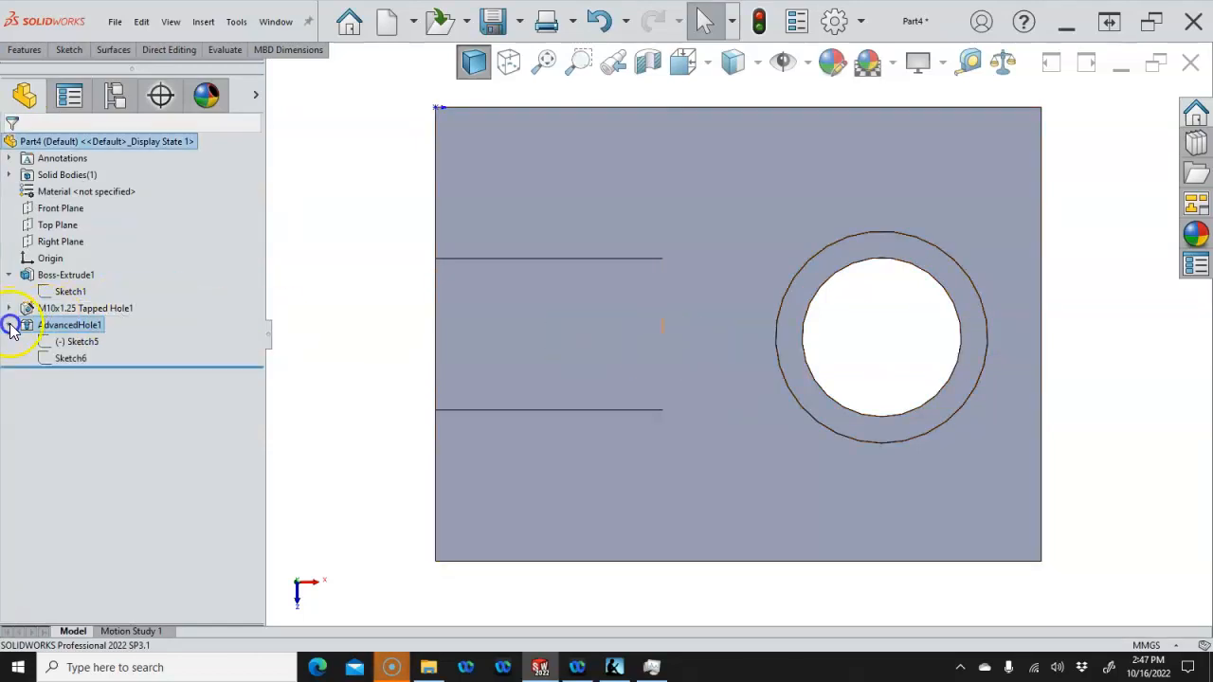
pyautogui.rightClick(75, 341)
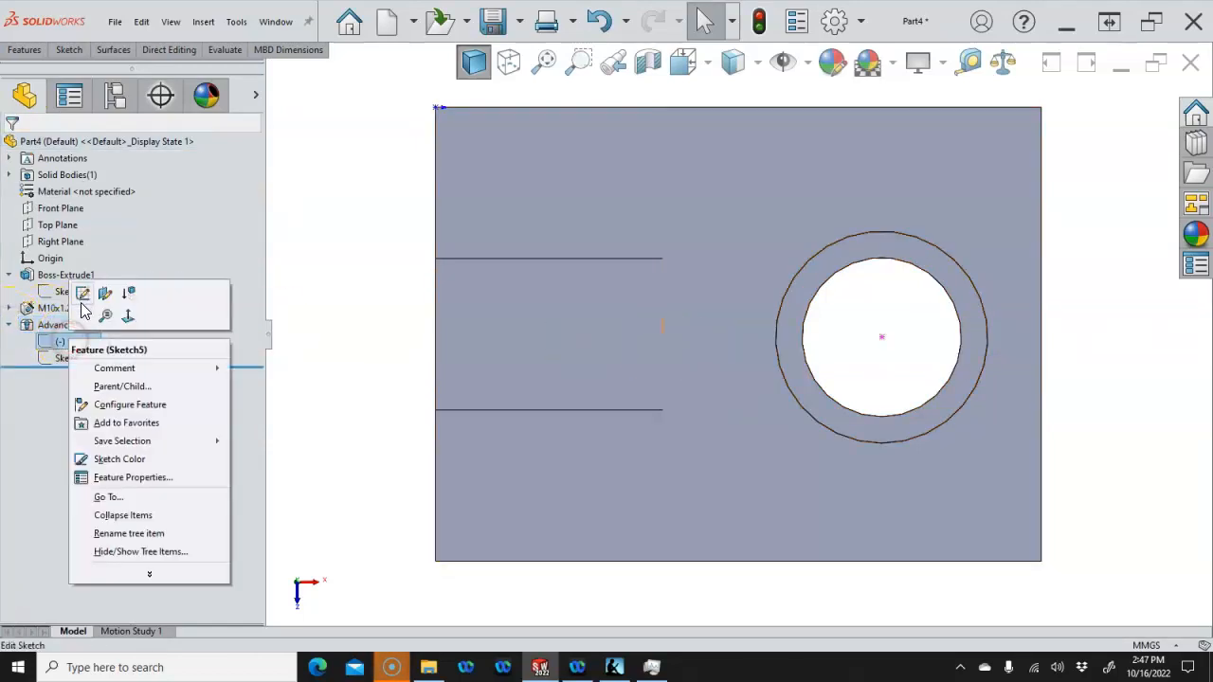
pyautogui.click(83, 295)
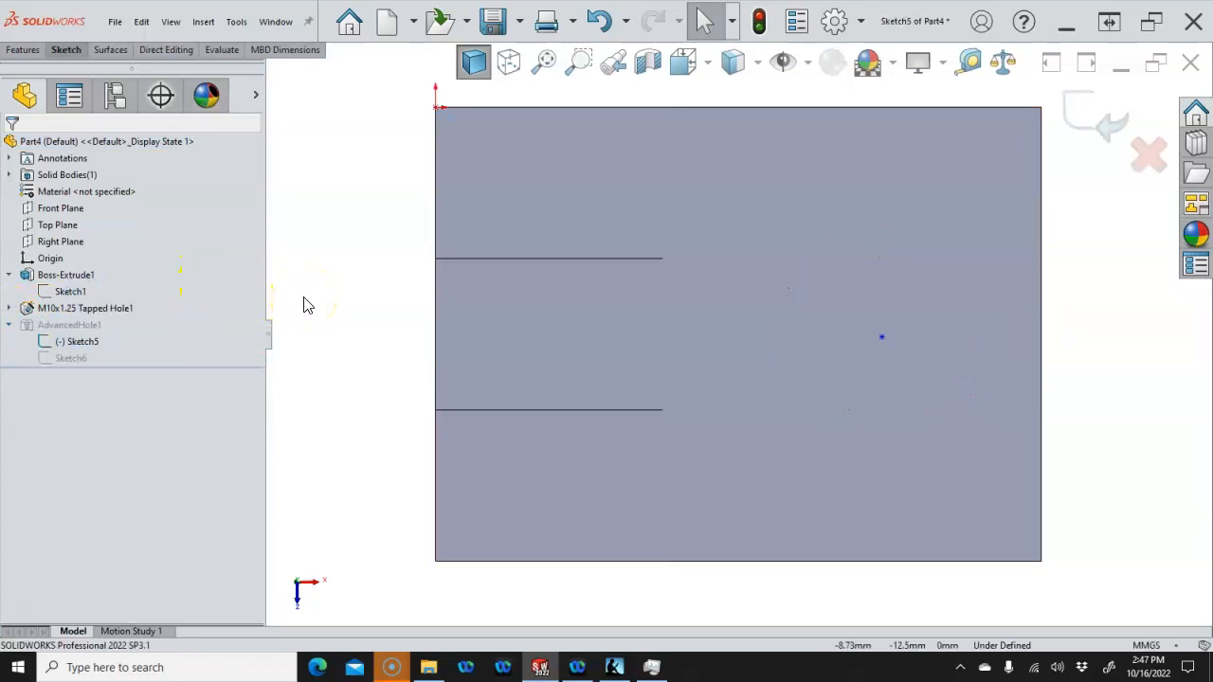
pyautogui.press('s')
pyautogui.click(496, 327)
pyautogui.click(505, 373)
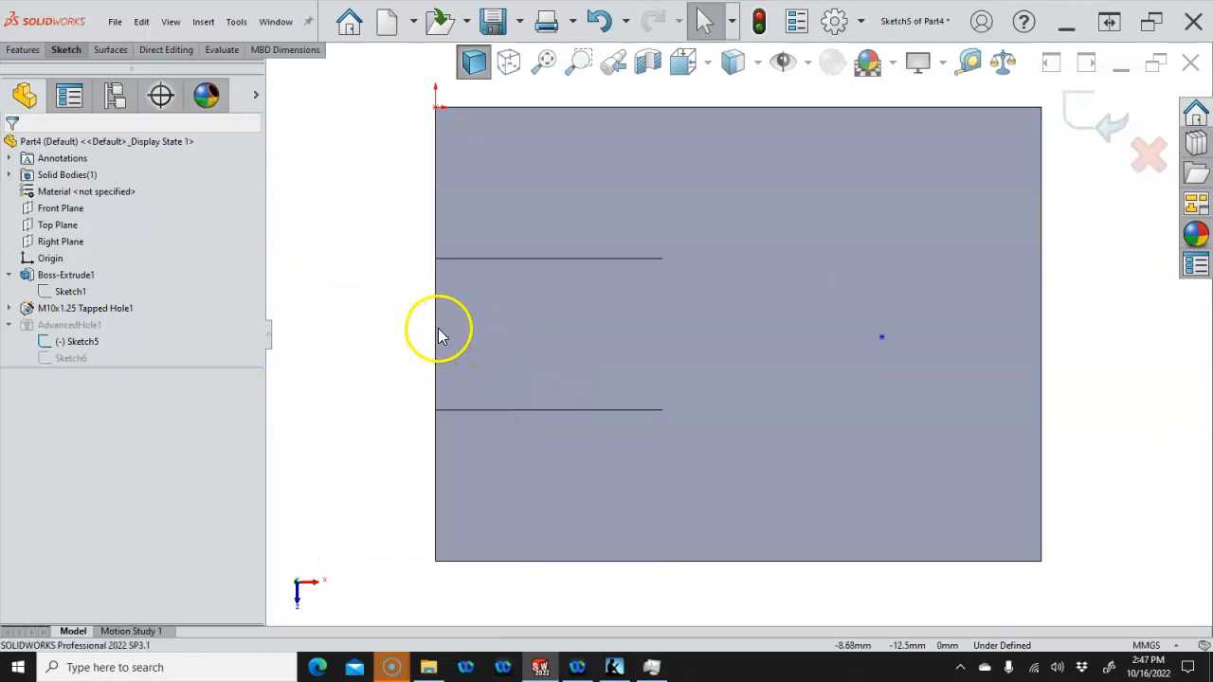
pyautogui.moveTo(435, 333)
pyautogui.mouseDown()
pyautogui.moveTo(678, 309)
pyautogui.moveTo(1104, 343)
pyautogui.mouseUp()
pyautogui.scroll(-1, 732, 301)
pyautogui.rightClick(1067, 311)
pyautogui.click(1096, 320)
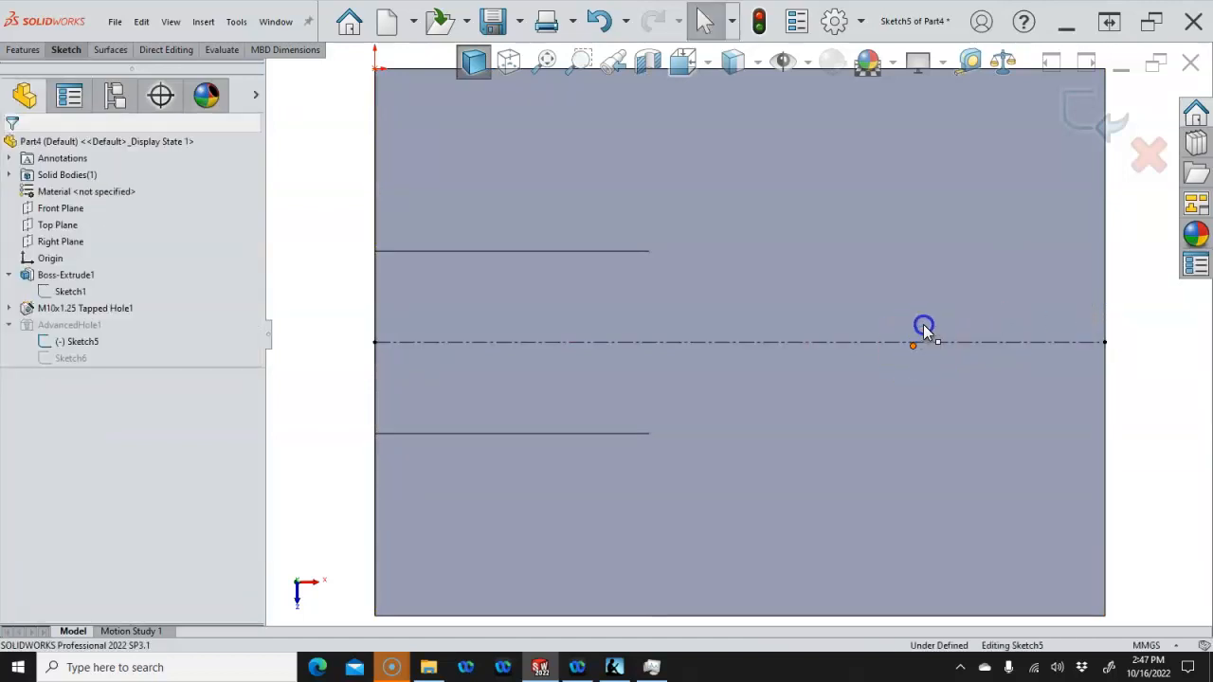
# Put the hole's centre point on the centerline, dimension it 13 mm from the top face's open-end edge, and exit the sketch
pyautogui.click(894, 341)
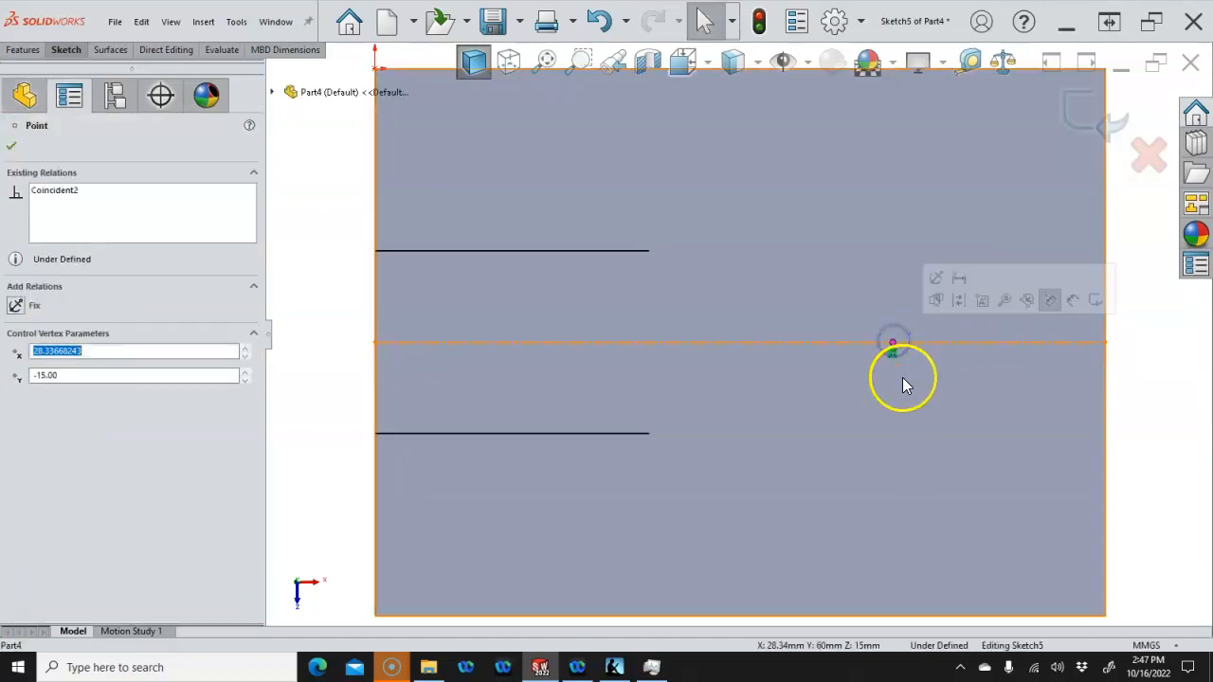
pyautogui.press('Escape')
pyautogui.rightClick(902, 377)
pyautogui.click(1048, 358)
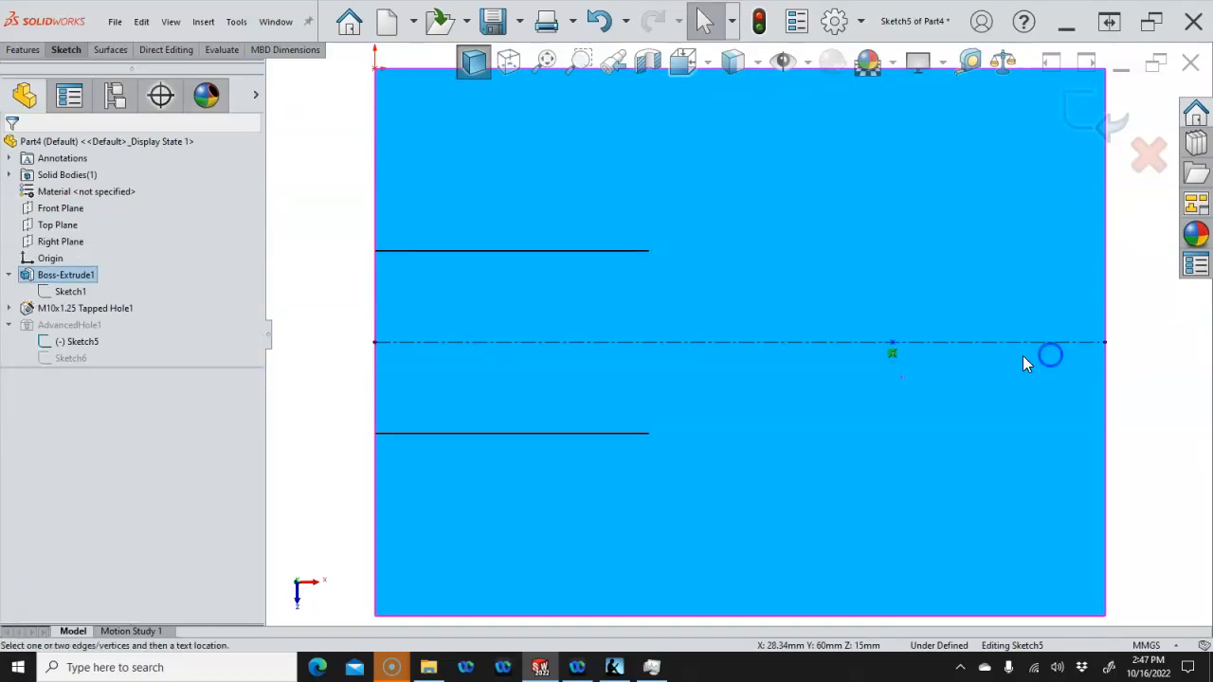
pyautogui.click(893, 341)
pyautogui.click(1106, 320)
pyautogui.scroll(5, 1051, 349)
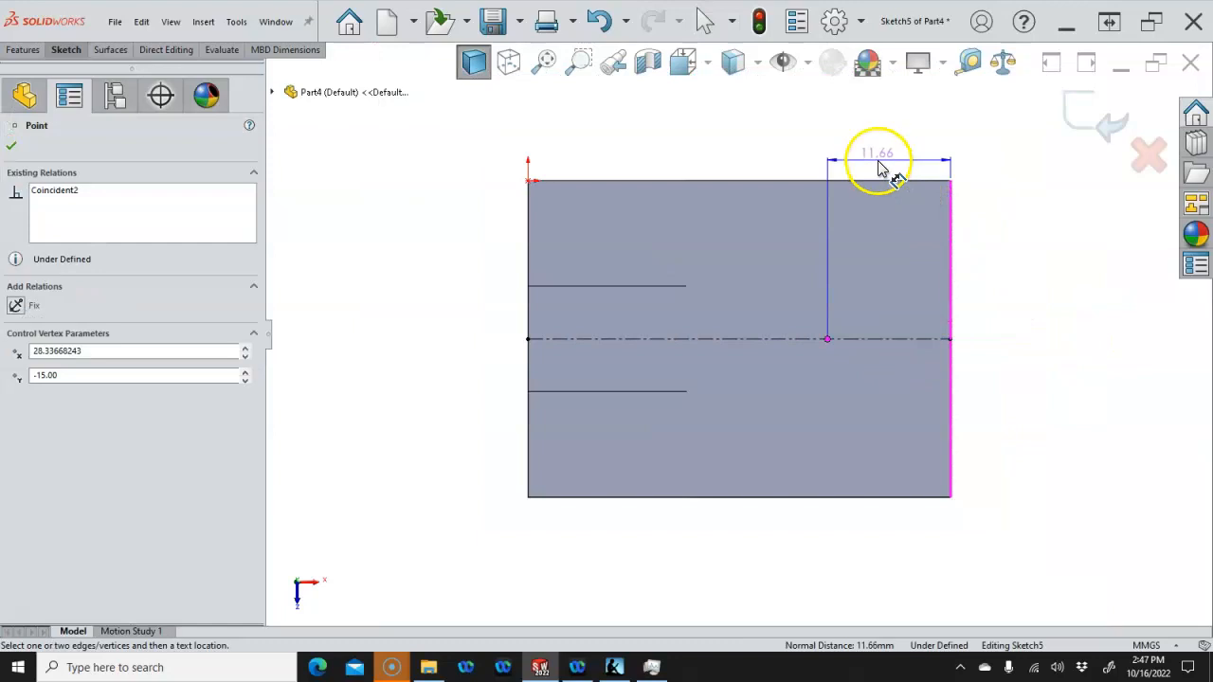
pyautogui.click(877, 161)
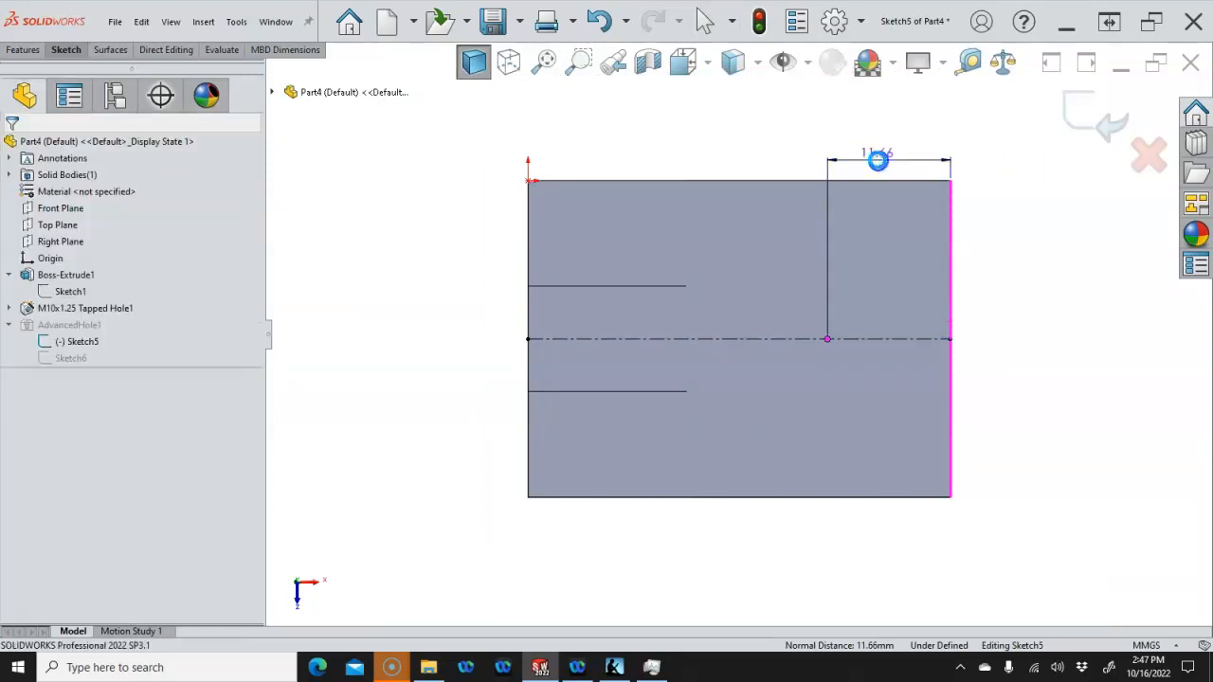
pyautogui.write('13')
pyautogui.press('Return')
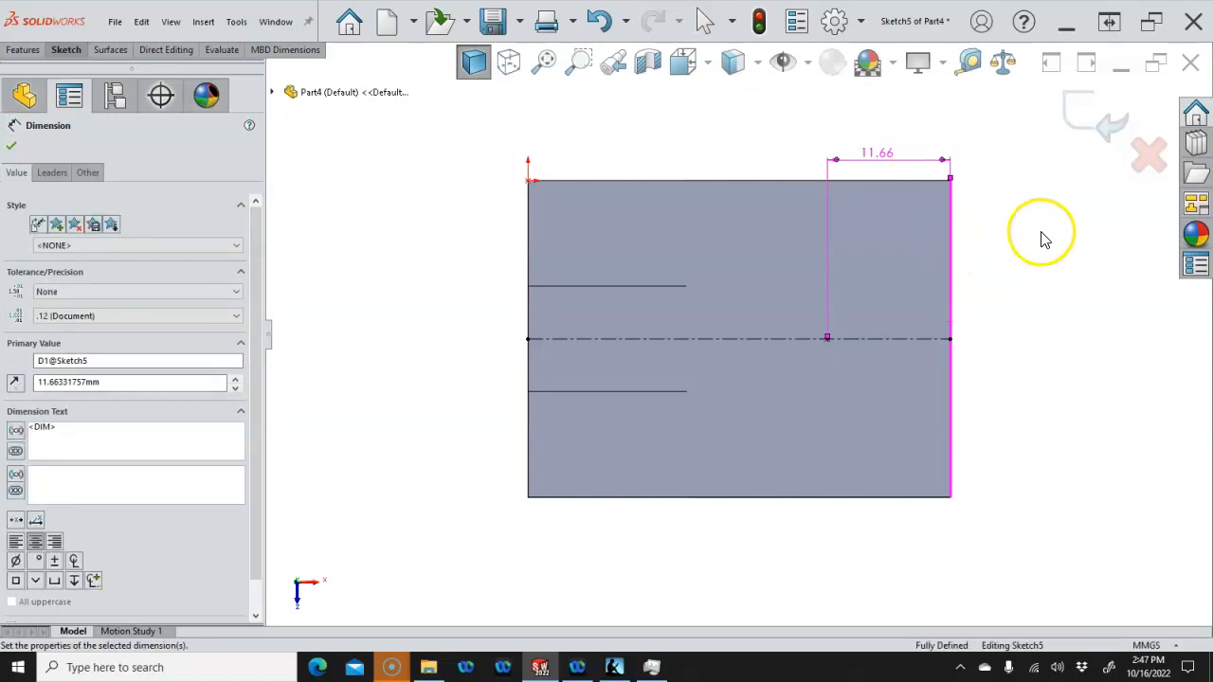
pyautogui.click(1094, 124)
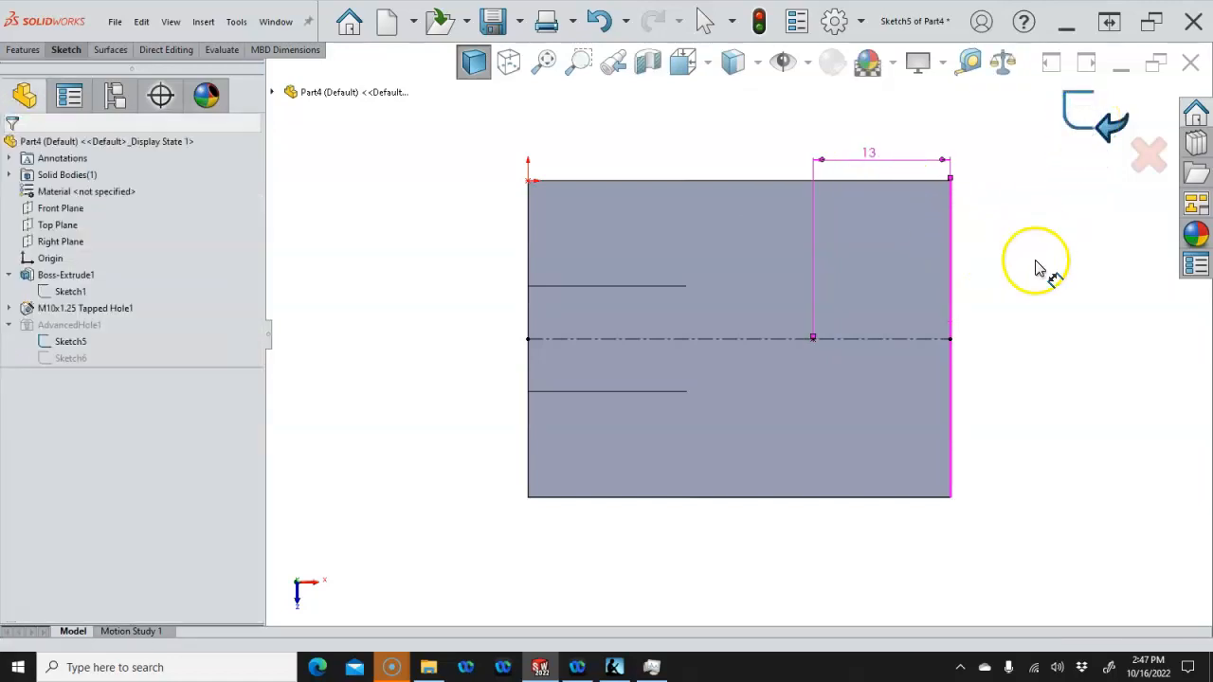
# Examine the block in isometric and front views and inspect the sketches and thread under the M10x1.25 tapped hole
pyautogui.hotkey('ctrl', '7')
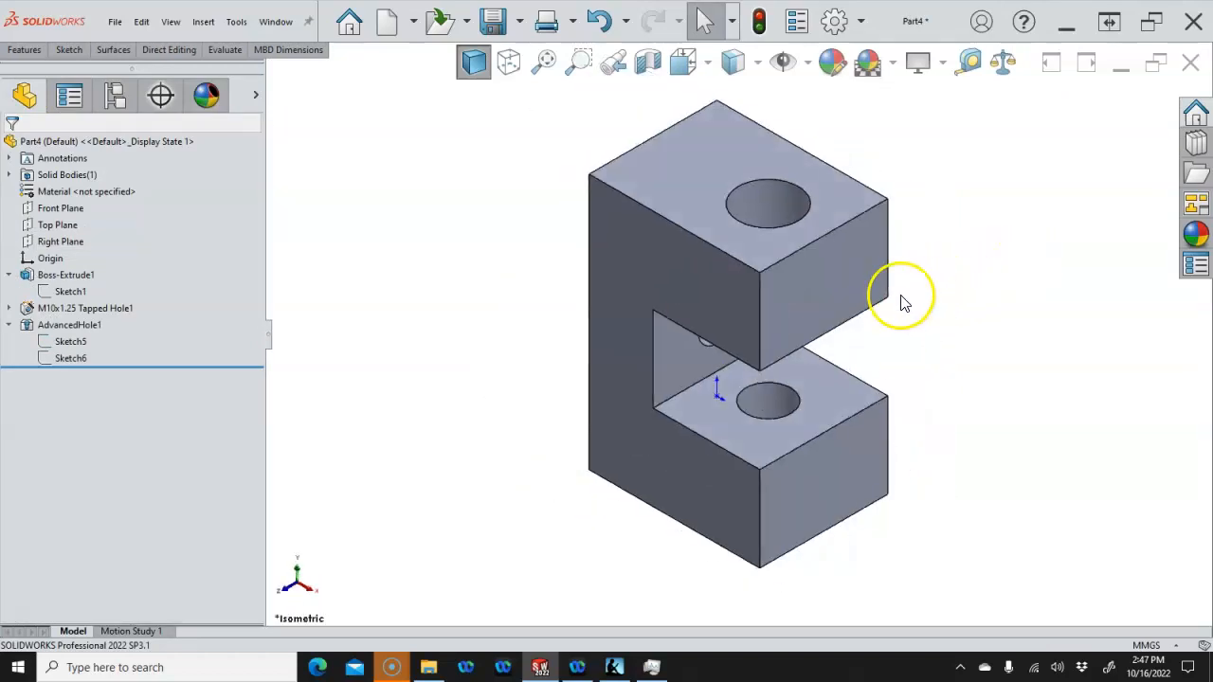
pyautogui.hotkey('ctrl', '1')
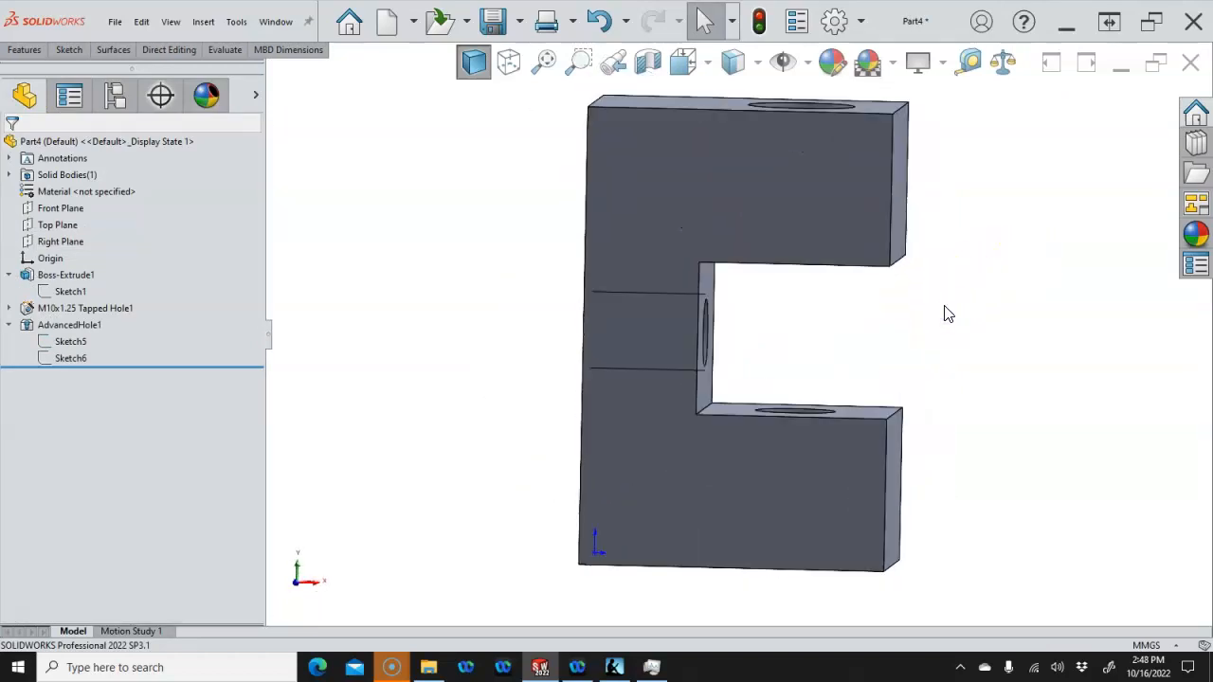
pyautogui.moveTo(953, 306); pyautogui.dragTo(907, 330, button='middle')
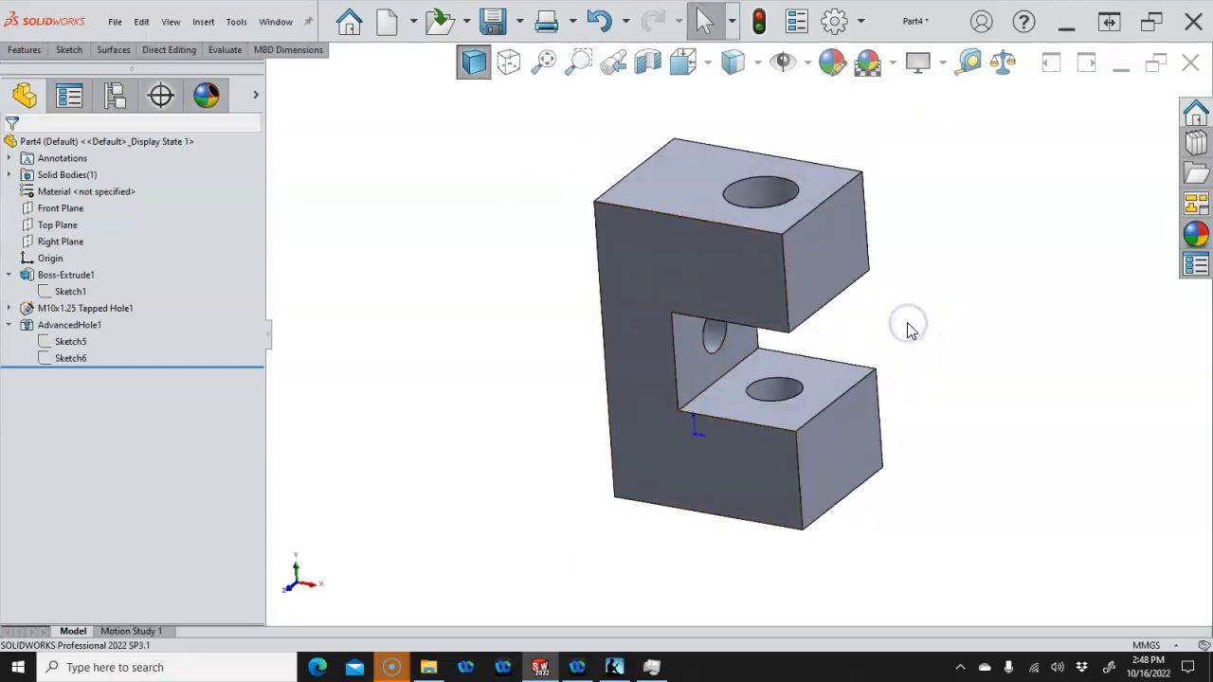
pyautogui.hotkey('ctrl', '1')
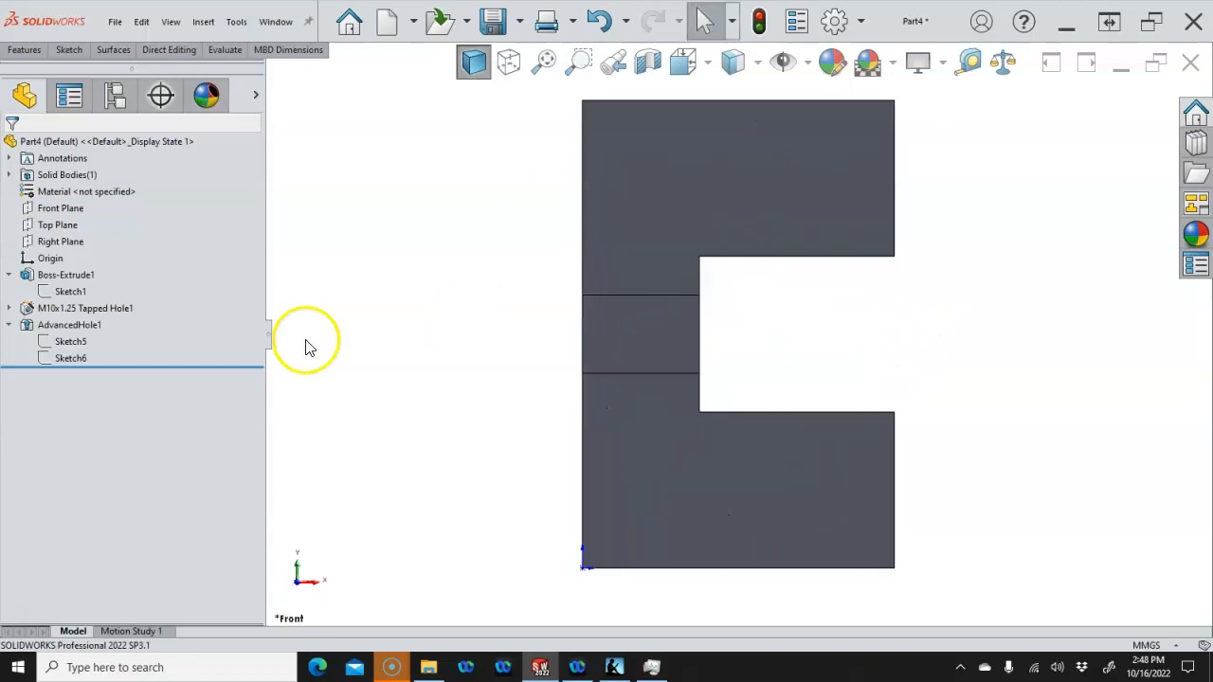
pyautogui.click(9, 308)
pyautogui.click(68, 357)
pyautogui.click(272, 338)
pyautogui.click(507, 62)
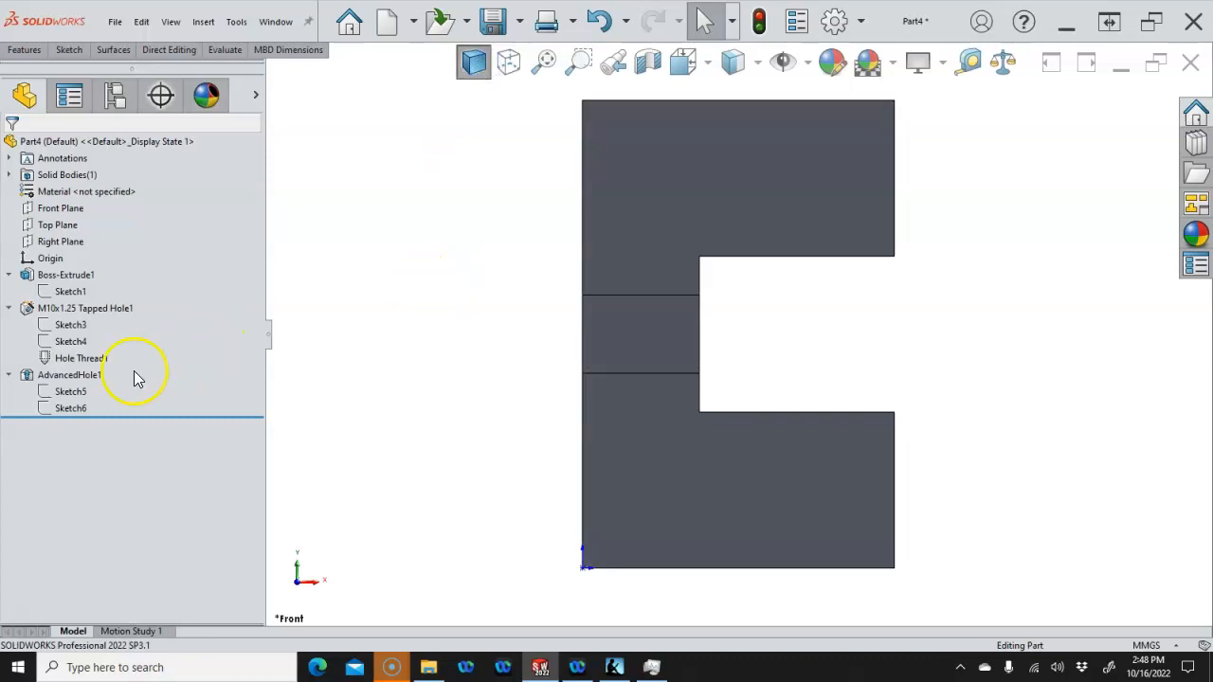
# Reopen the Advanced Hole for editing and examine its near-side and far-side element settings and its hole callout
pyautogui.rightClick(82, 376)
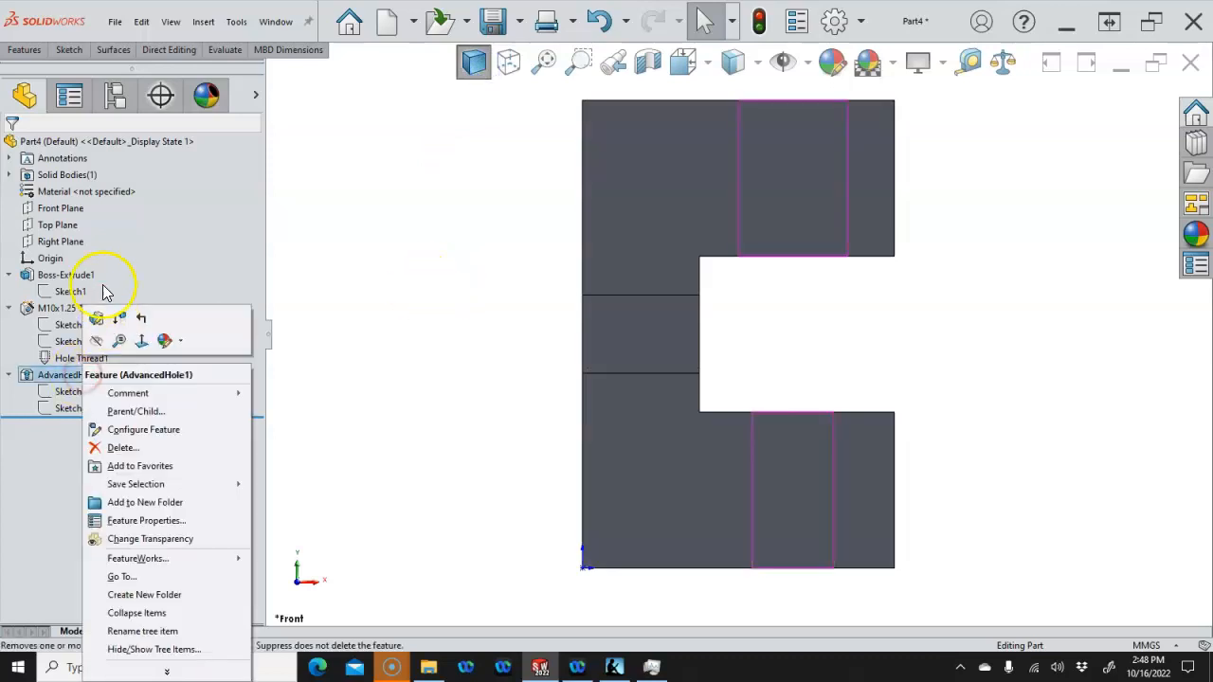
pyautogui.click(98, 315)
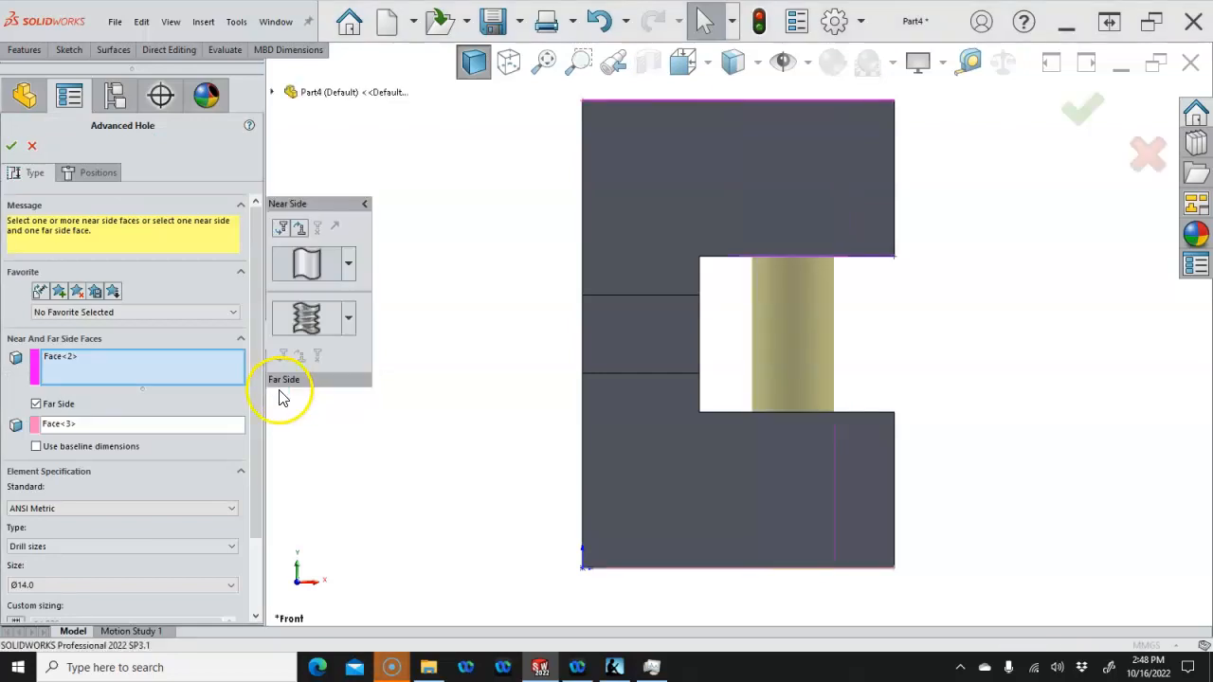
pyautogui.moveTo(257, 407); pyautogui.dragTo(256, 478)
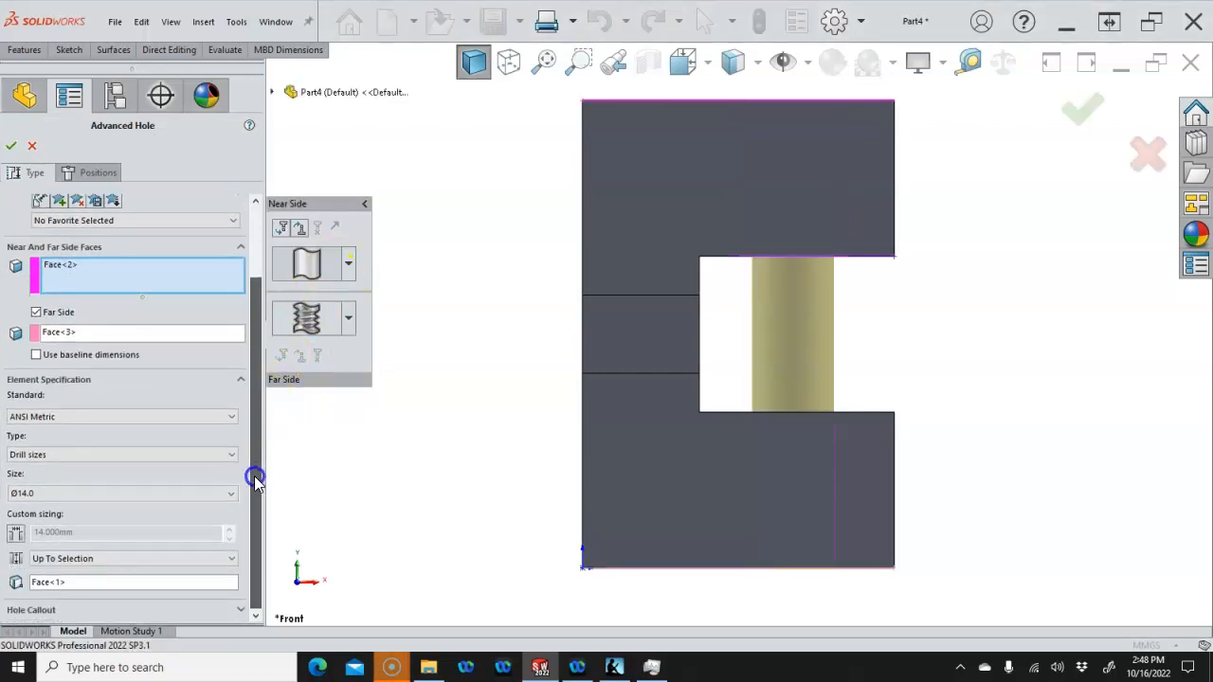
pyautogui.click(314, 318)
pyautogui.moveTo(263, 406); pyautogui.dragTo(263, 500)
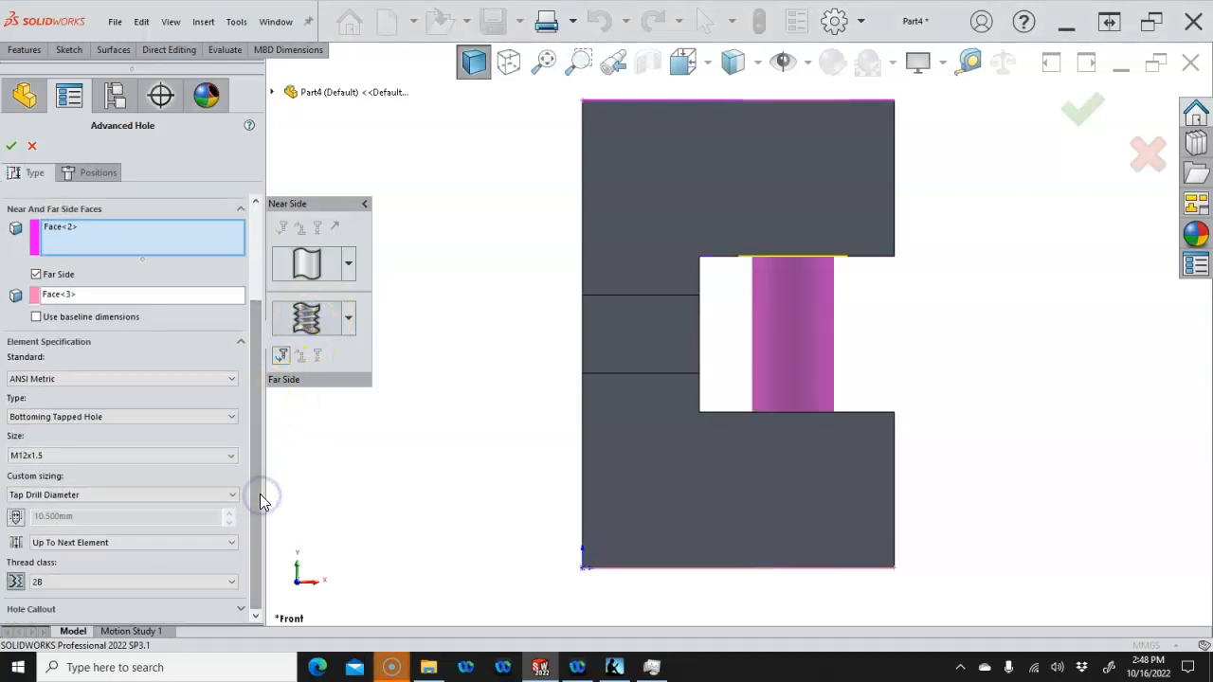
pyautogui.click(242, 611)
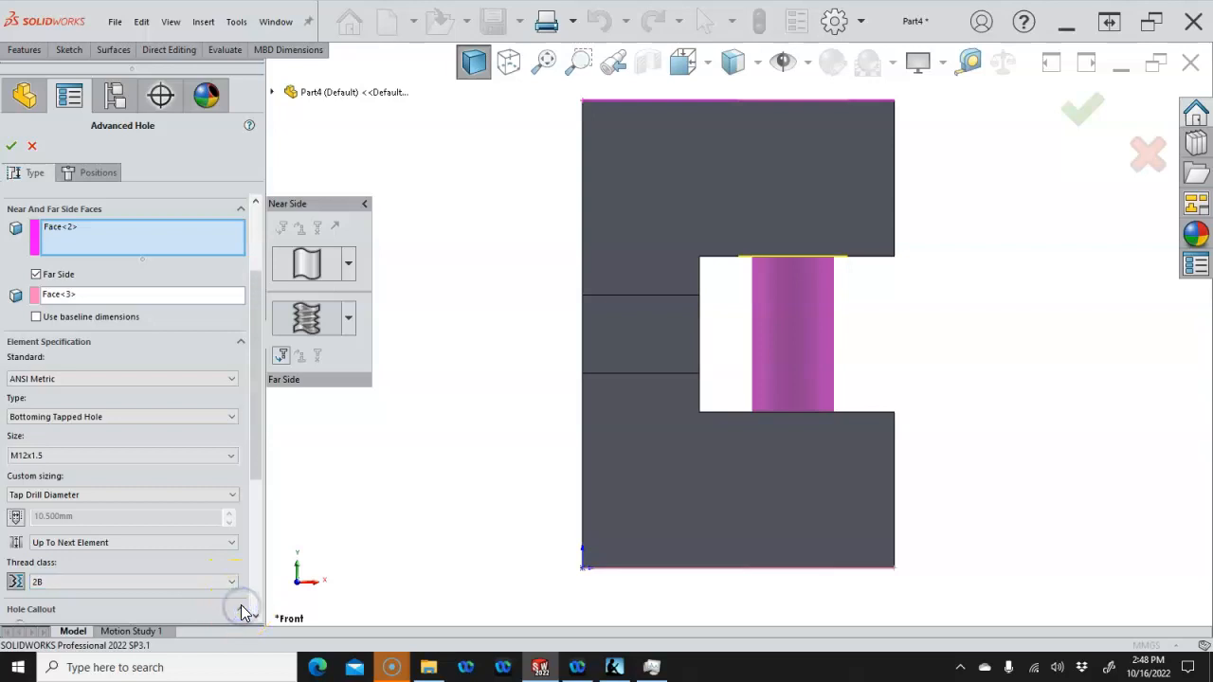
pyautogui.moveTo(254, 455); pyautogui.dragTo(265, 560)
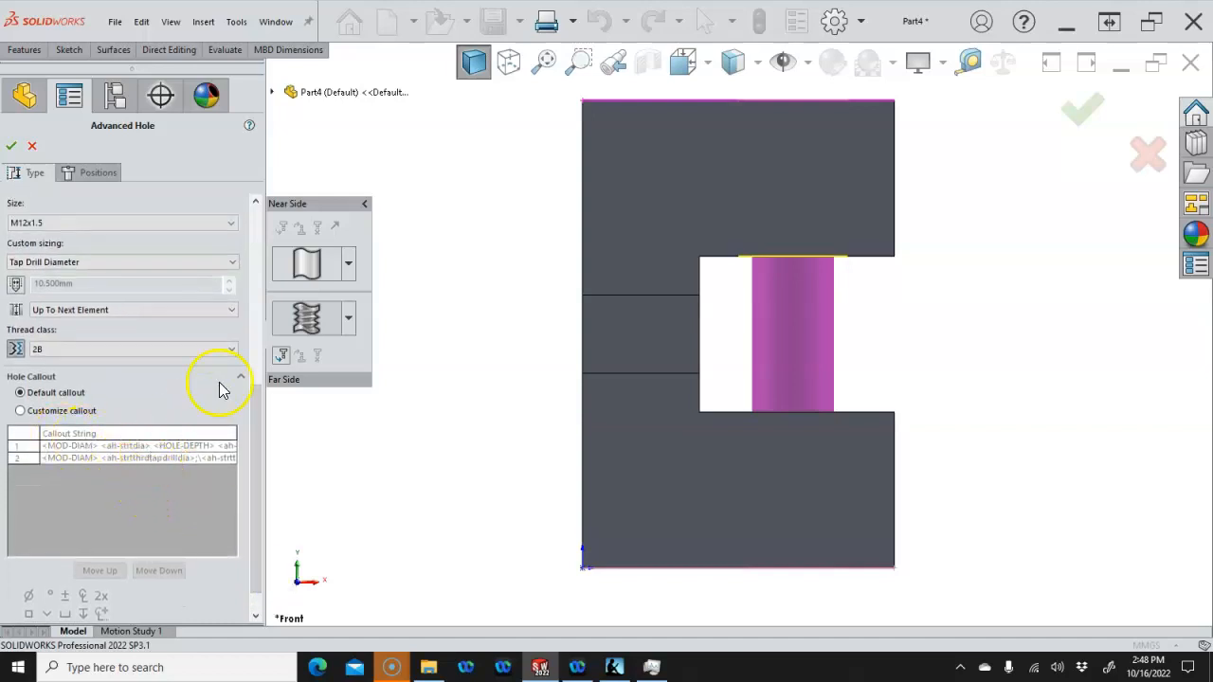
pyautogui.moveTo(253, 395); pyautogui.dragTo(254, 272)
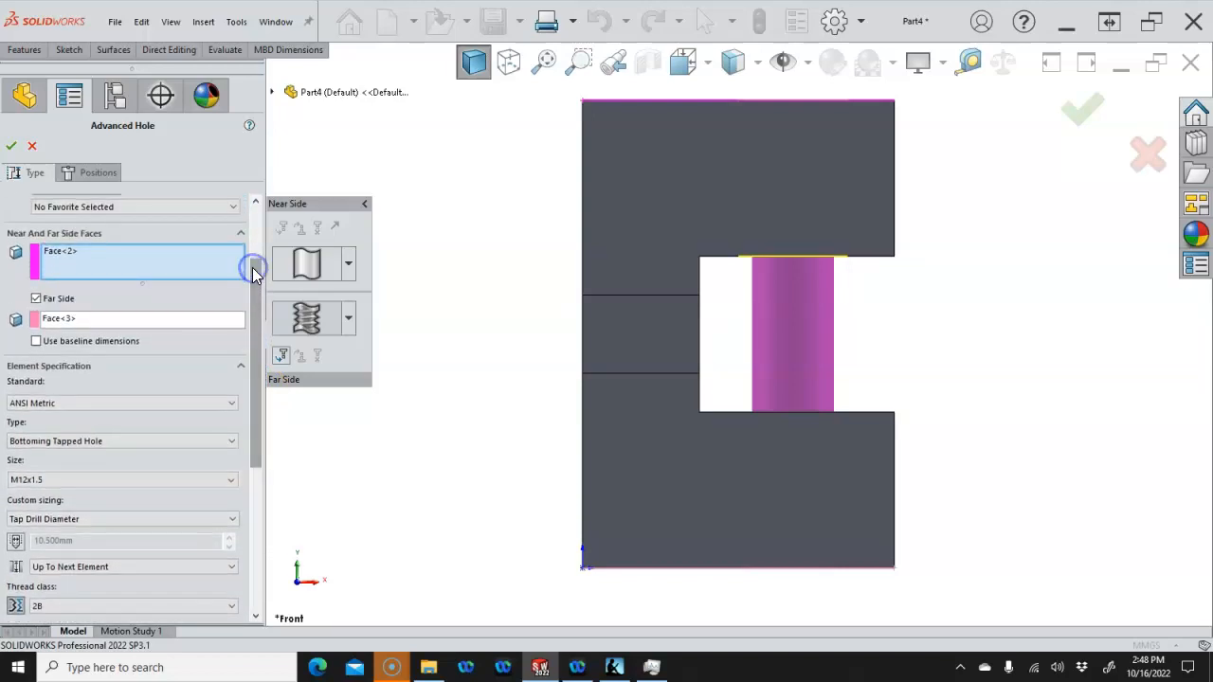
# Accept the Advanced Hole and start a cosmetic thread on its circular edge on the underside of the lower arm
pyautogui.click(16, 148)
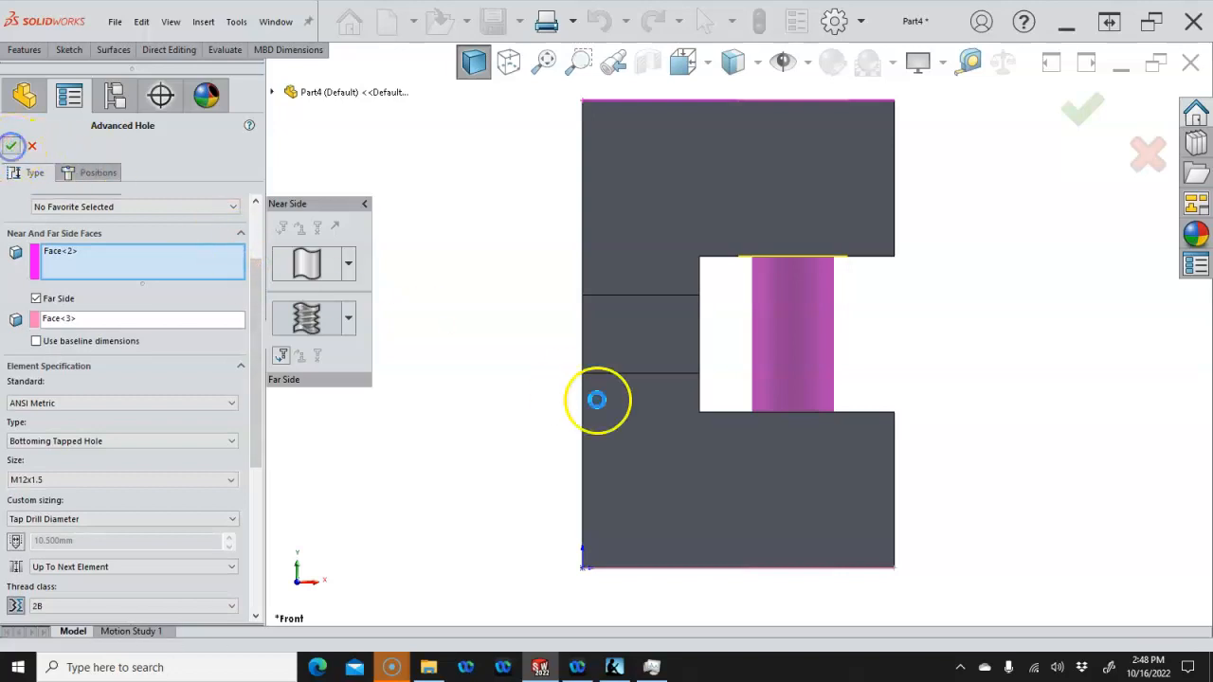
pyautogui.moveTo(566, 403); pyautogui.dragTo(558, 293, button='middle')
pyautogui.click(835, 489)
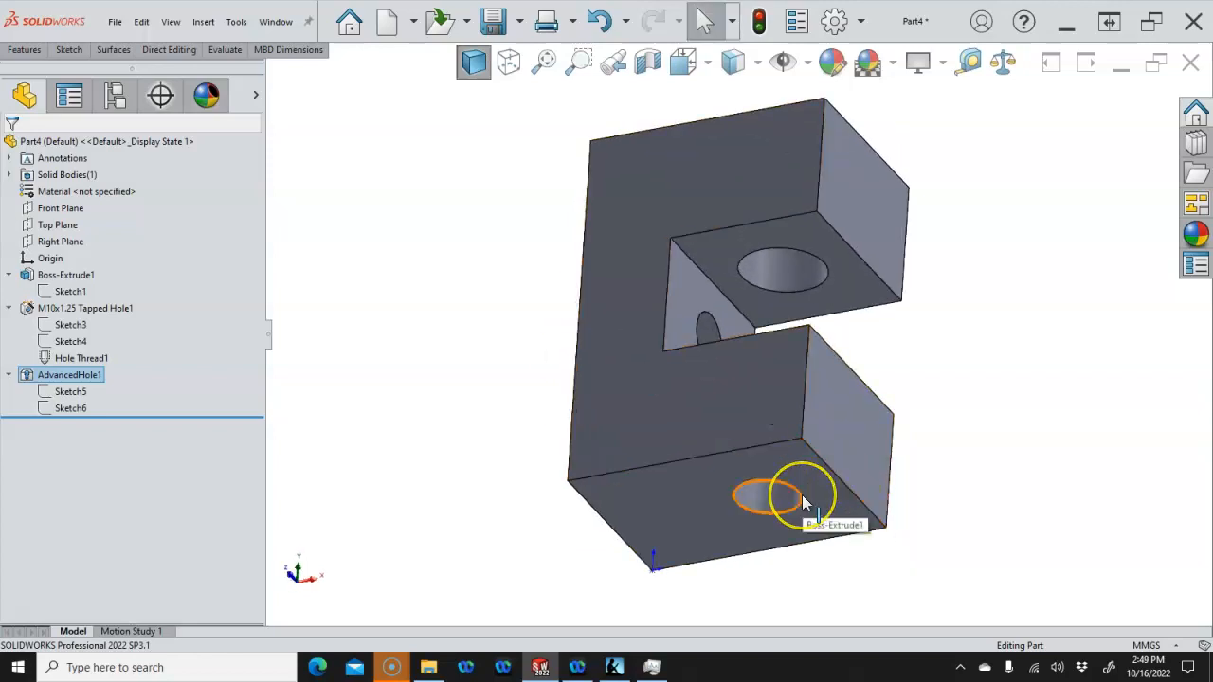
pyautogui.click(802, 494)
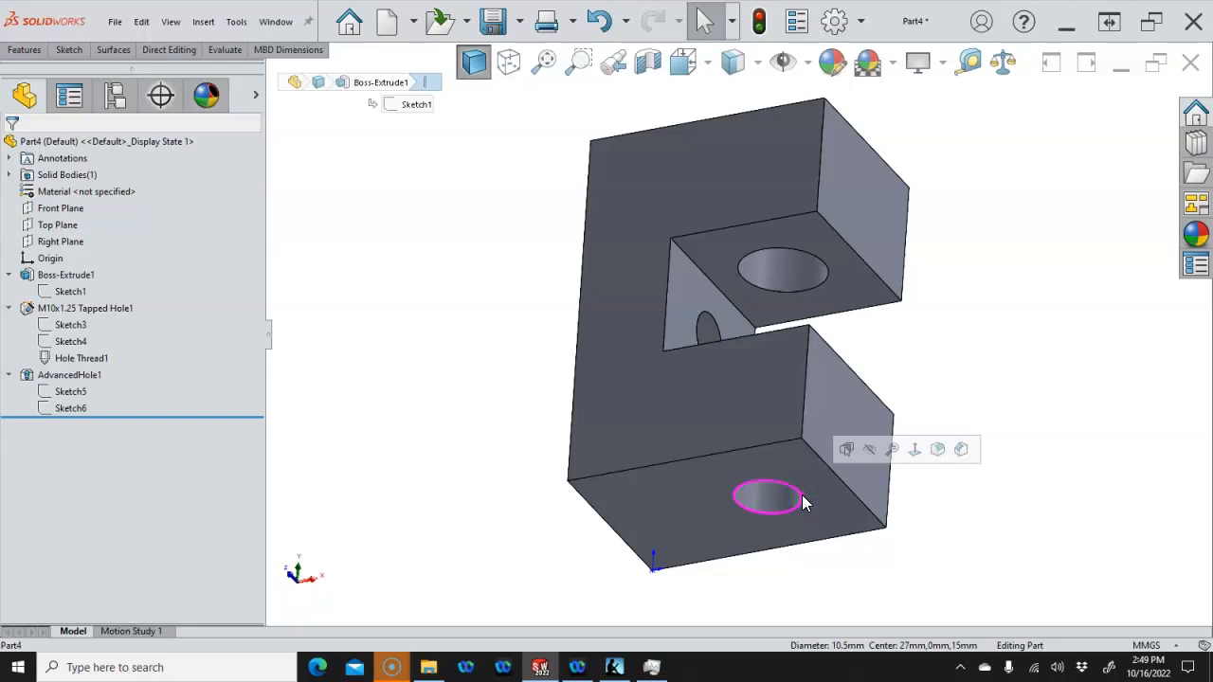
pyautogui.click(204, 22)
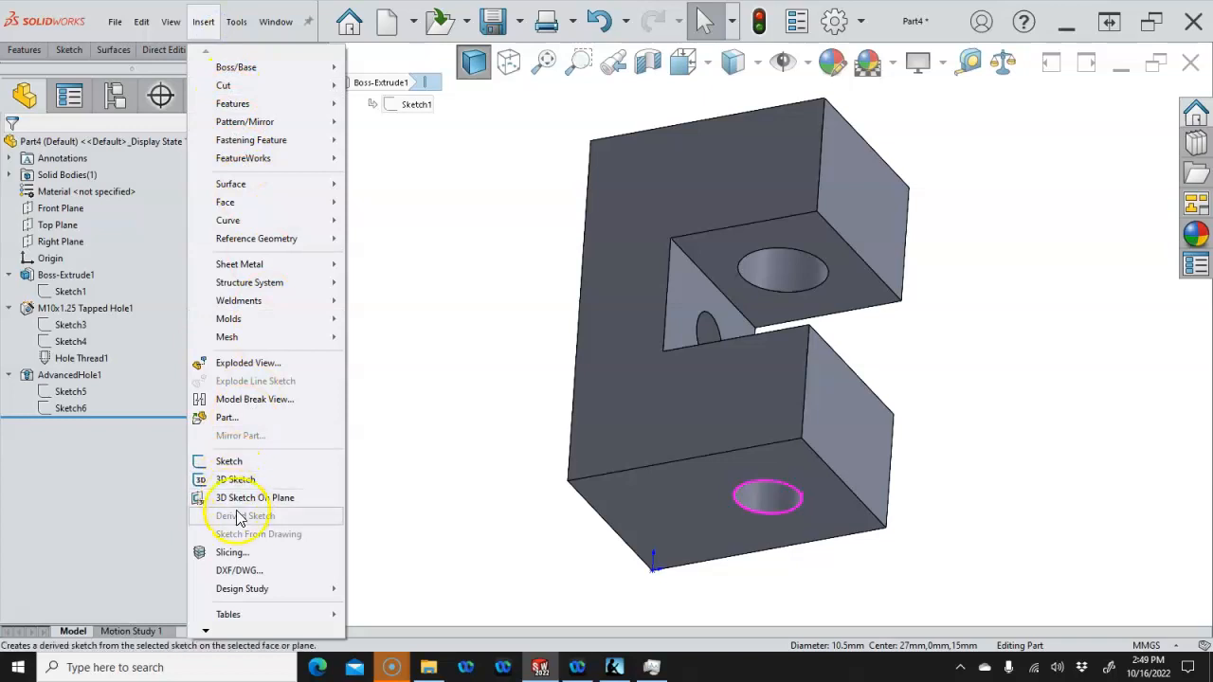
pyautogui.click(237, 629)
pyautogui.click(238, 629)
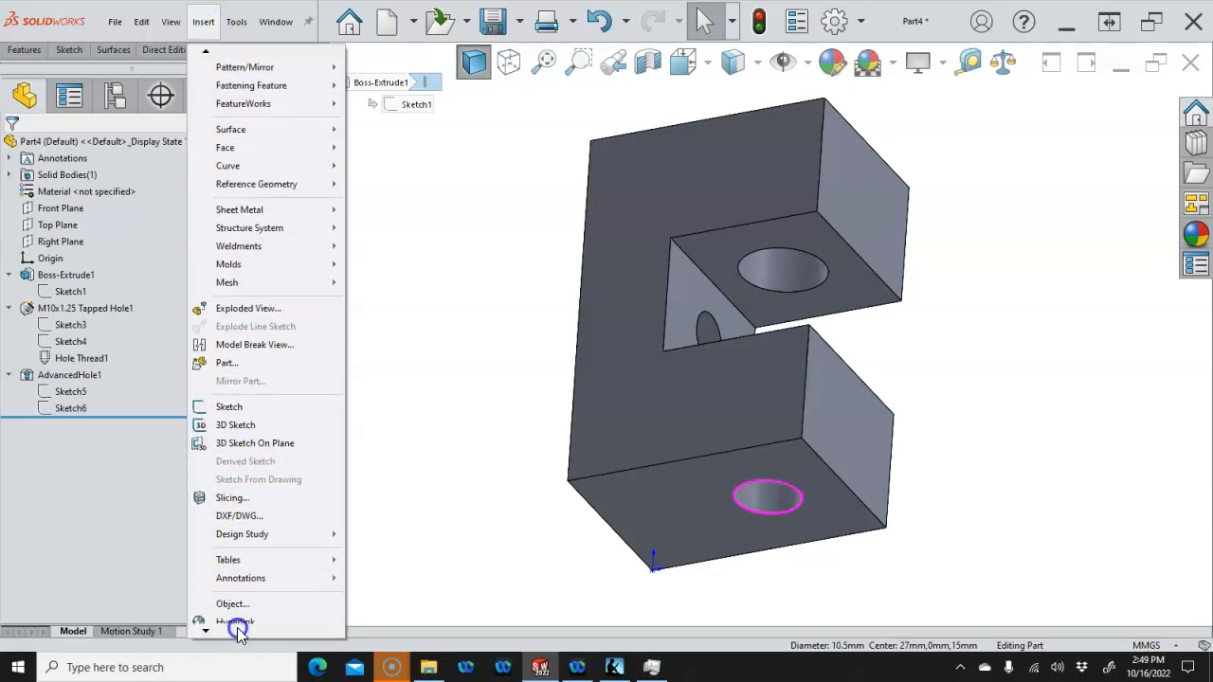
pyautogui.click(238, 629)
pyautogui.moveTo(254, 569)
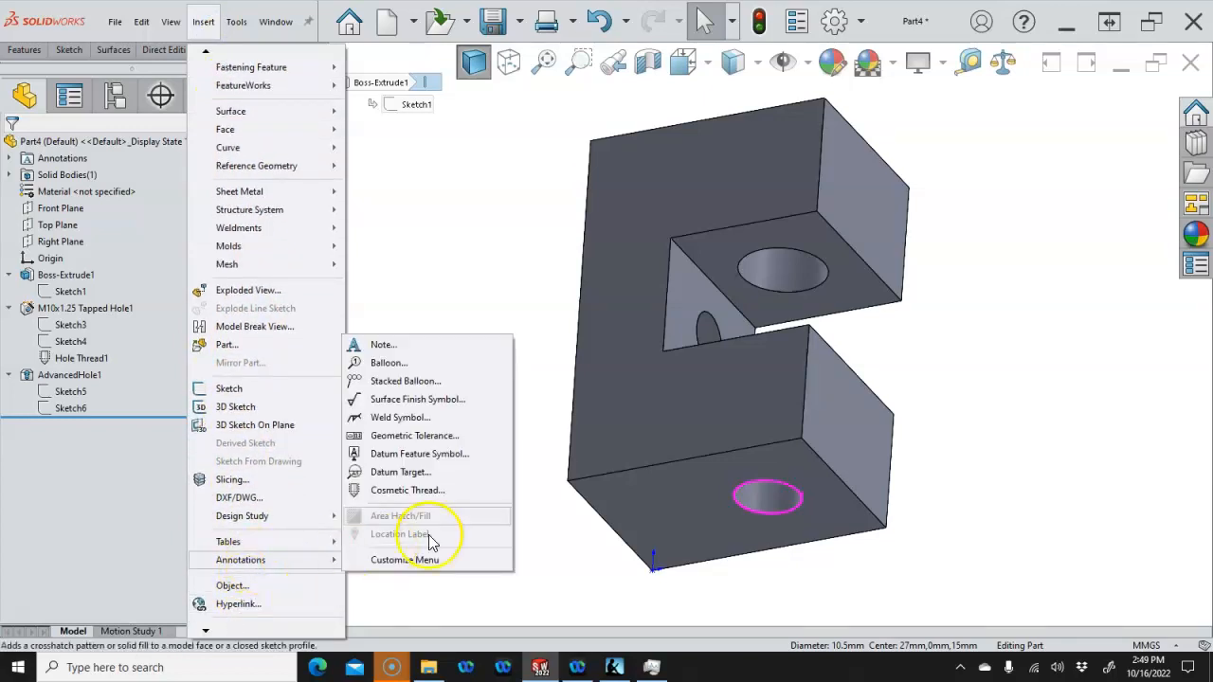
pyautogui.click(408, 490)
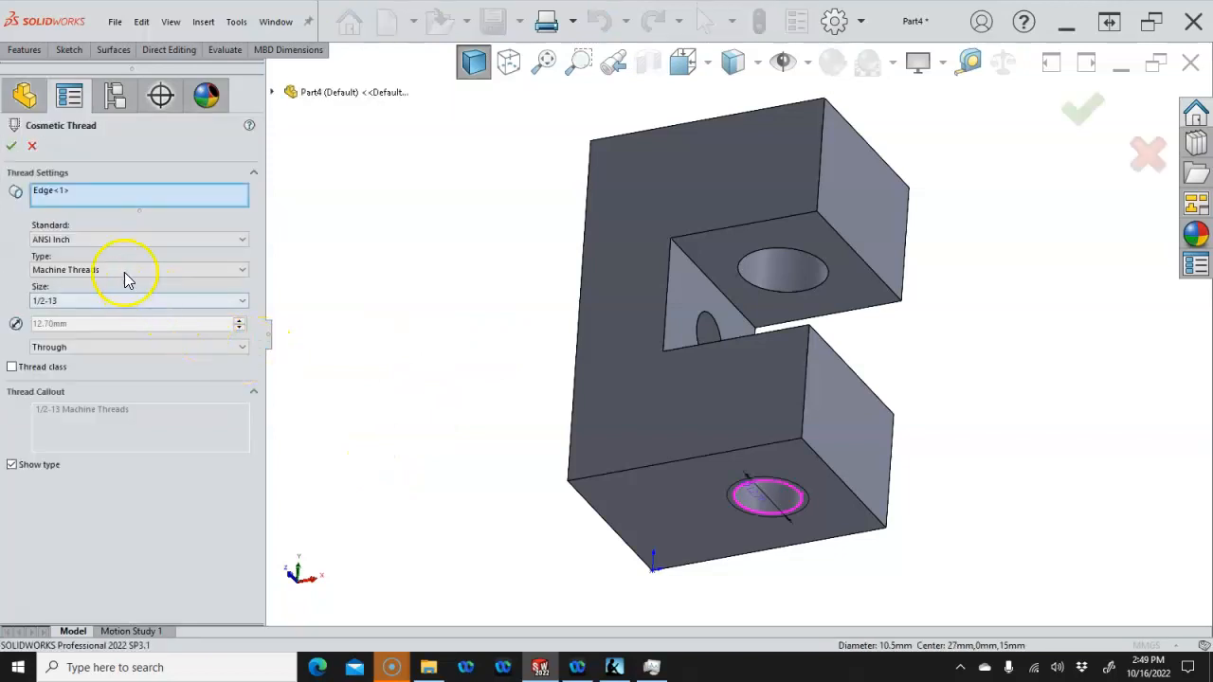
# Set the cosmetic thread to ANSI Metric machine threads, size M12x1.5
pyautogui.click(102, 241)
pyautogui.click(98, 271)
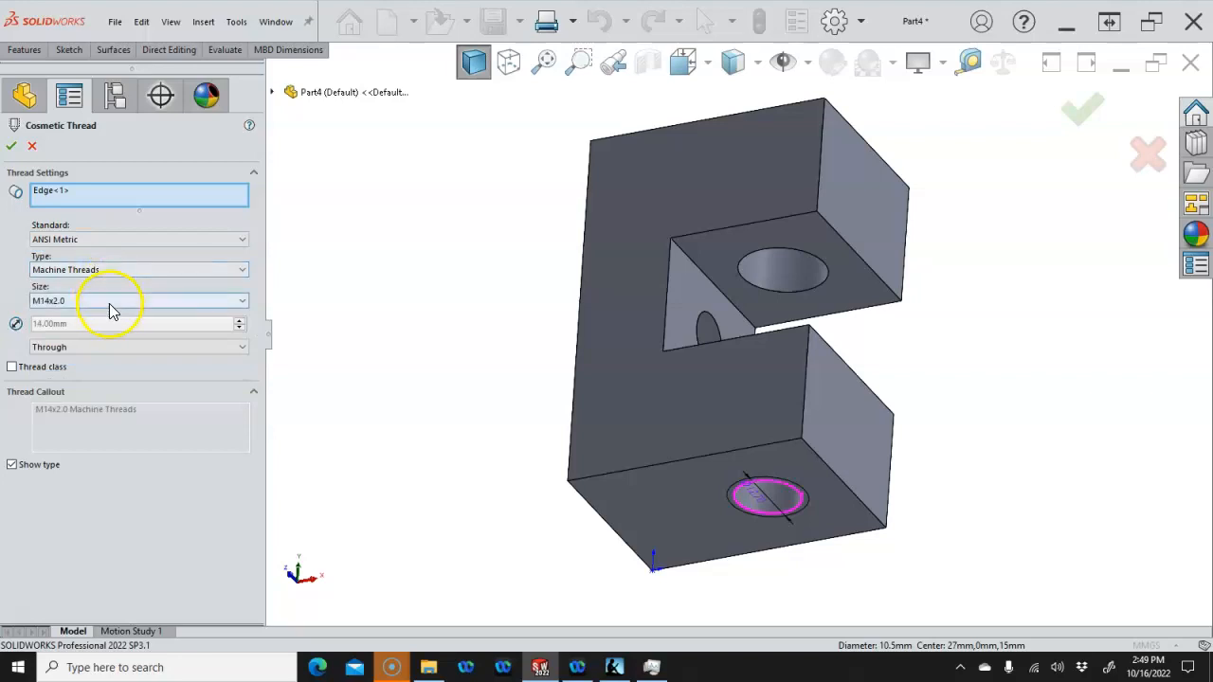
pyautogui.click(110, 302)
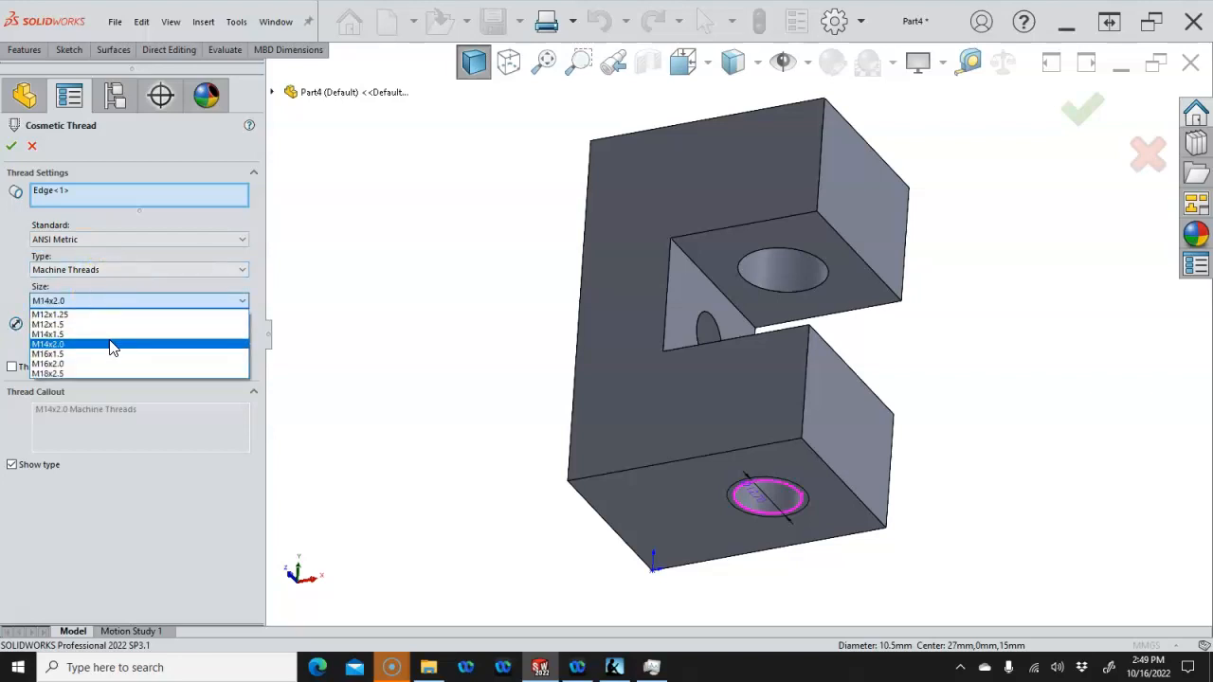
pyautogui.click(108, 319)
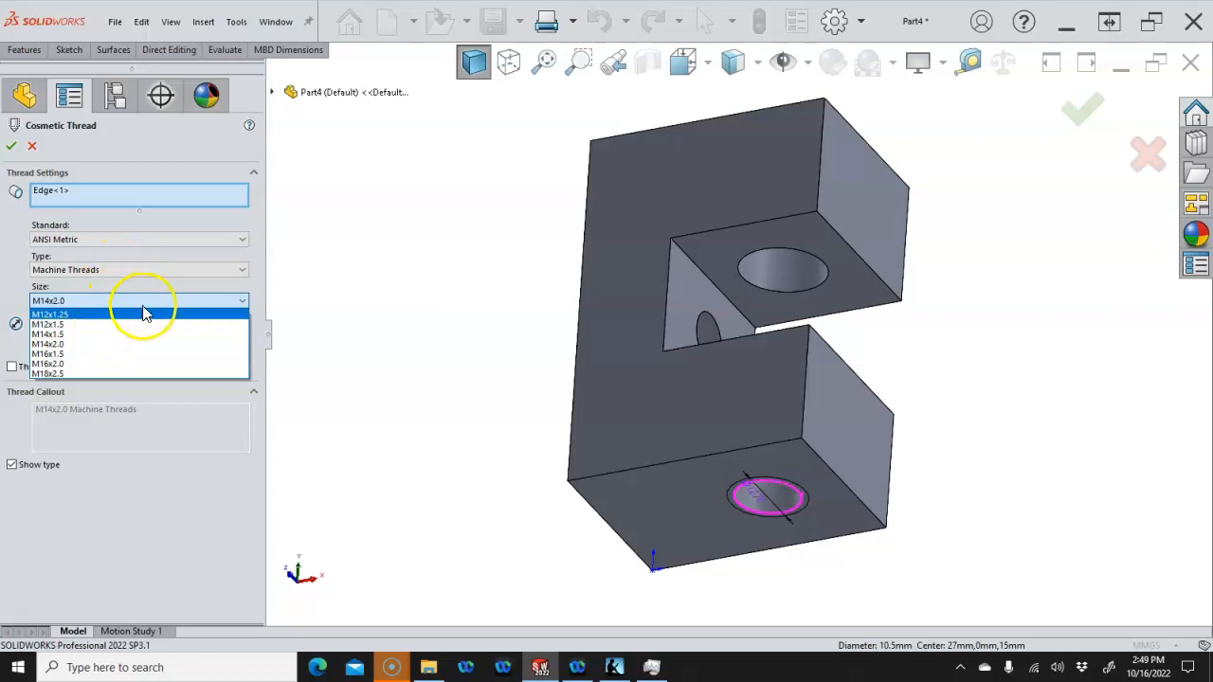
pyautogui.click(113, 324)
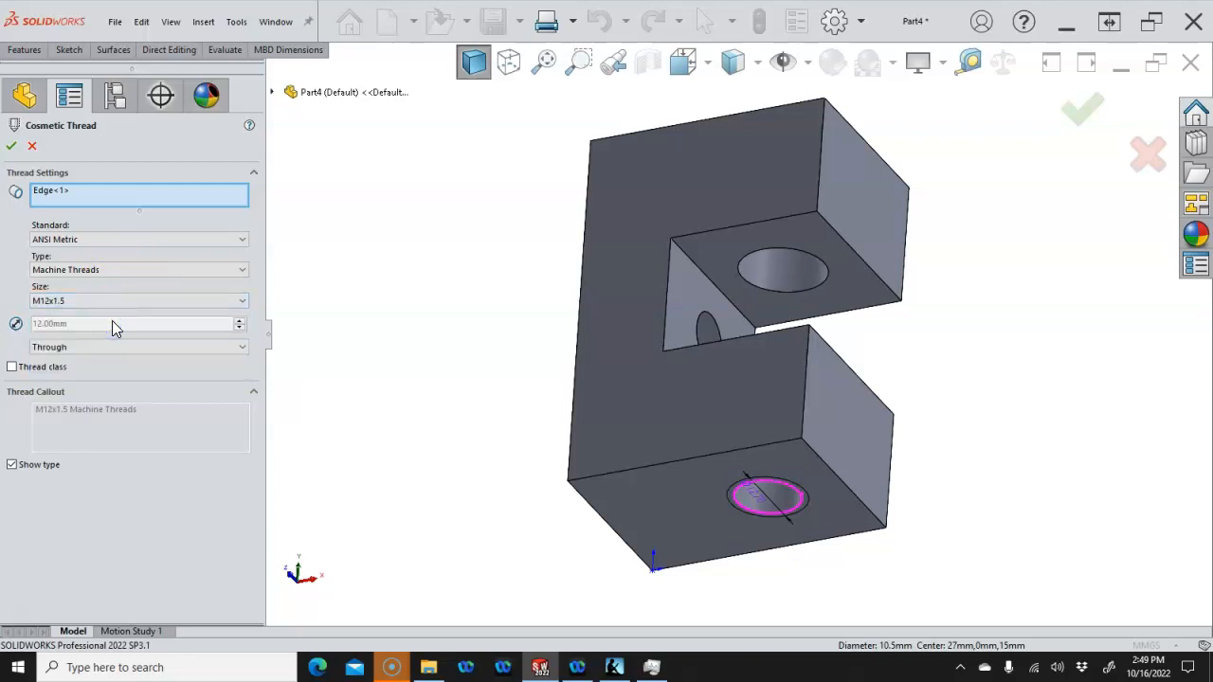
# Add thread class 2B to the cosmetic thread, leave the thread type out of its callout, and accept the thread
pyautogui.click(12, 367)
pyautogui.click(253, 372)
pyautogui.click(202, 394)
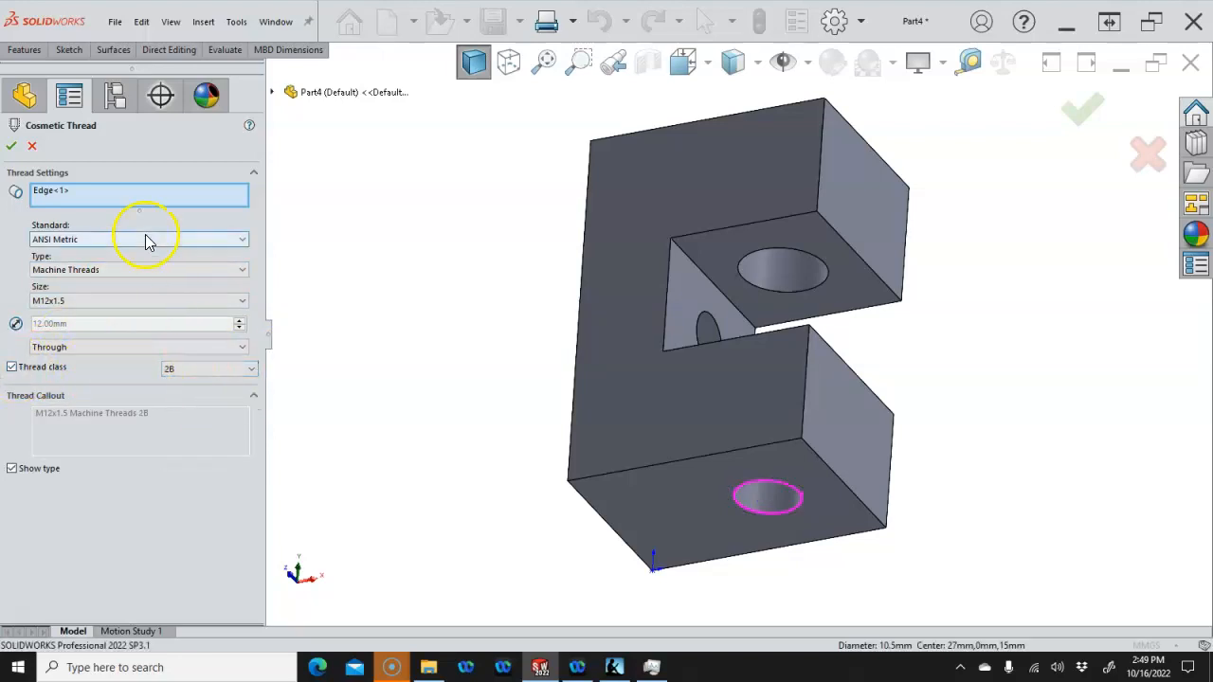
pyautogui.click(13, 469)
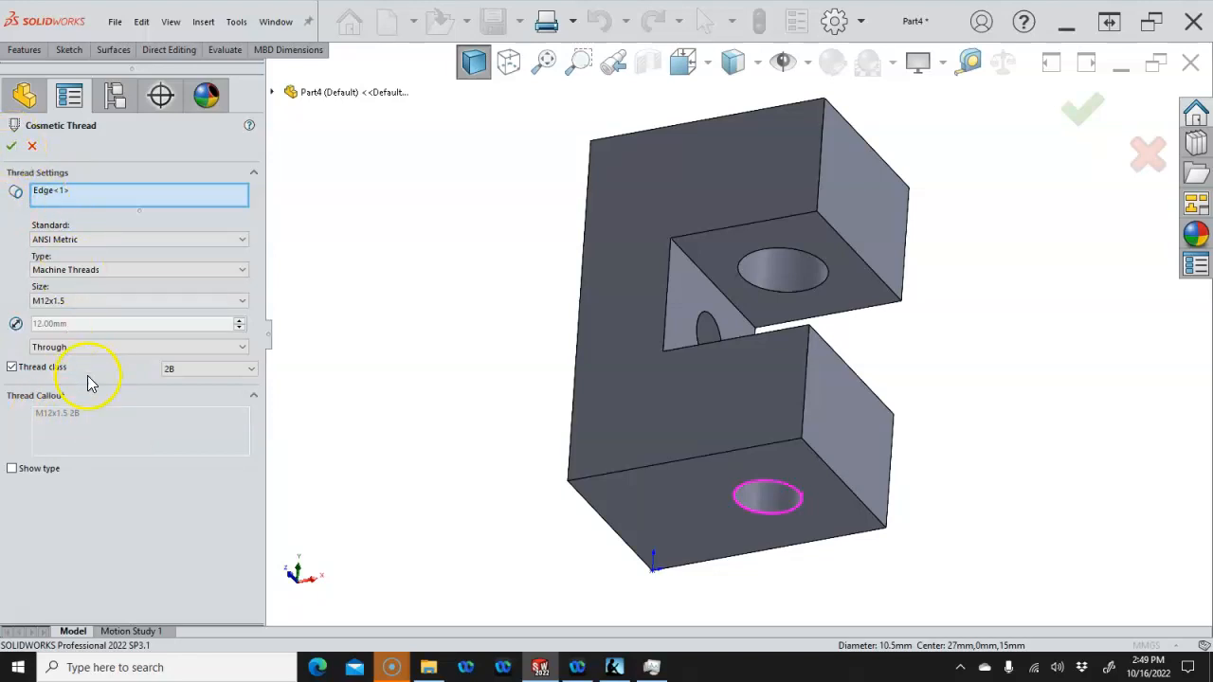
pyautogui.click(12, 146)
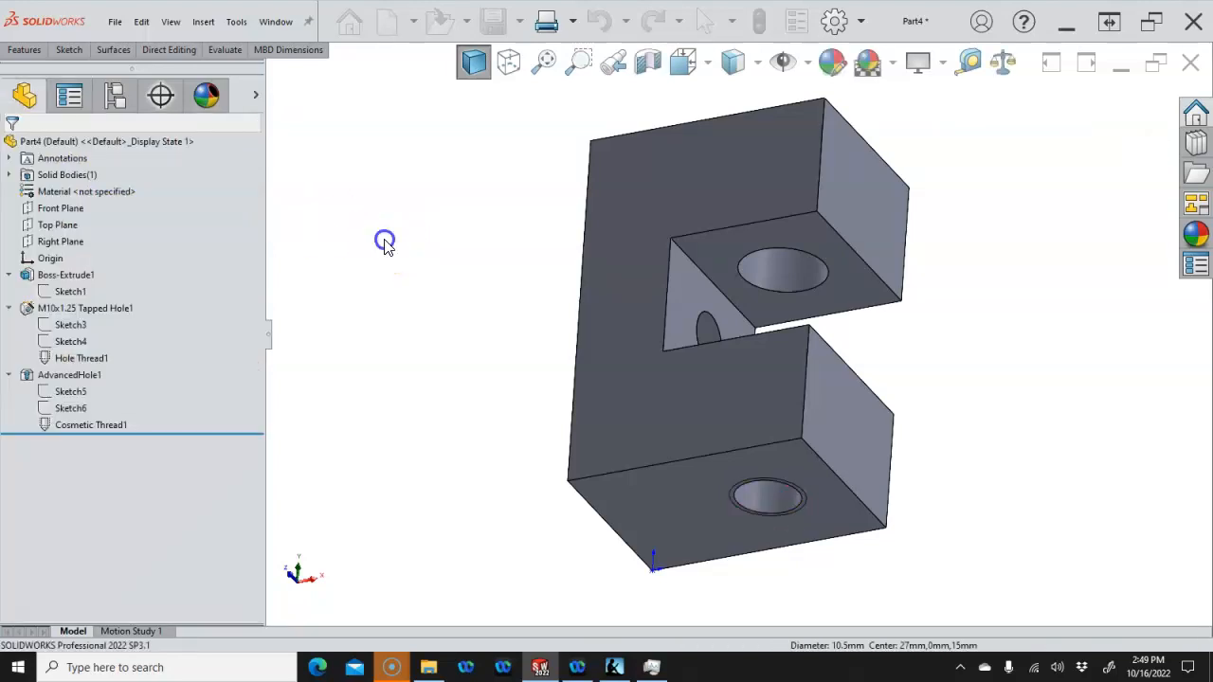
# Display the block with hidden lines visible and examine its holes and threads in front and angled views
pyautogui.hotkey('ctrl', '1')
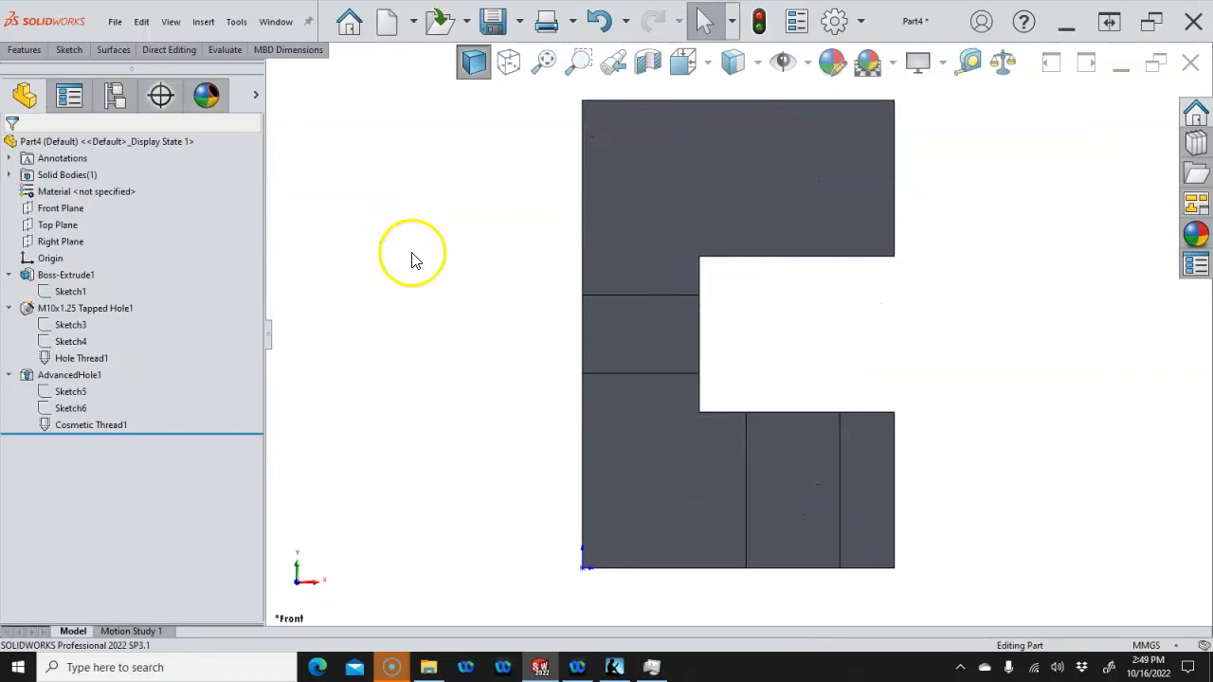
pyautogui.click(509, 62)
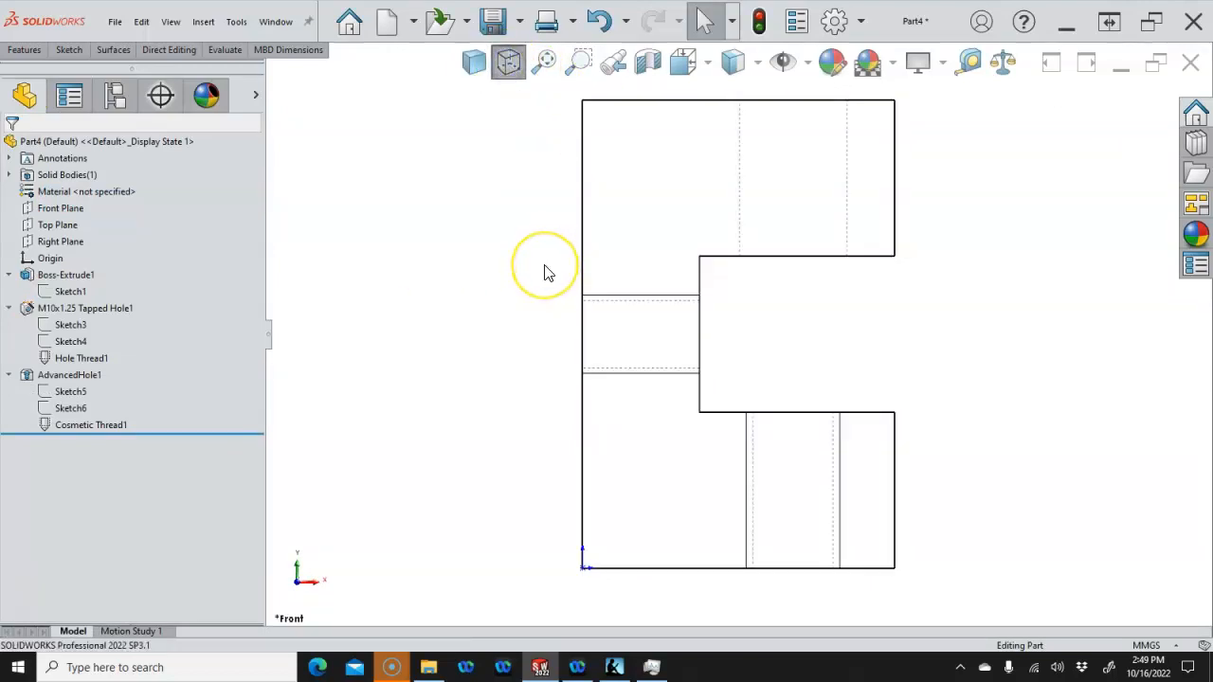
pyautogui.moveTo(558, 287); pyautogui.dragTo(520, 376, button='middle')
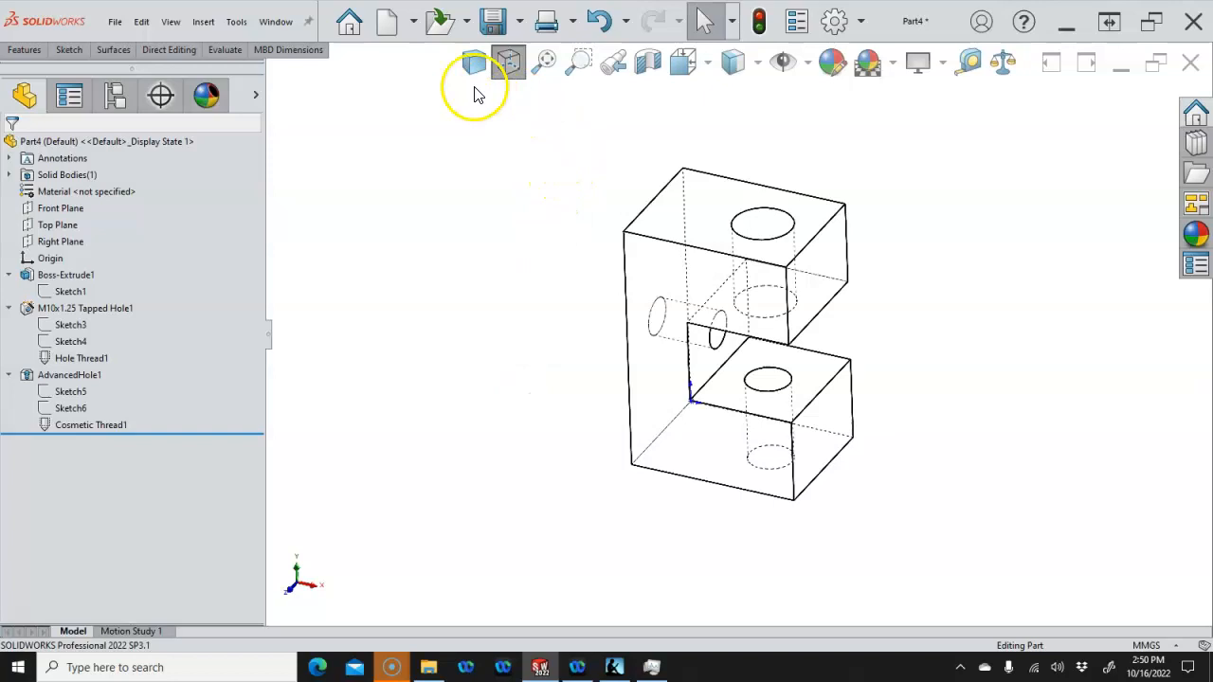
# Start saving the part and create and open a new folder Assign04 in 2022 Fall Assignments on My Drive
pyautogui.click(486, 24)
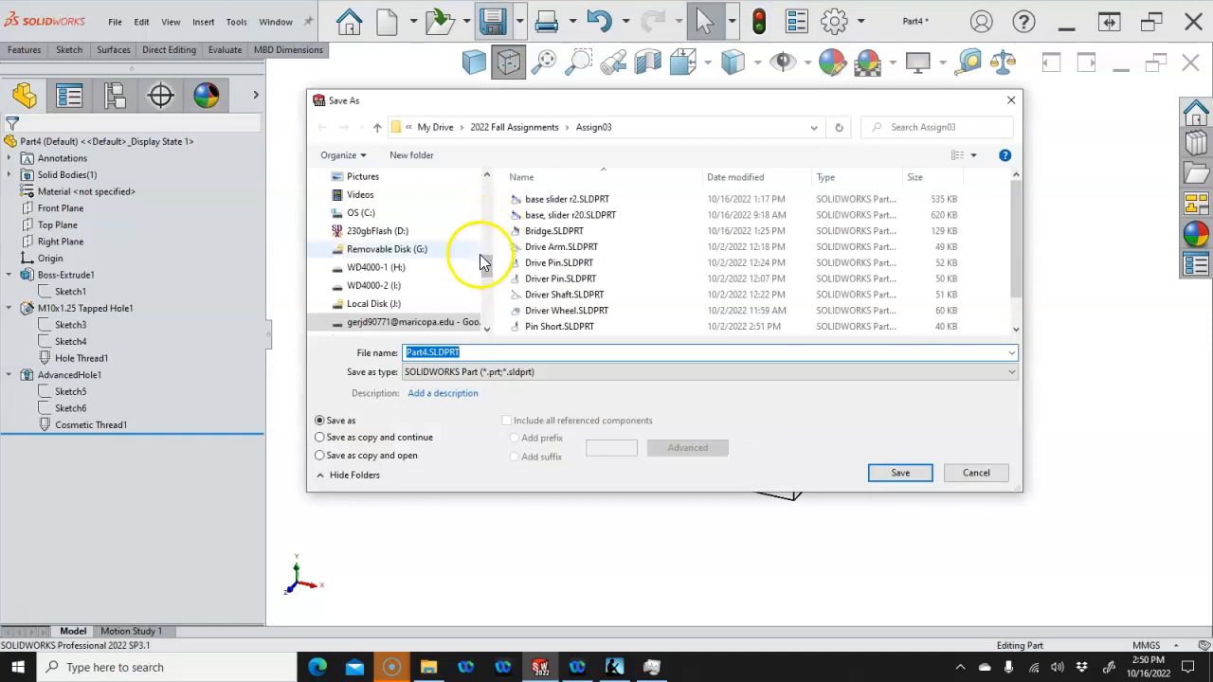
pyautogui.scroll(10, 480, 263)
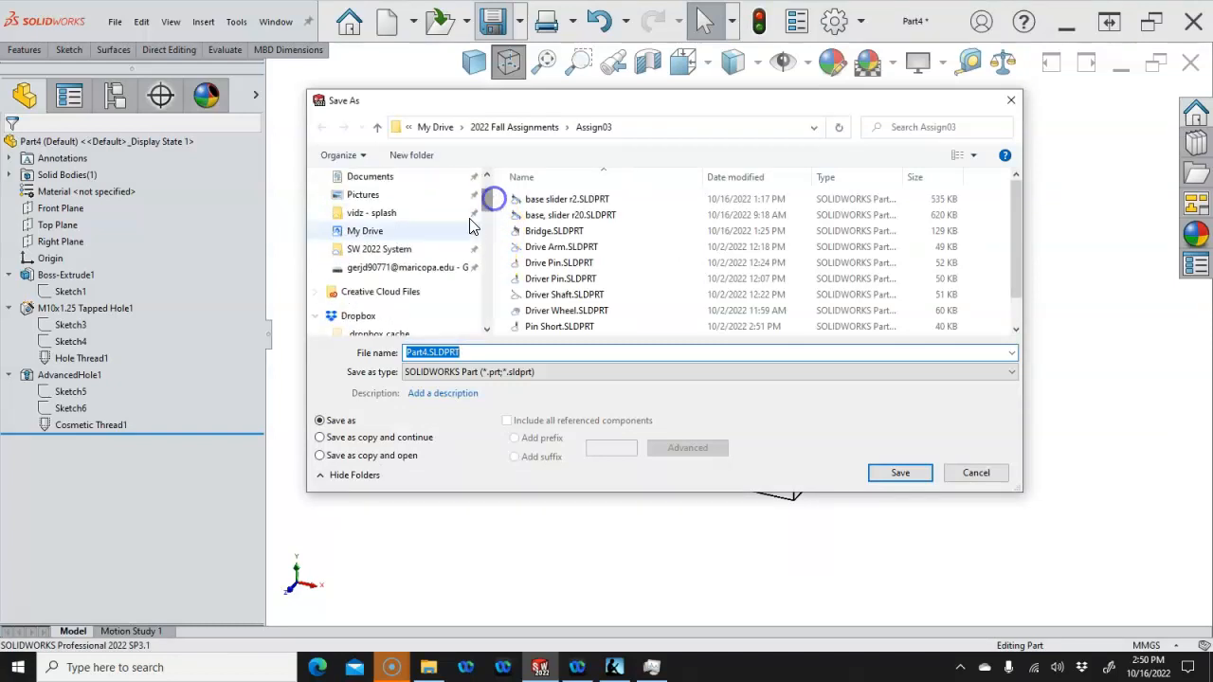
pyautogui.click(377, 232)
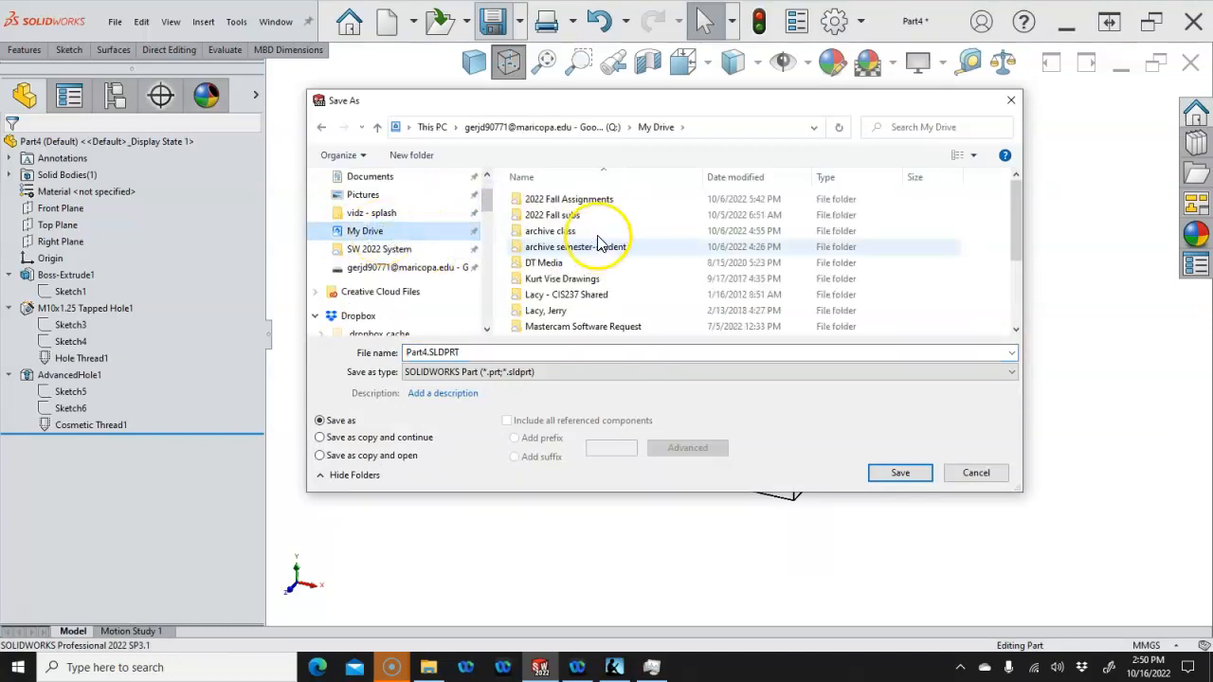
pyautogui.click(580, 201)
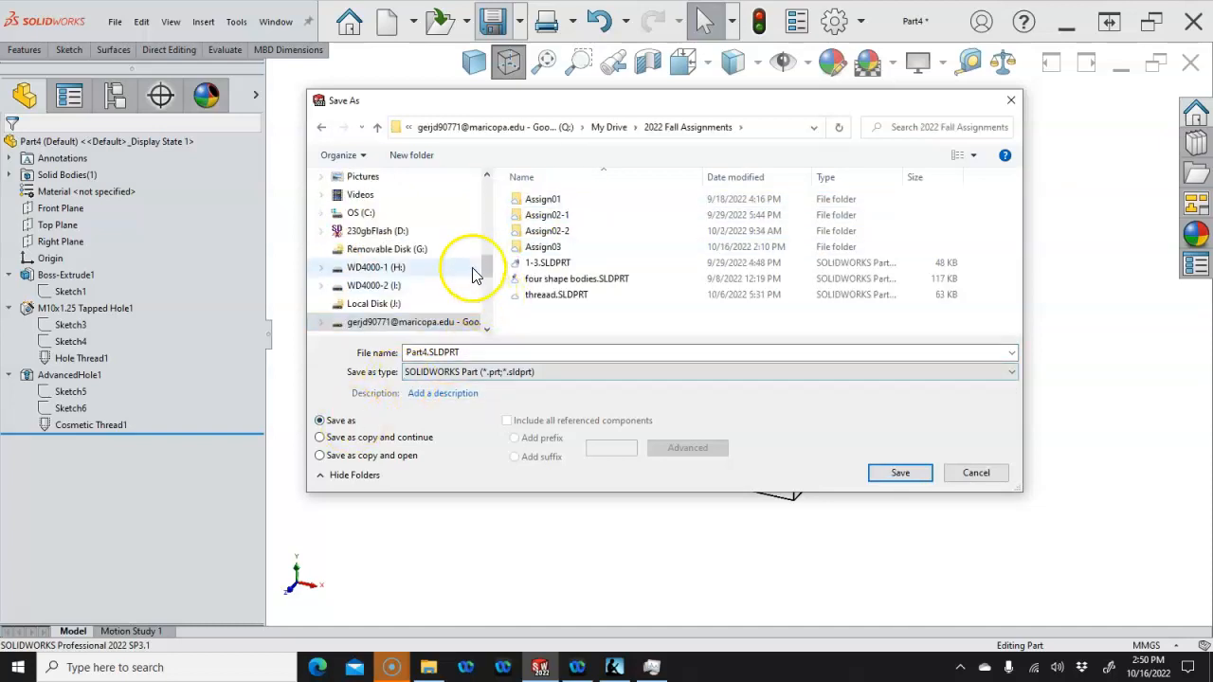
pyautogui.click(401, 159)
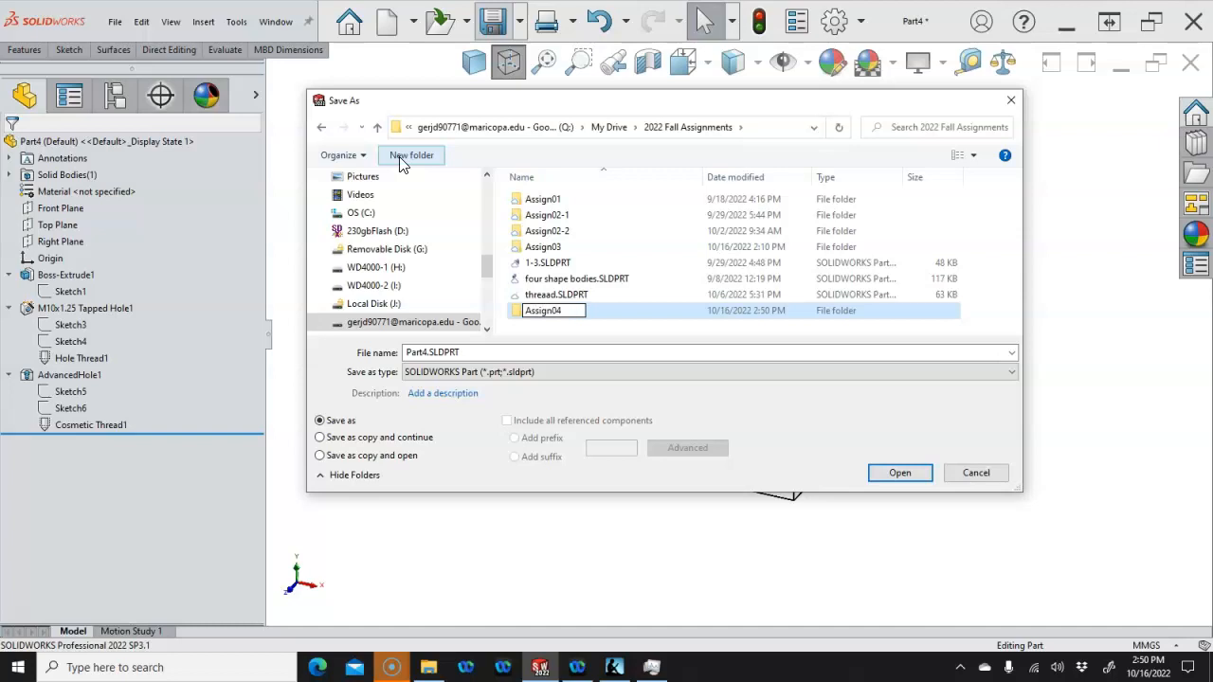
pyautogui.press('Return')
pyautogui.doubleClick(524, 311)
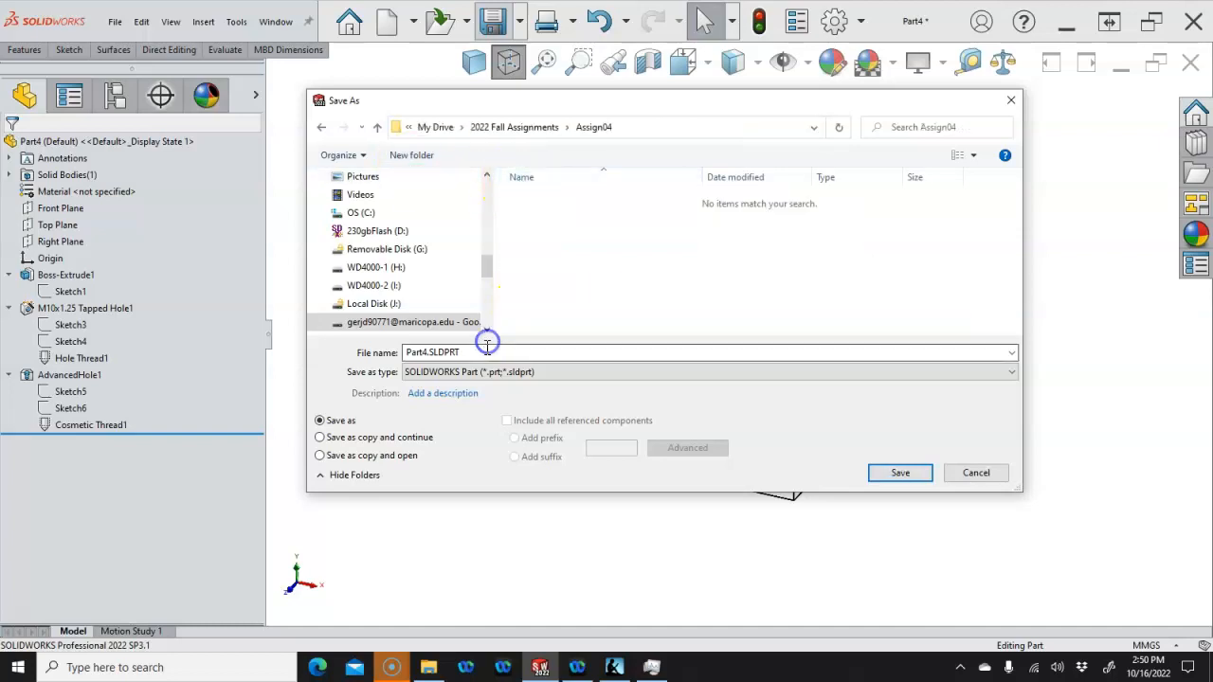
# Save the part as C-Bracket in the Assign04 folder
pyautogui.click(484, 350)
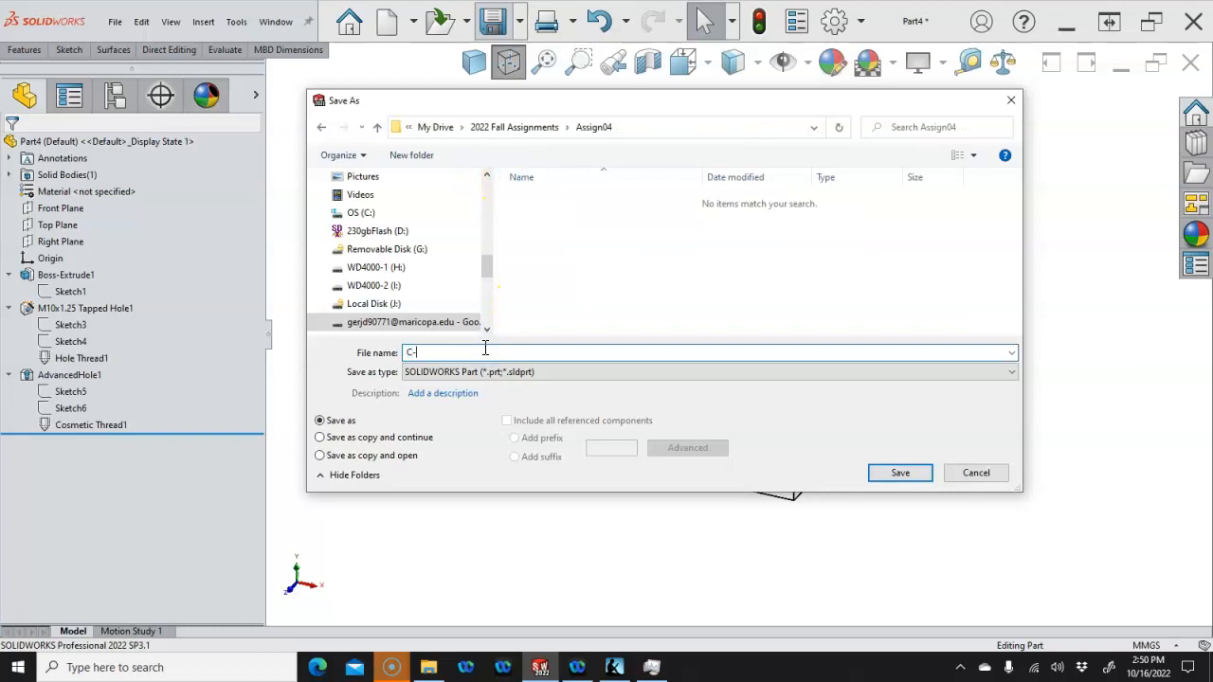
pyautogui.write('C-Bracket')
pyautogui.click(873, 477)
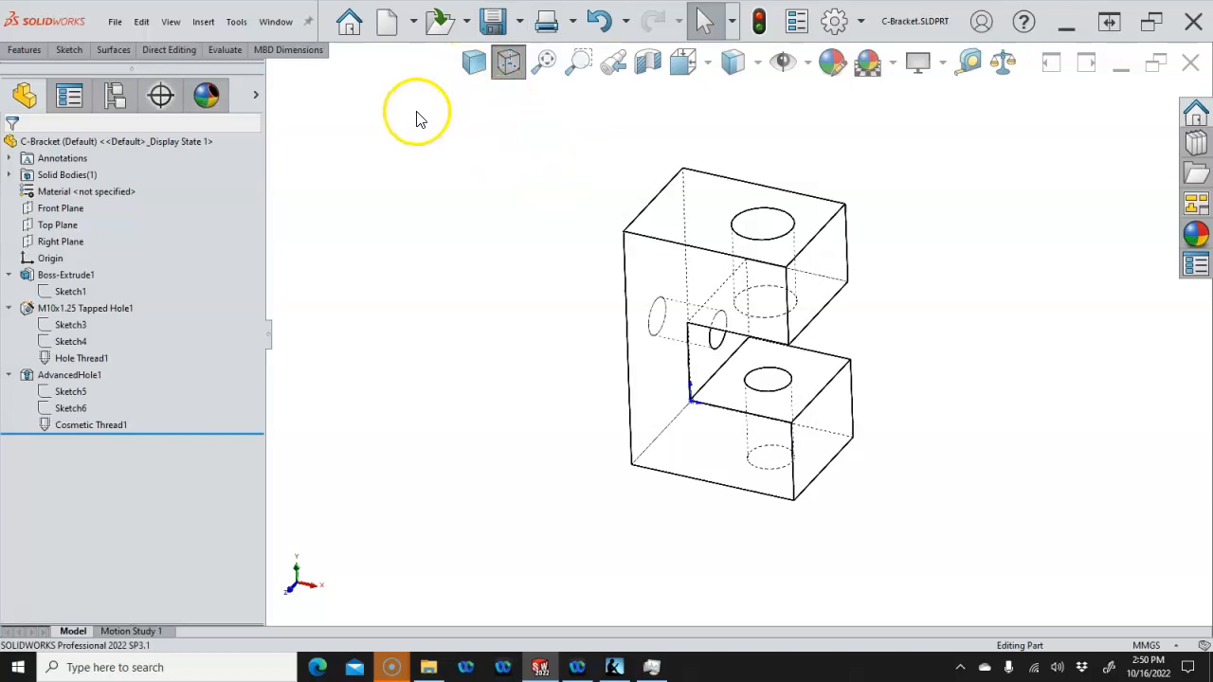
# Create a new part and start a sketch on its Top Plane
pyautogui.click(379, 26)
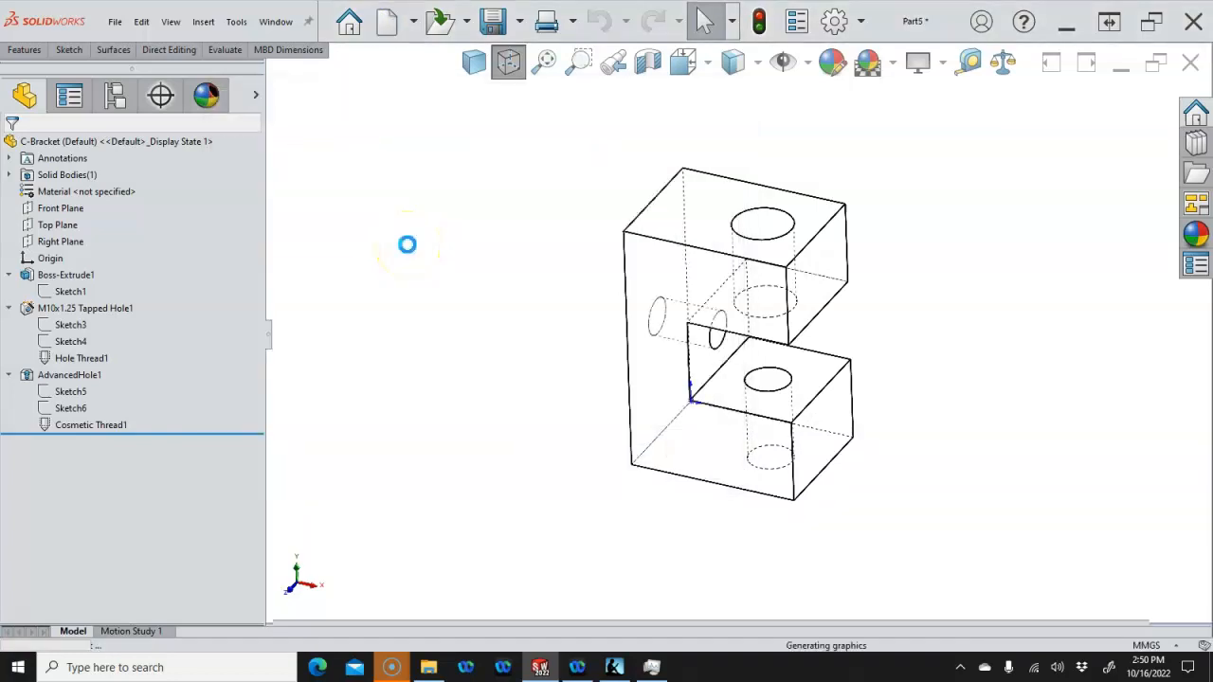
pyautogui.click(76, 226)
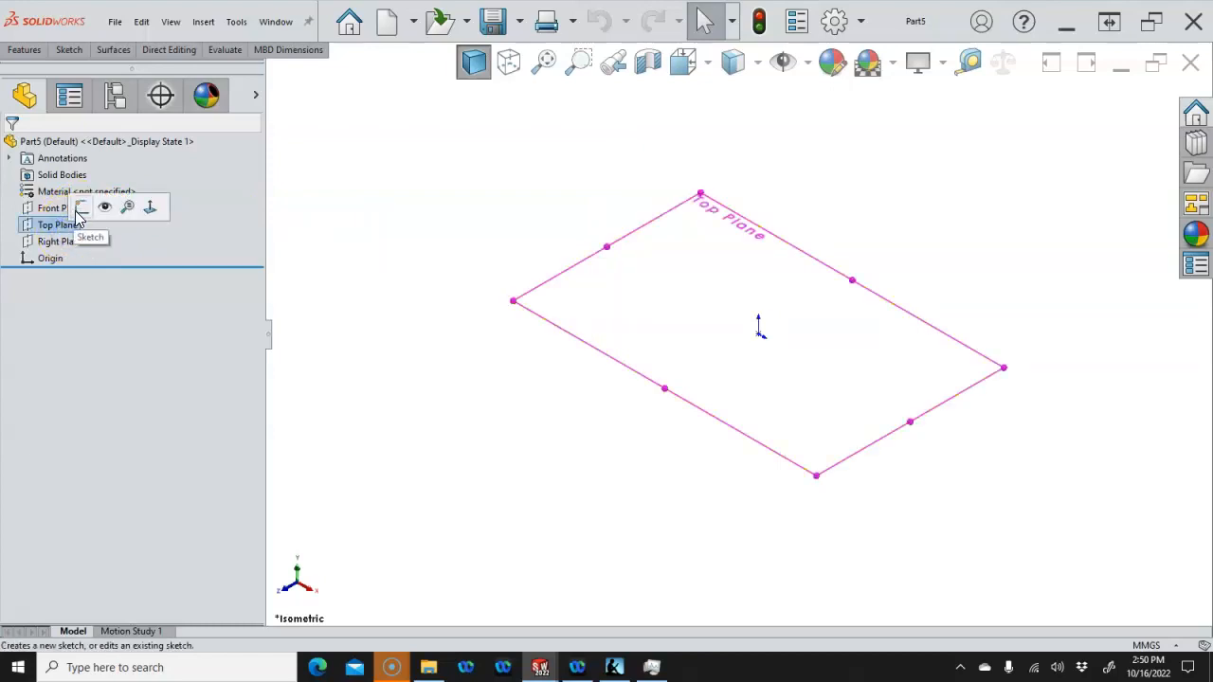
pyautogui.click(80, 209)
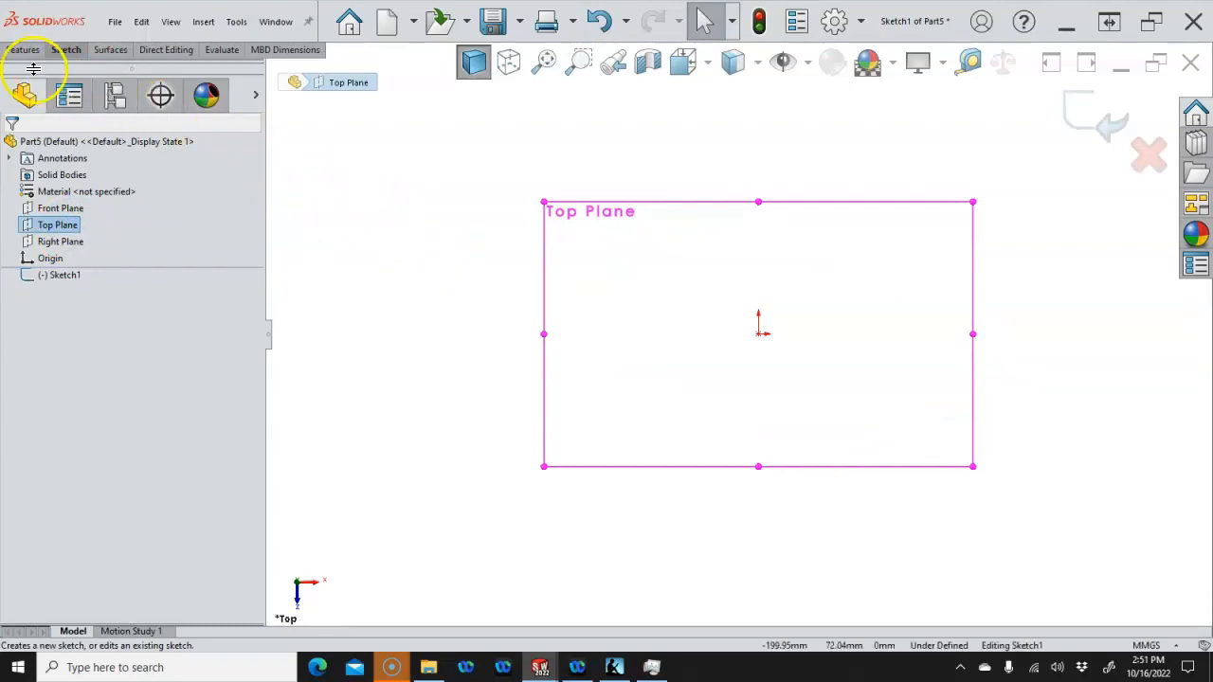
# Draw a horizontal straight slot starting at the origin, 55 mm between arc centres and 24 mm wide
pyautogui.press('s')
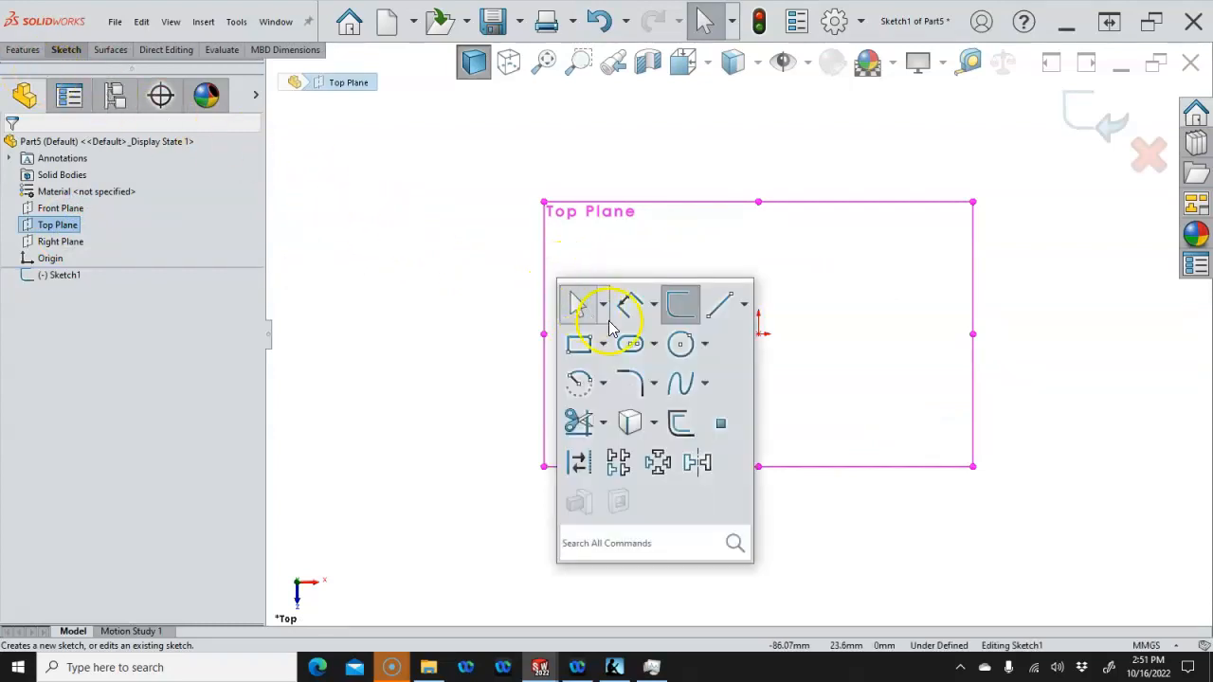
pyautogui.click(653, 346)
pyautogui.click(660, 376)
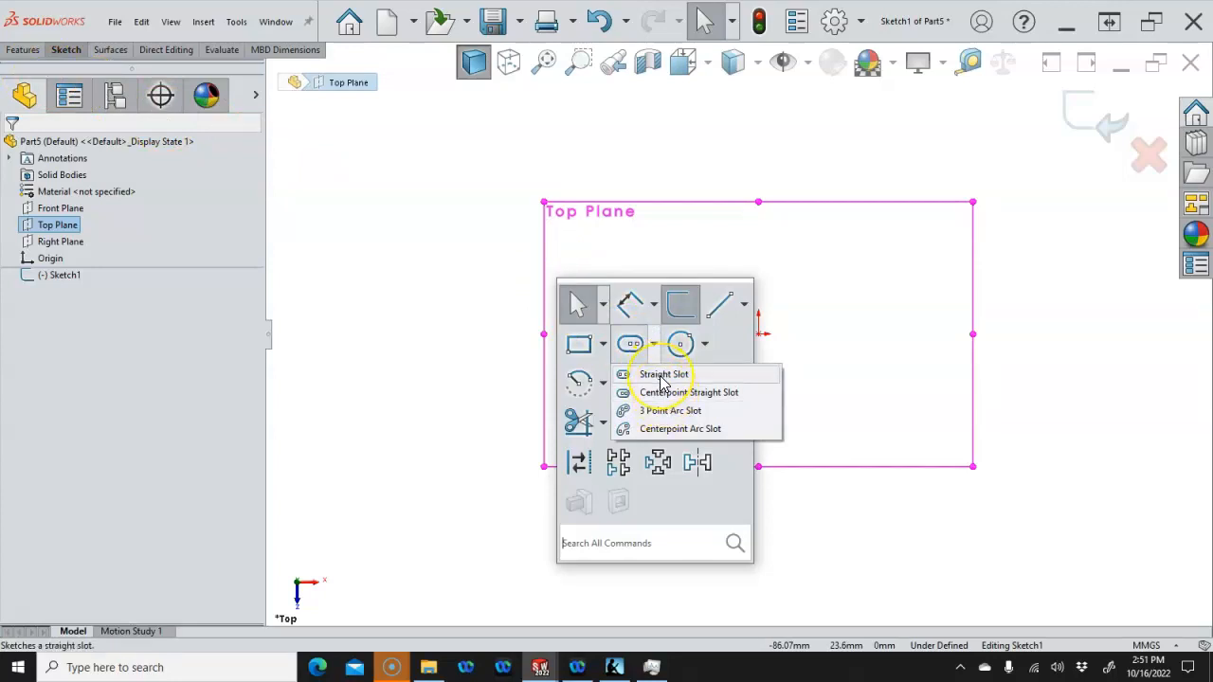
pyautogui.click(662, 376)
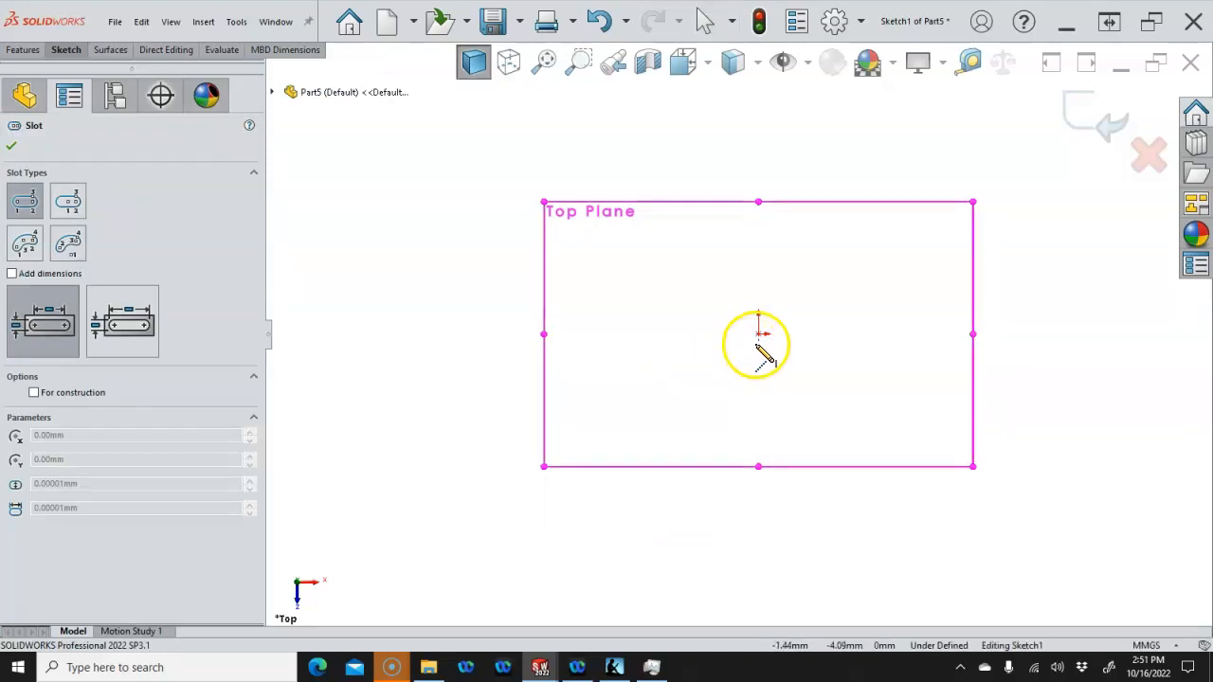
pyautogui.moveTo(758, 333); pyautogui.dragTo(968, 337)
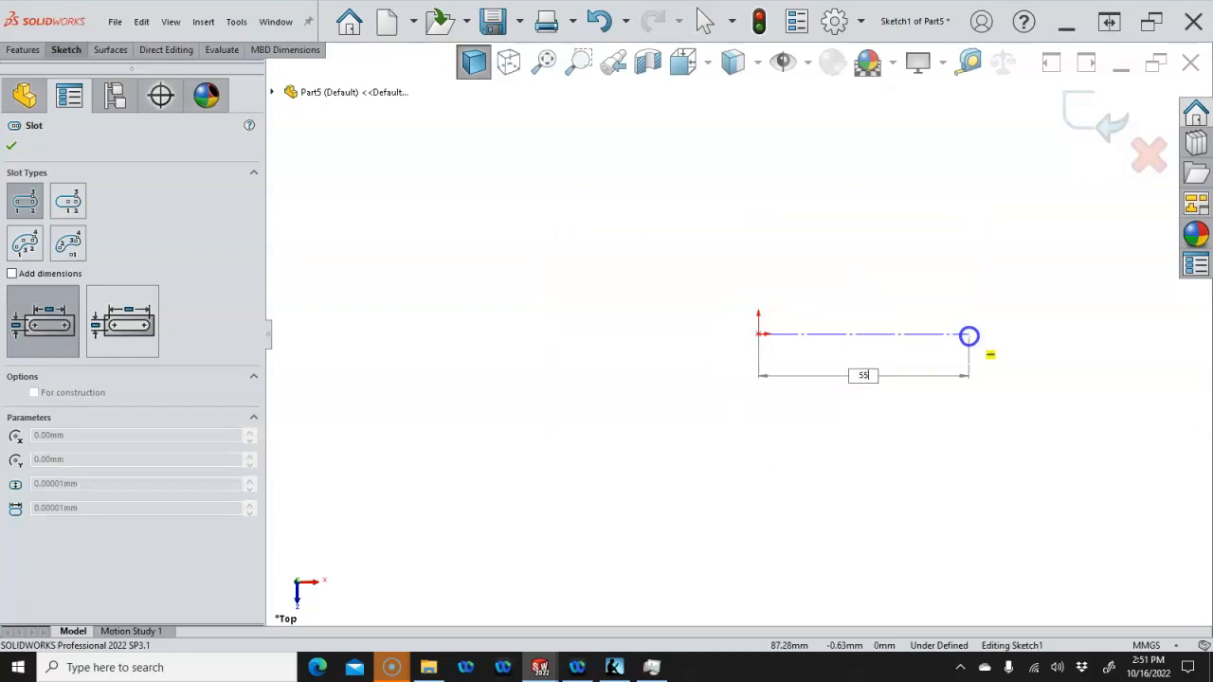
pyautogui.write('55')
pyautogui.press('Return')
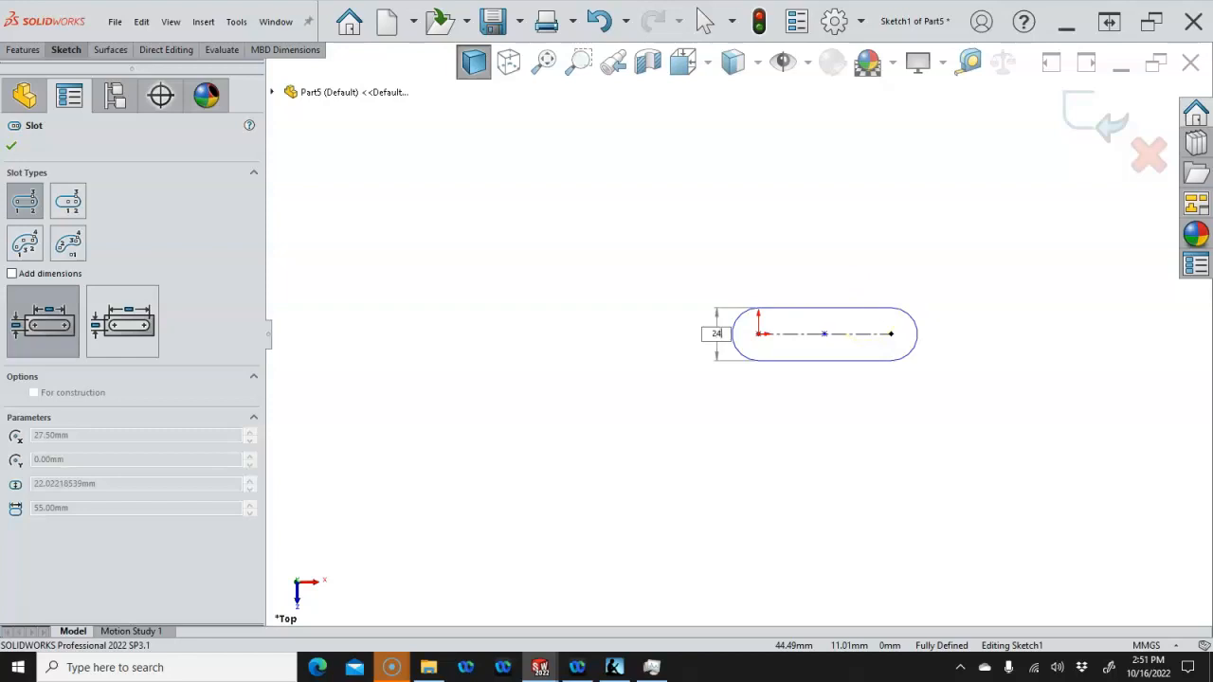
pyautogui.press('Return')
pyautogui.scroll(-3, 894, 355)
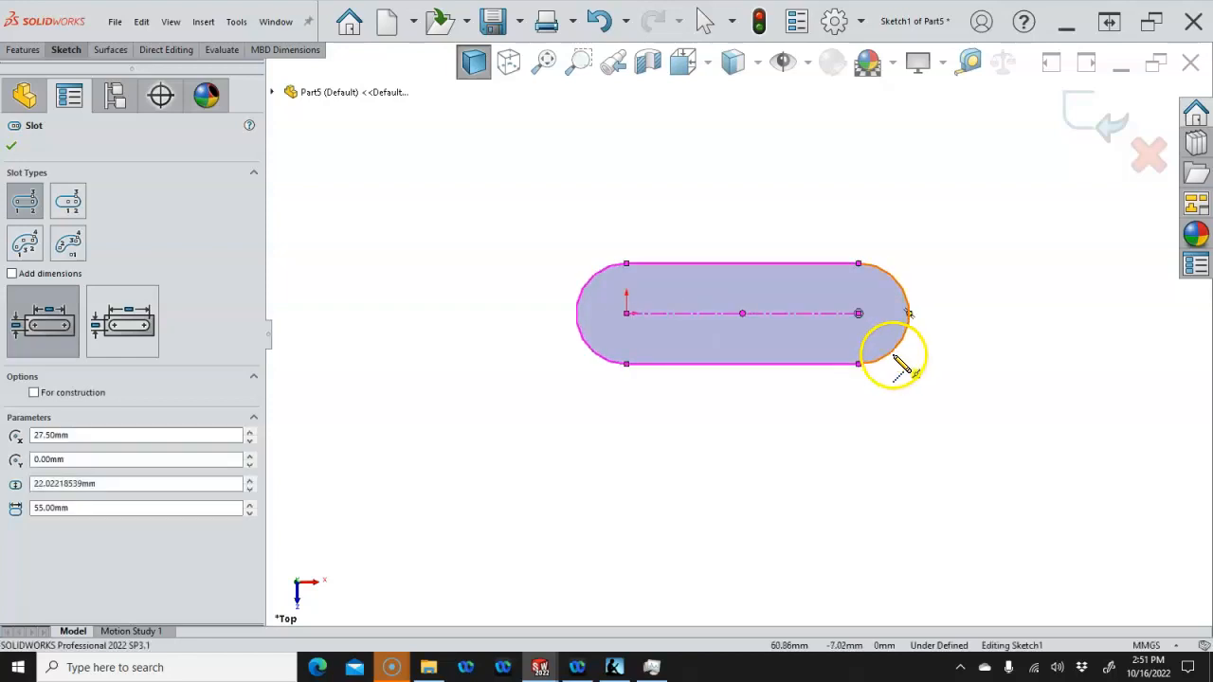
pyautogui.rightClick(780, 230)
pyautogui.click(948, 203)
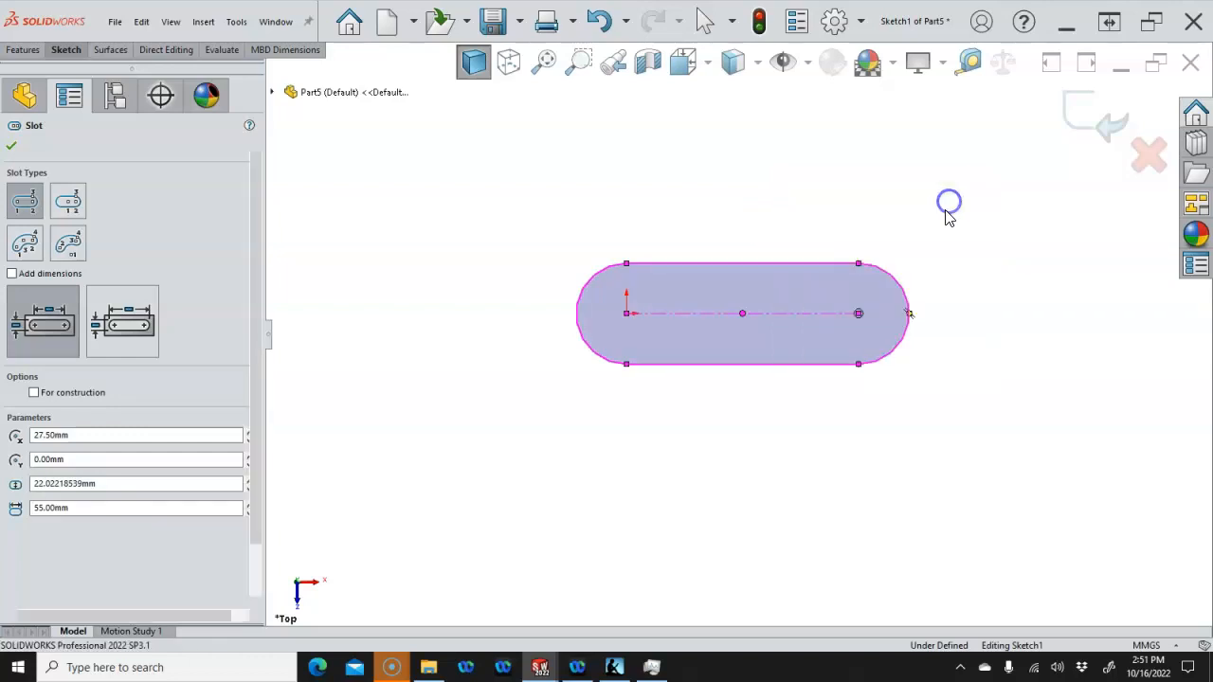
# Dimension the slot with a width of 24 mm and a distance of 55 mm between its arc centres
pyautogui.click(802, 262)
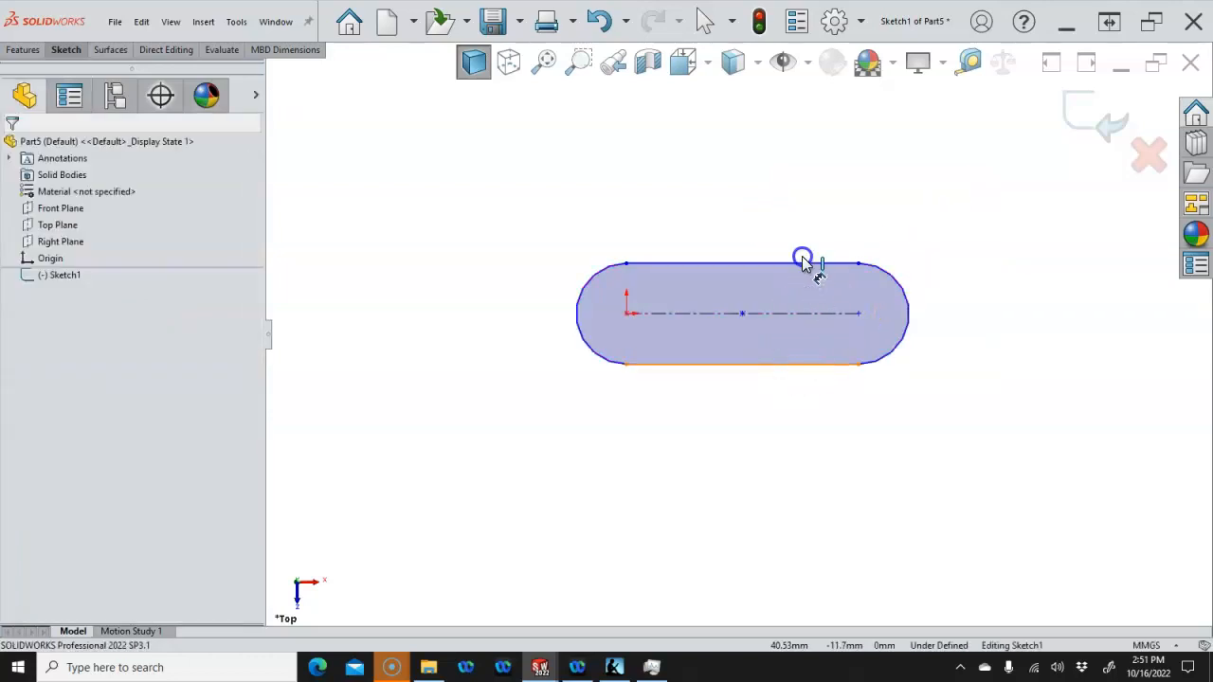
pyautogui.click(1013, 322)
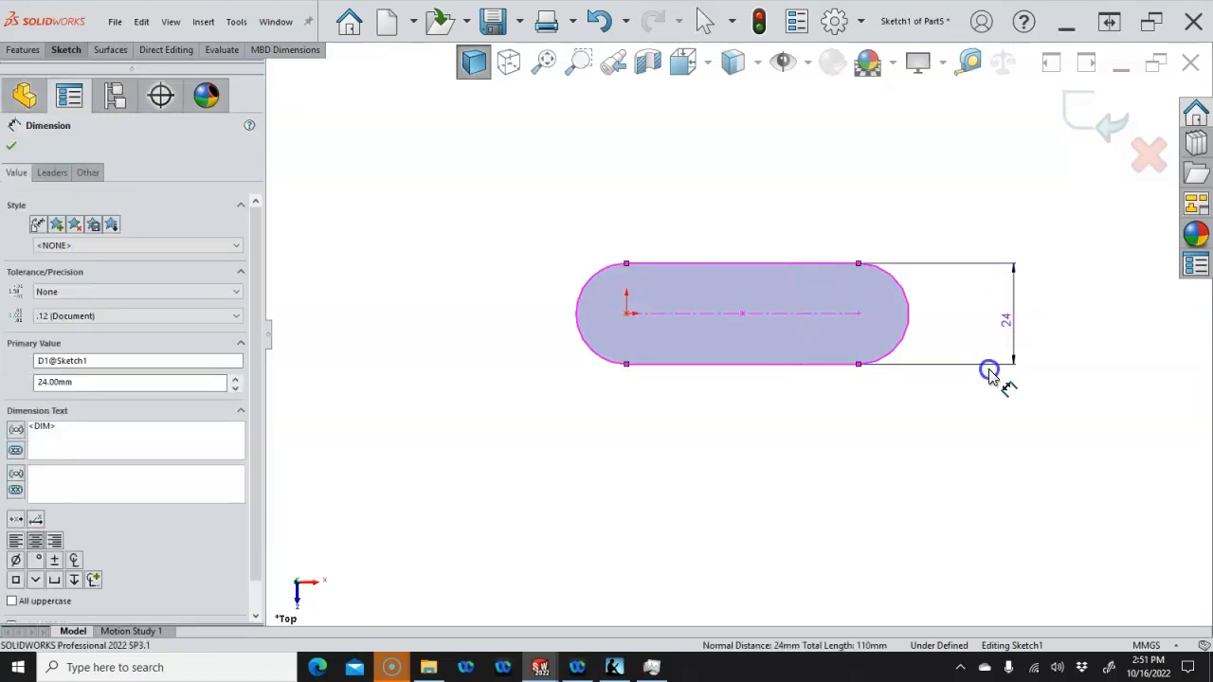
pyautogui.click(903, 294)
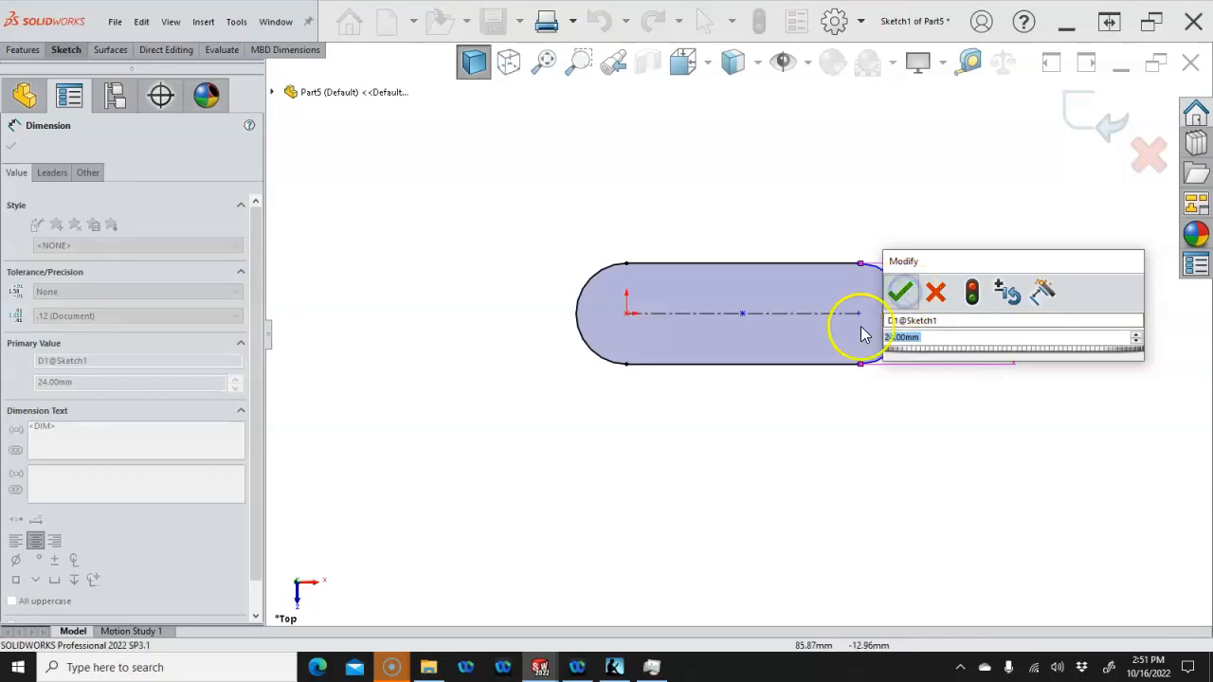
pyautogui.click(790, 315)
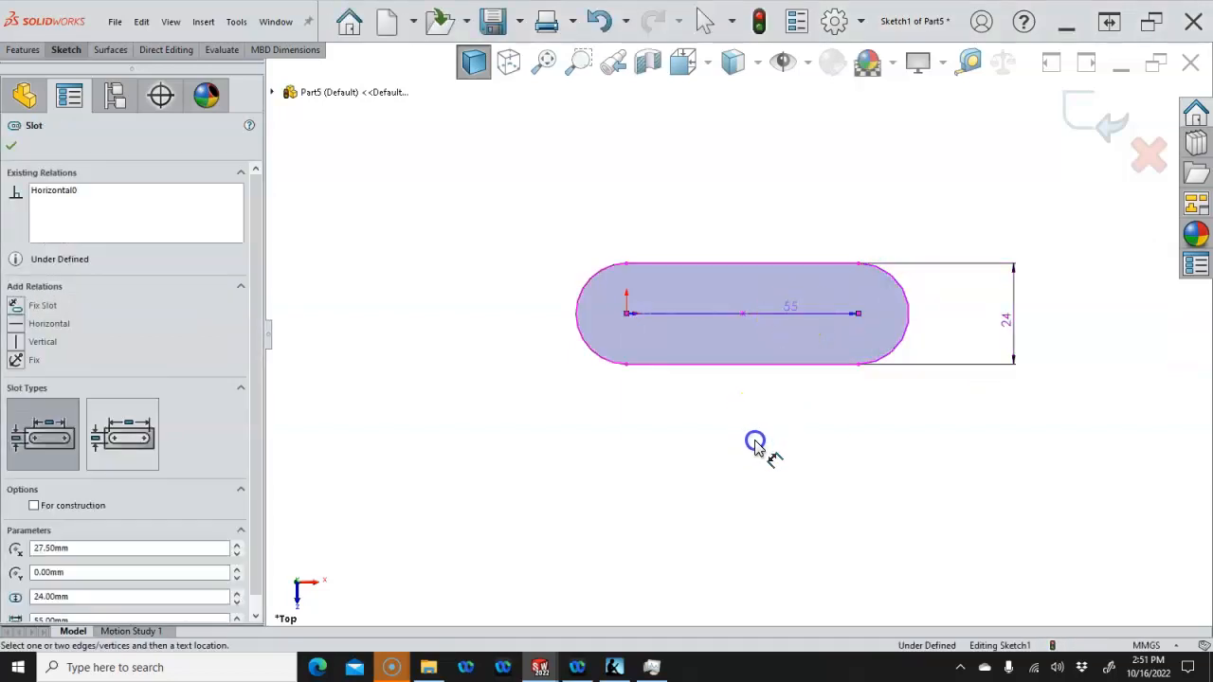
pyautogui.click(758, 445)
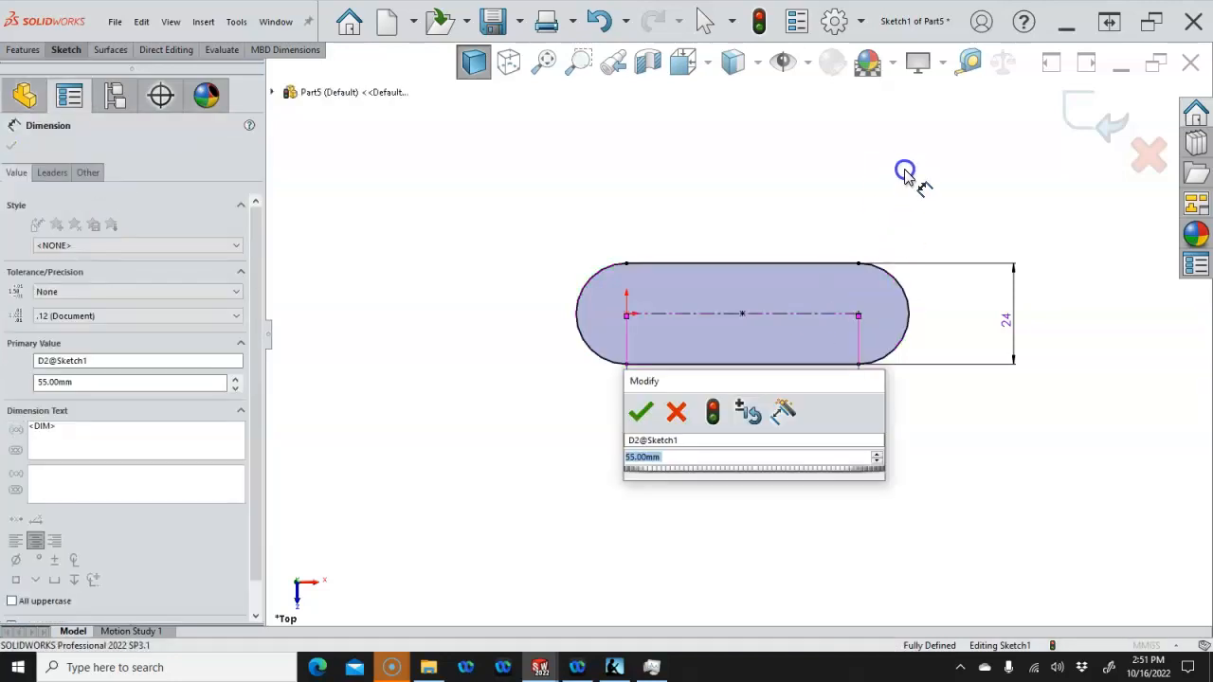
pyautogui.rightClick(726, 370)
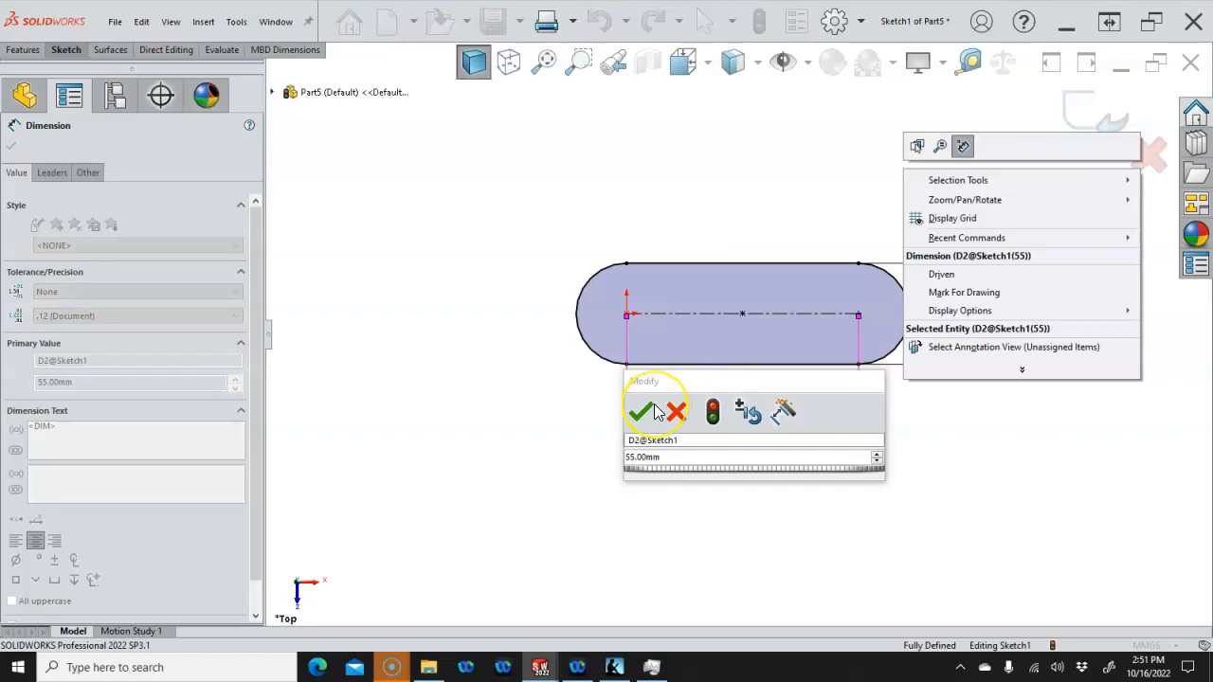
pyautogui.click(642, 414)
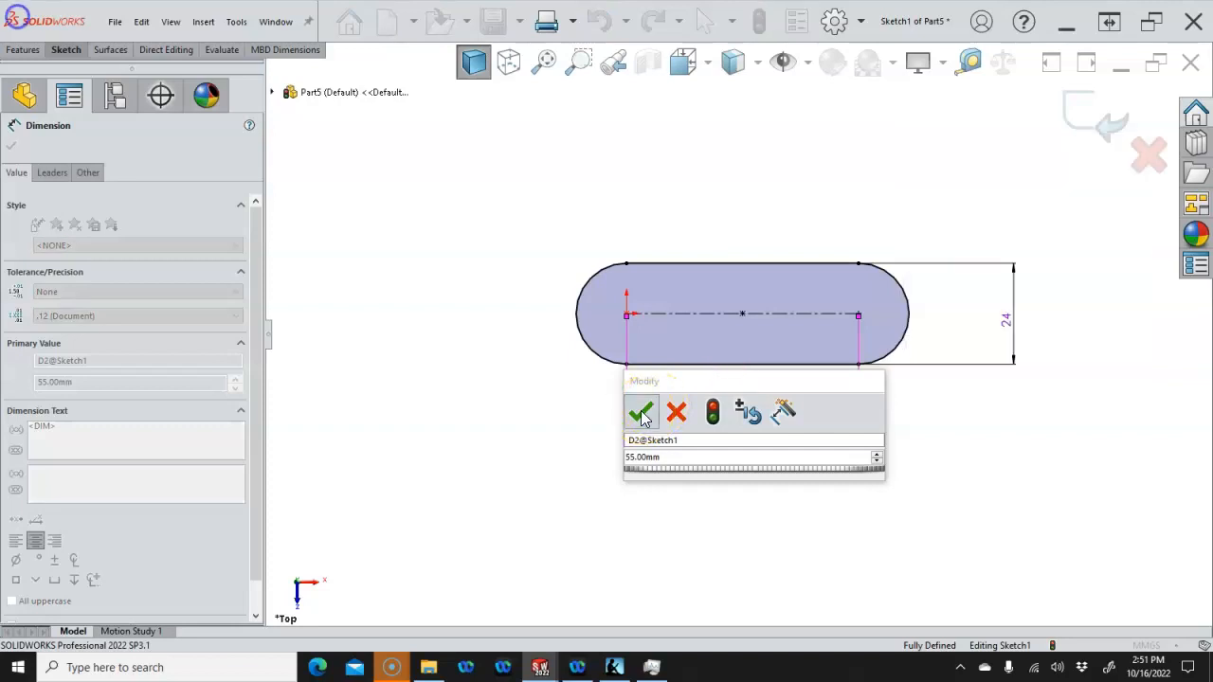
pyautogui.click(641, 414)
# Draw a circle about 10.7 mm in diameter at the origin and a 12 mm diameter circle at the slot's other arc centre
pyautogui.rightClick(756, 183)
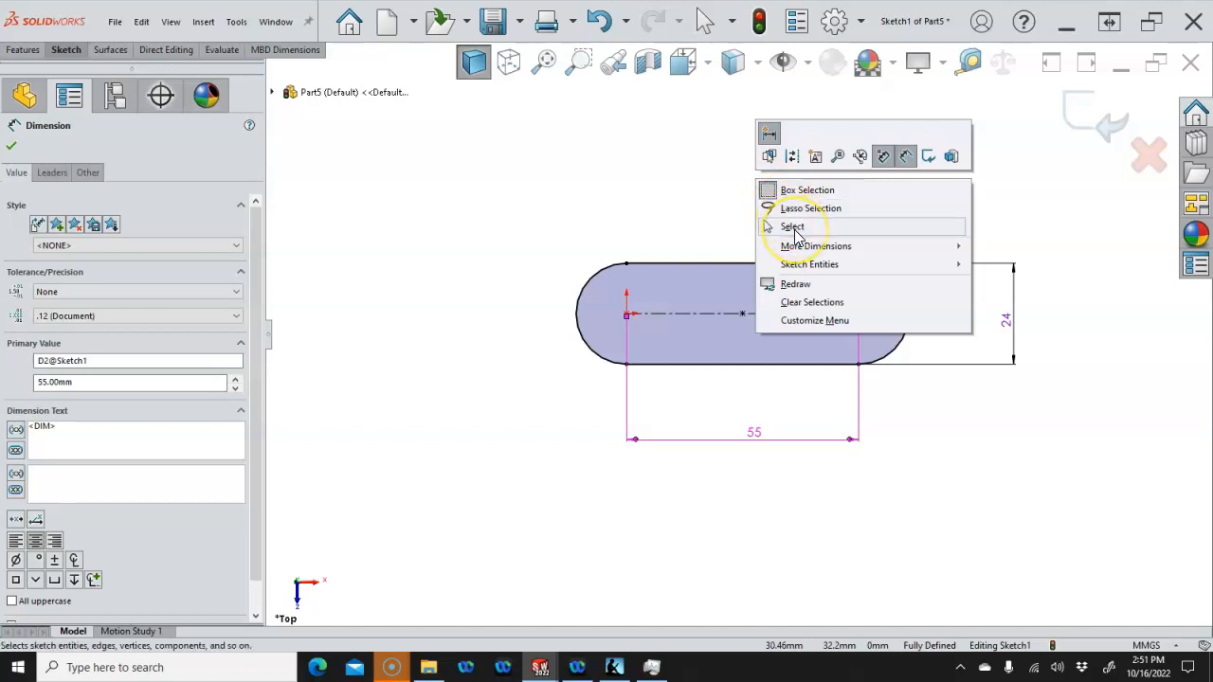
pyautogui.click(821, 270)
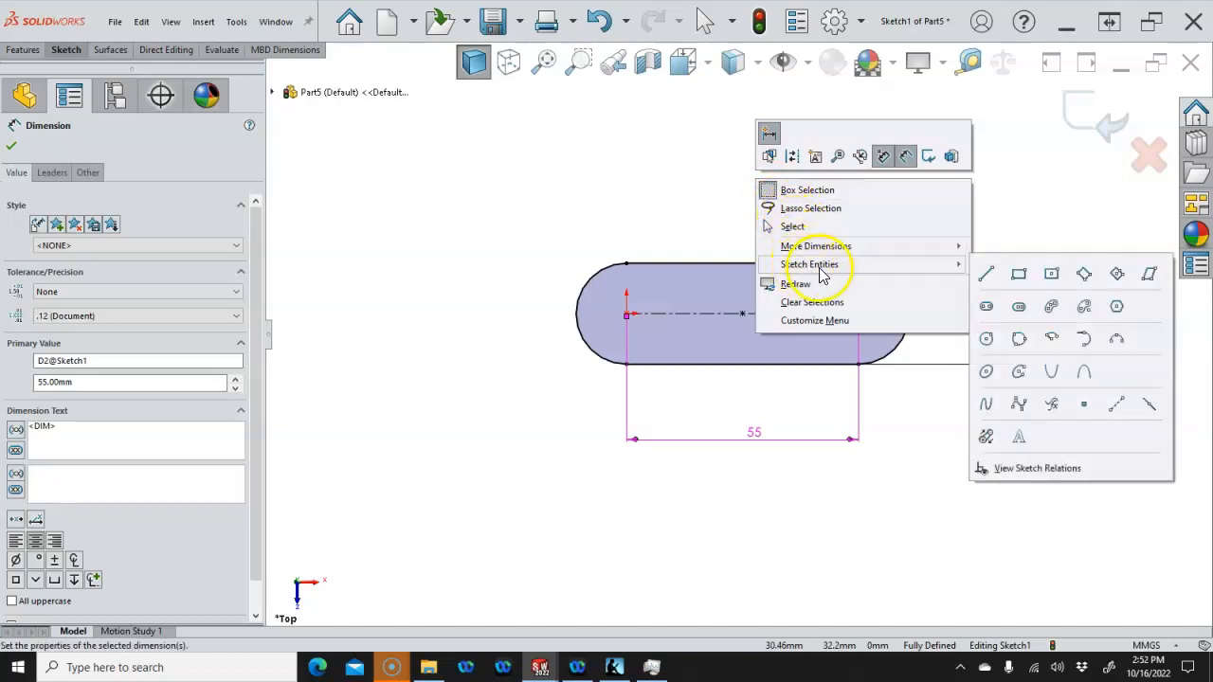
pyautogui.click(988, 343)
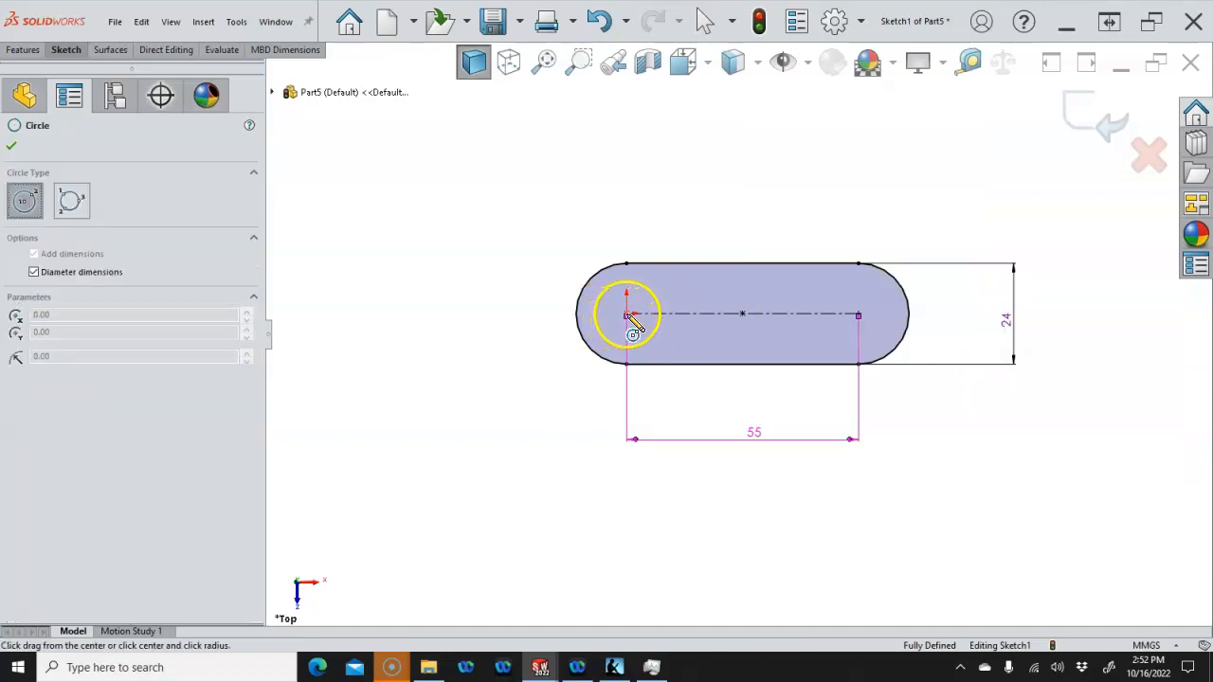
pyautogui.click(628, 315)
pyautogui.click(644, 328)
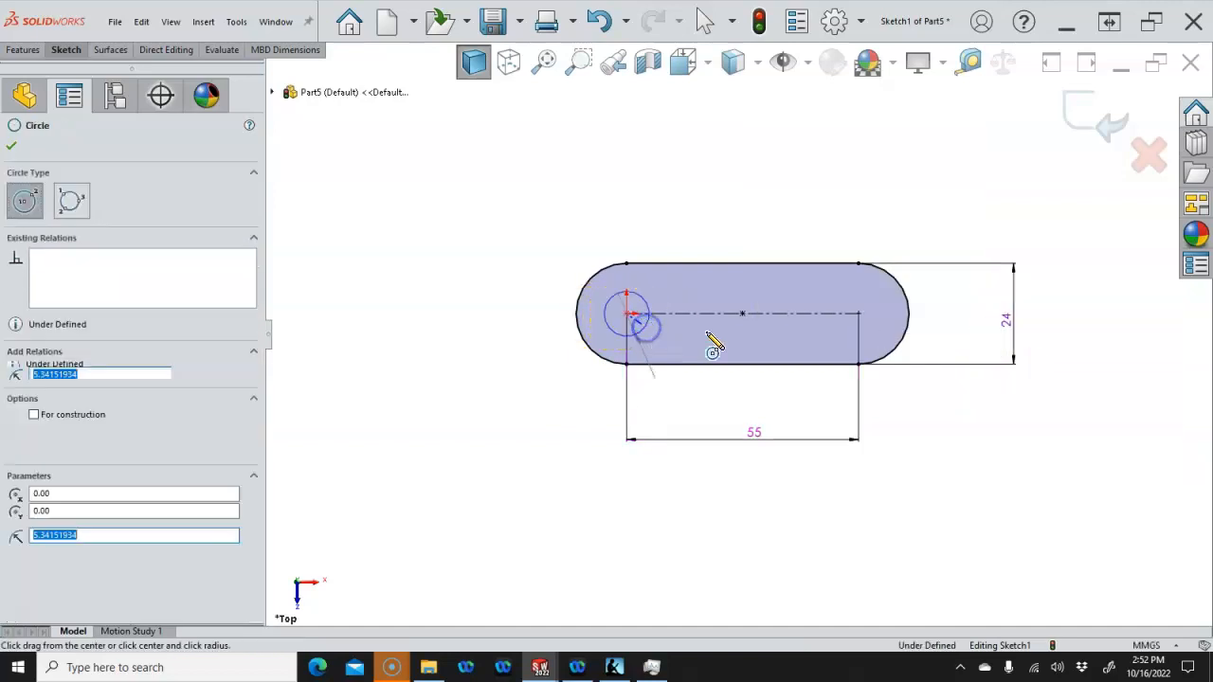
pyautogui.click(869, 330)
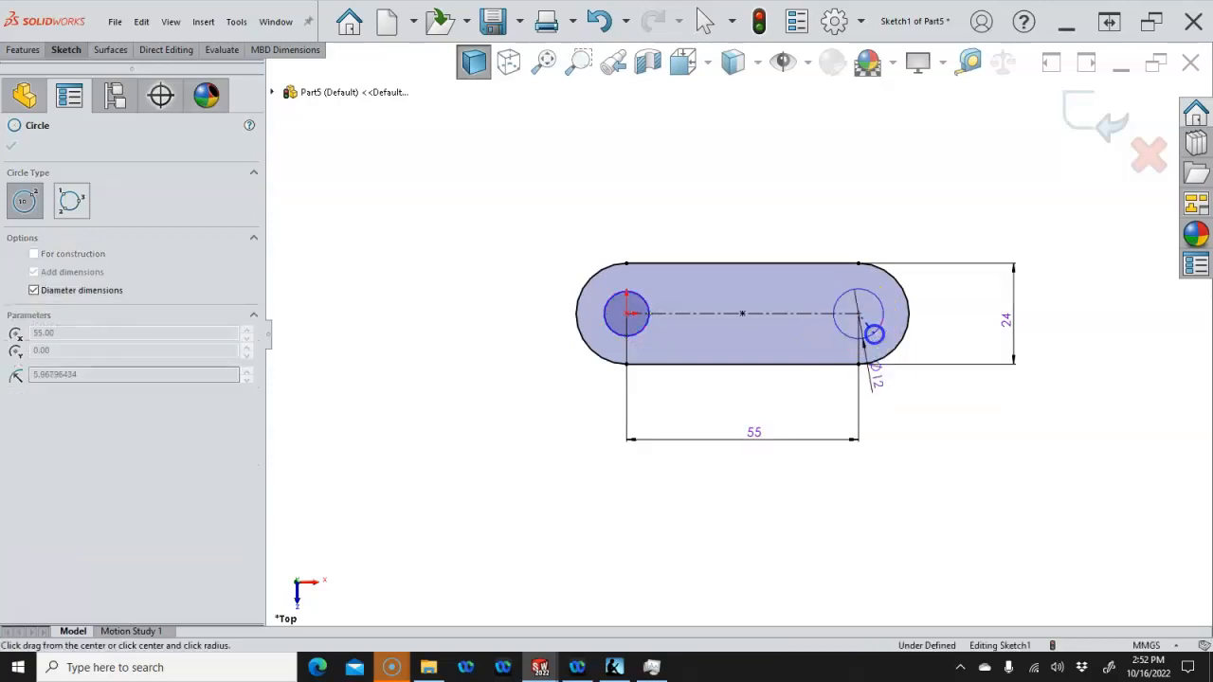
pyautogui.press('Return')
pyautogui.rightClick(877, 214)
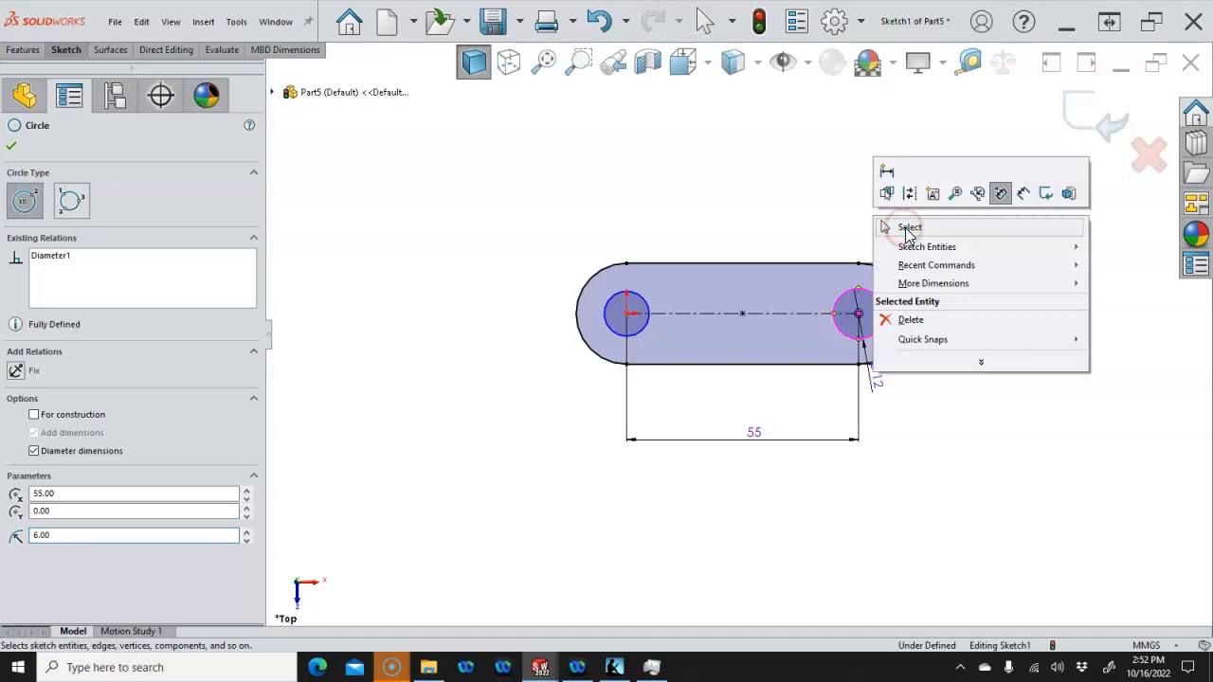
pyautogui.click(888, 228)
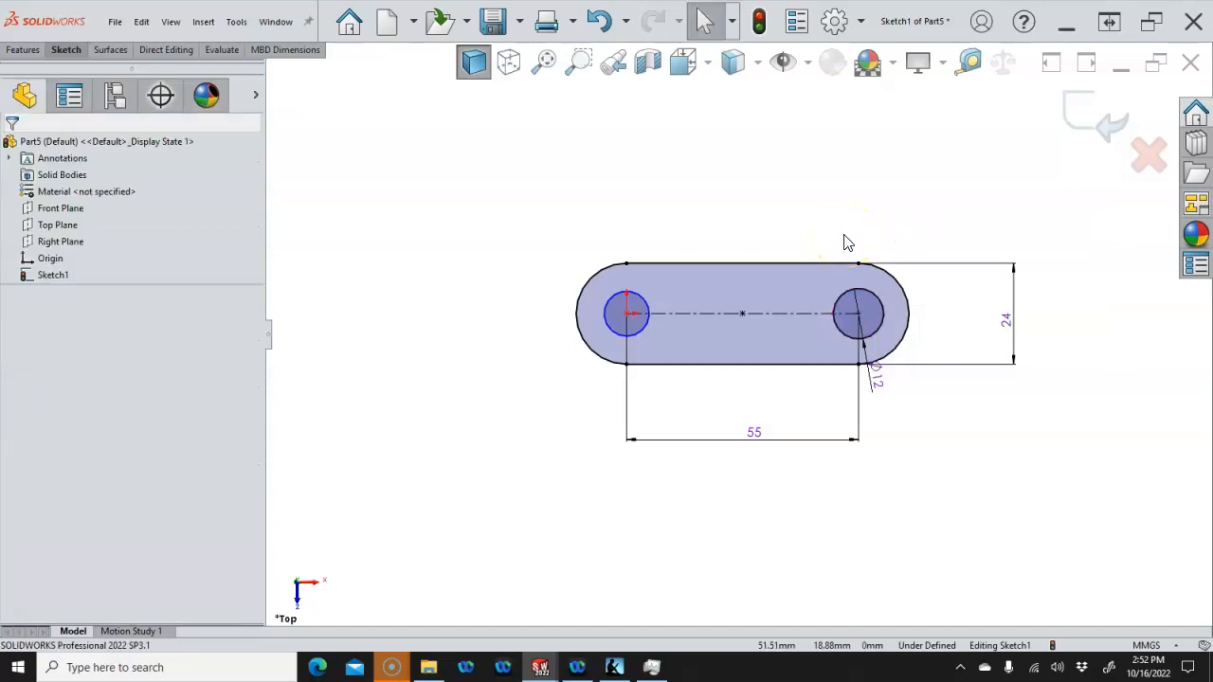
# Dimension the circle at the origin with a diameter of 16 mm
pyautogui.rightClick(689, 193)
pyautogui.click(848, 175)
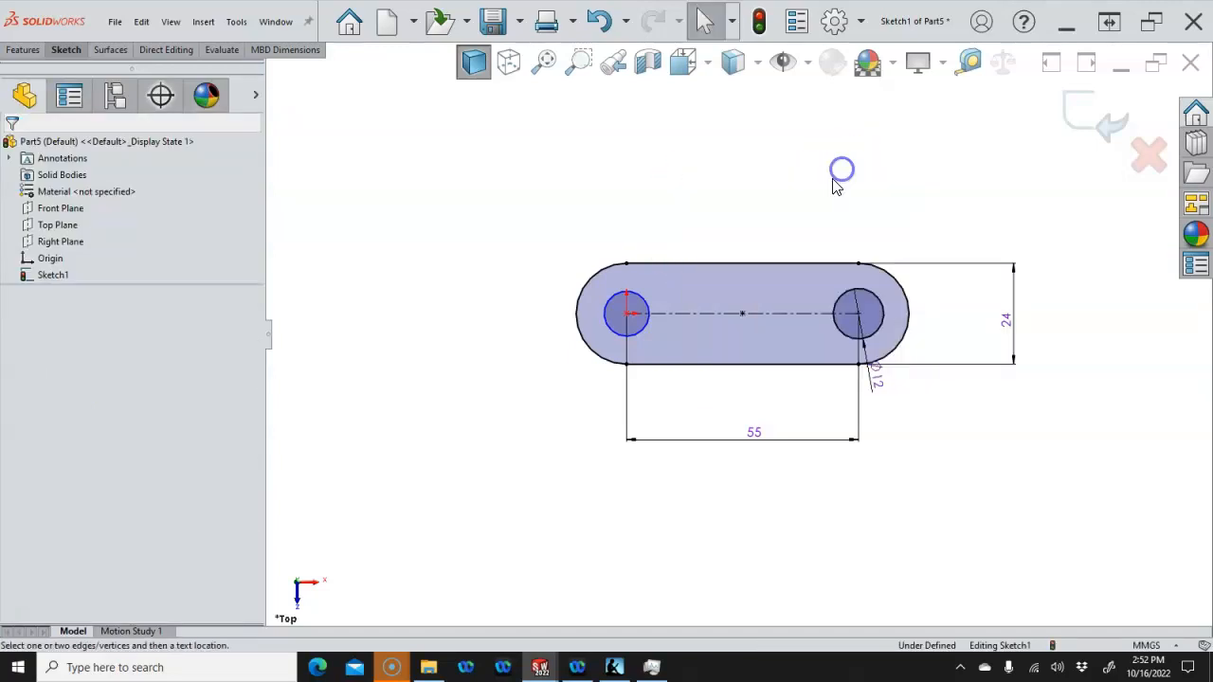
pyautogui.click(541, 228)
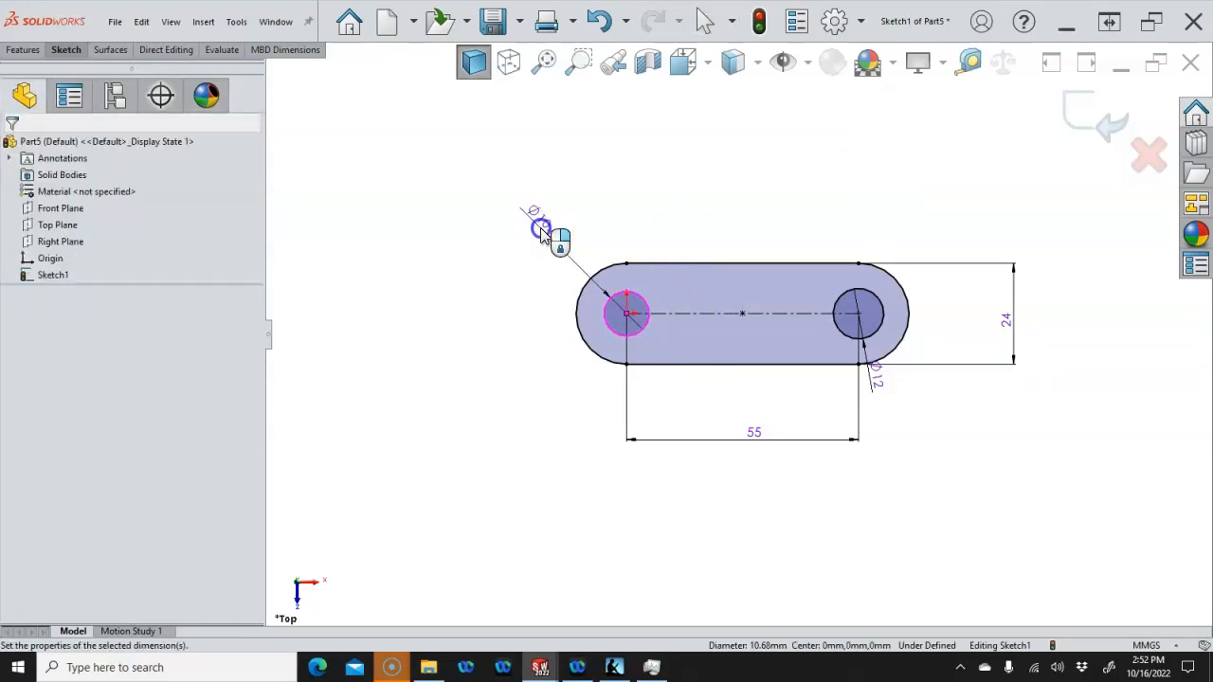
pyautogui.click(541, 228)
pyautogui.write('10')
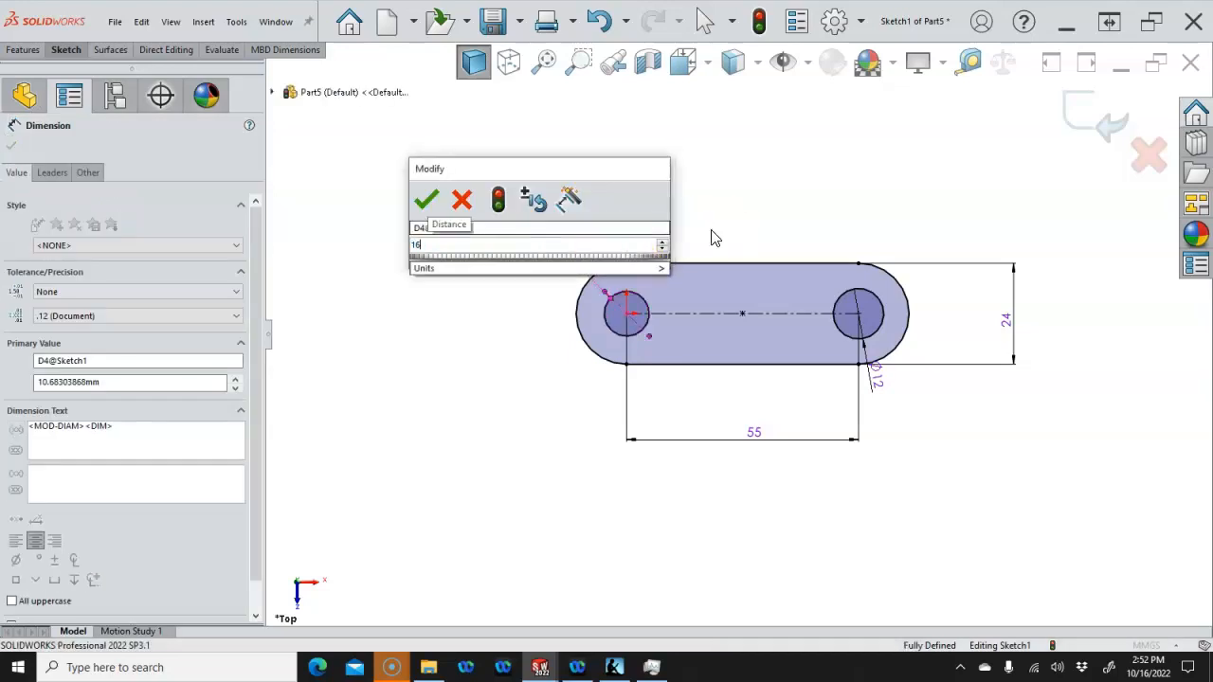
pyautogui.press('Return')
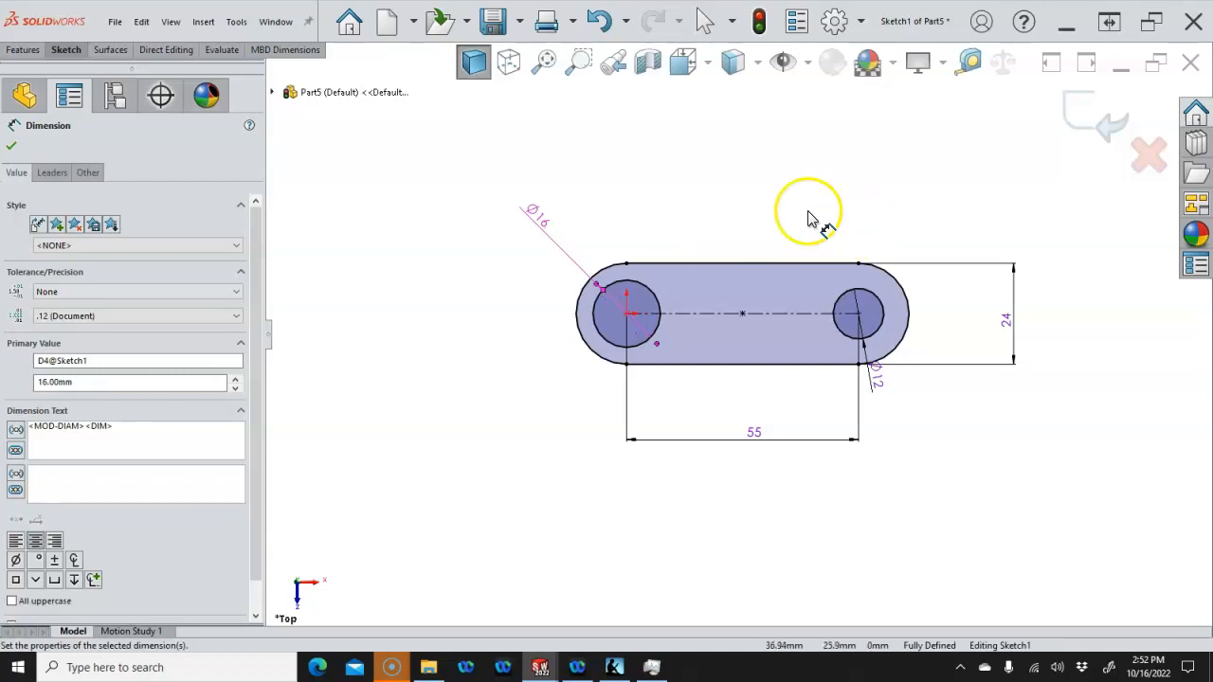
# Extrude the slot profile with its two holes to a blind depth of 10 mm
pyautogui.click(21, 49)
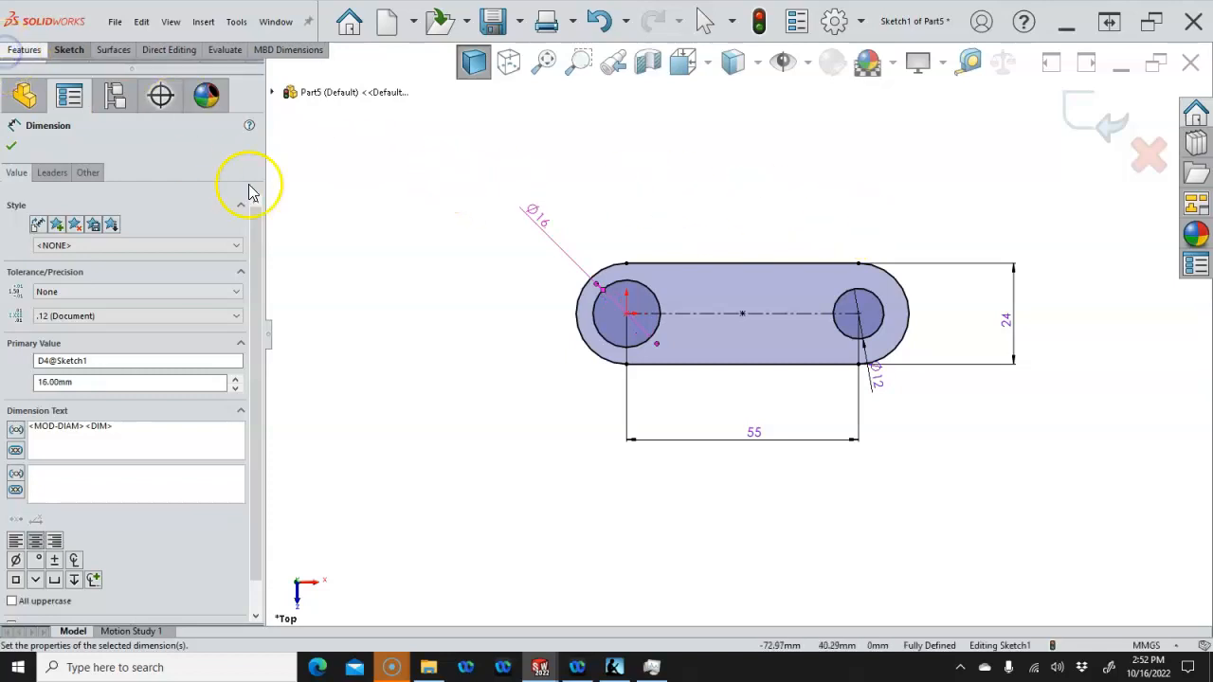
pyautogui.click(27, 90)
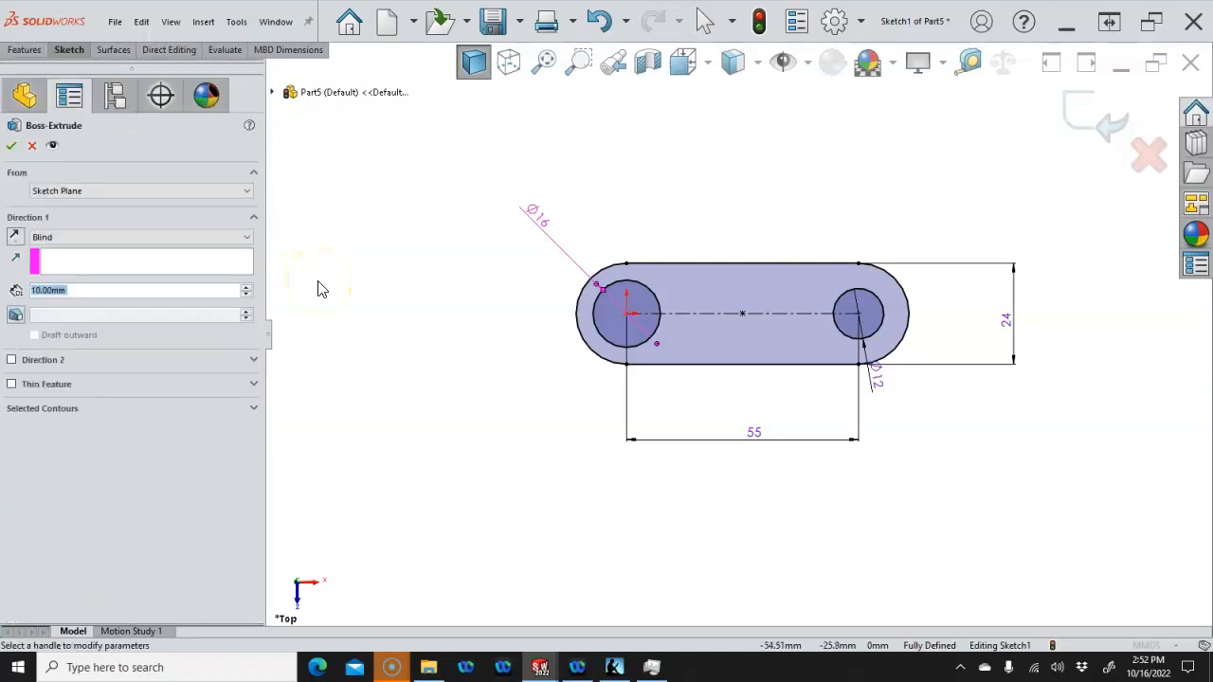
pyautogui.write('10')
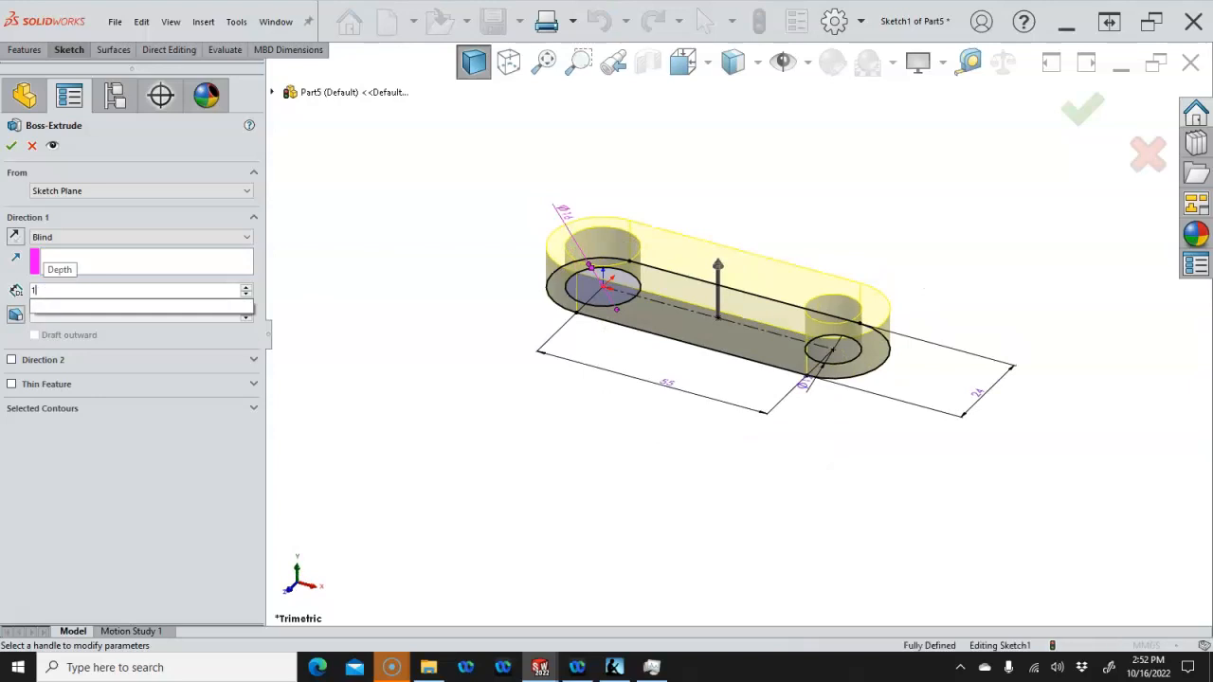
pyautogui.press('Return')
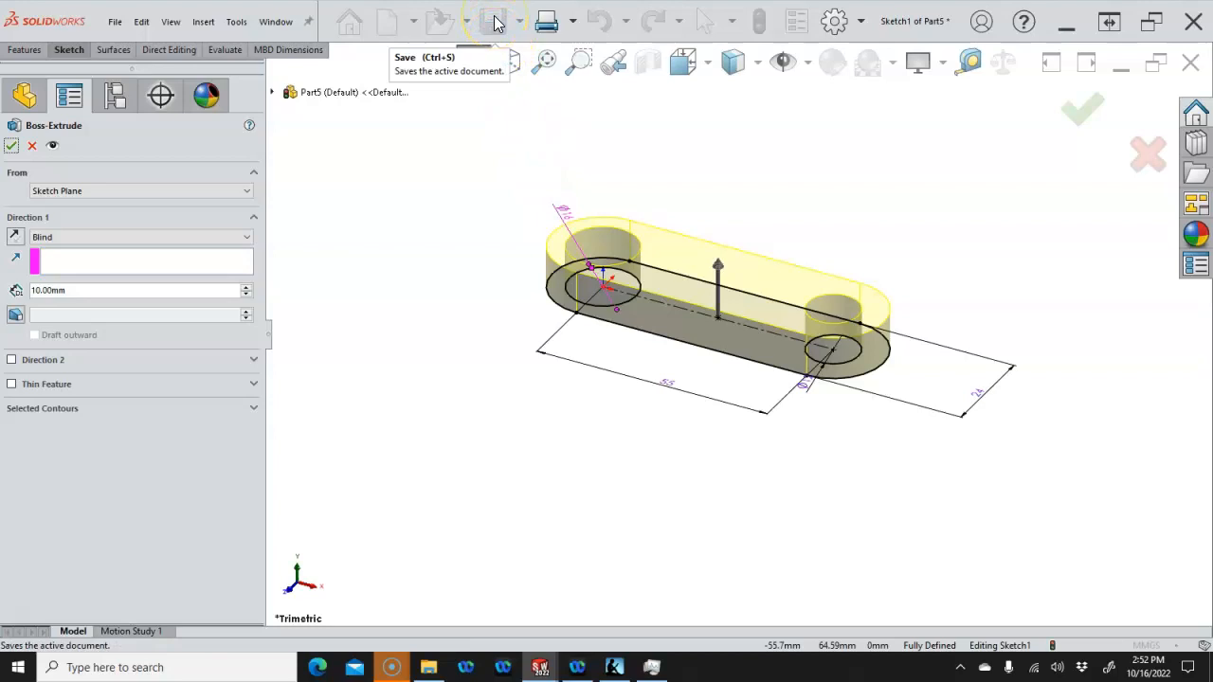
pyautogui.click(10, 147)
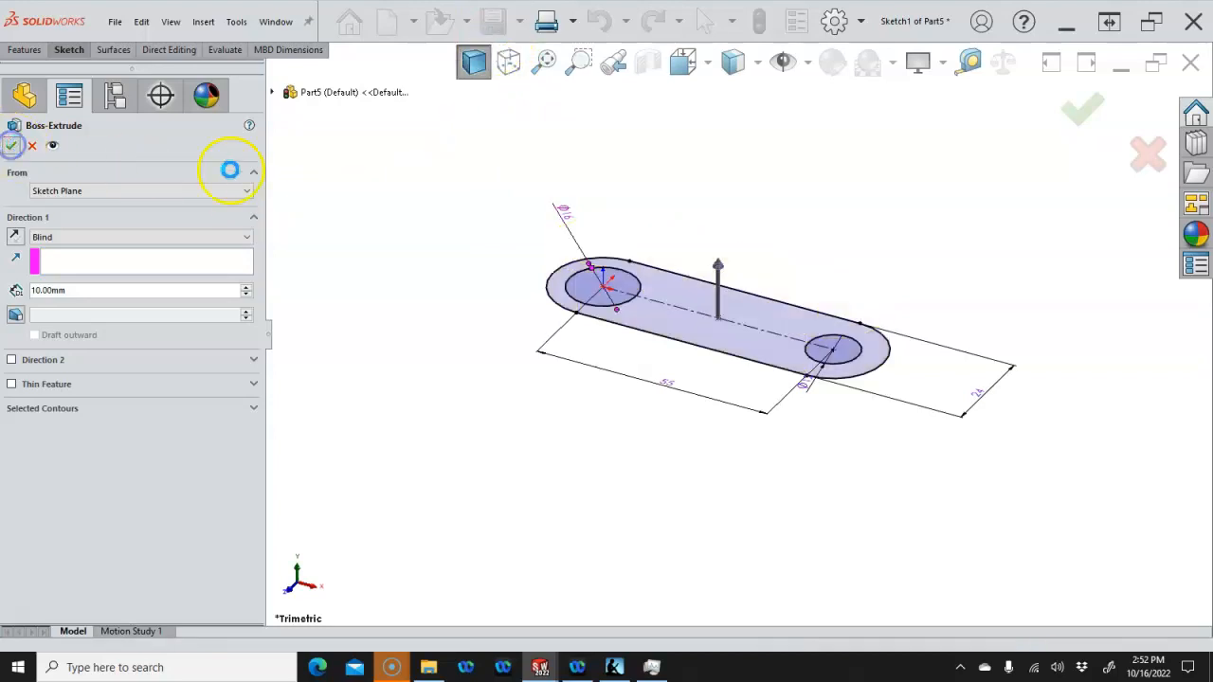
# Save the part as Link in the Assign04 folder and close both the Link and C-Bracket parts
pyautogui.click(493, 20)
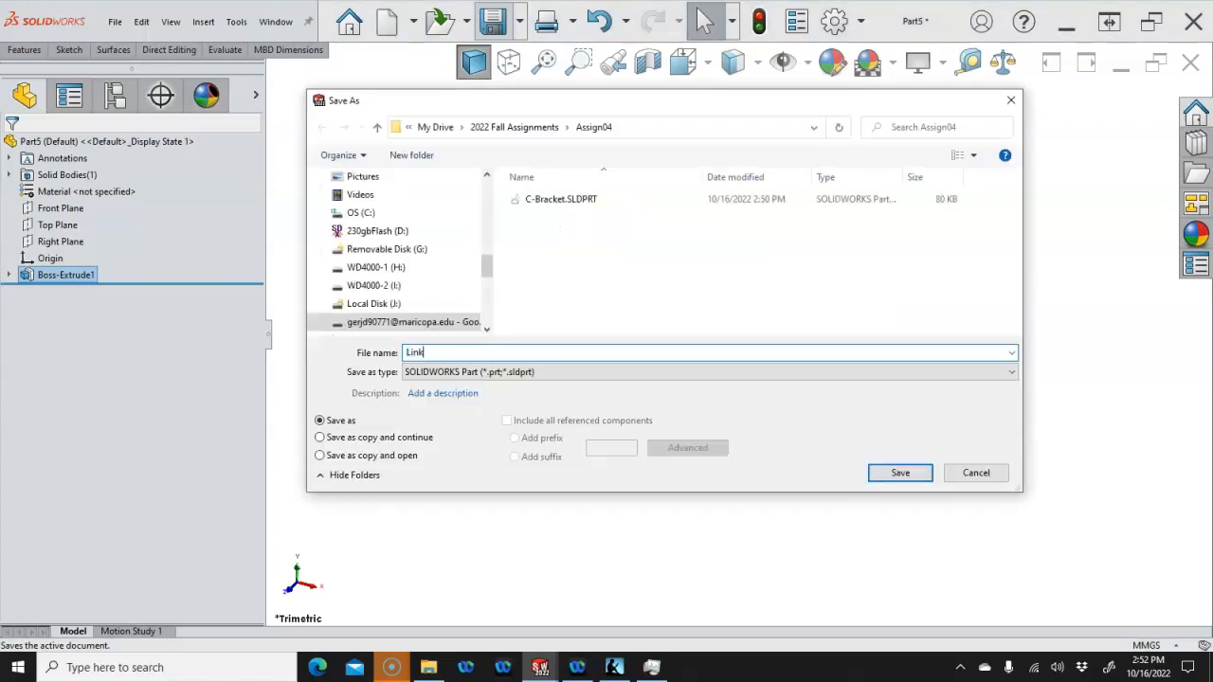
pyautogui.click(900, 472)
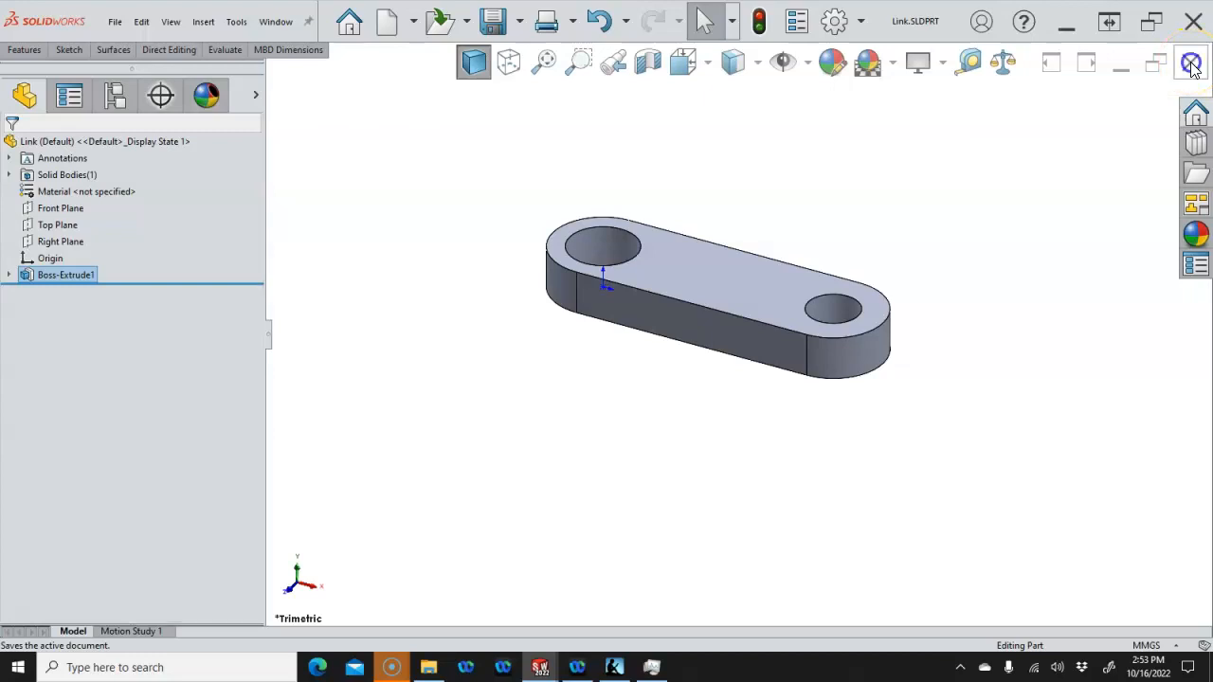
pyautogui.click(1190, 64)
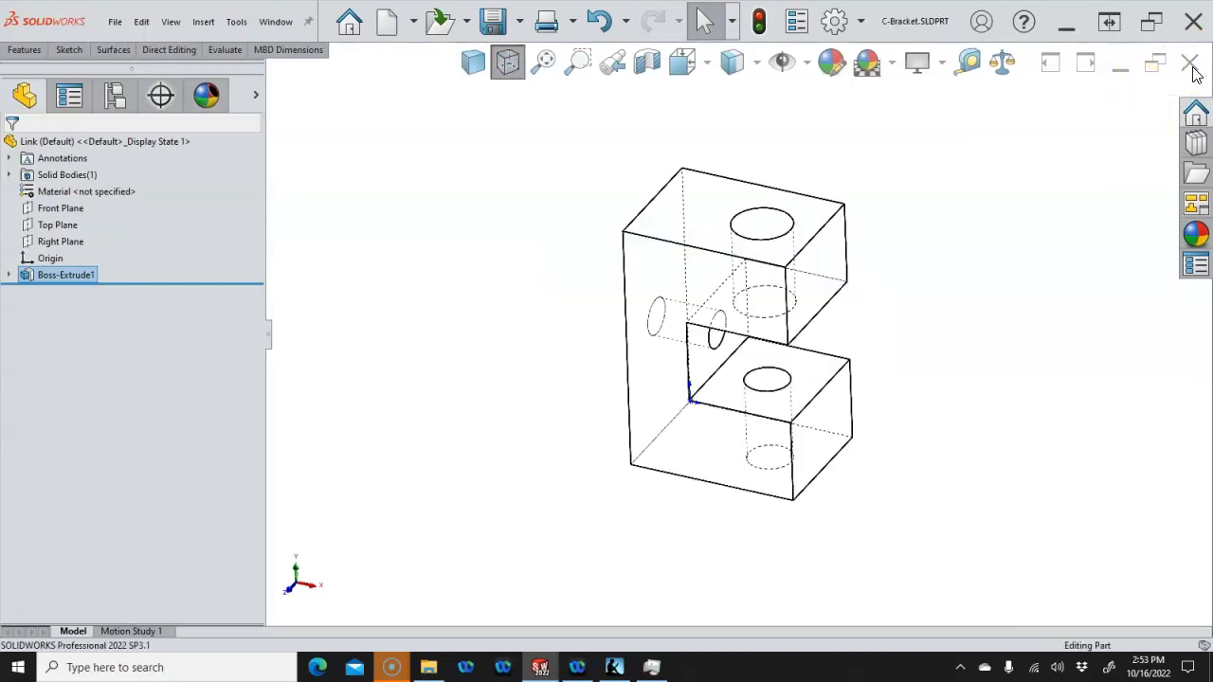
pyautogui.hotkey('ctrl', 'w')
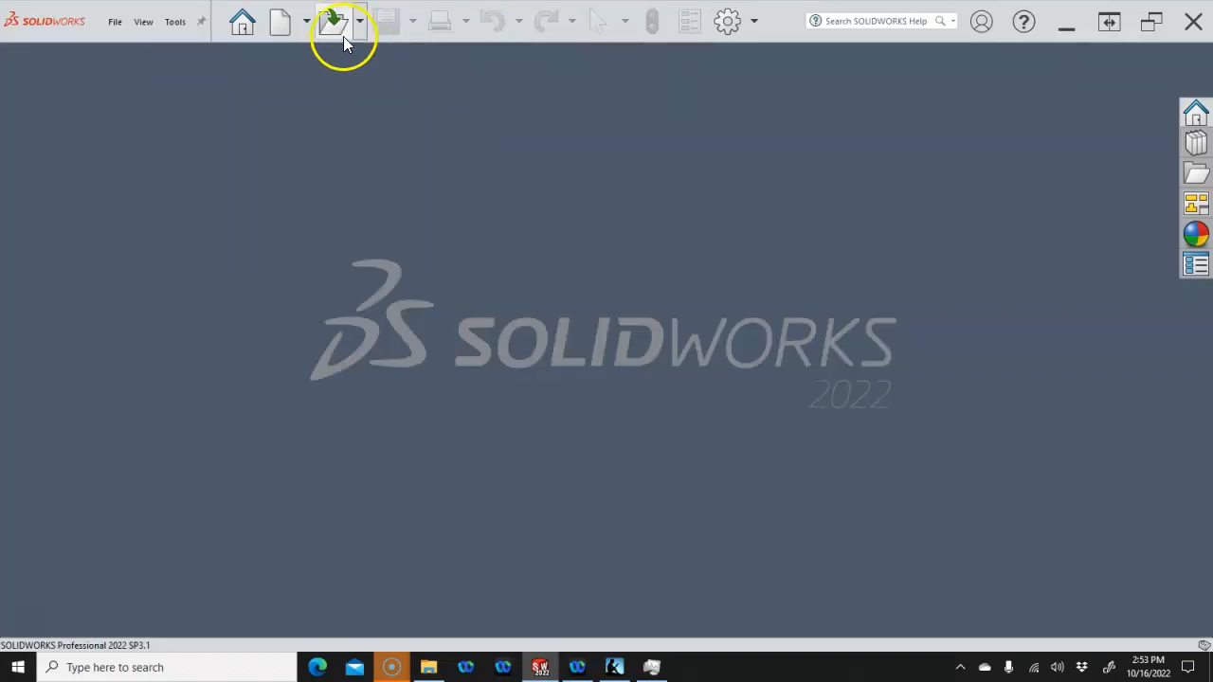
# Create a new part and, after consulting Figure P6-10, start a sketch on its Right Plane
pyautogui.click(279, 21)
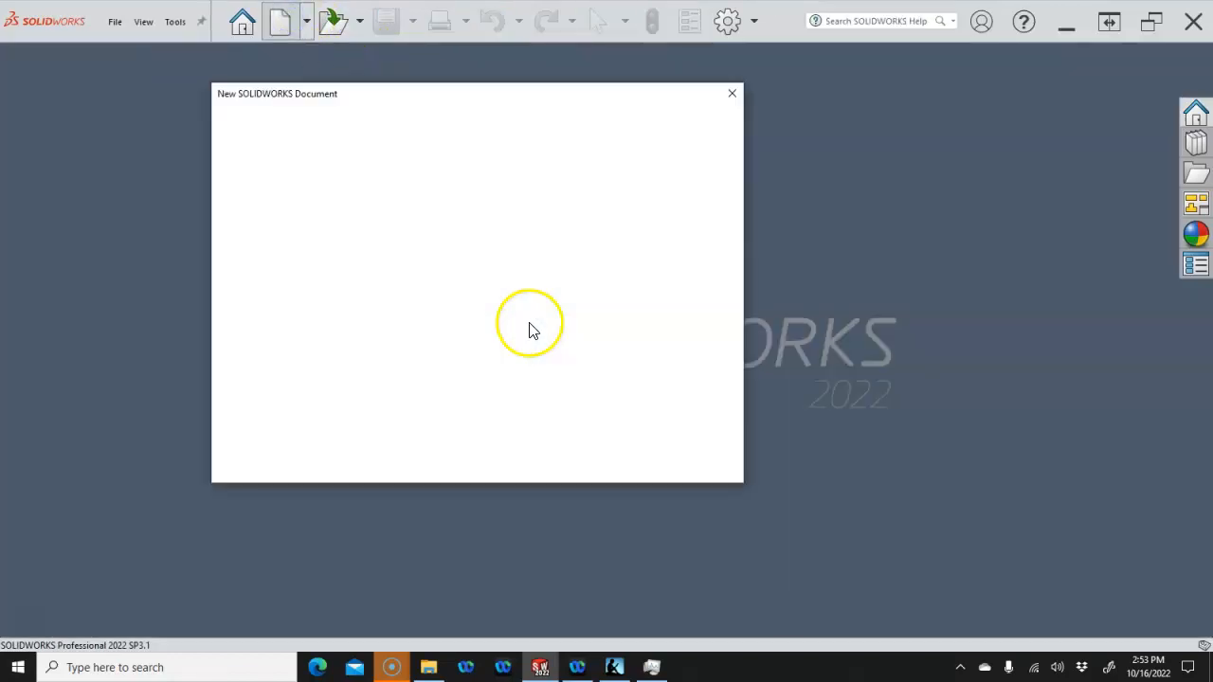
pyautogui.doubleClick(310, 153)
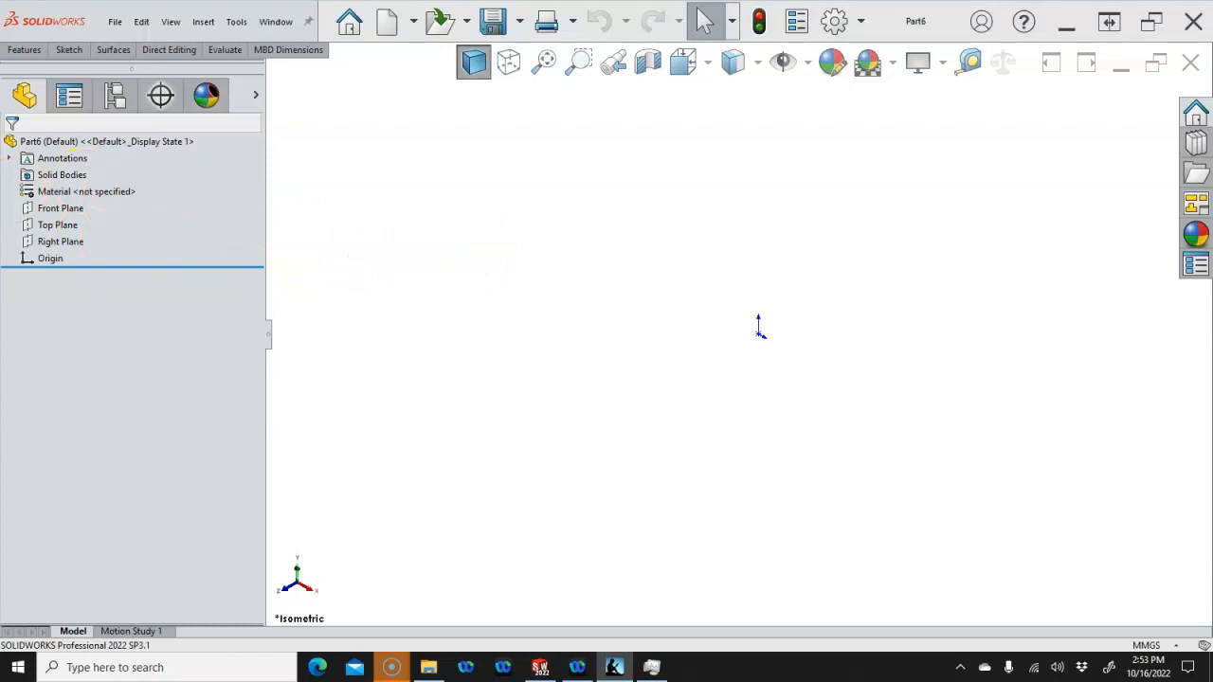
pyautogui.moveTo(0, 102); pyautogui.dragTo(406, 105)
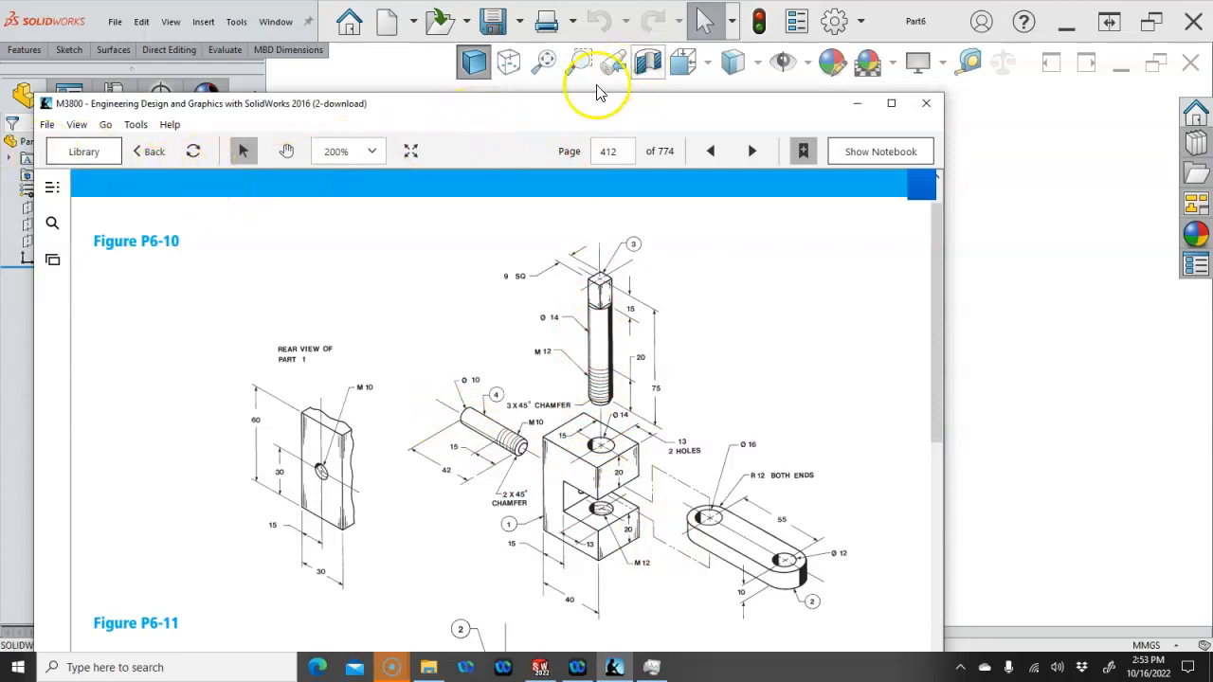
pyautogui.moveTo(585, 105); pyautogui.dragTo(0, 76)
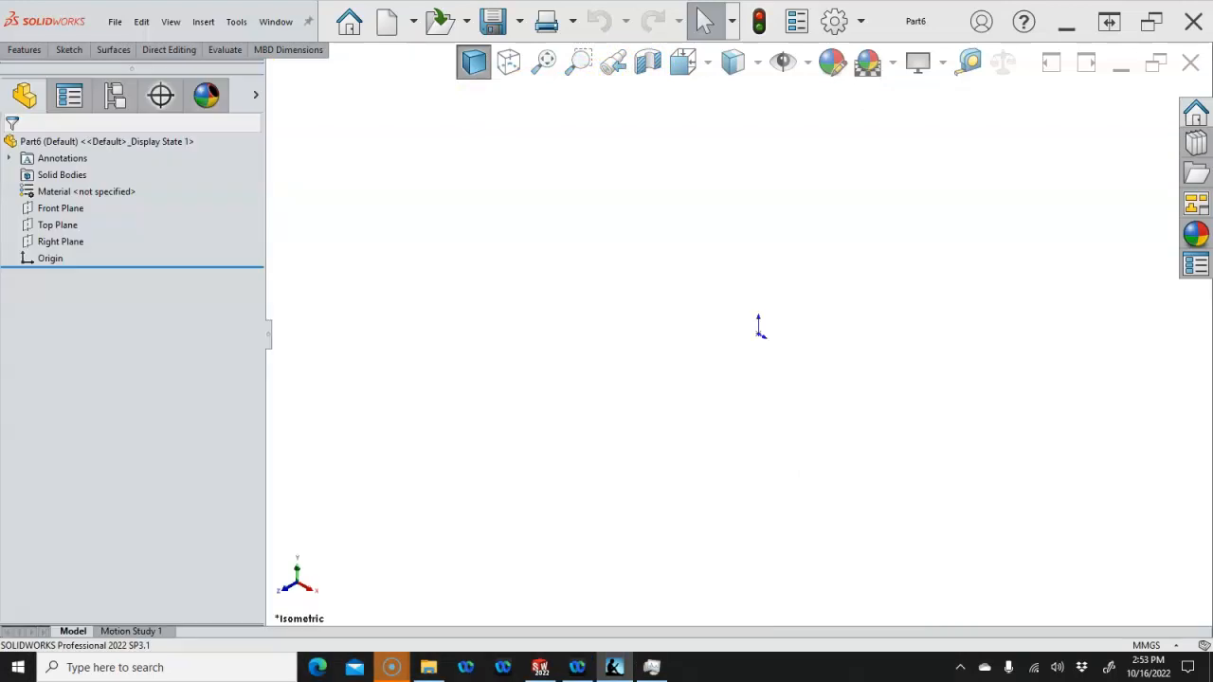
pyautogui.click(62, 243)
pyautogui.click(80, 220)
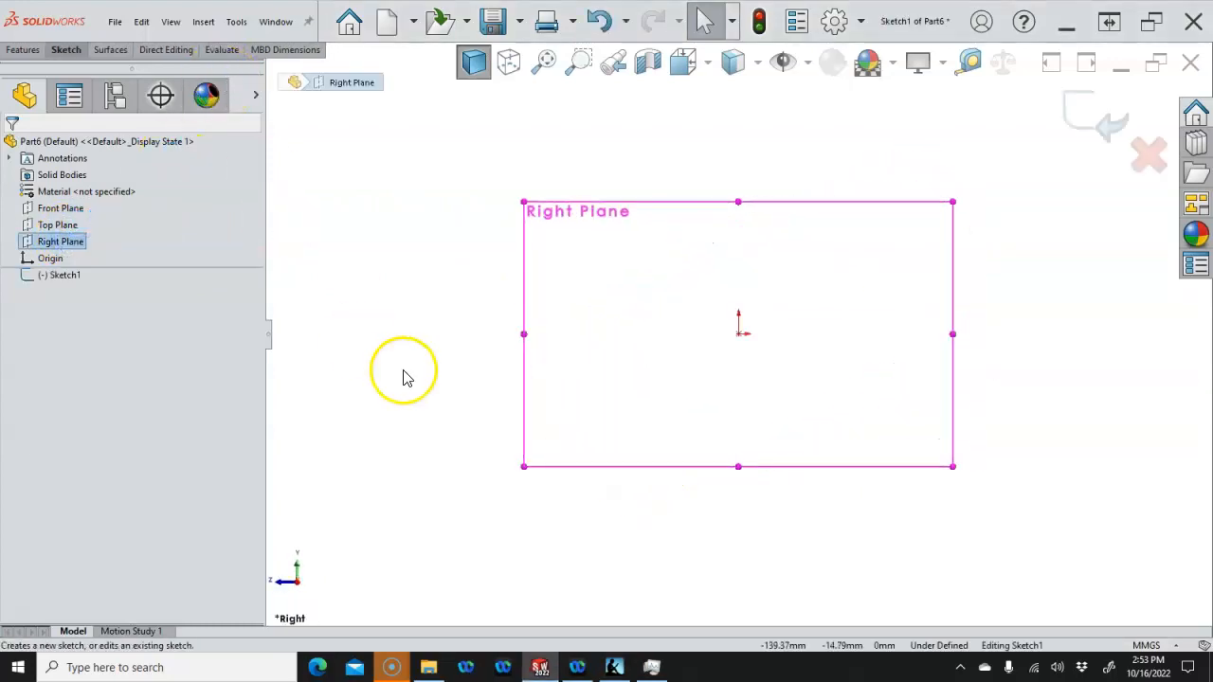
# Sketch a 10 mm diameter circle centred on the origin in the Right Plane sketch
pyautogui.press('s')
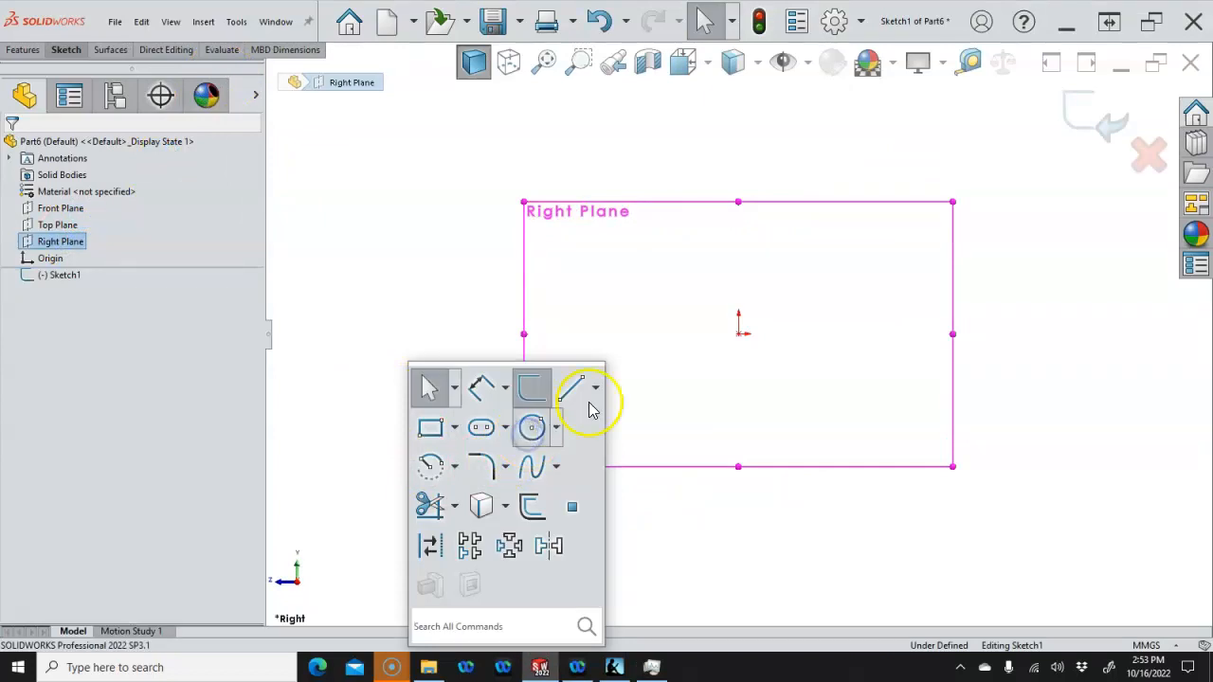
pyautogui.click(530, 427)
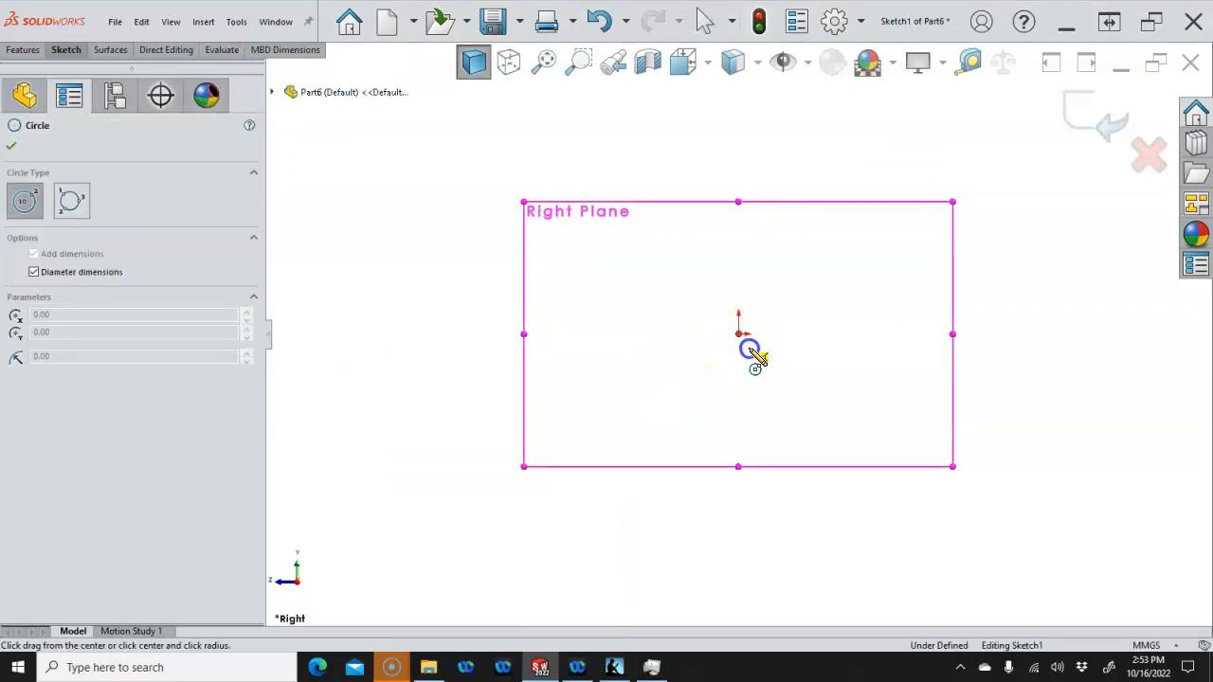
pyautogui.click(738, 334)
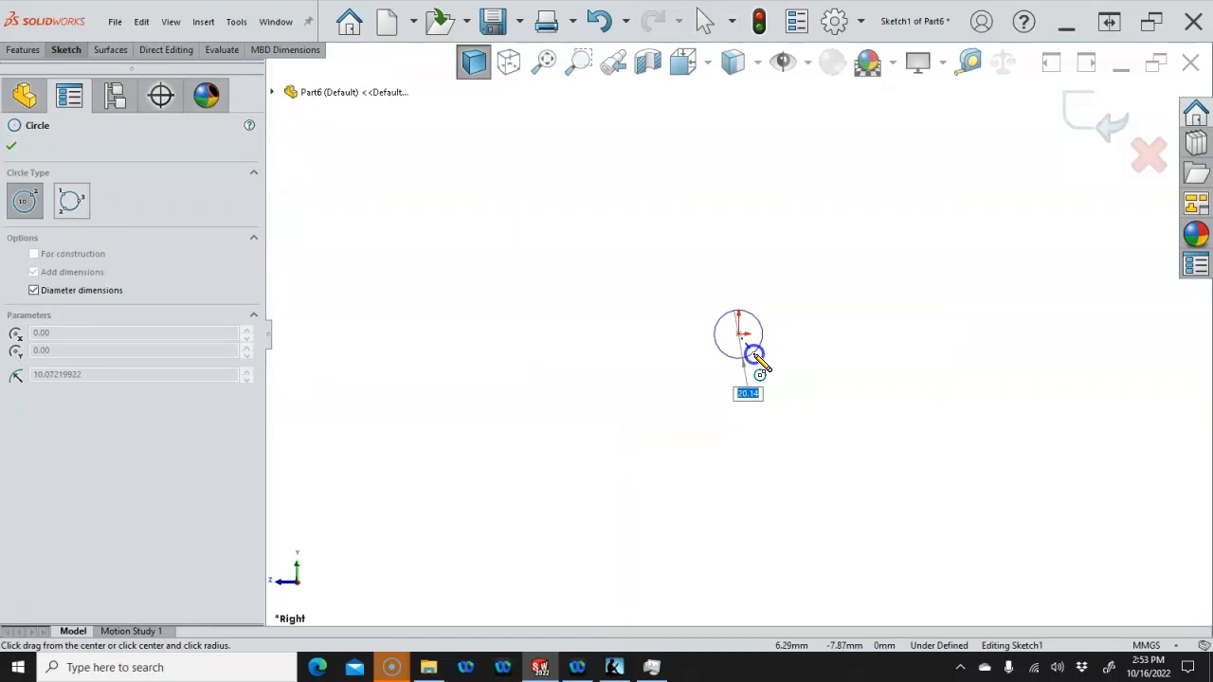
pyautogui.press('Return')
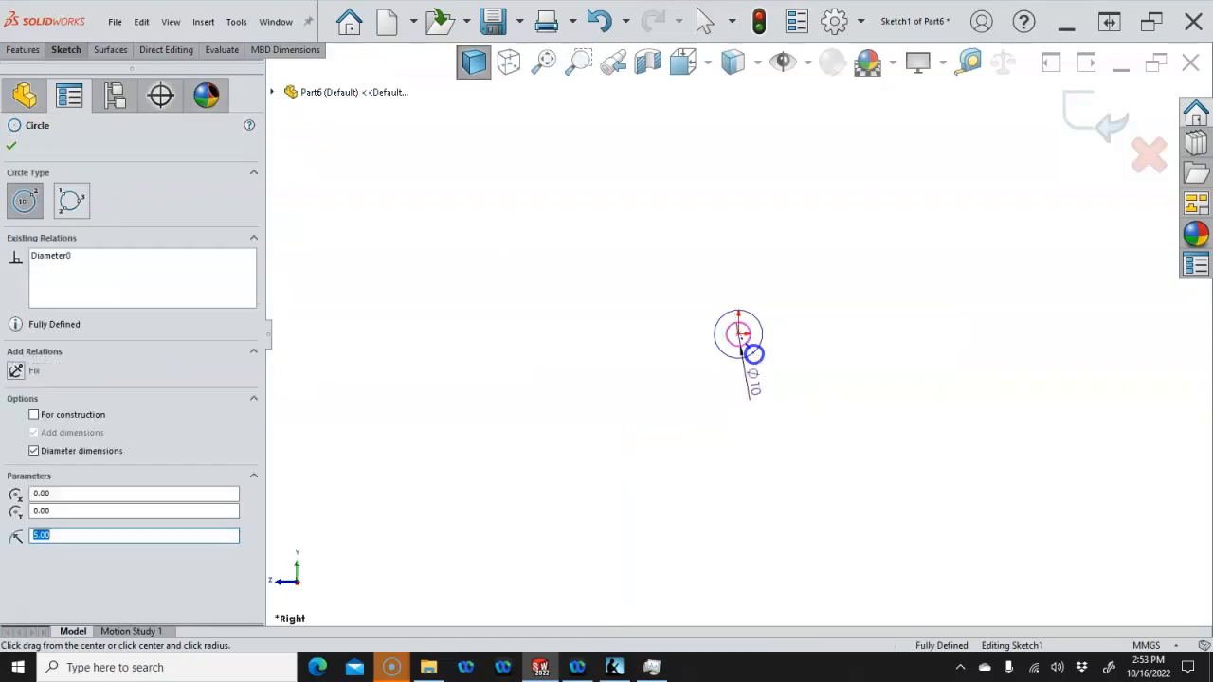
pyautogui.rightClick(566, 305)
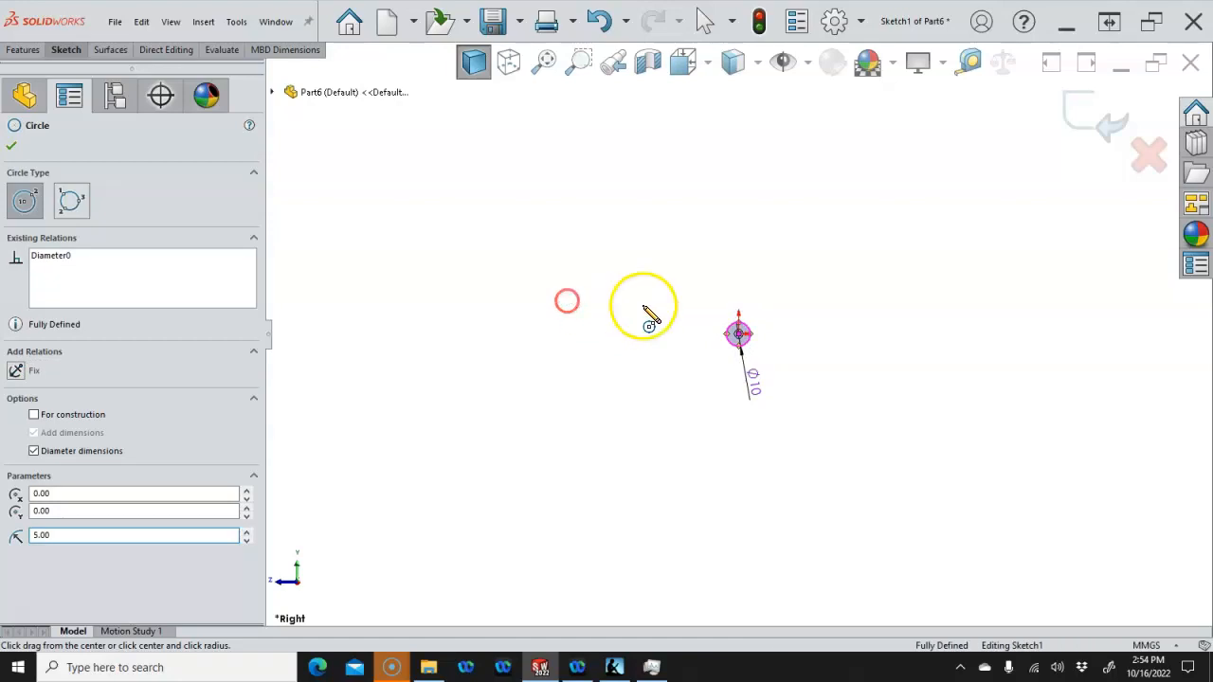
# Extrude the circle to a blind depth of 42 mm in the reversed direction
pyautogui.click(758, 279)
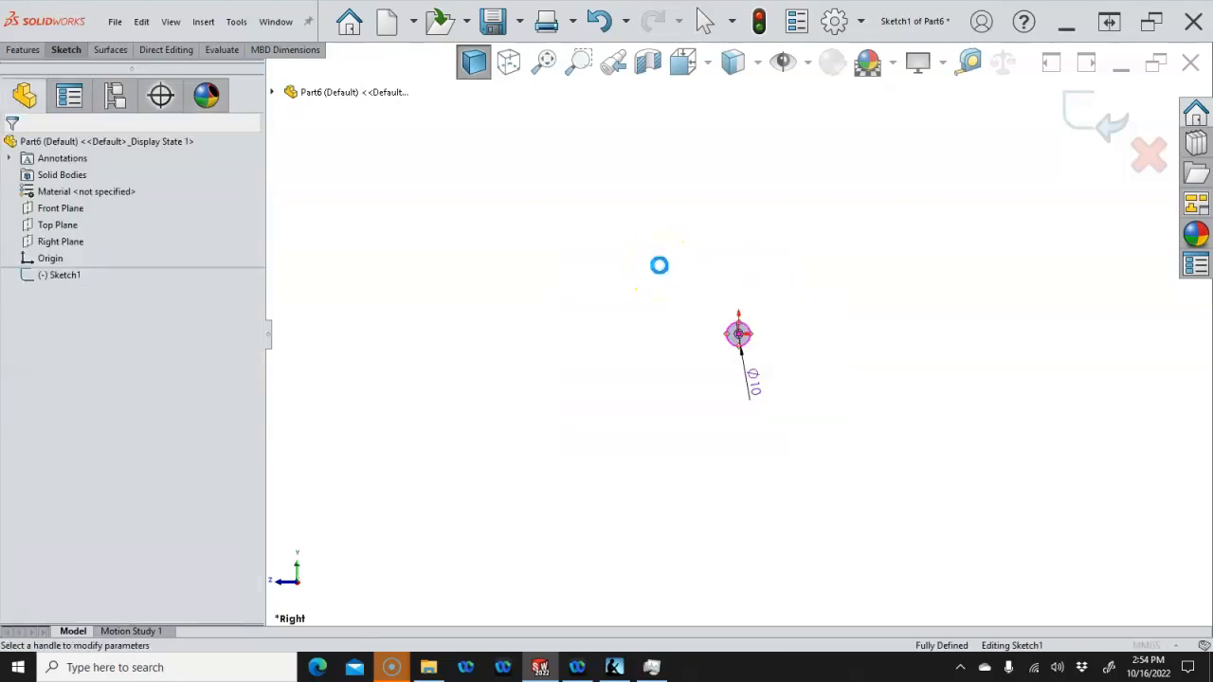
pyautogui.write('42')
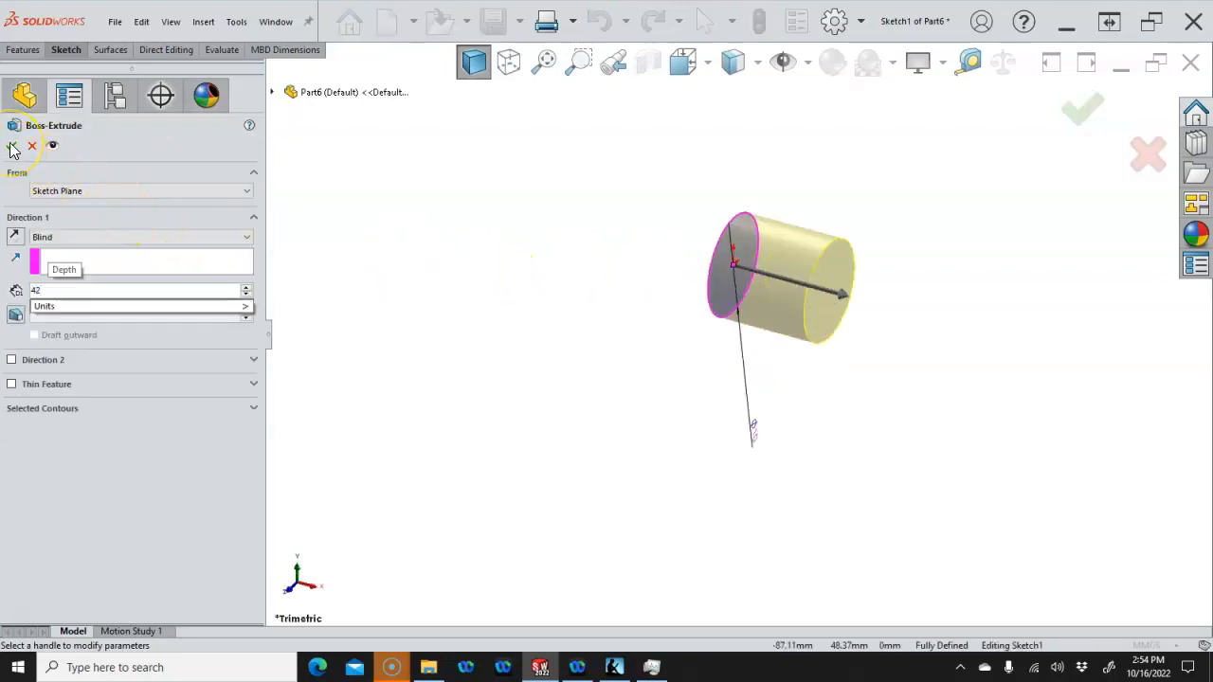
pyautogui.press('Return')
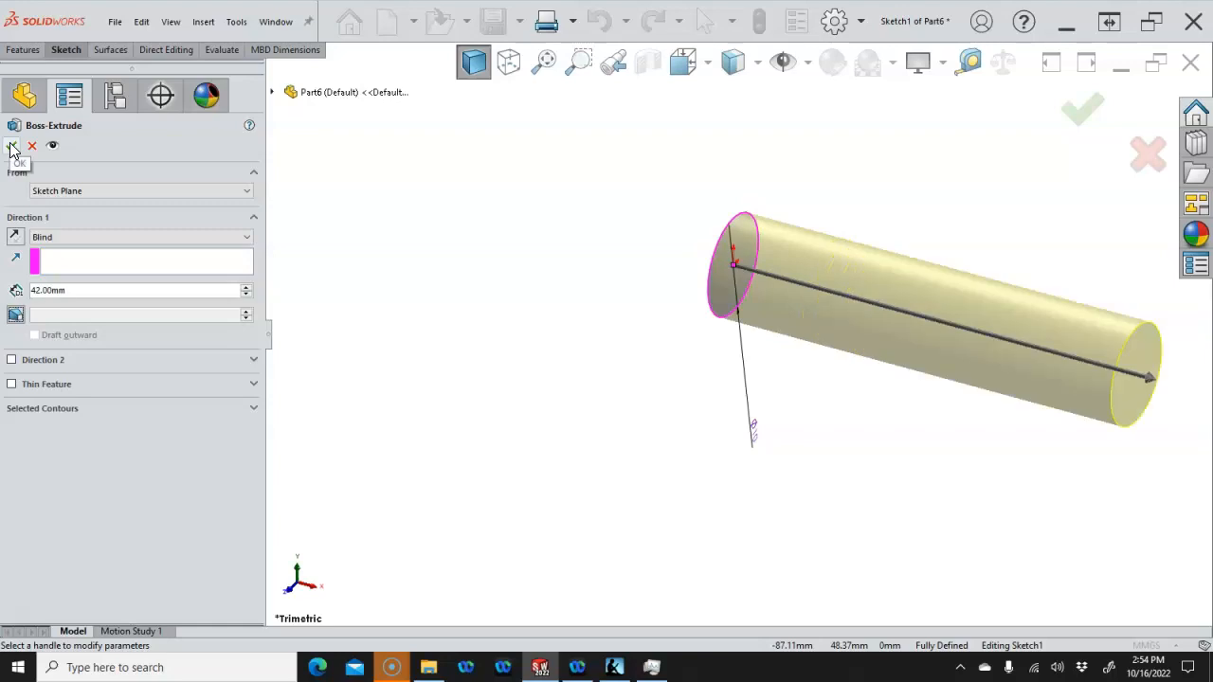
pyautogui.click(15, 237)
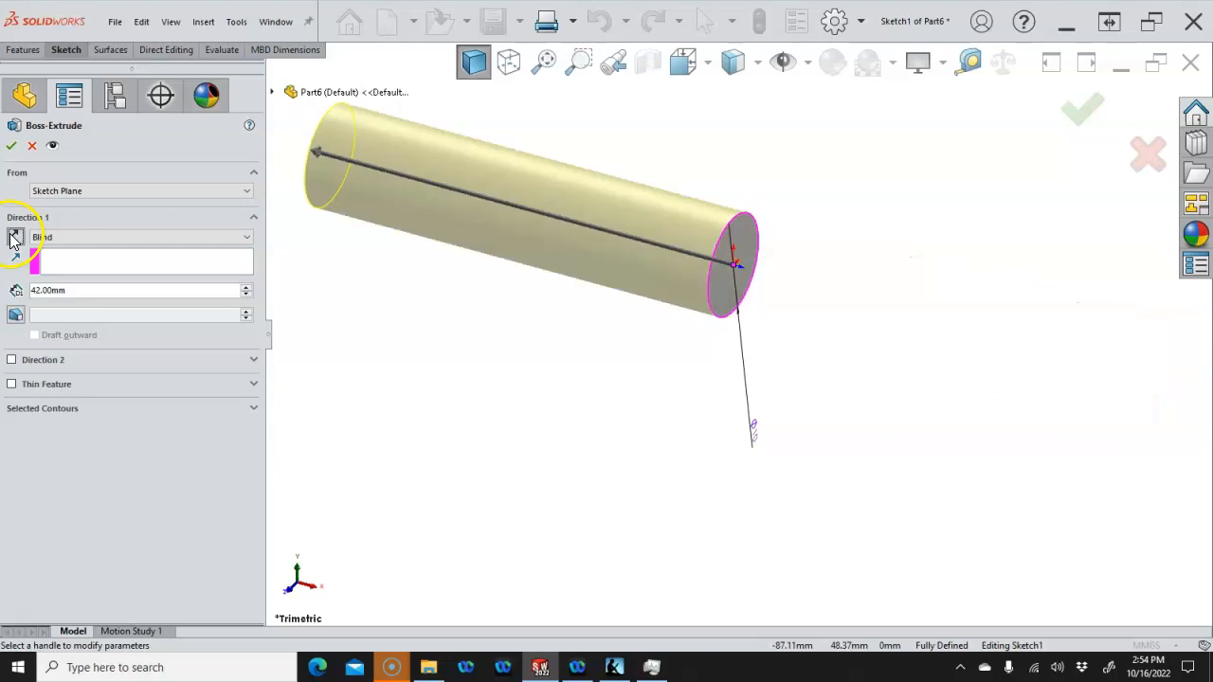
pyautogui.click(12, 145)
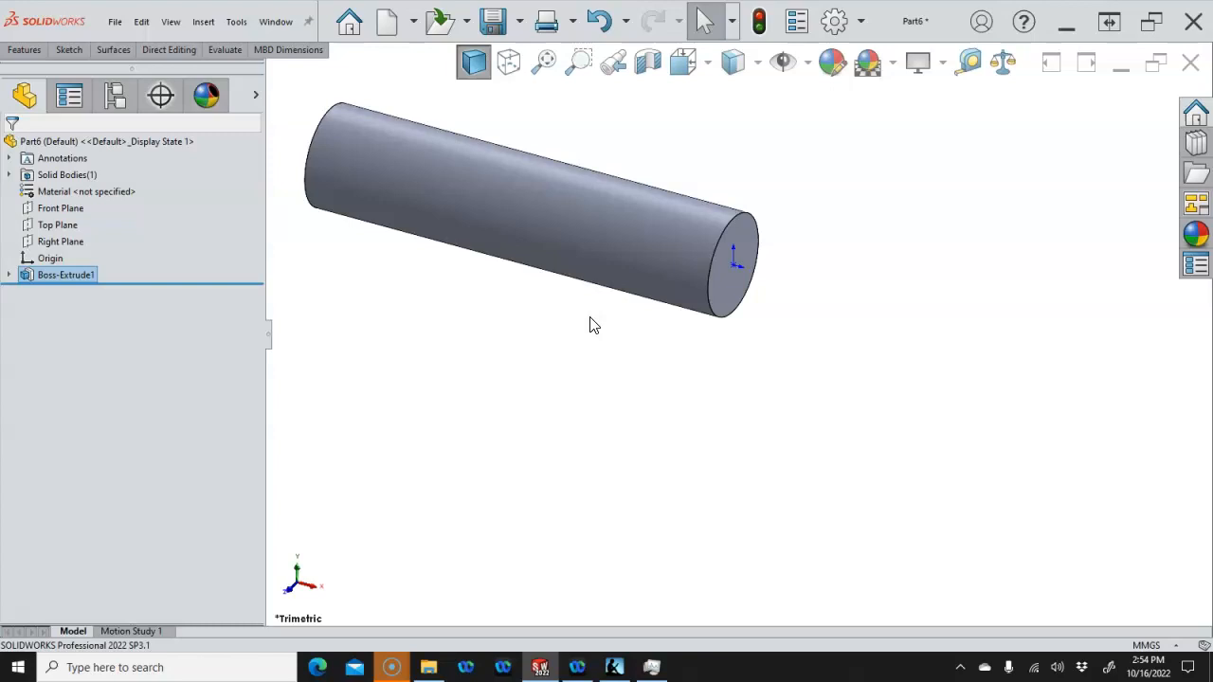
pyautogui.click(706, 298)
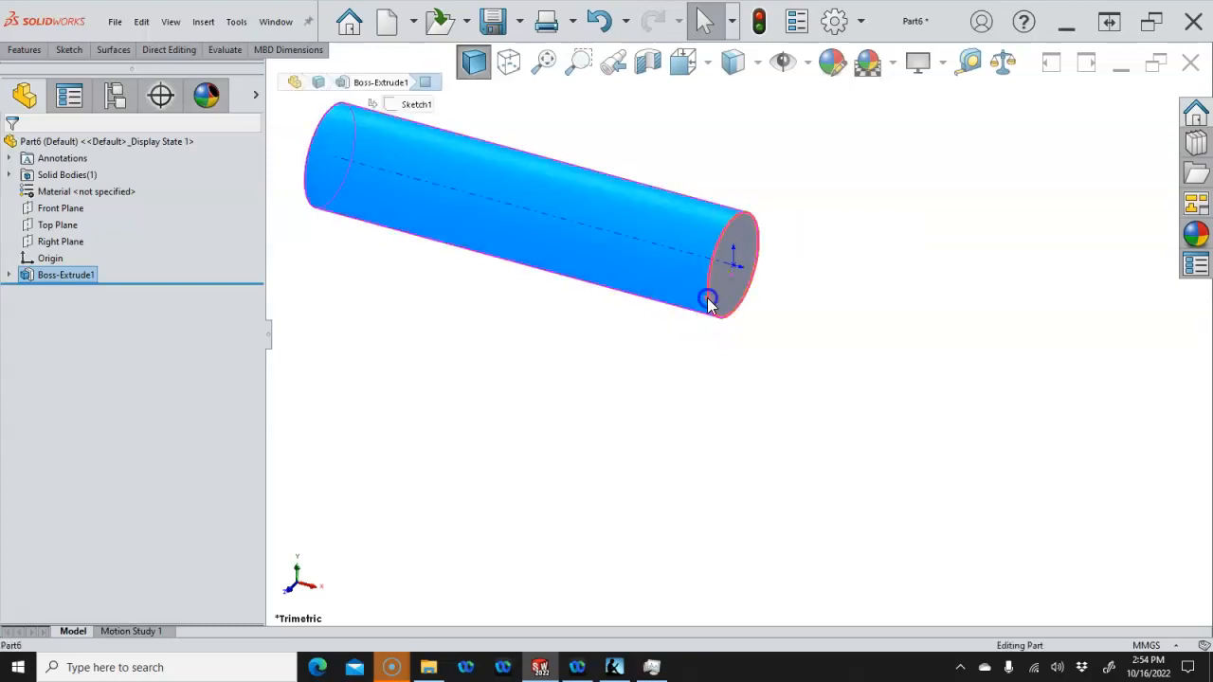
pyautogui.click(708, 299)
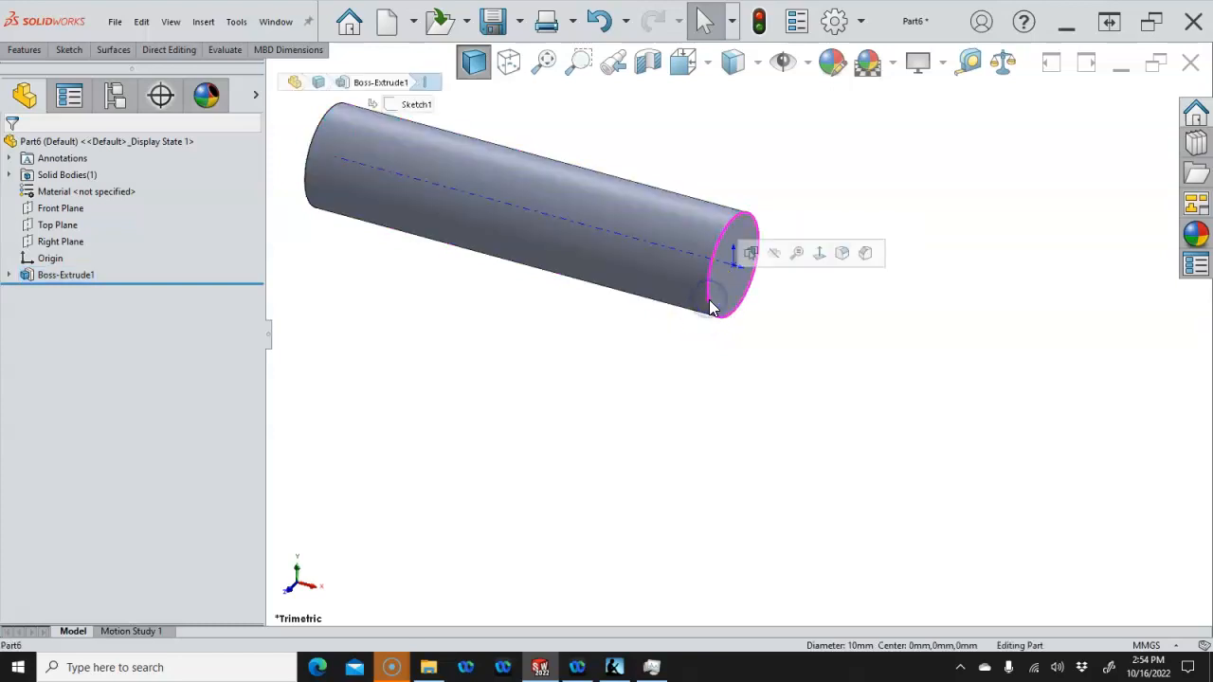
pyautogui.click(866, 253)
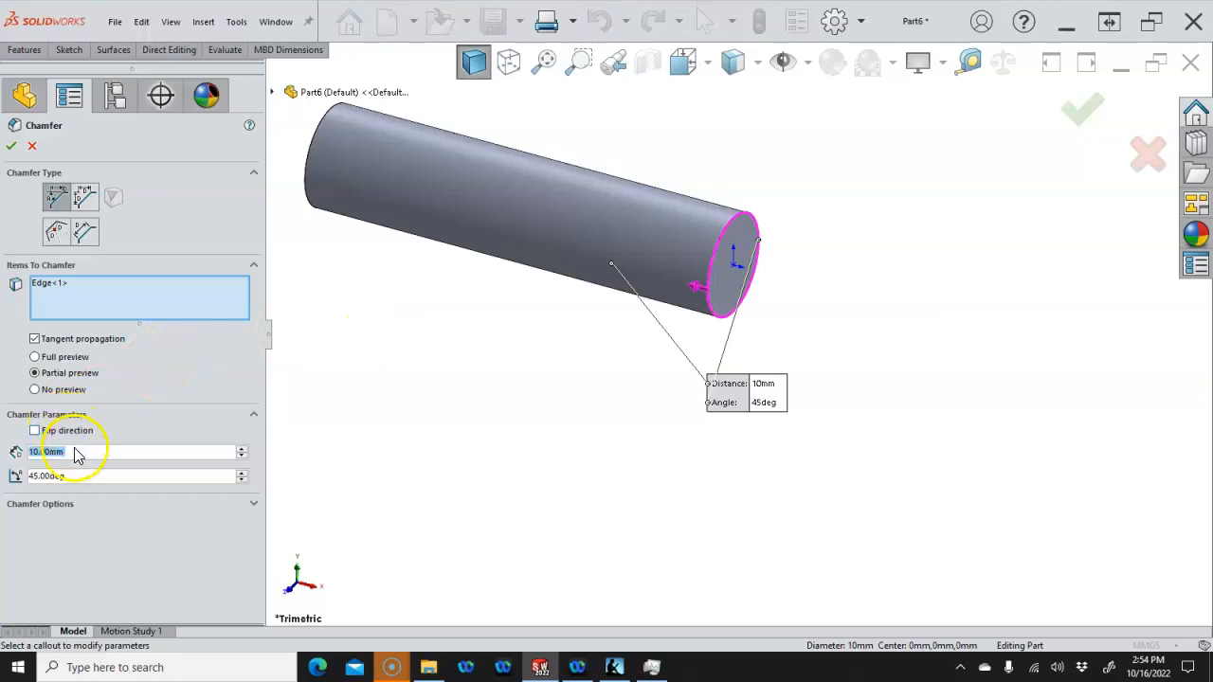
pyautogui.write('2')
pyautogui.moveTo(66, 487)
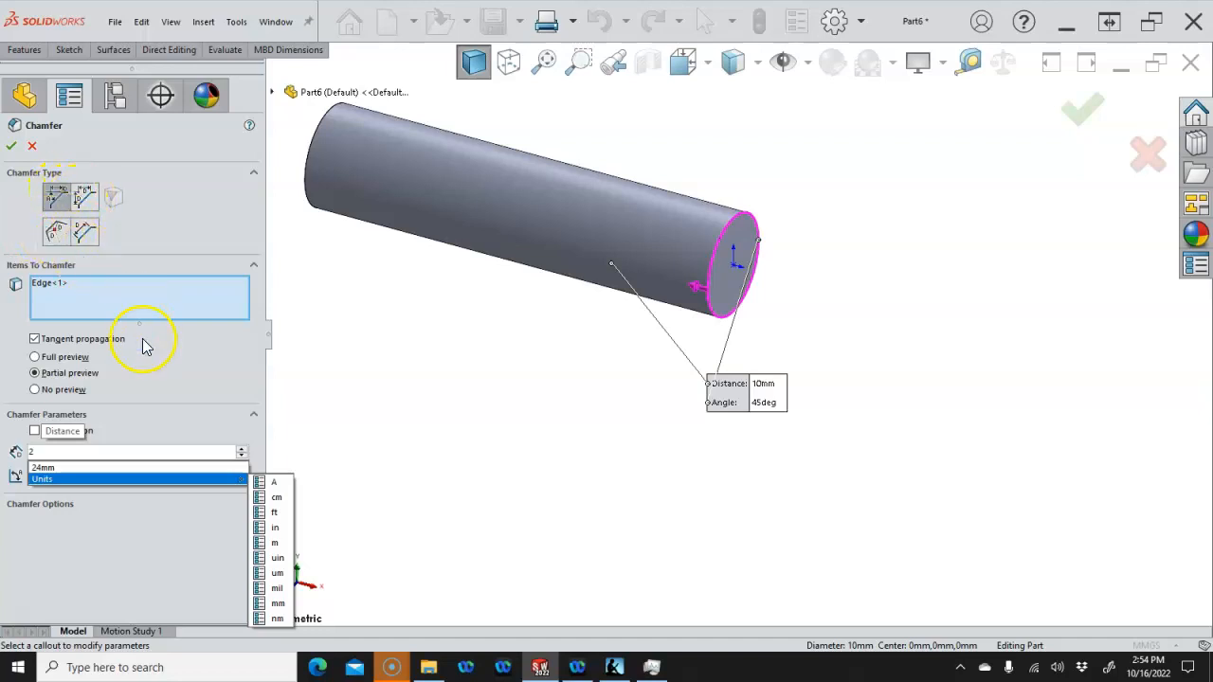
pyautogui.click(157, 370)
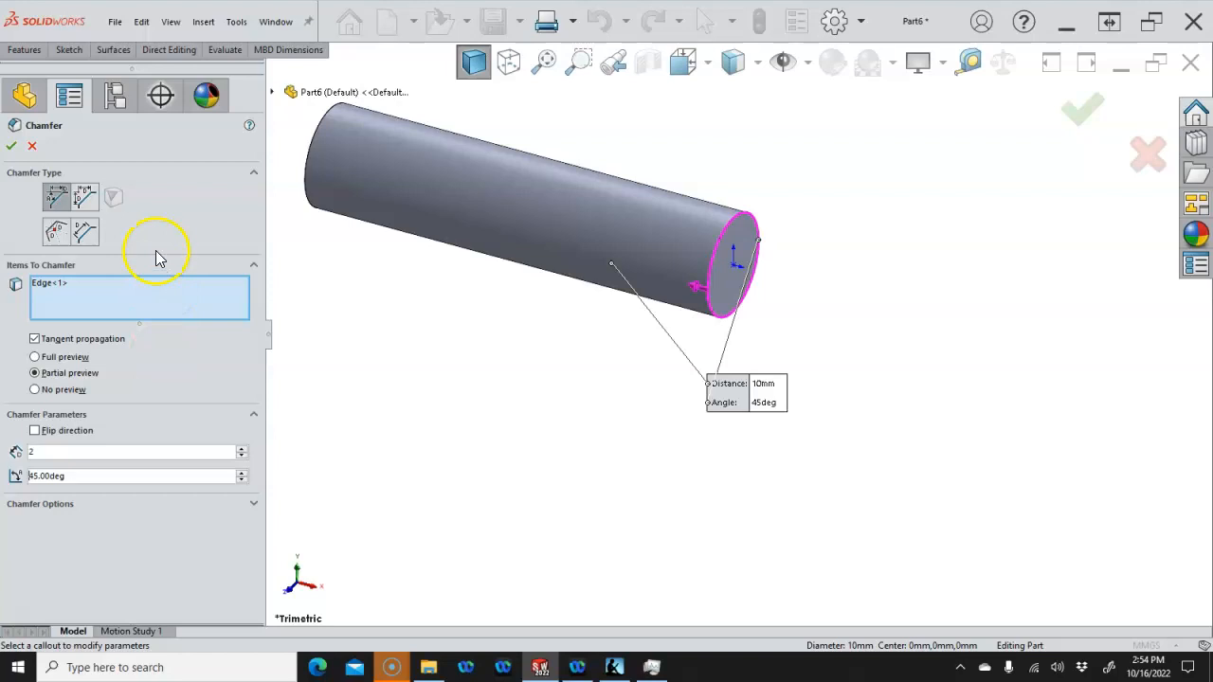
pyautogui.click(12, 147)
pyautogui.click(133, 201)
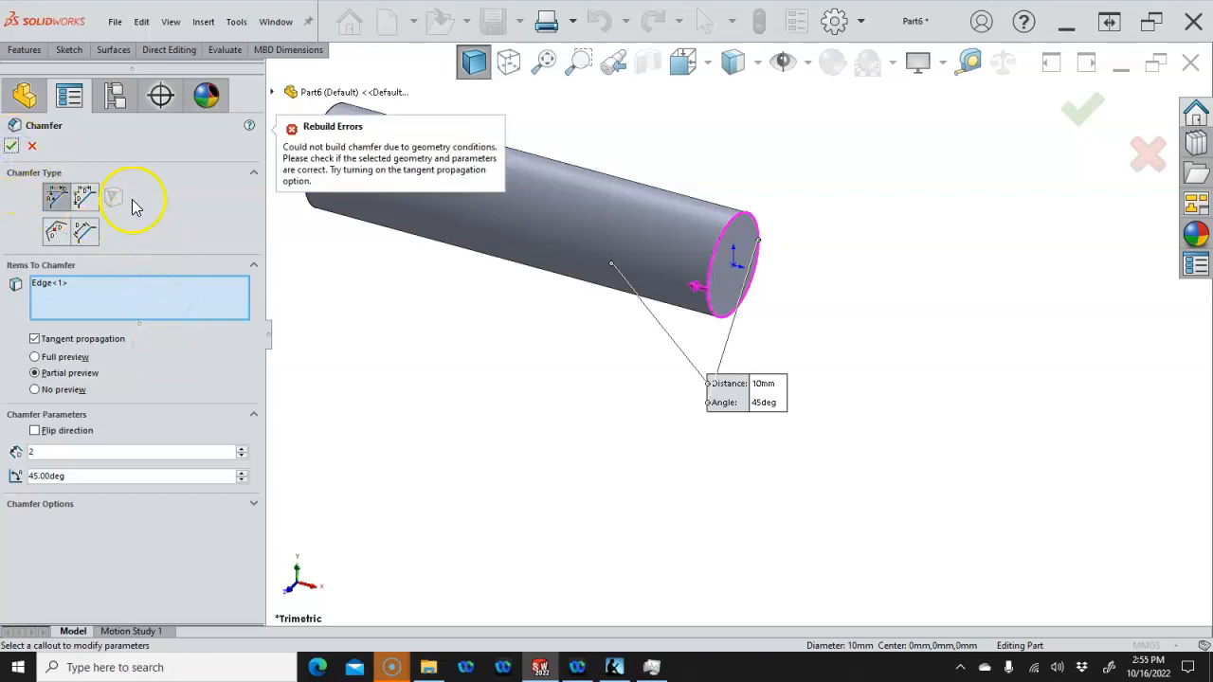
pyautogui.click(125, 454)
pyautogui.click(31, 145)
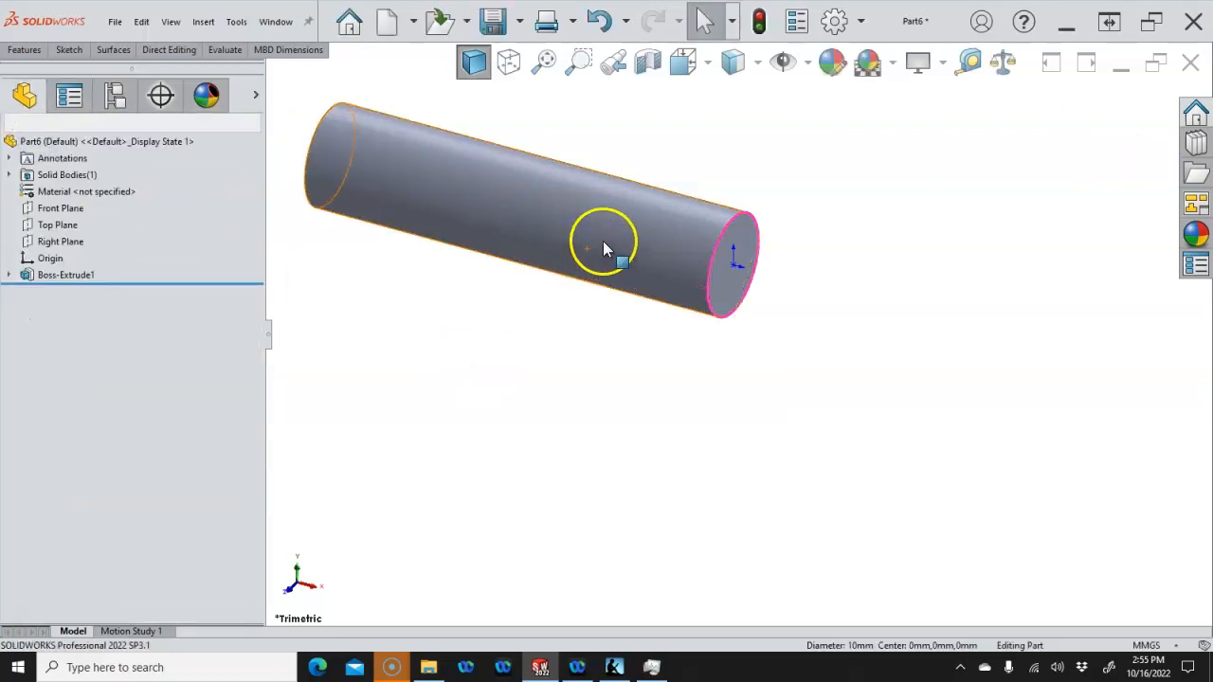
# Chamfer the circular edge of the cylinder's end face at the origin by 2 mm at 45 degrees
pyautogui.click(725, 322)
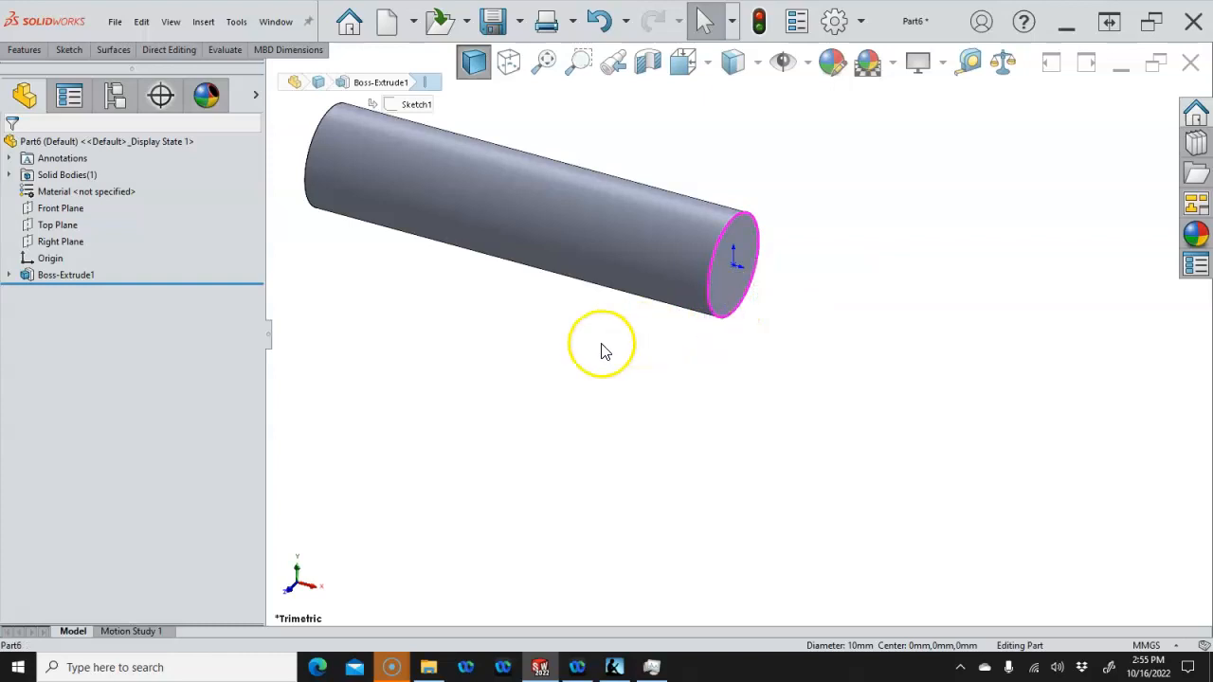
pyautogui.click(600, 343)
pyautogui.click(714, 320)
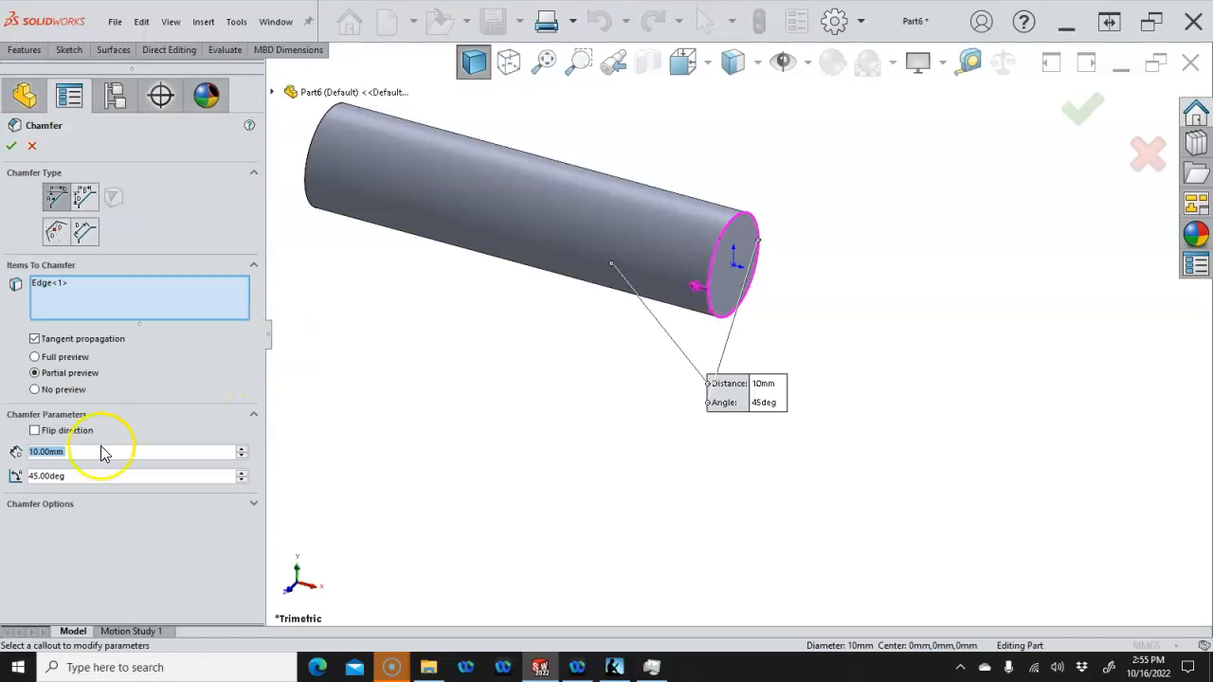
pyautogui.write('2')
pyautogui.press('Return')
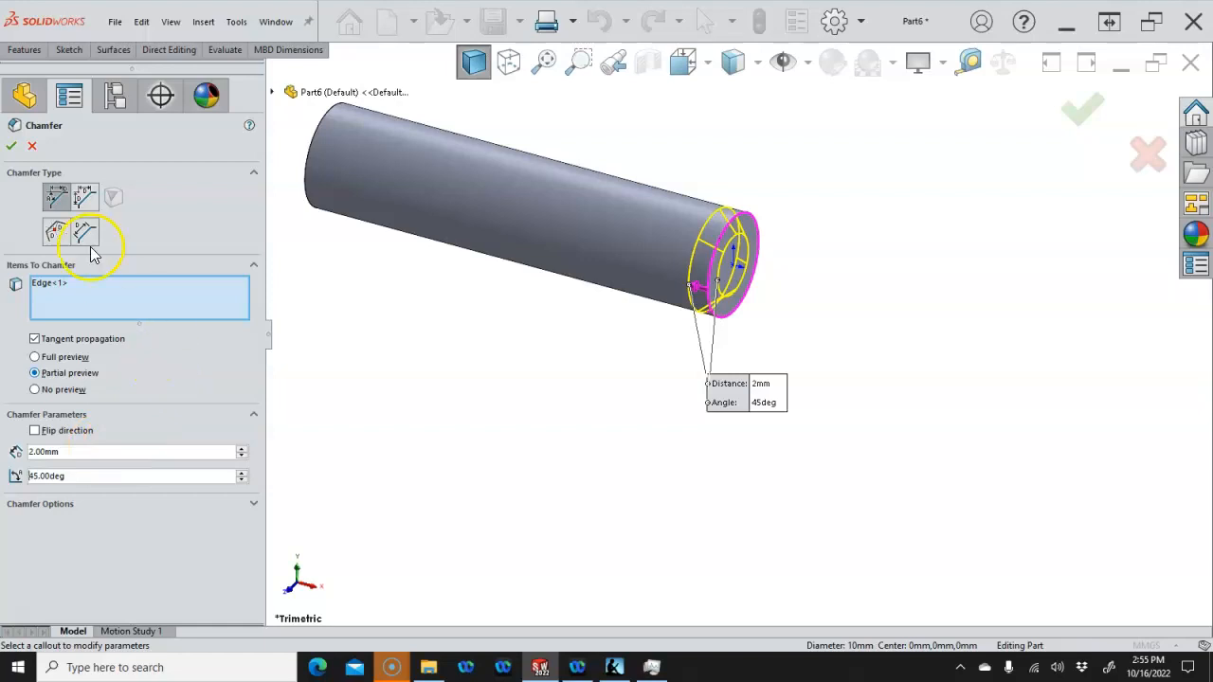
pyautogui.click(12, 146)
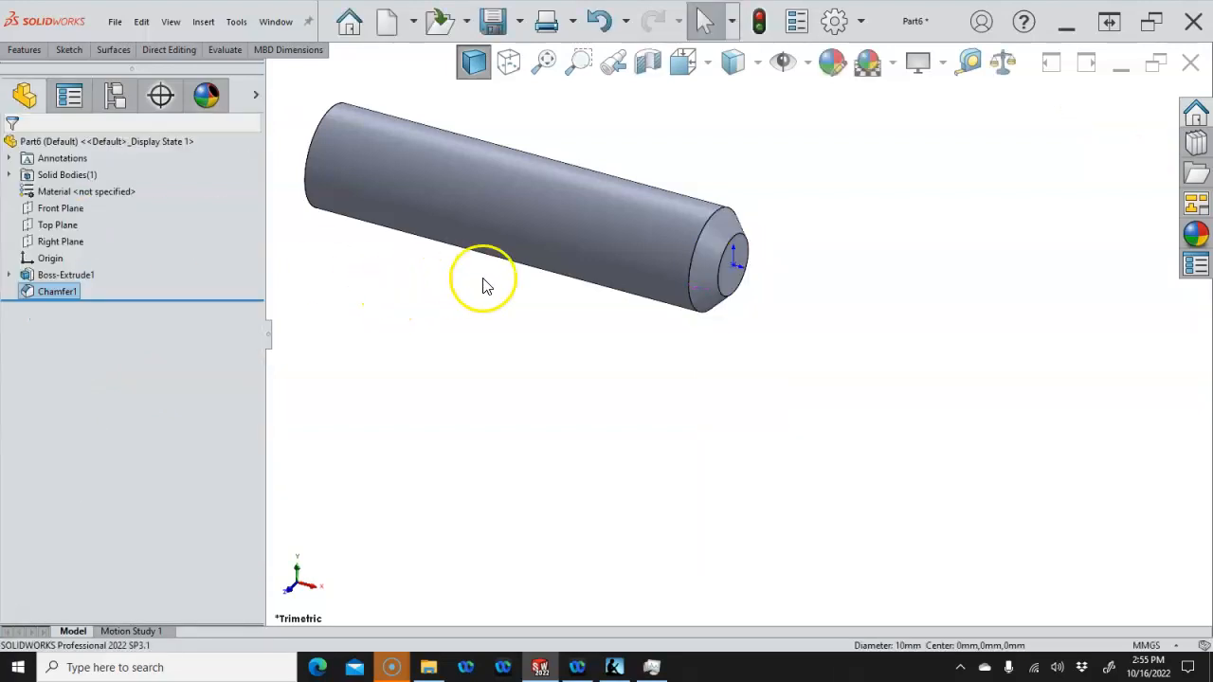
# Start a cosmetic thread on the chamfer's larger circular edge, using ANSI Metric machine threads of size M10x1.25
pyautogui.click(687, 286)
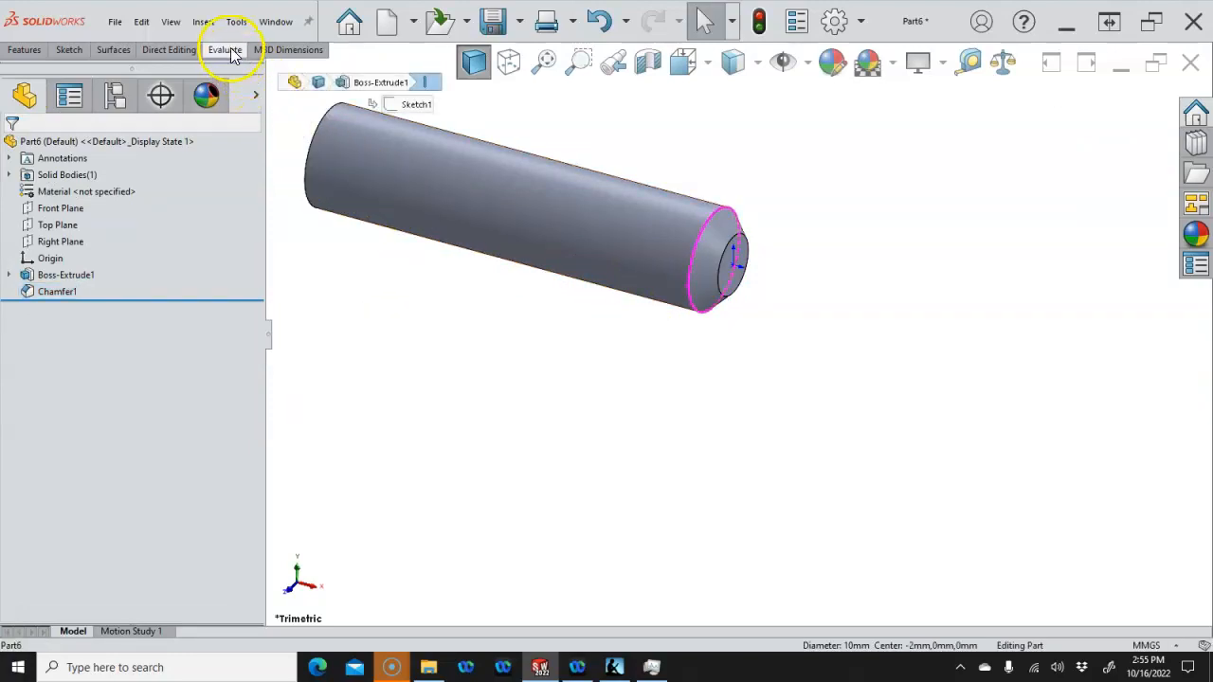
pyautogui.click(211, 26)
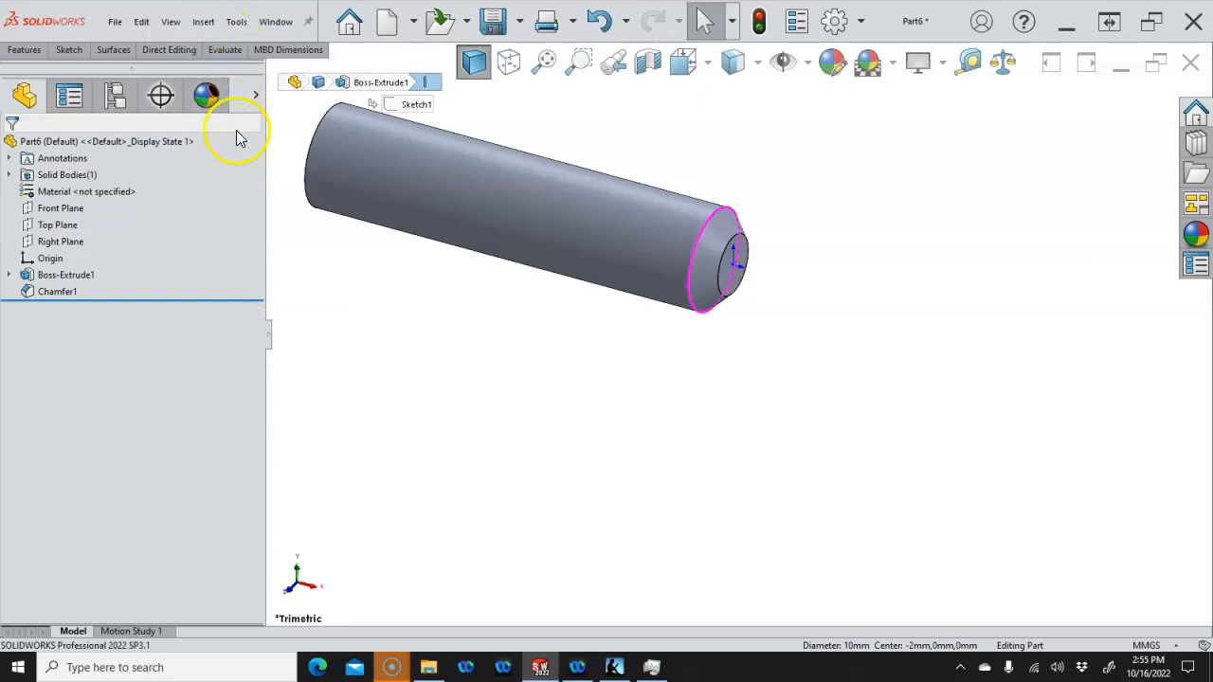
pyautogui.click(195, 25)
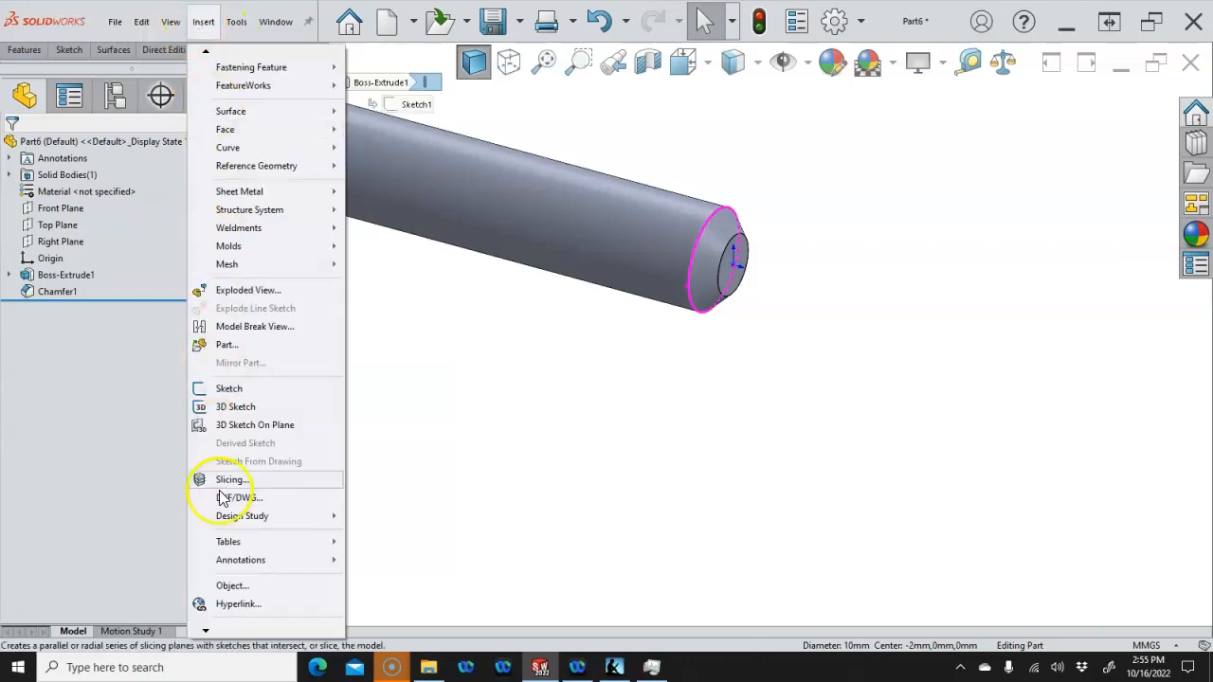
pyautogui.moveTo(255, 565)
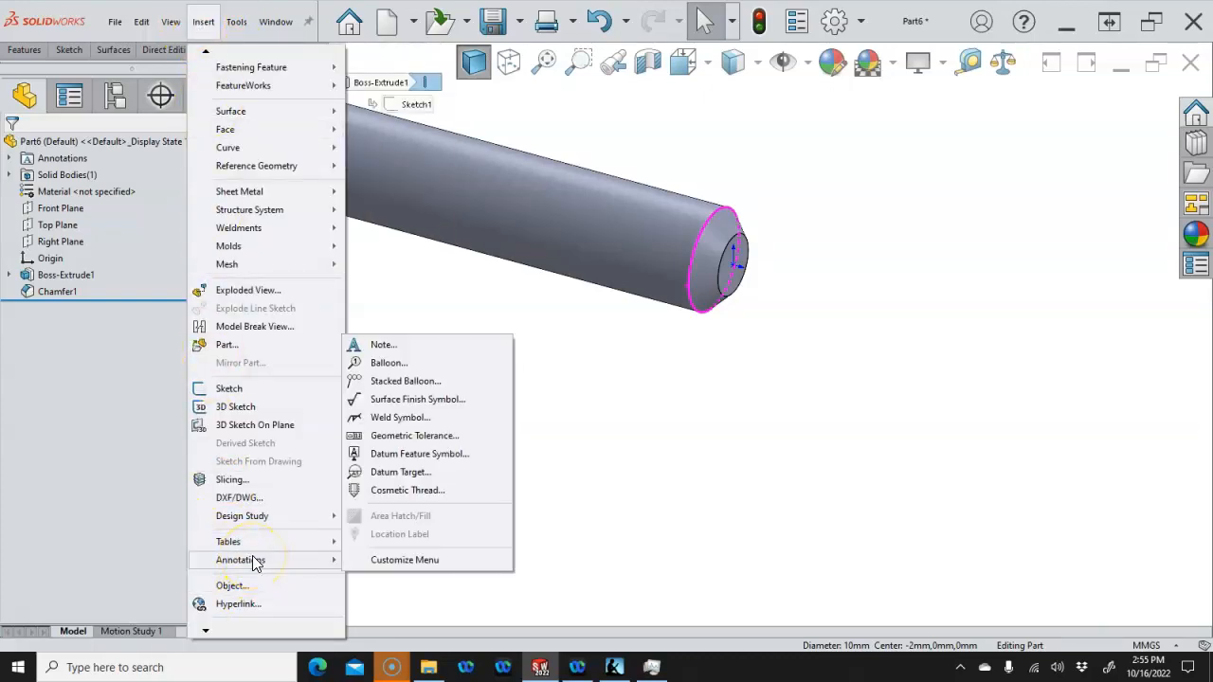
pyautogui.click(402, 490)
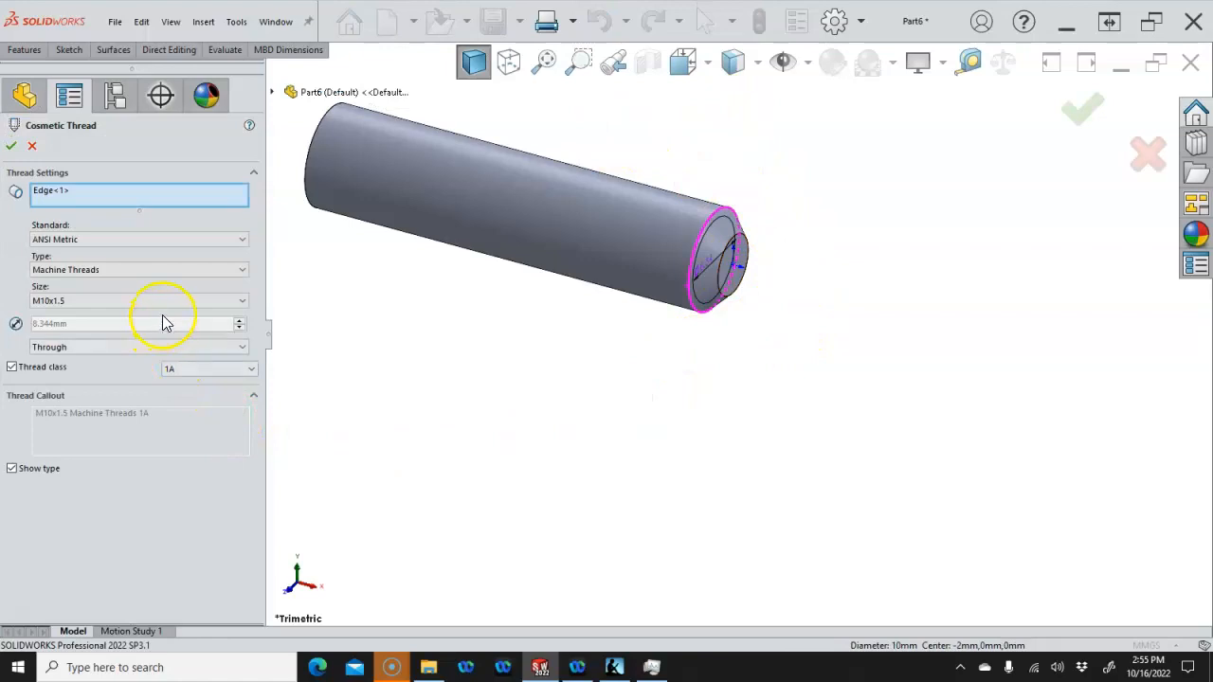
pyautogui.click(100, 301)
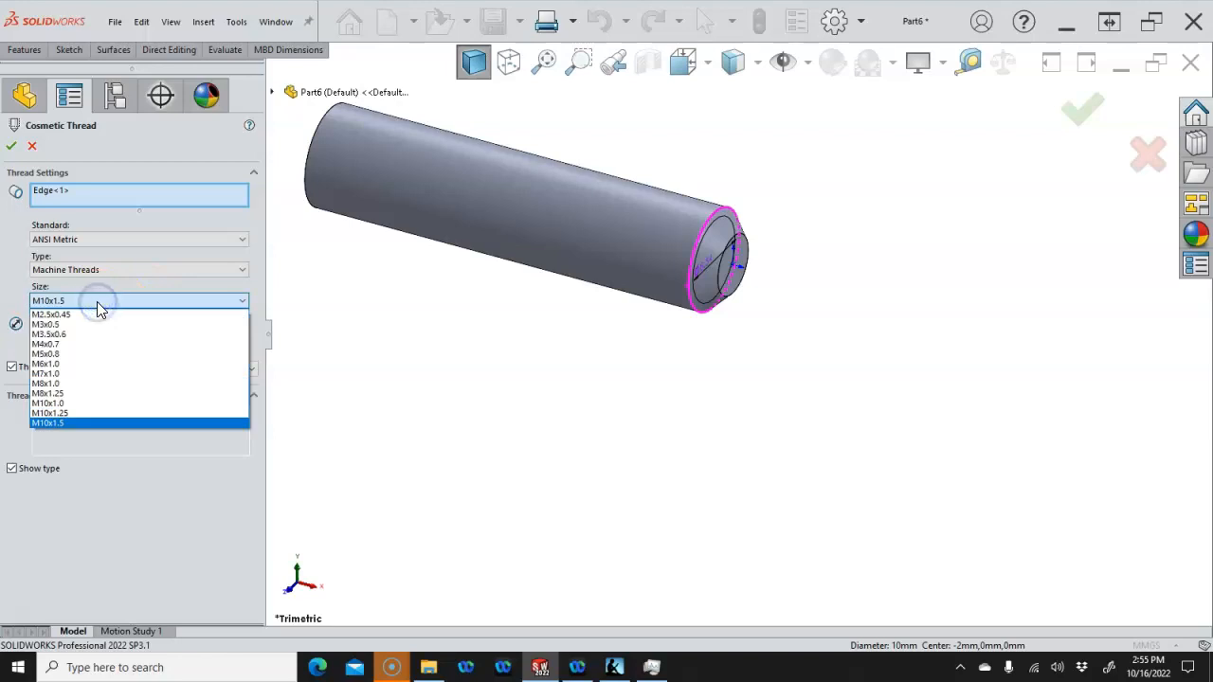
pyautogui.click(99, 414)
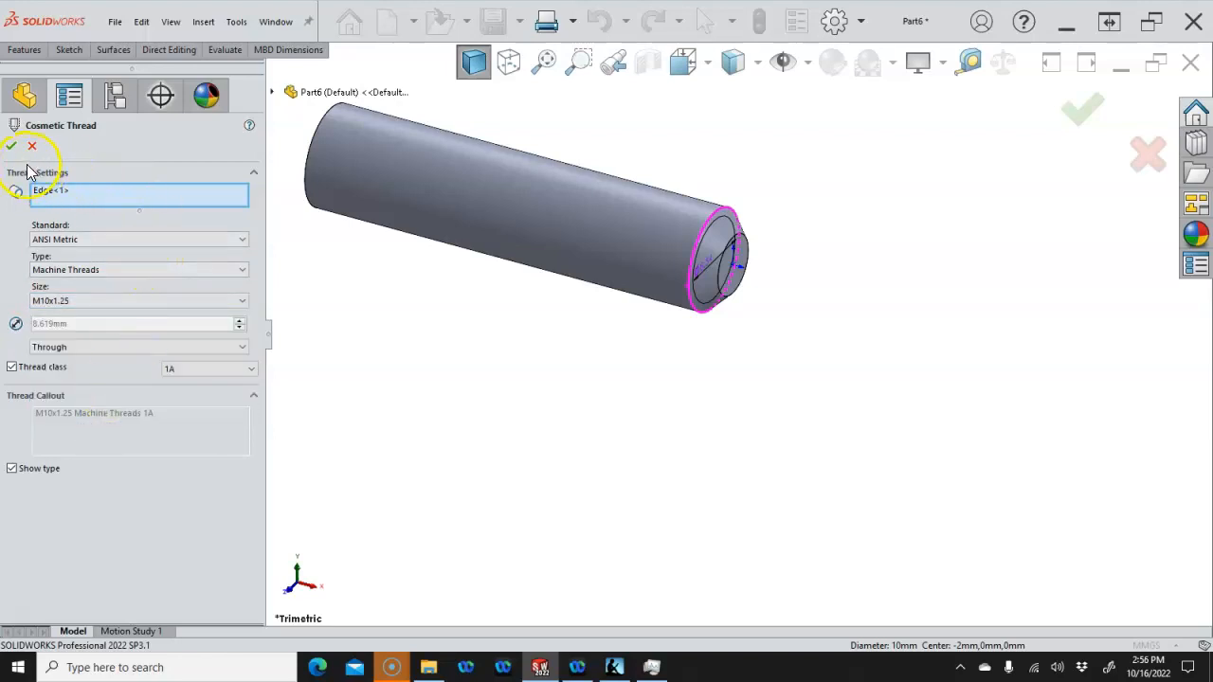
# Make the cosmetic thread blind with a depth of 15 mm and apply it to the pin
pyautogui.click(120, 347)
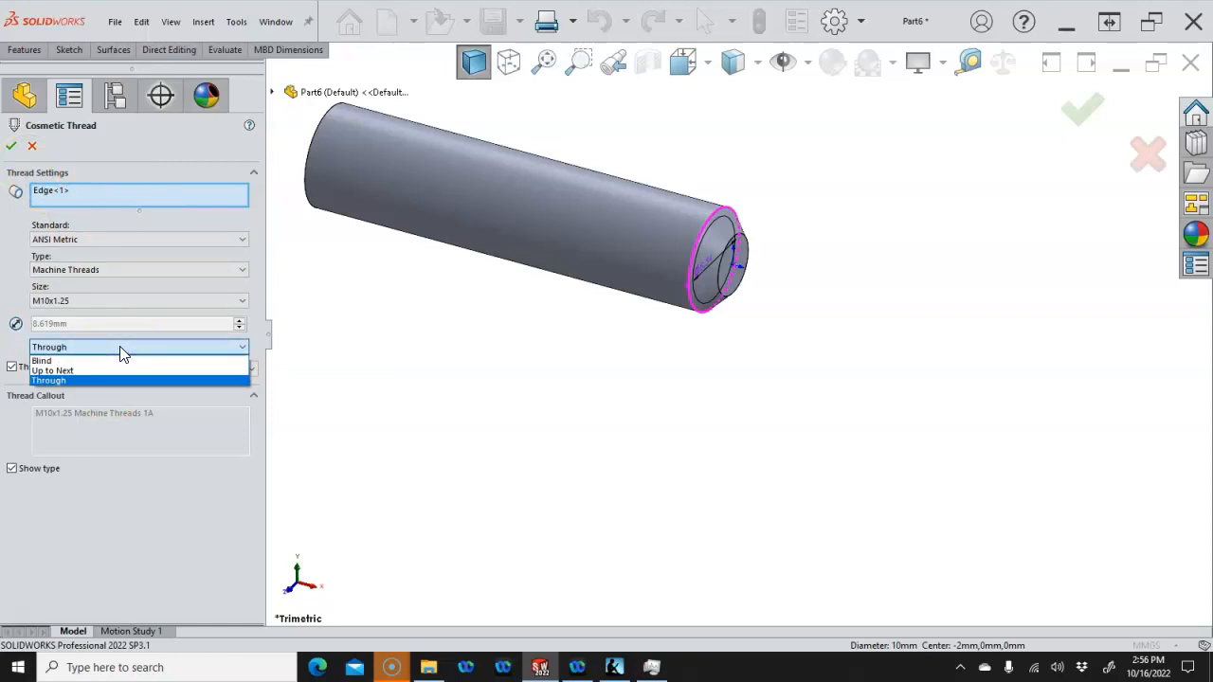
pyautogui.click(102, 361)
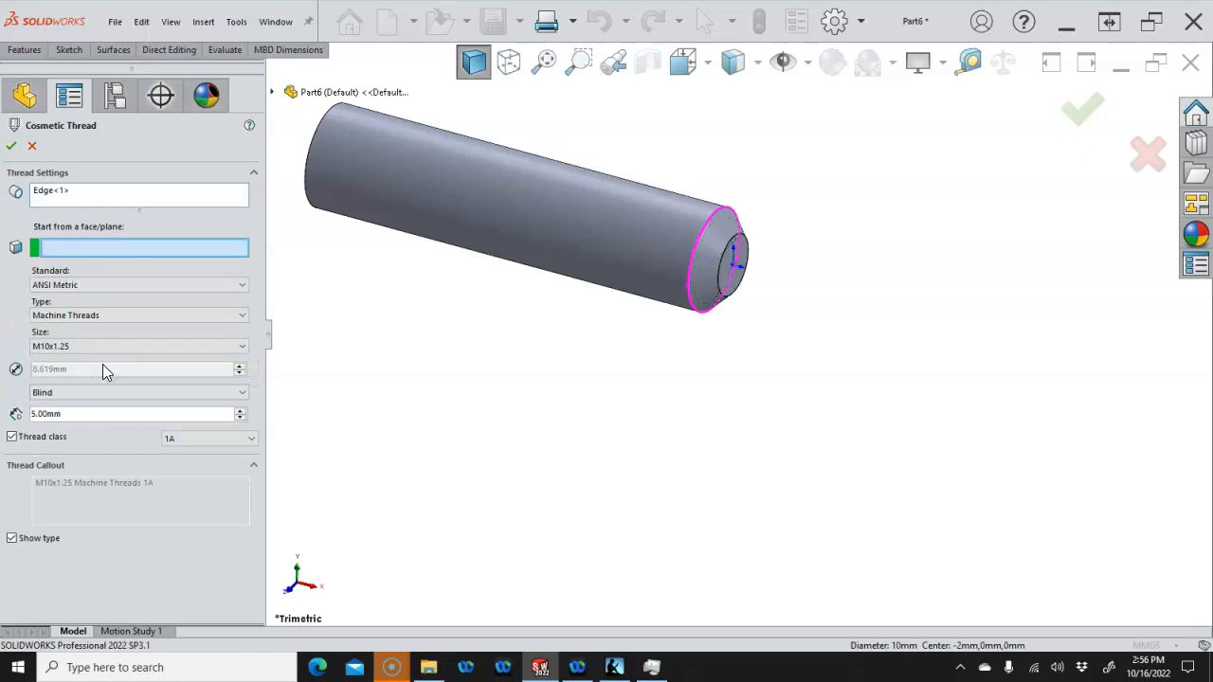
pyautogui.doubleClick(103, 413)
pyautogui.write('15')
pyautogui.press('Return')
pyautogui.click(17, 147)
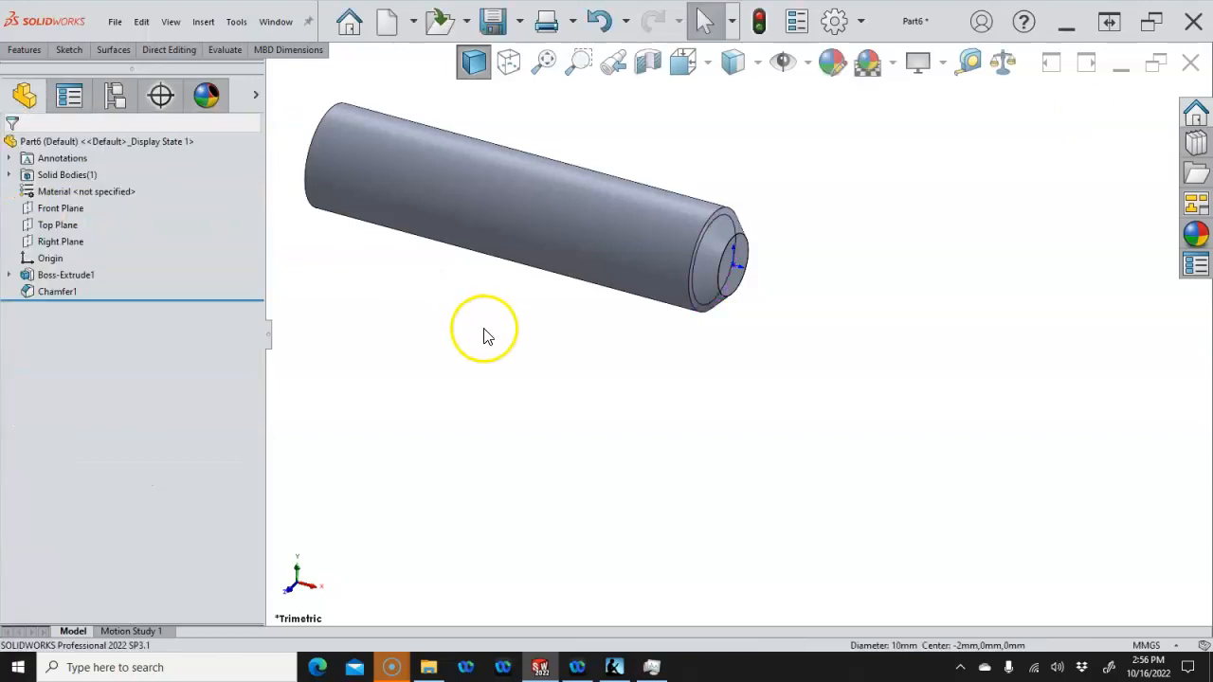
# Orient the pin to the front view and save the part as M10 Pin in the Assign04 folder
pyautogui.hotkey('ctrl', '1')
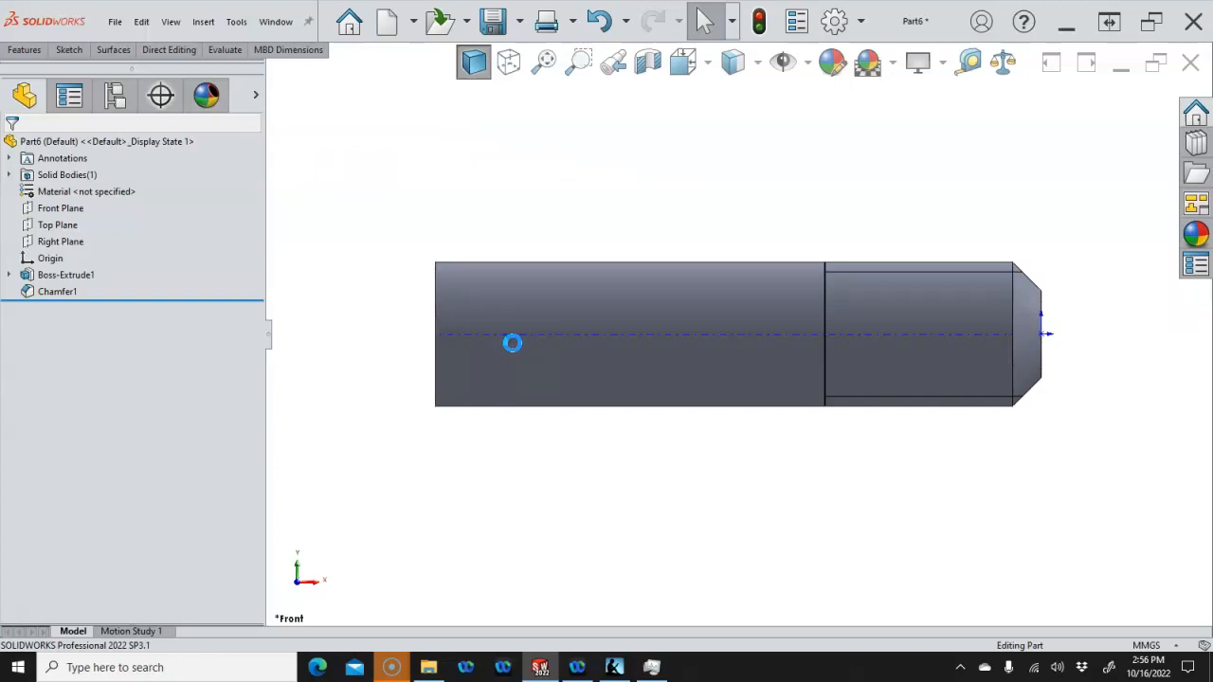
pyautogui.hotkey('ctrl', 's')
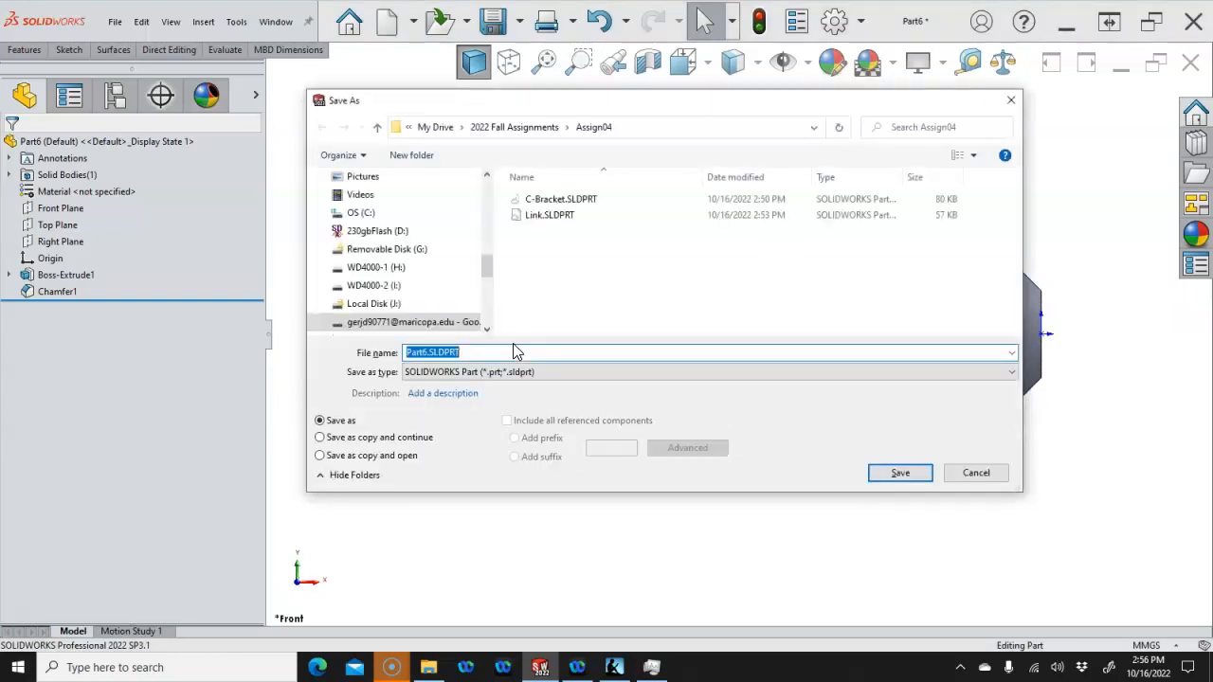
pyautogui.write('M10 Pin')
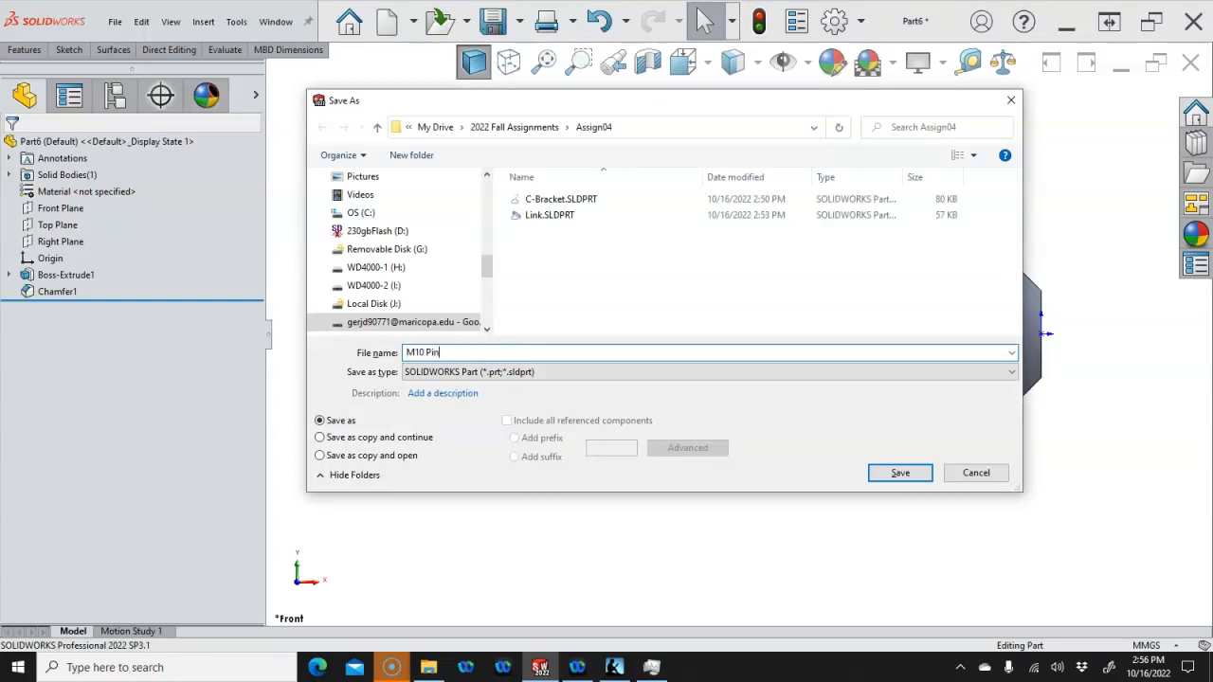
pyautogui.click(897, 471)
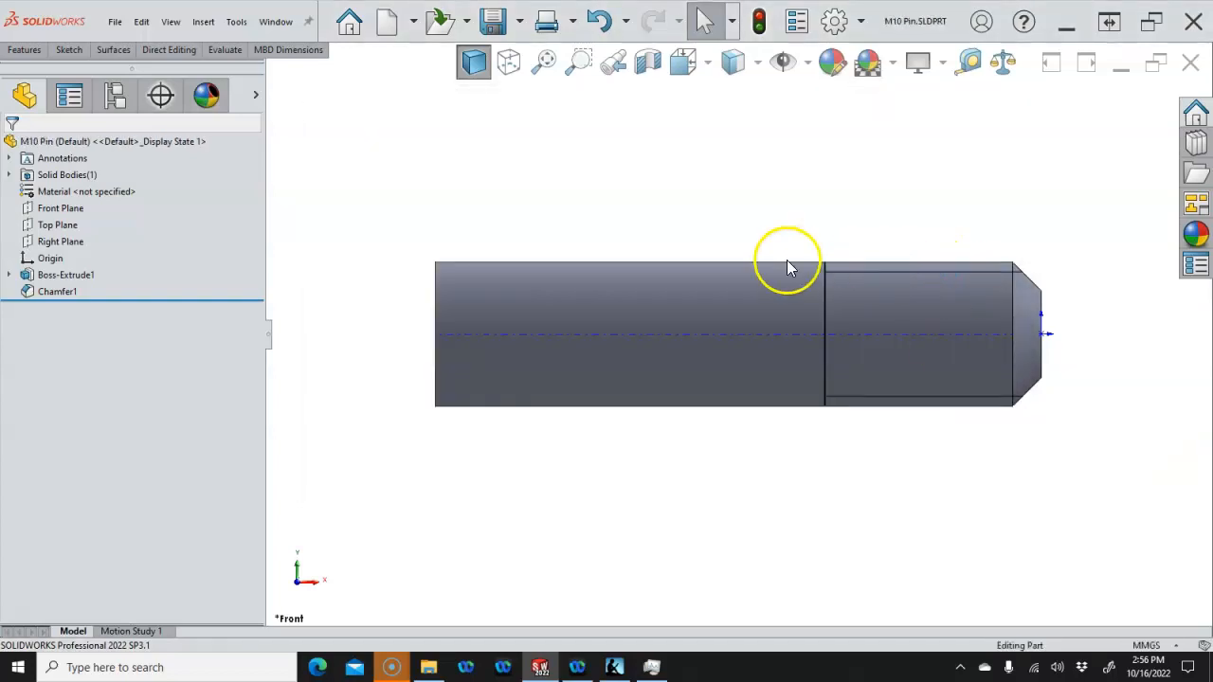
# Save the pin as a copy named M12 Pin in the Assign04 folder, opening the copy and closing the original document
pyautogui.moveTo(966, 309); pyautogui.dragTo(844, 317, button='middle')
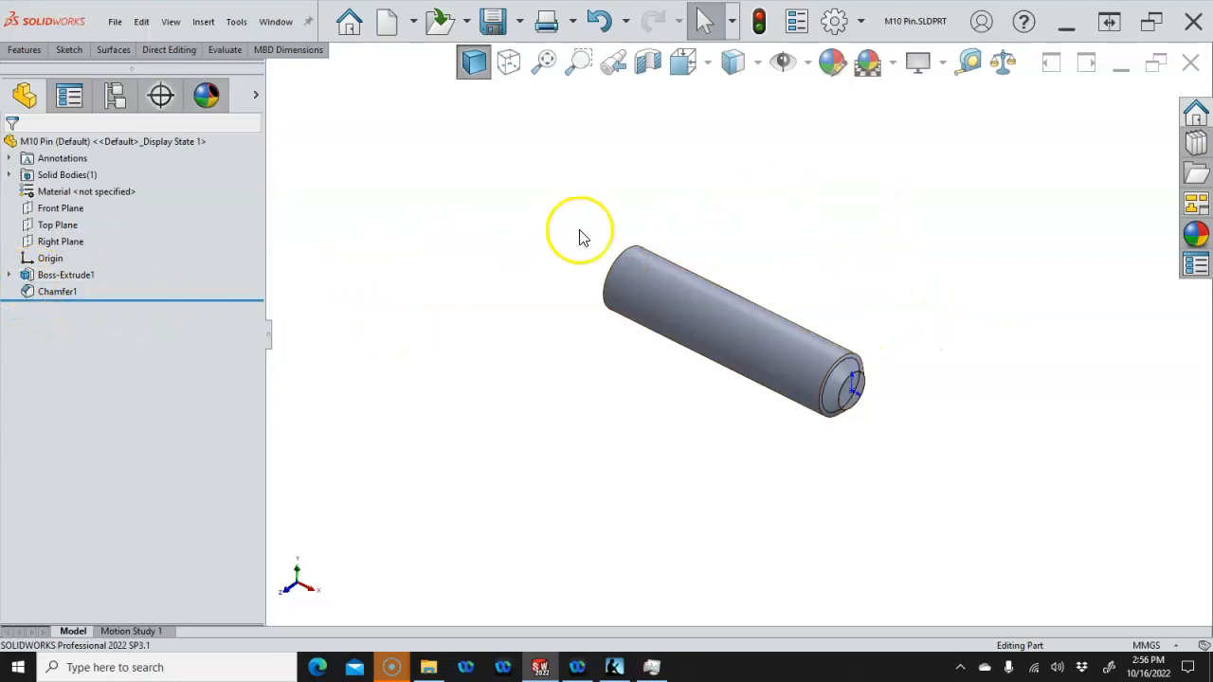
pyautogui.click(520, 22)
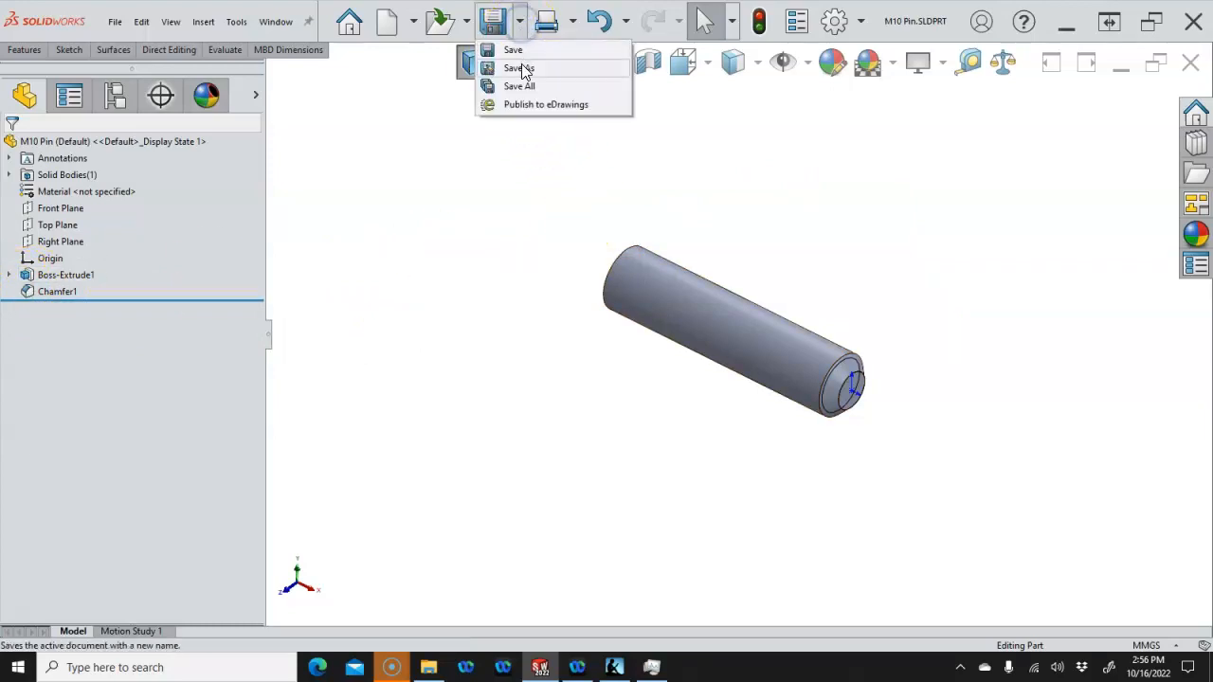
pyautogui.click(520, 65)
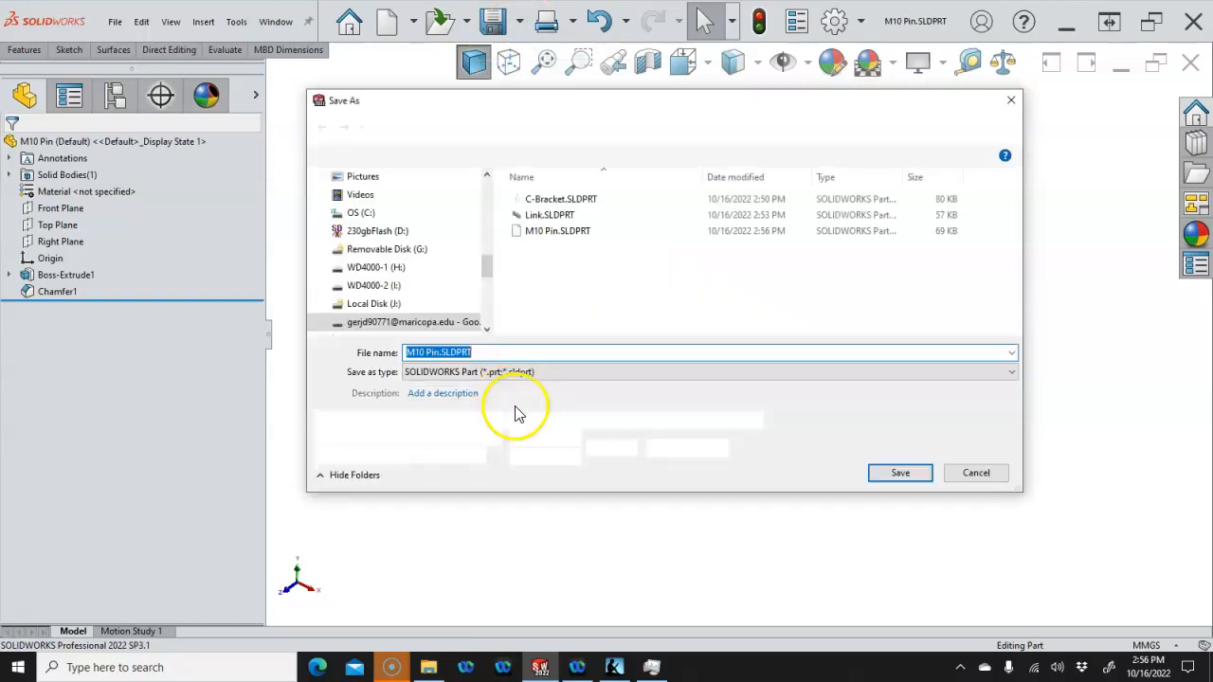
pyautogui.click(319, 455)
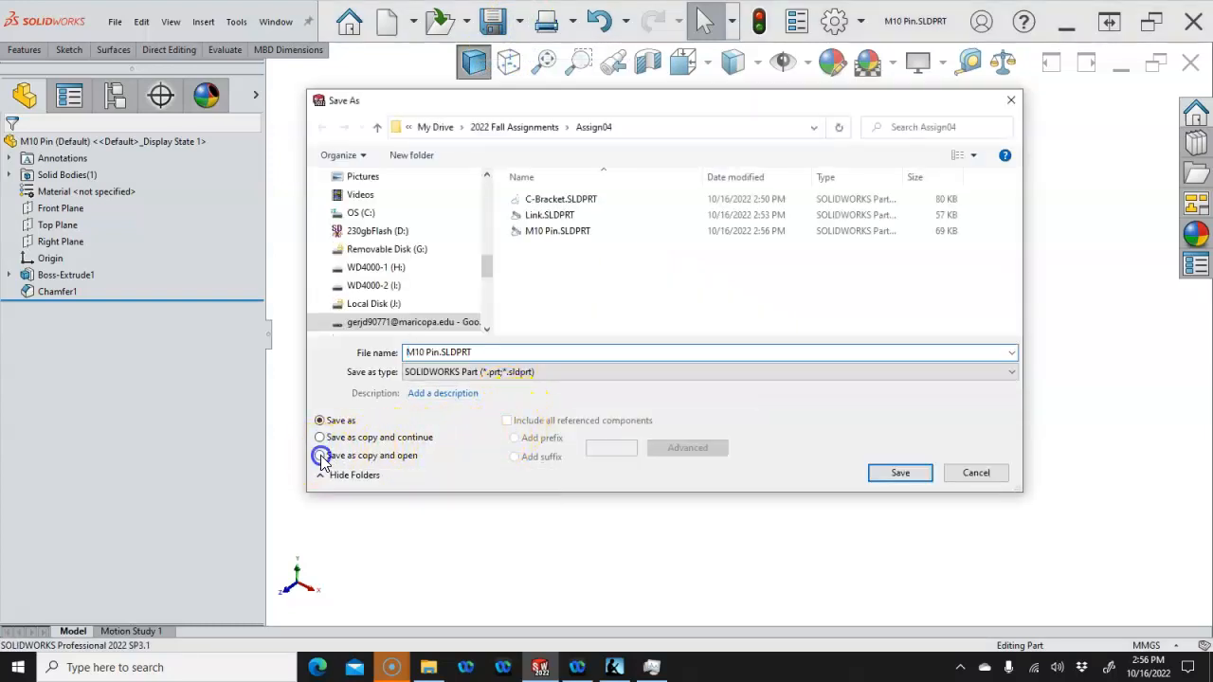
pyautogui.click(421, 352)
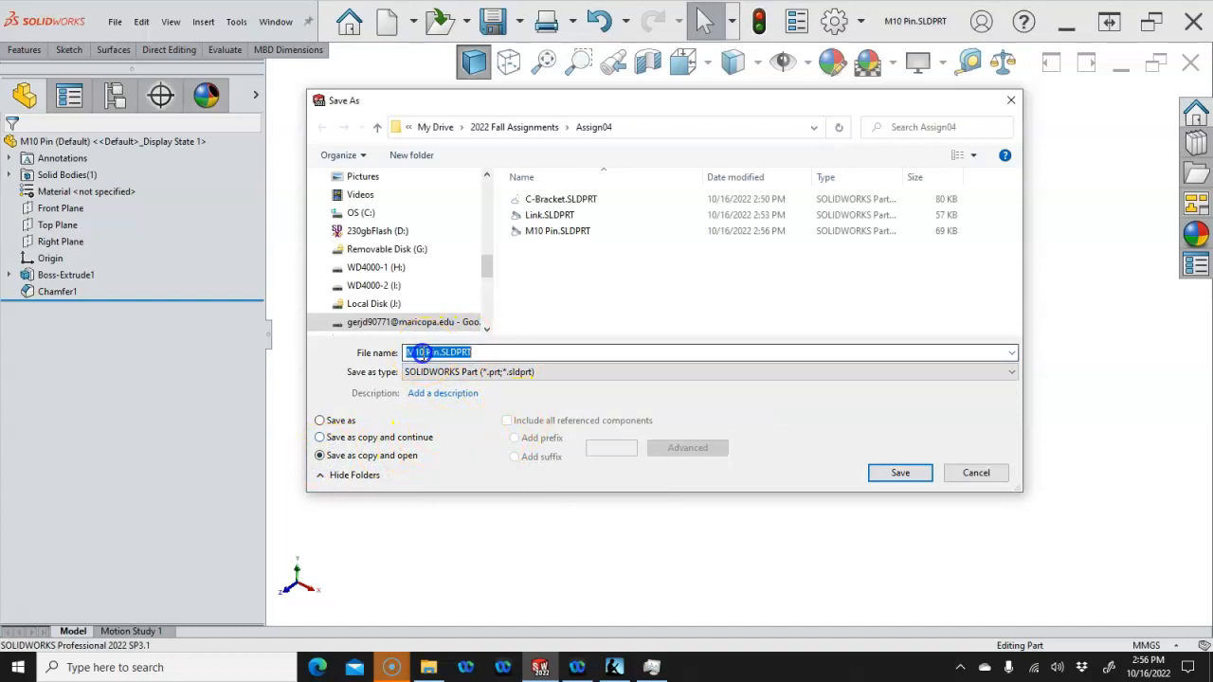
pyautogui.click(418, 353)
pyautogui.press('BackSpace')
pyautogui.write('2')
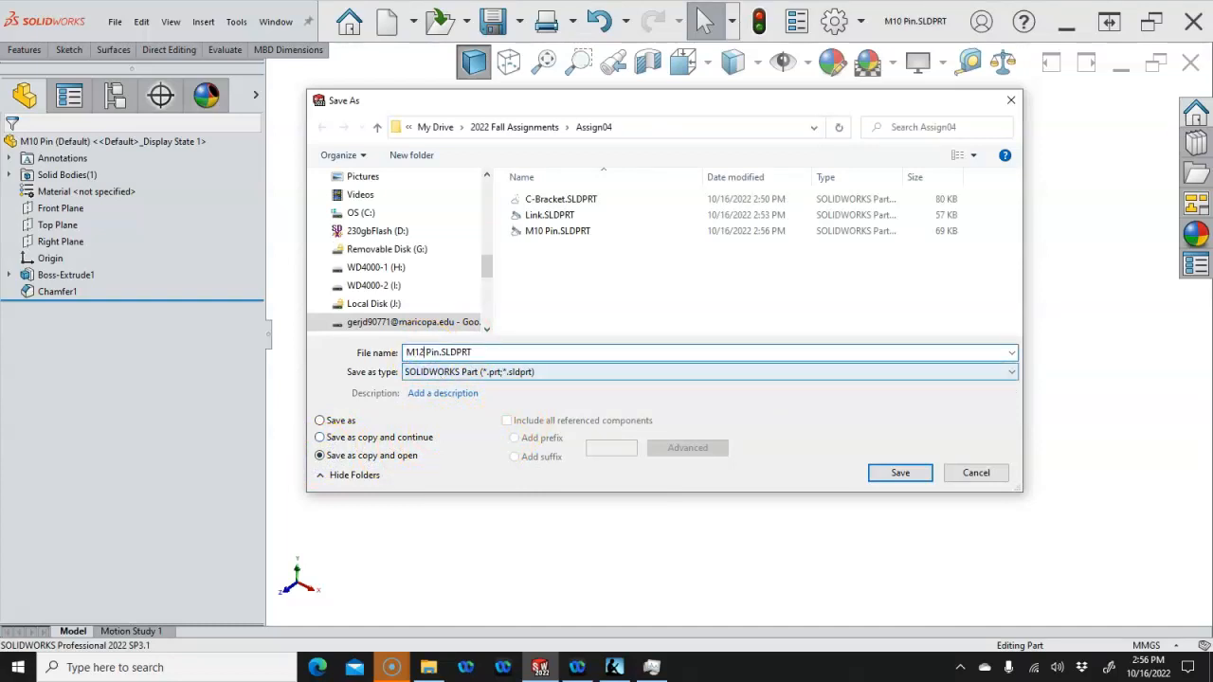
pyautogui.click(900, 476)
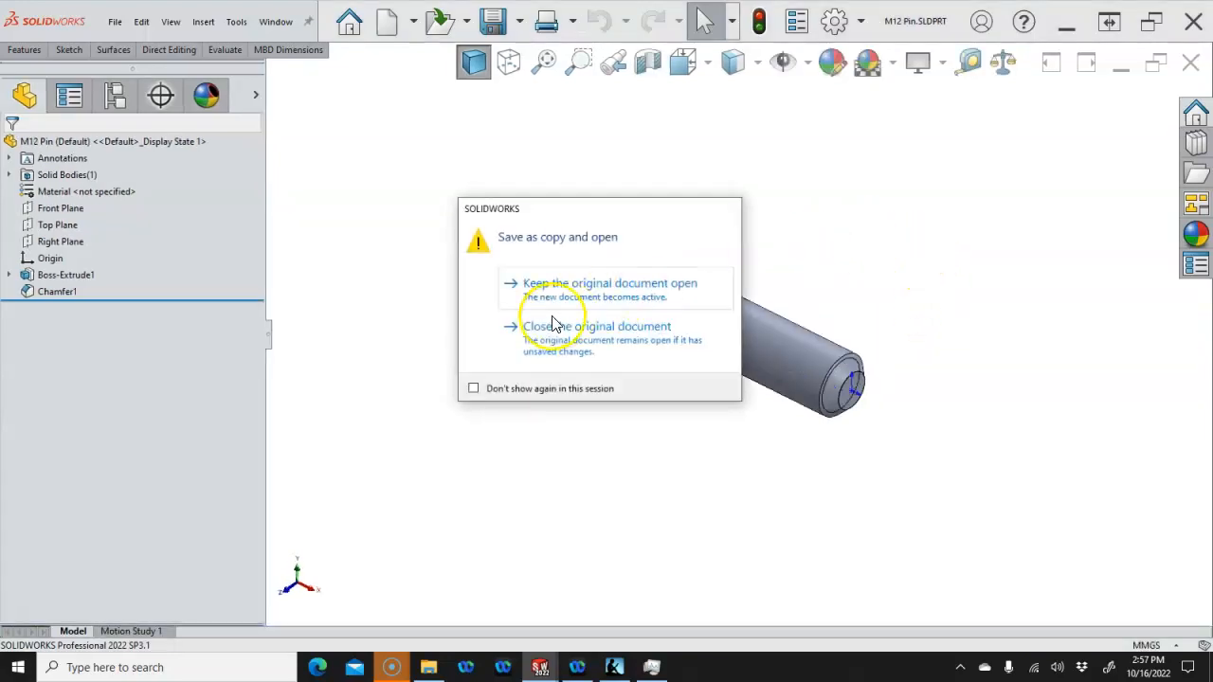
pyautogui.click(558, 334)
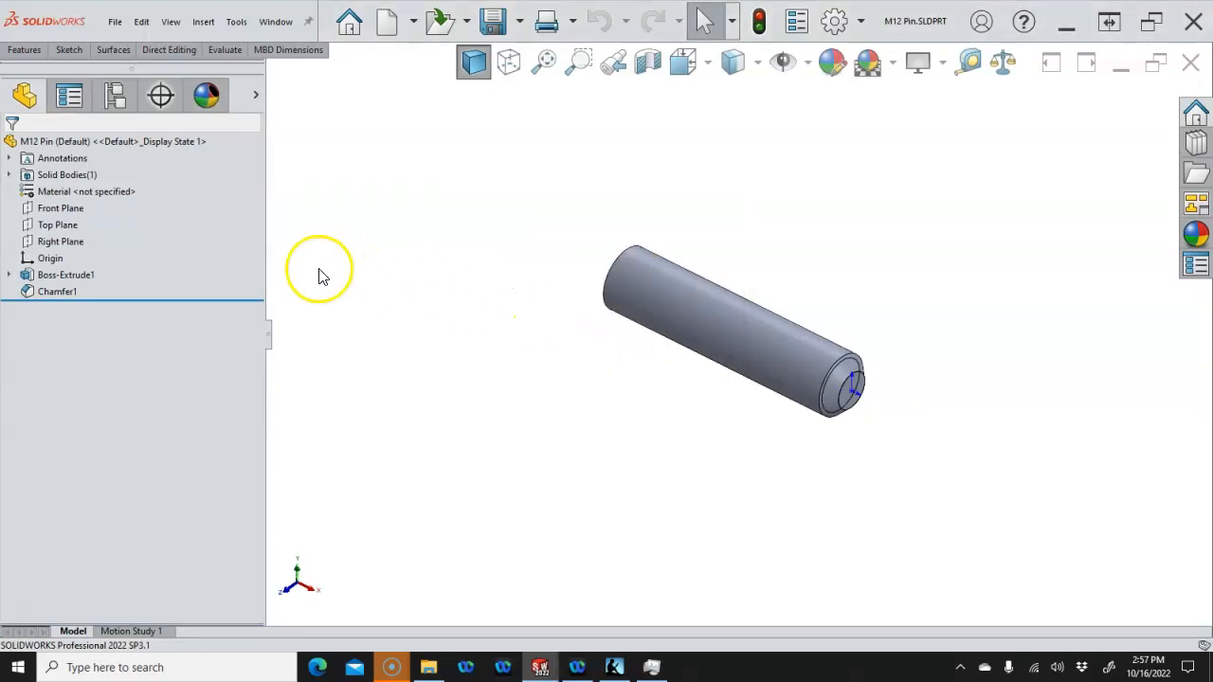
# Move the pin extrusion's sketch from the Right Plane to the Top Plane
pyautogui.click(10, 276)
pyautogui.rightClick(66, 296)
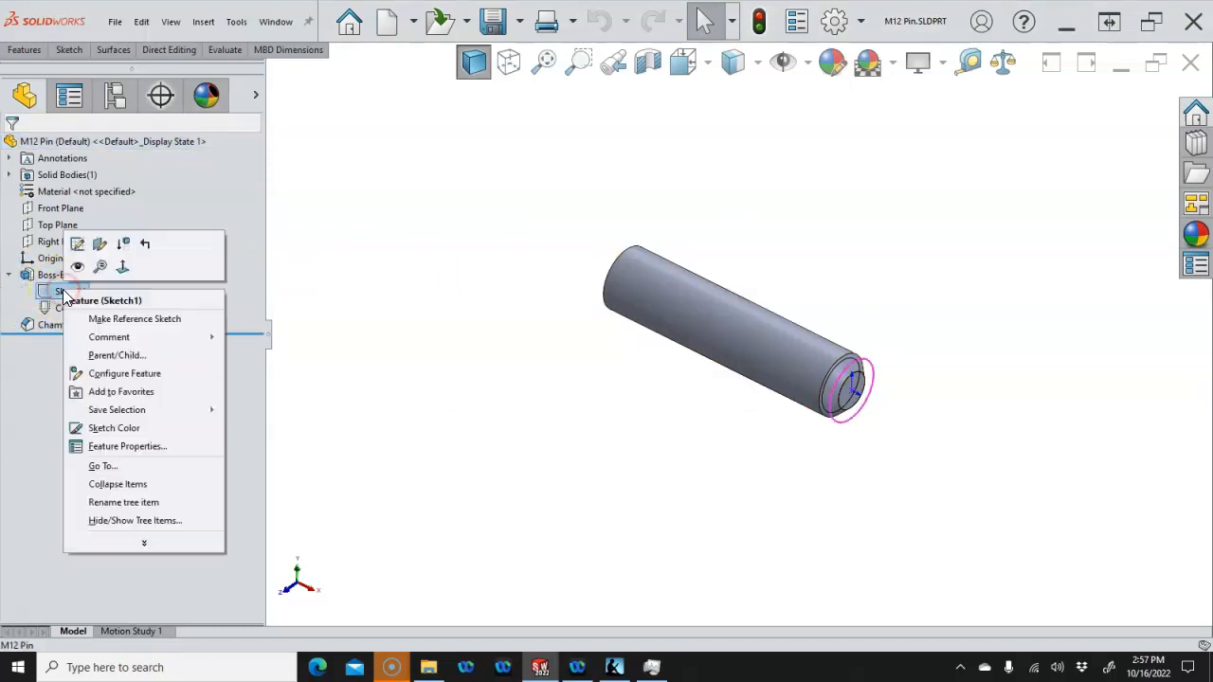
pyautogui.click(97, 247)
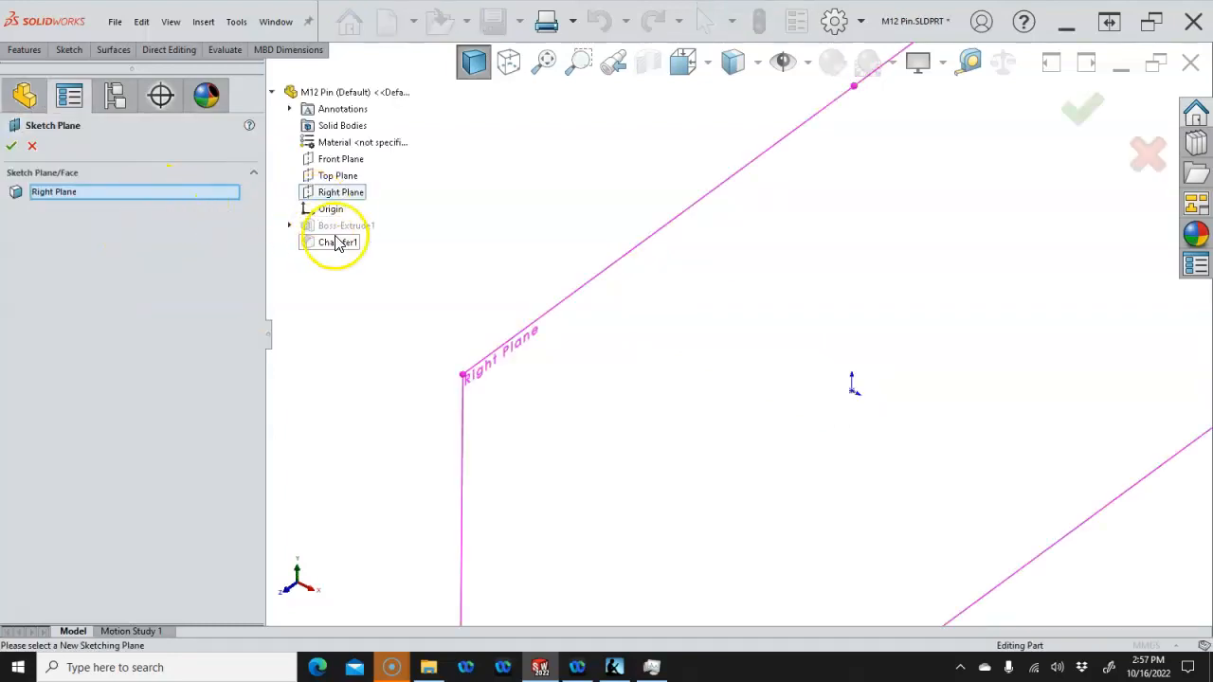
pyautogui.click(333, 178)
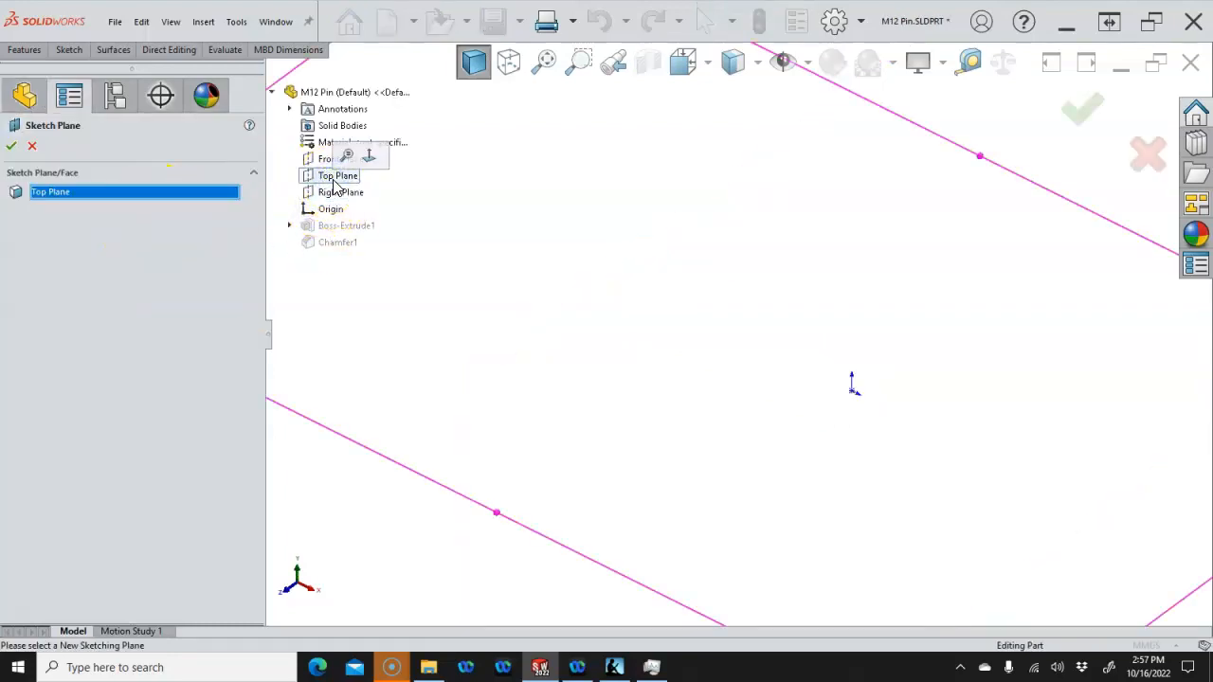
pyautogui.click(12, 146)
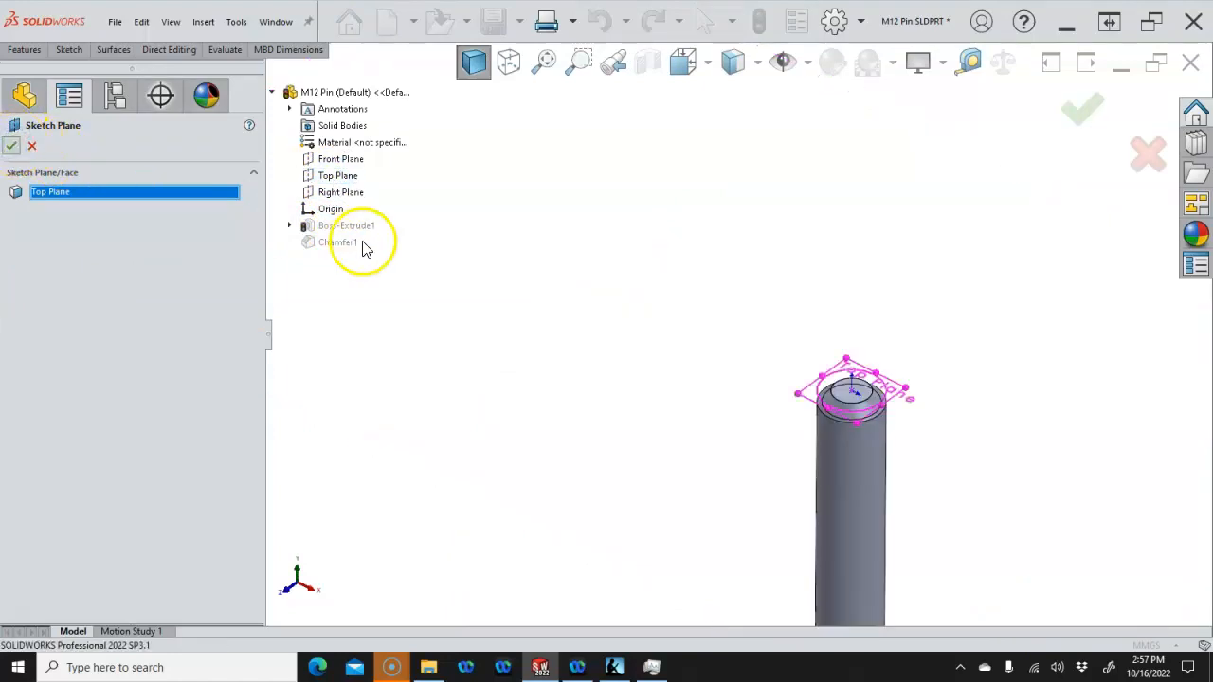
pyautogui.scroll(4, 435, 248)
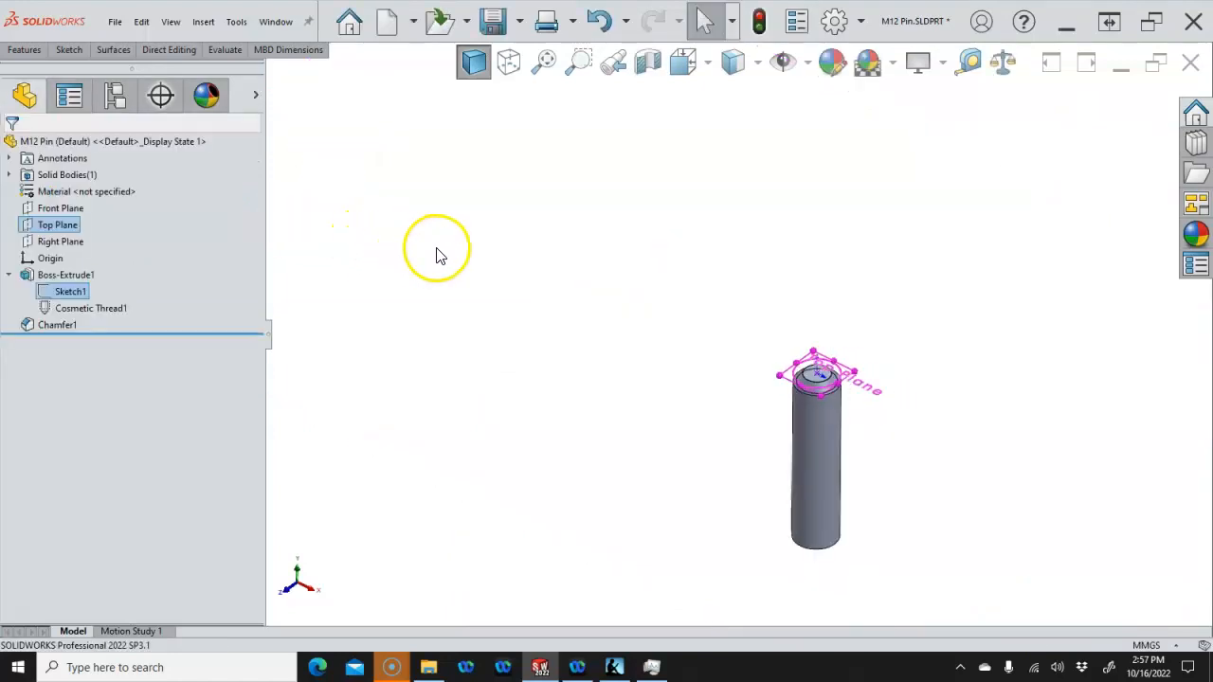
pyautogui.scroll(-3, 815, 360)
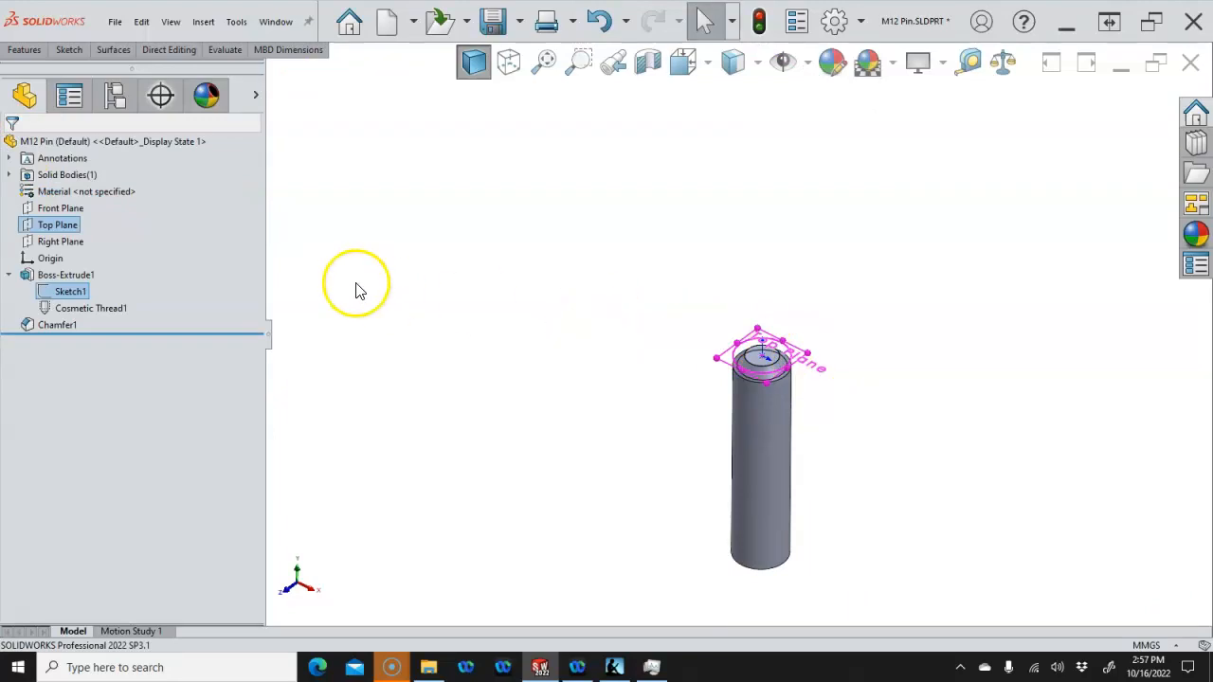
# Reassign the pin extrusion's sketch back to the Right Plane
pyautogui.click(66, 293)
pyautogui.rightClick(66, 294)
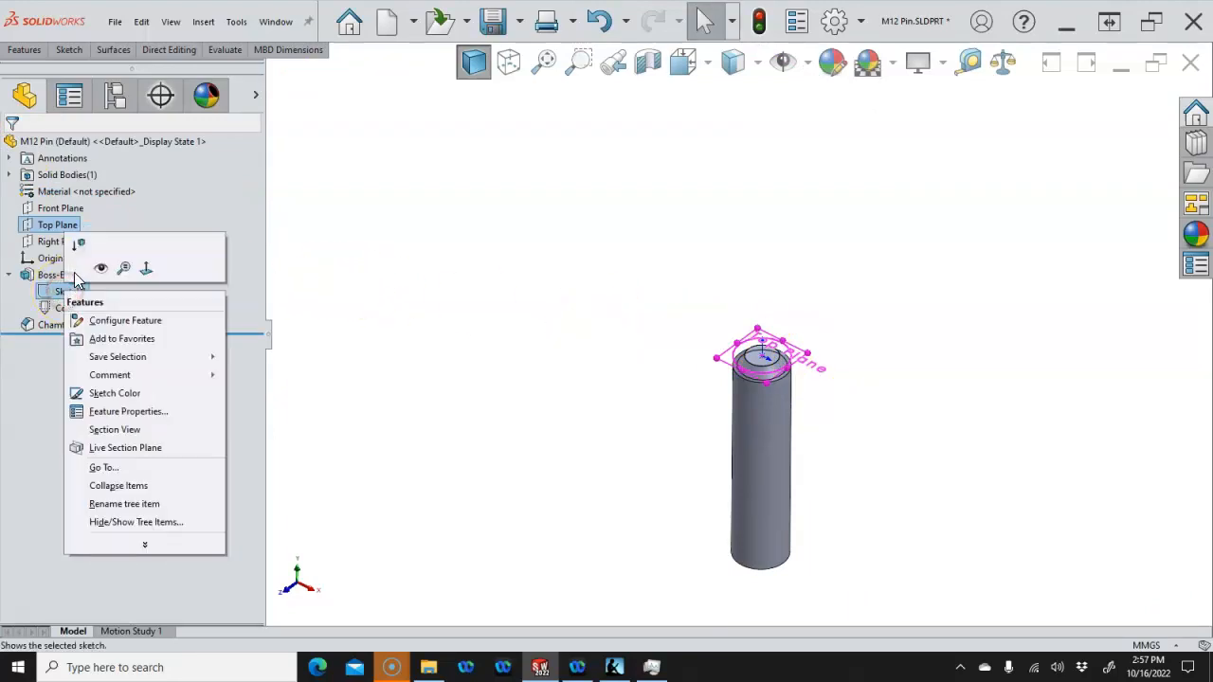
pyautogui.click(341, 264)
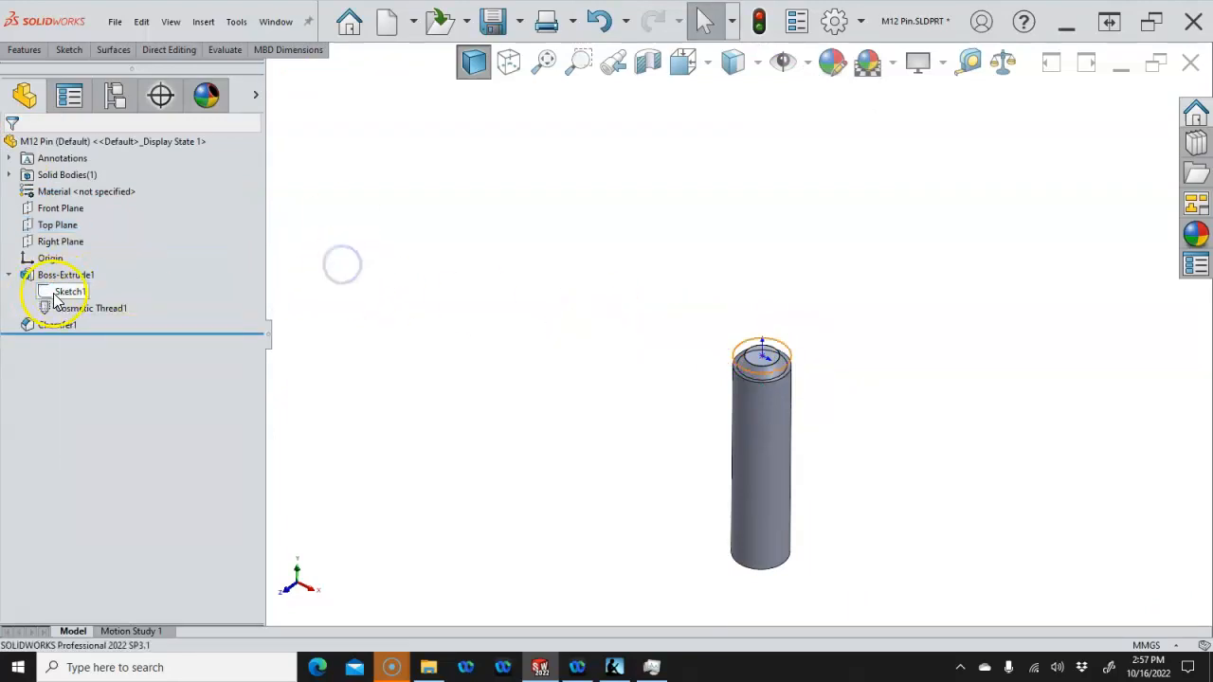
pyautogui.rightClick(63, 294)
pyautogui.click(93, 247)
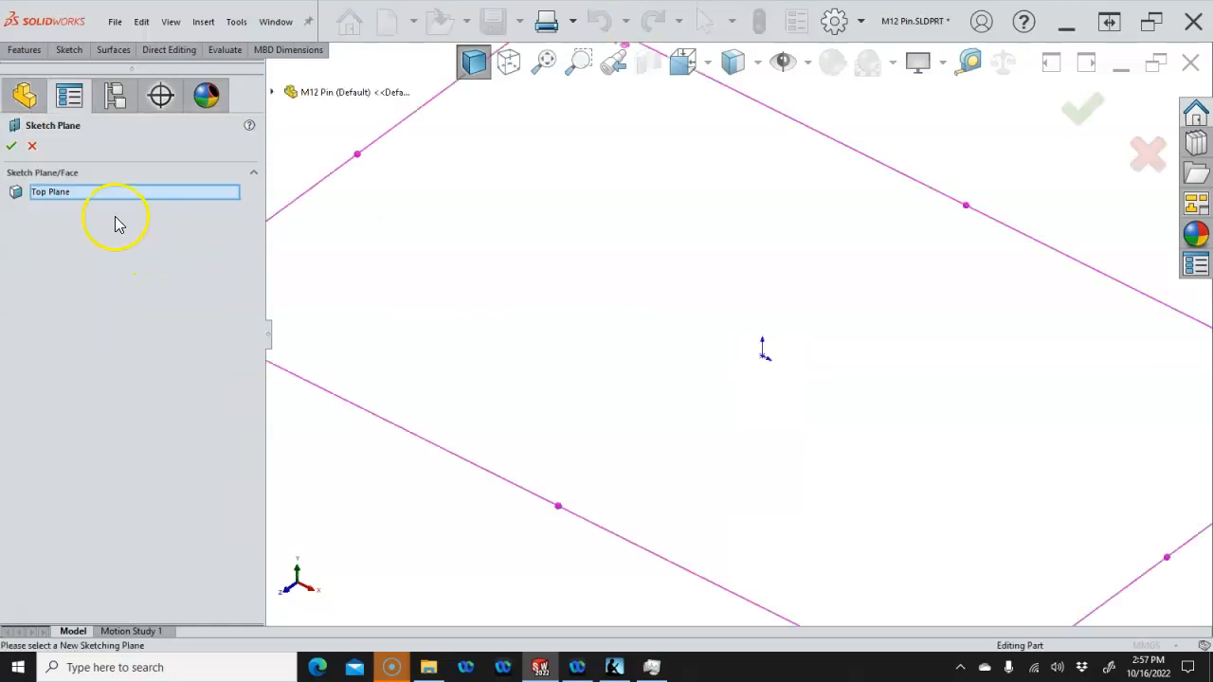
pyautogui.click(272, 94)
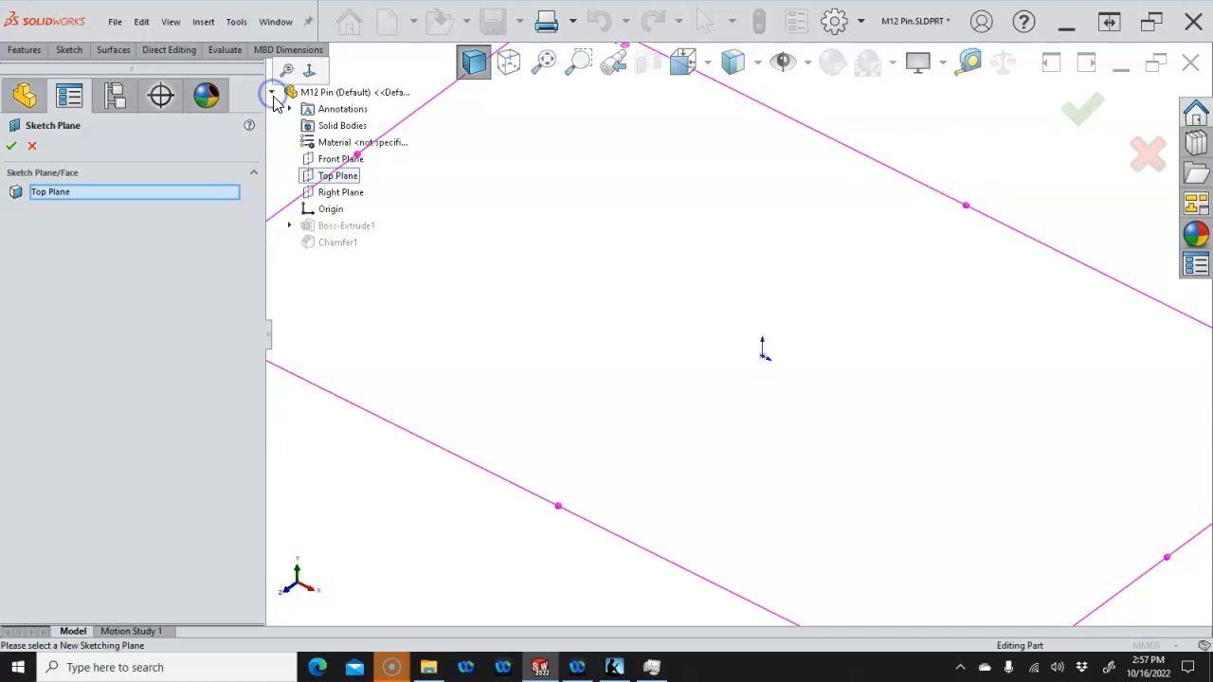
pyautogui.click(331, 197)
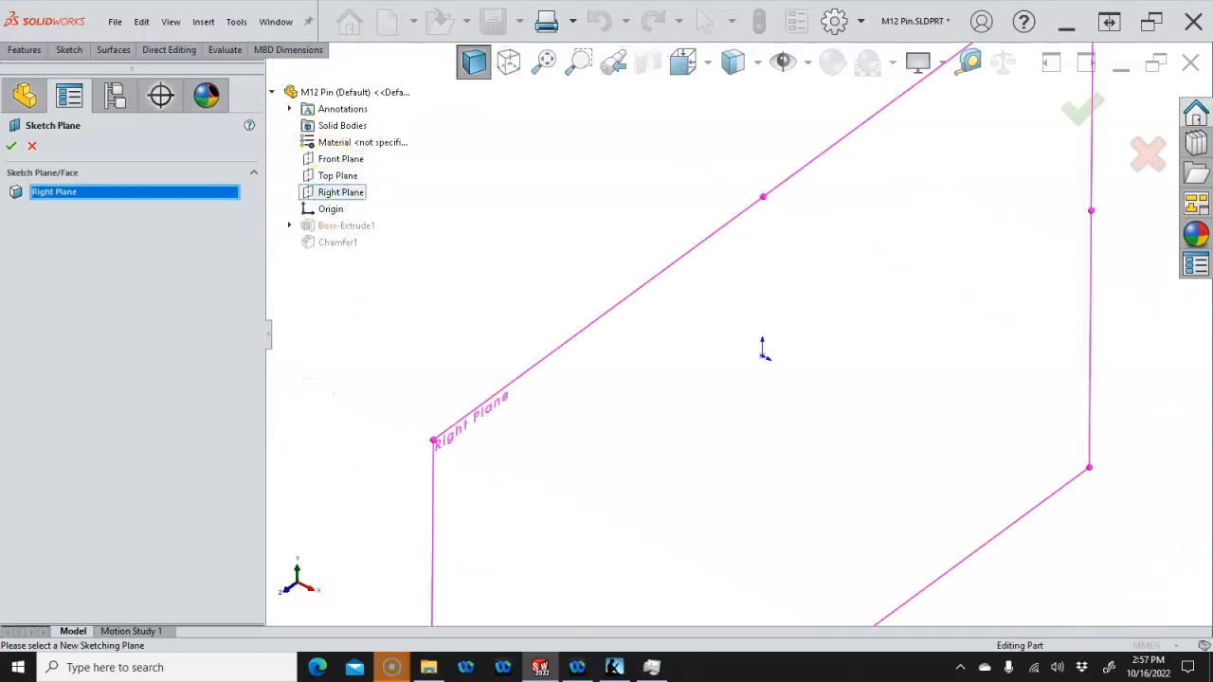
pyautogui.click(12, 148)
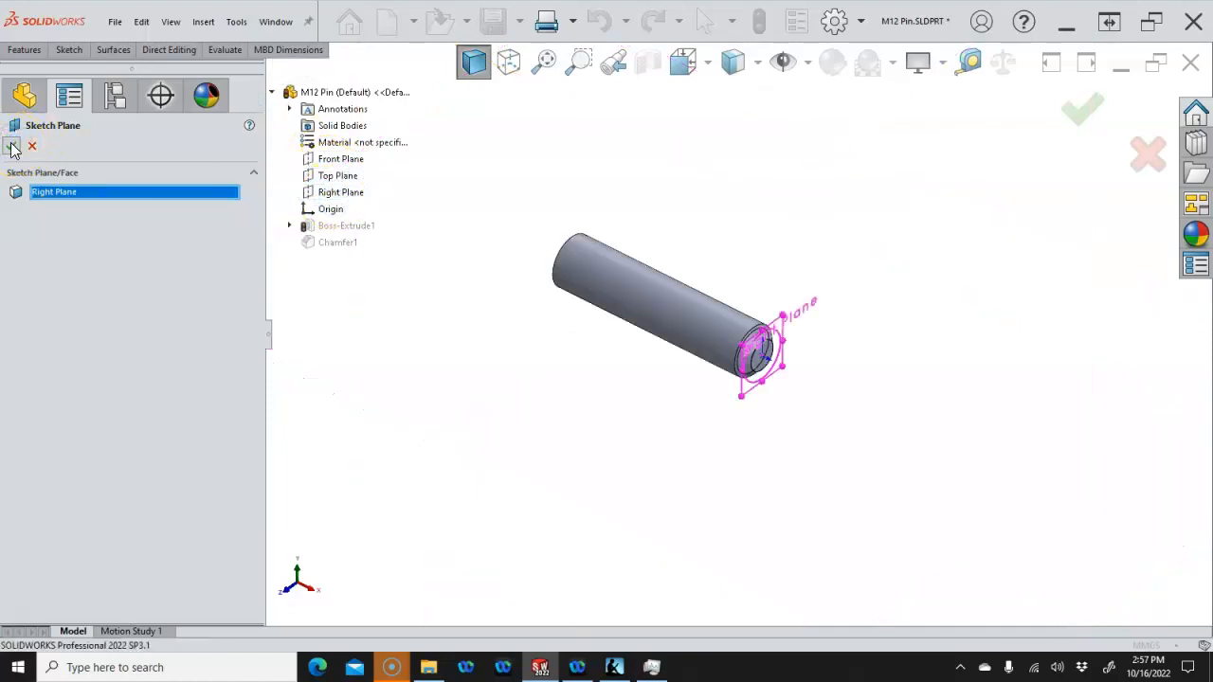
# Change the sketch plane of the pin's base circle to the Top Plane so the pin stands vertically
pyautogui.click(72, 291)
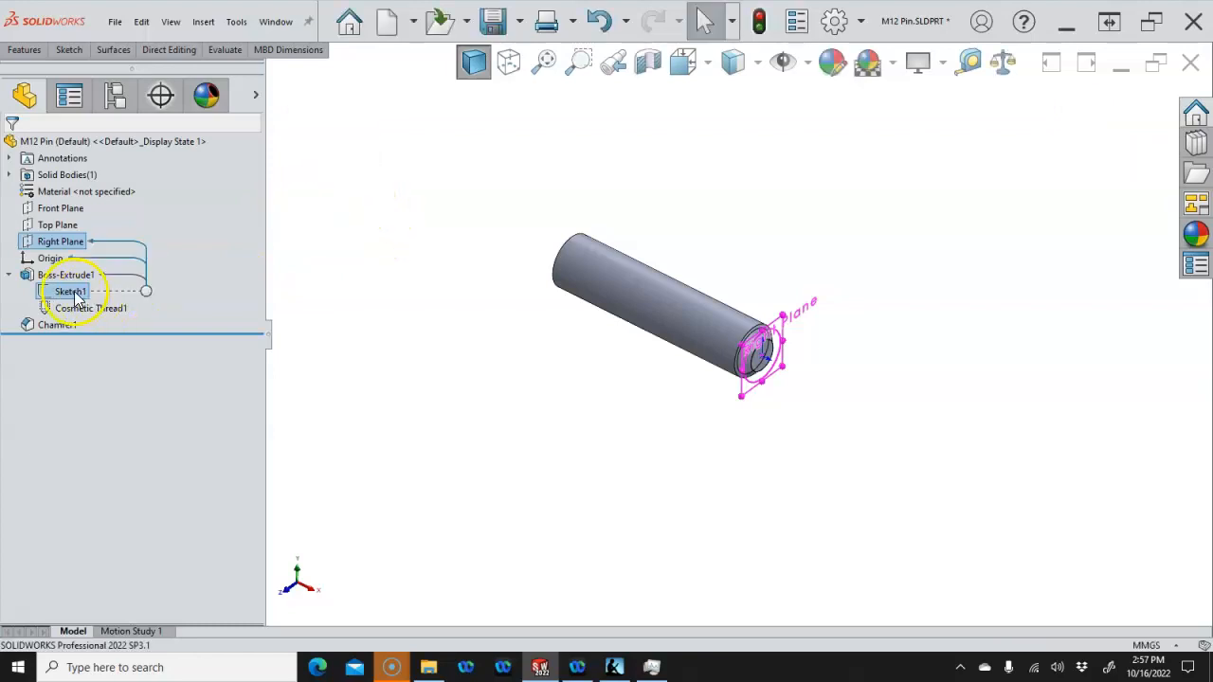
pyautogui.rightClick(73, 292)
pyautogui.click(322, 322)
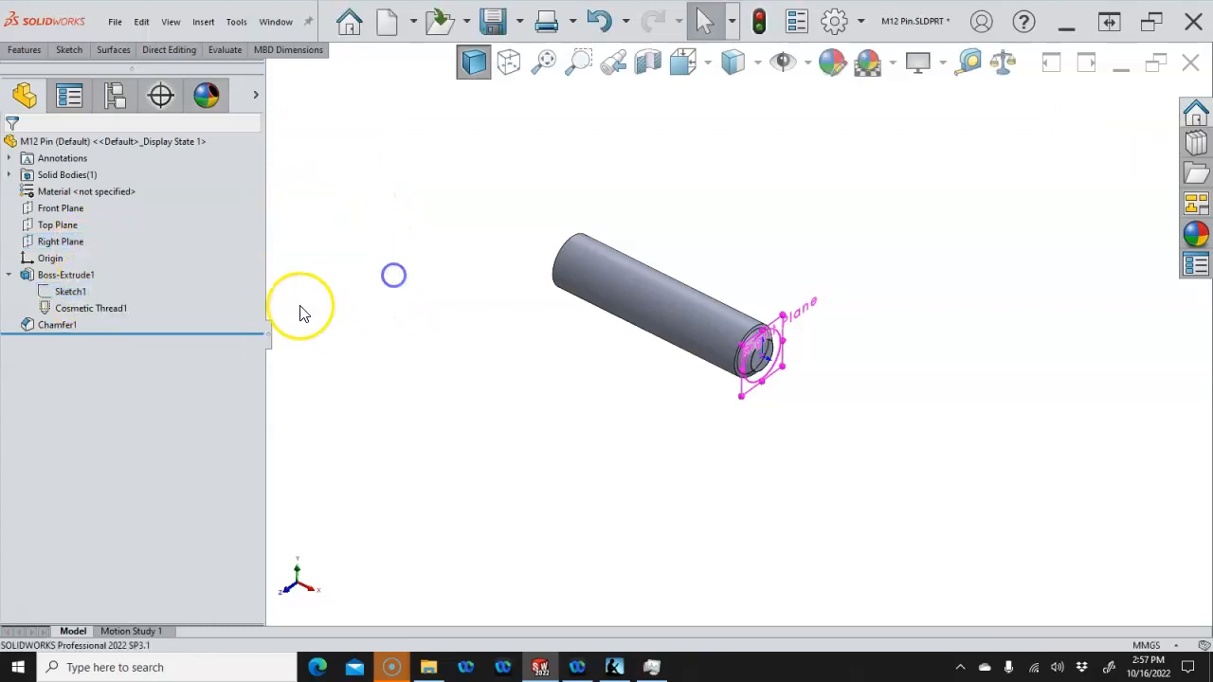
pyautogui.rightClick(71, 294)
pyautogui.click(102, 248)
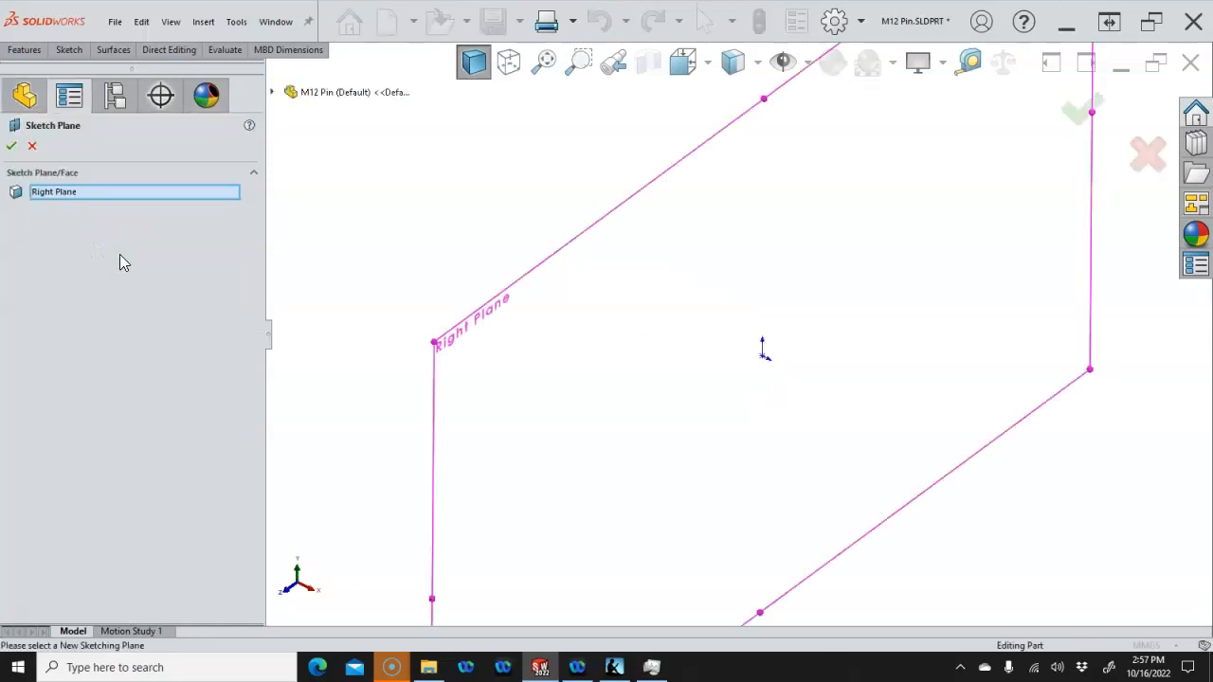
pyautogui.click(273, 95)
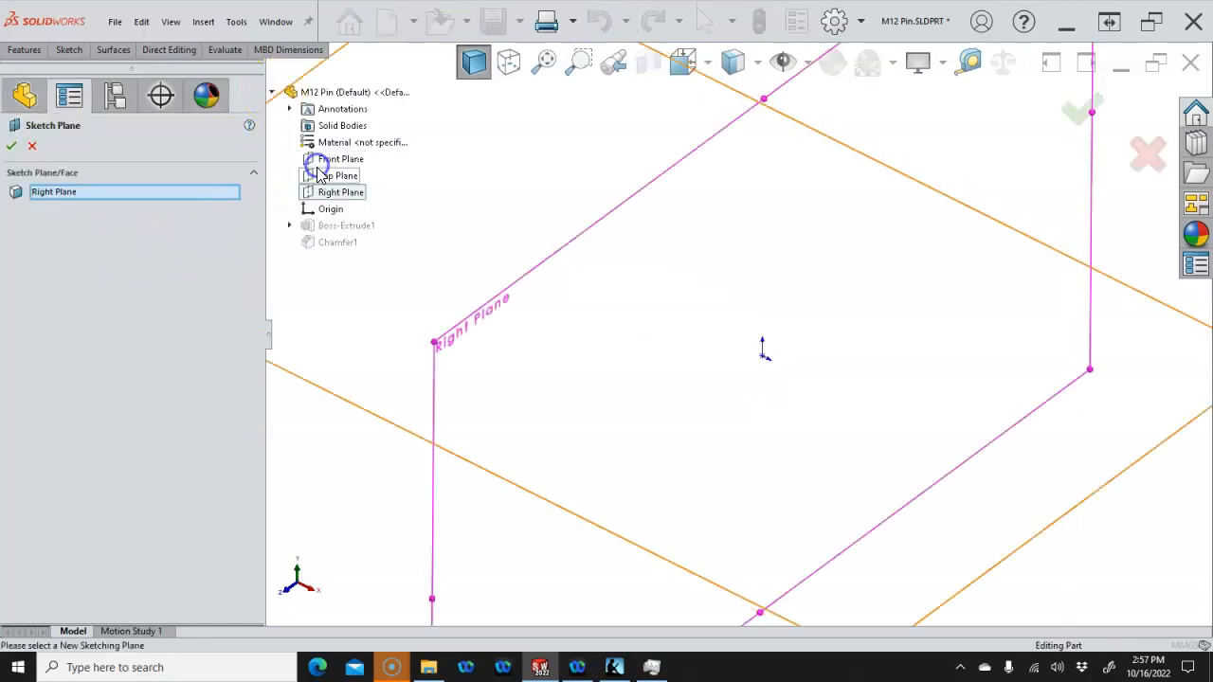
pyautogui.click(332, 177)
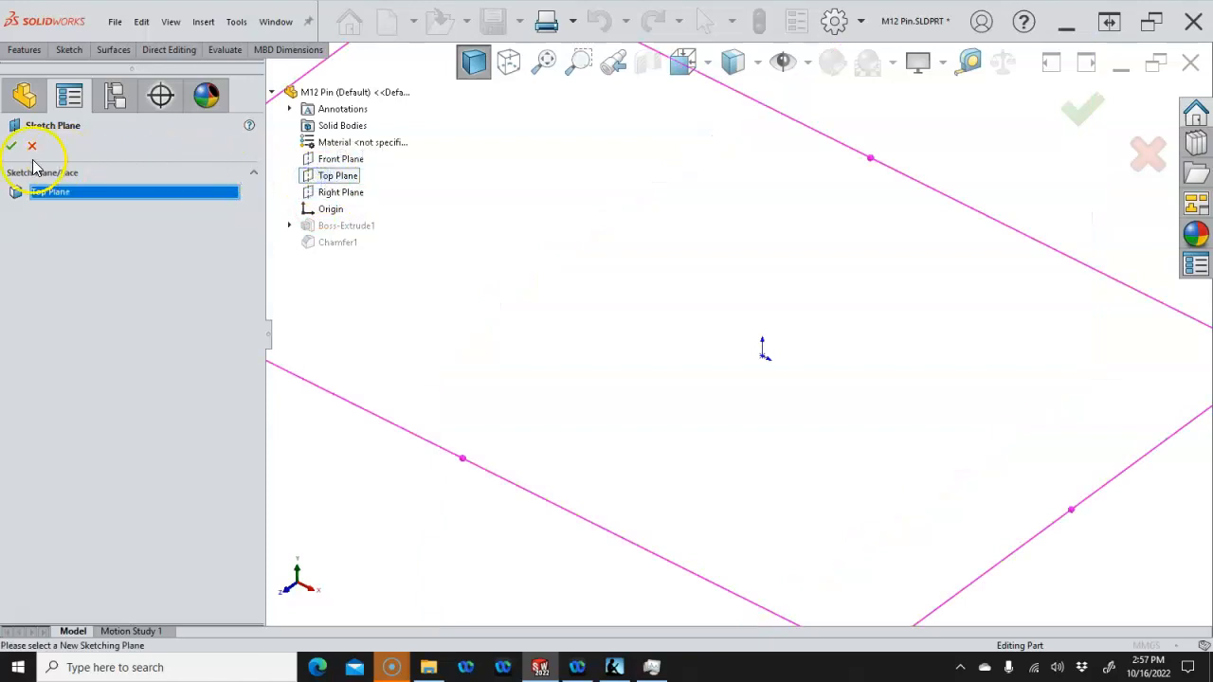
pyautogui.click(10, 140)
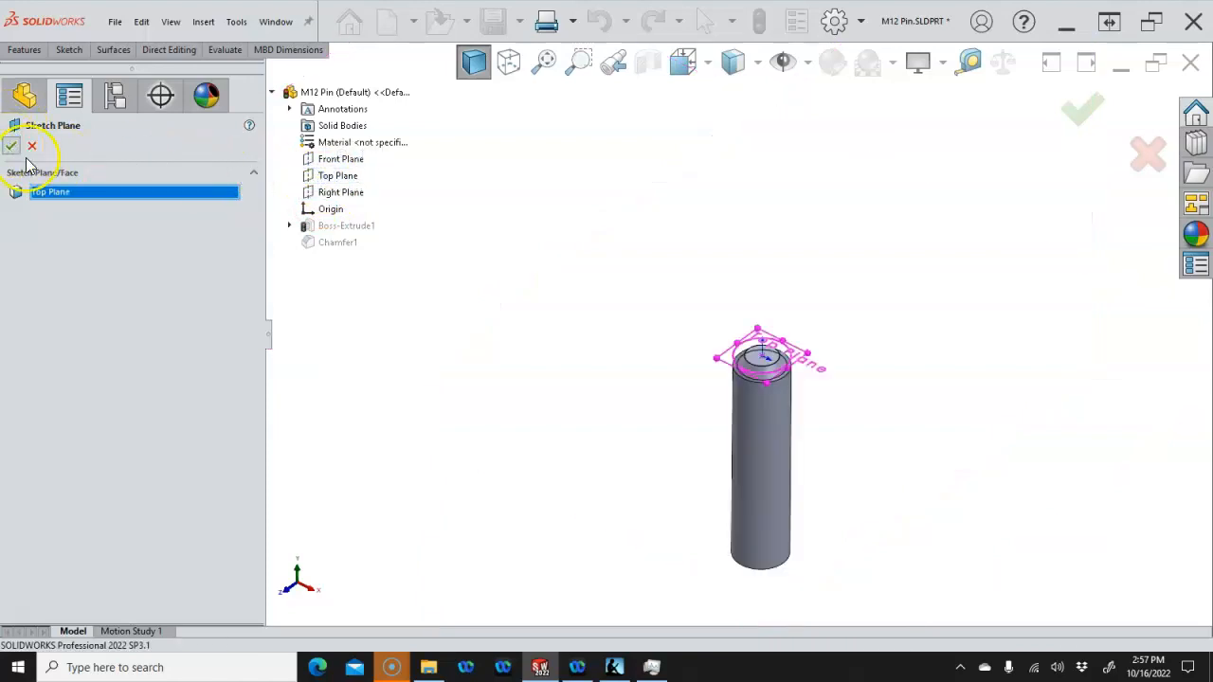
# Edit the pin's base extrusion, reversing its direction to run upward and setting the blind depth to 60 mm
pyautogui.rightClick(65, 275)
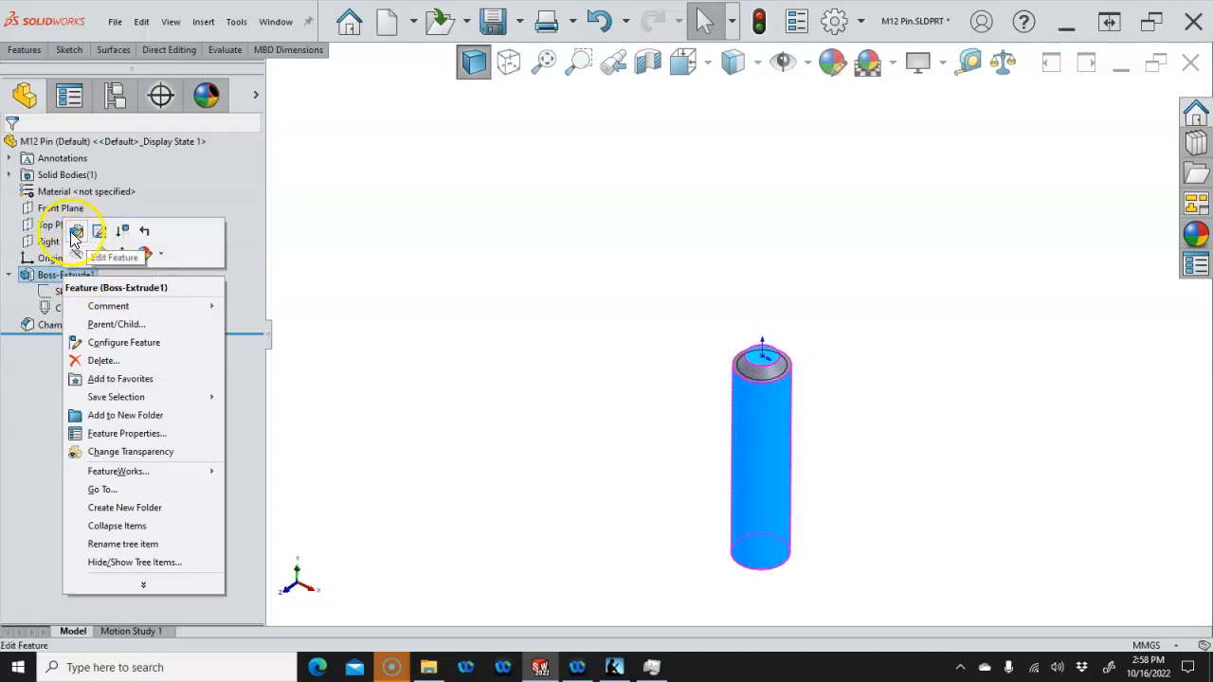
pyautogui.click(75, 231)
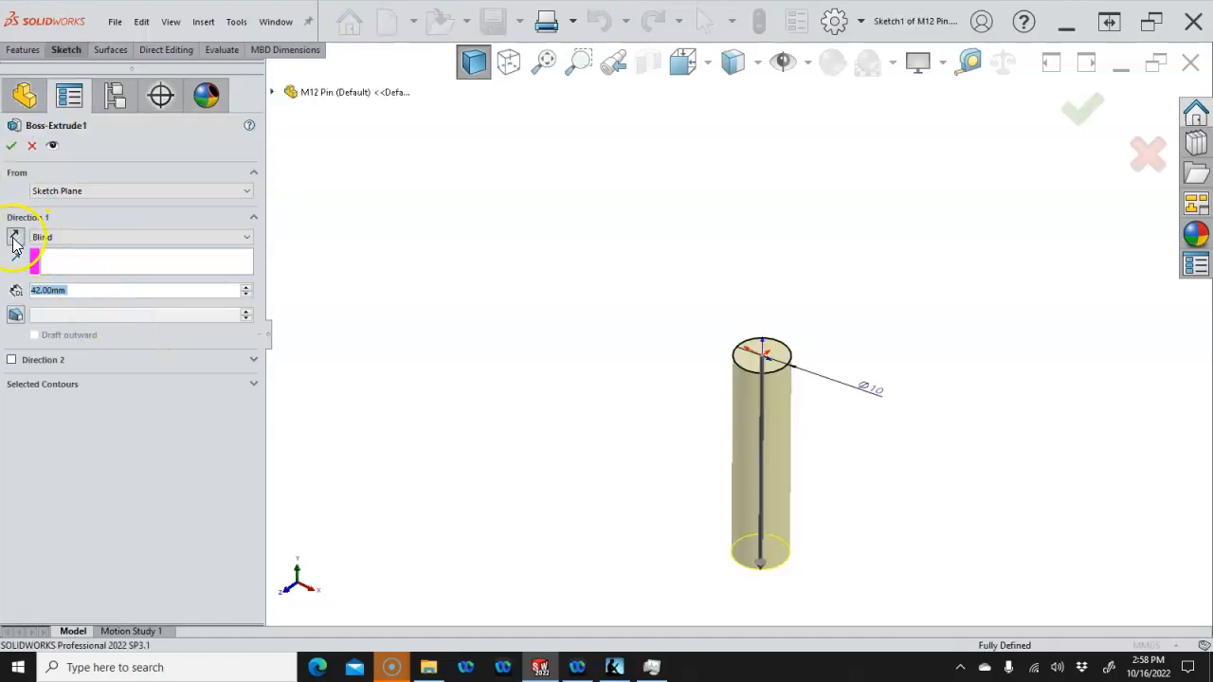
pyautogui.click(16, 239)
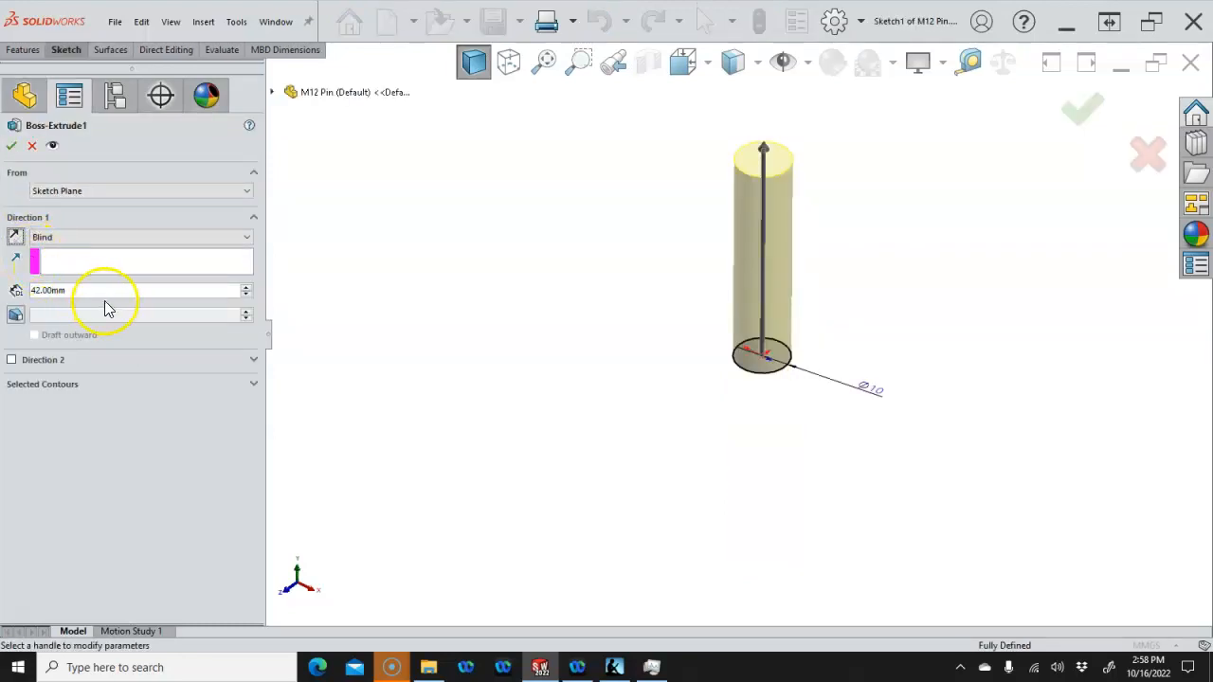
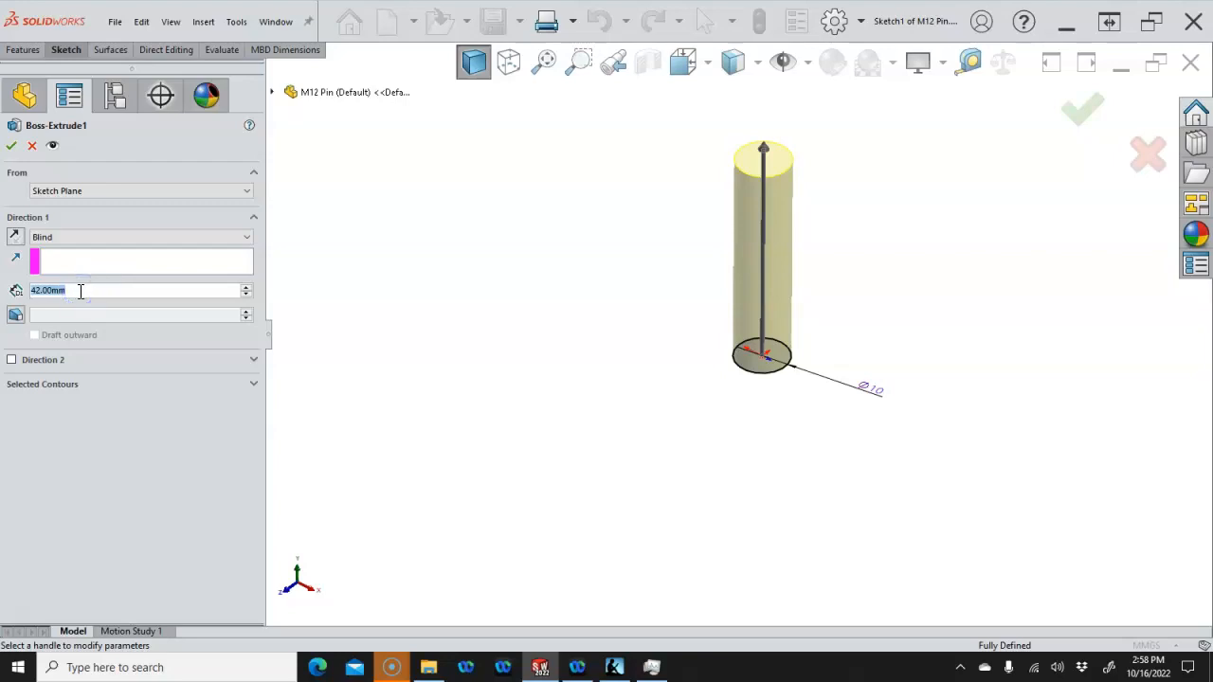
pyautogui.write('60')
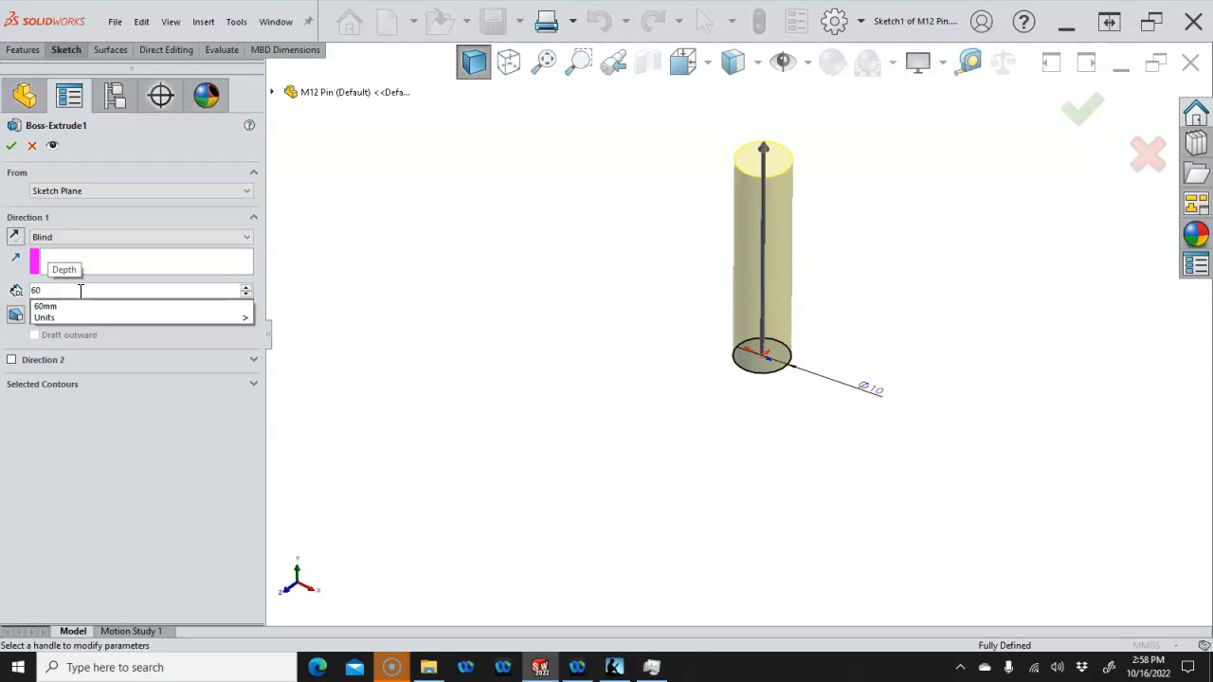
pyautogui.press('Return')
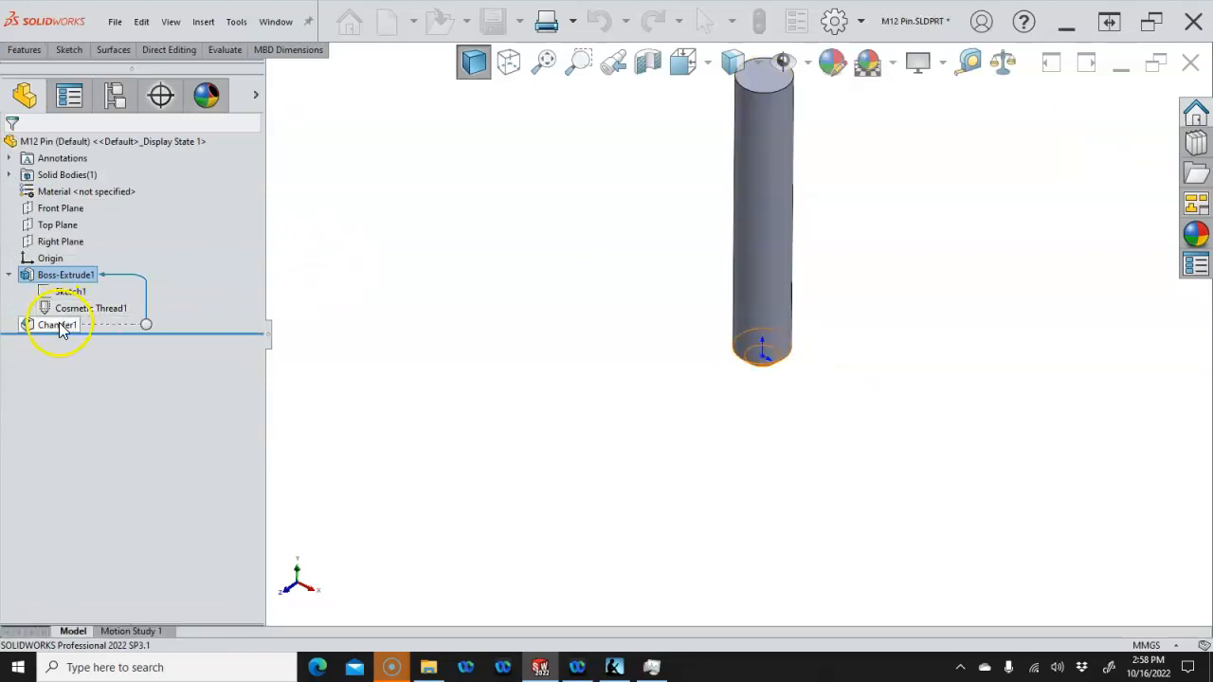
# Select the chamfer and examine it at the pin's lower end
pyautogui.click(60, 324)
pyautogui.click(477, 352)
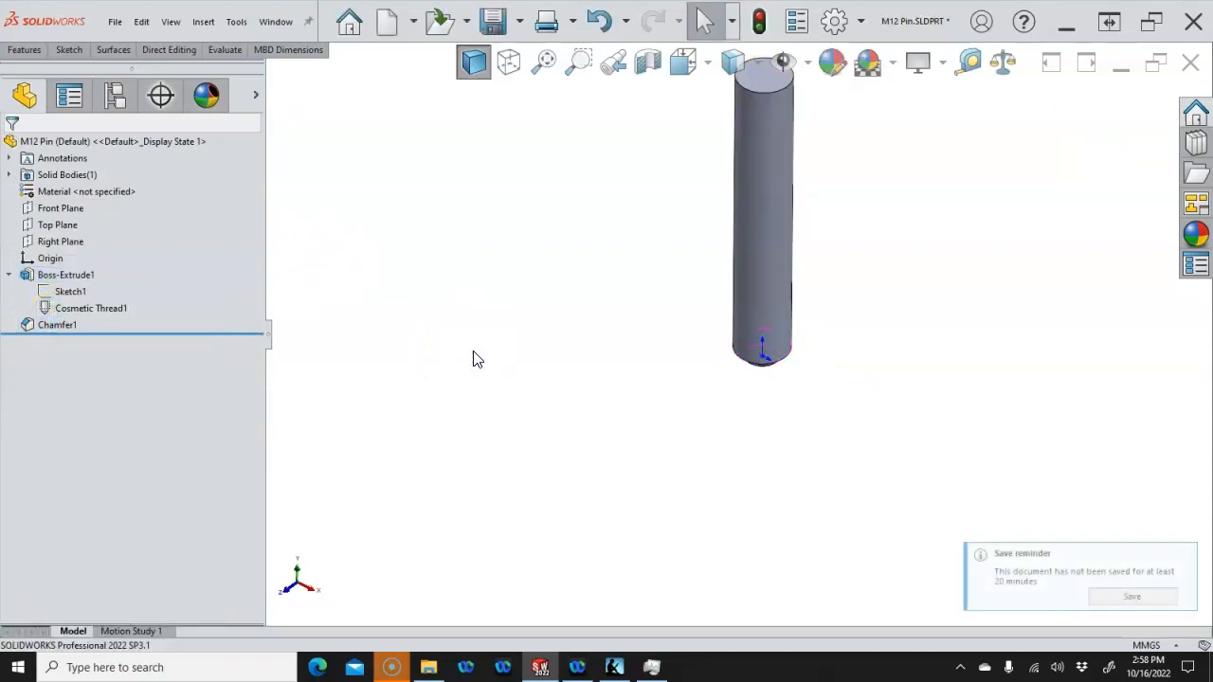
pyautogui.click(65, 327)
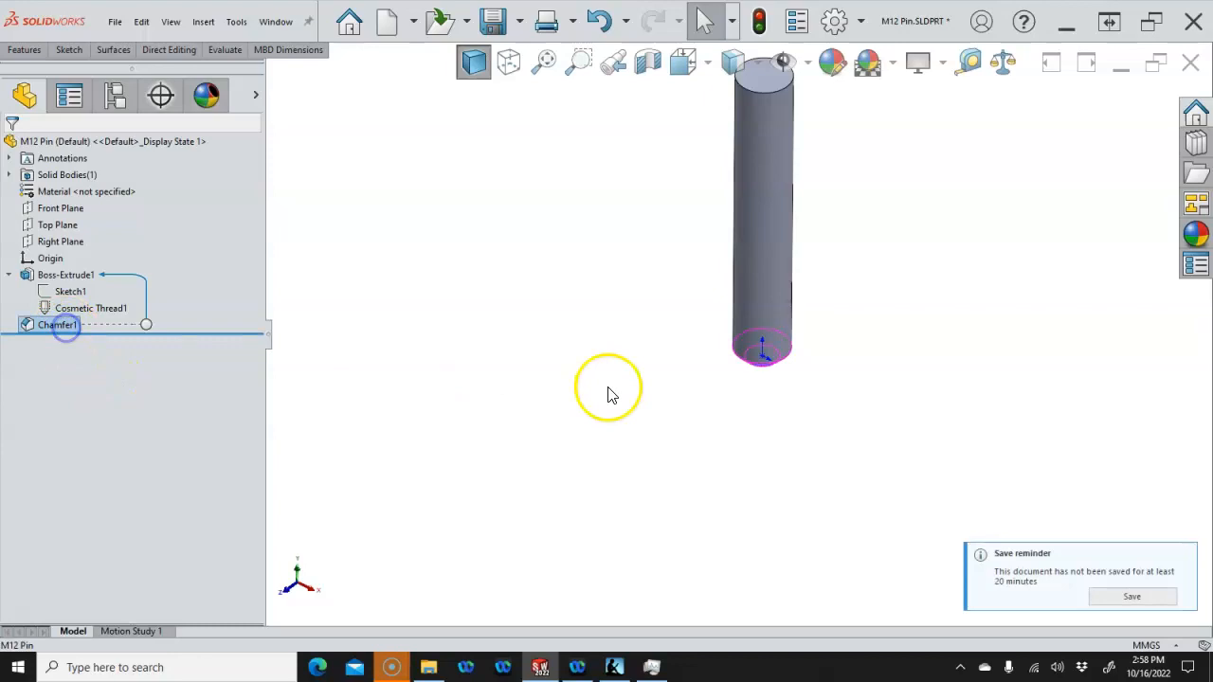
pyautogui.moveTo(782, 381); pyautogui.dragTo(820, 379, button='middle')
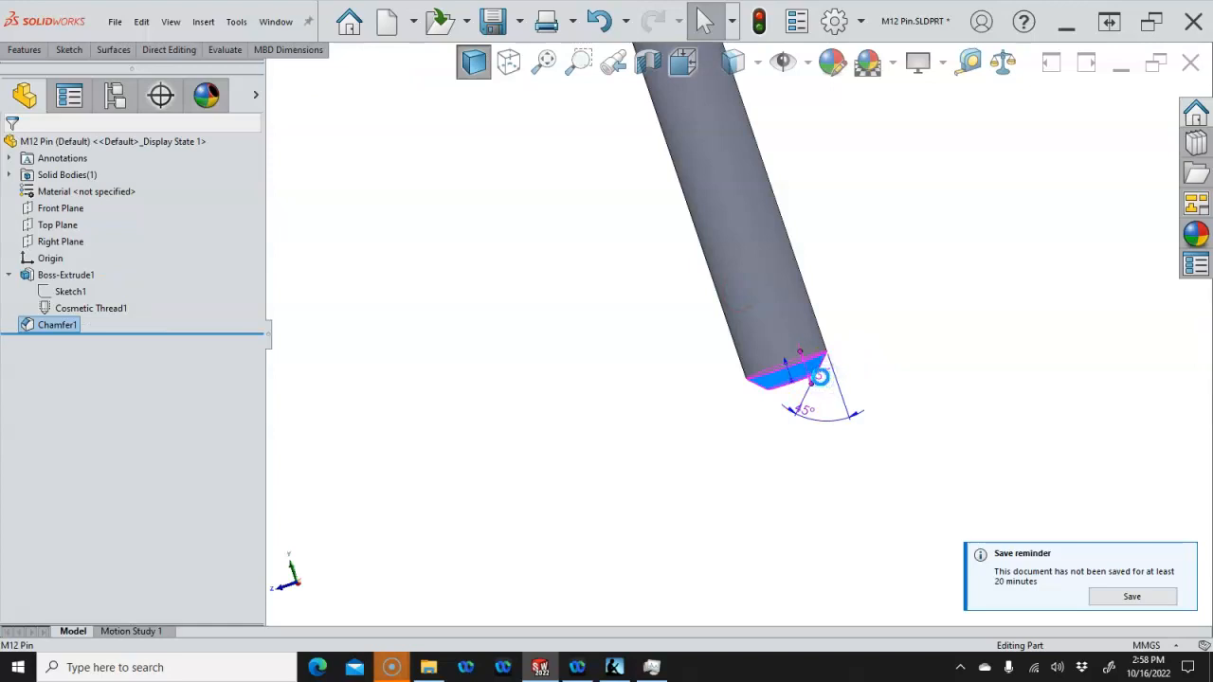
# Set the chamfer distance at the pin's lower end to 3 mm and rebuild the part
pyautogui.doubleClick(819, 377)
pyautogui.write('3')
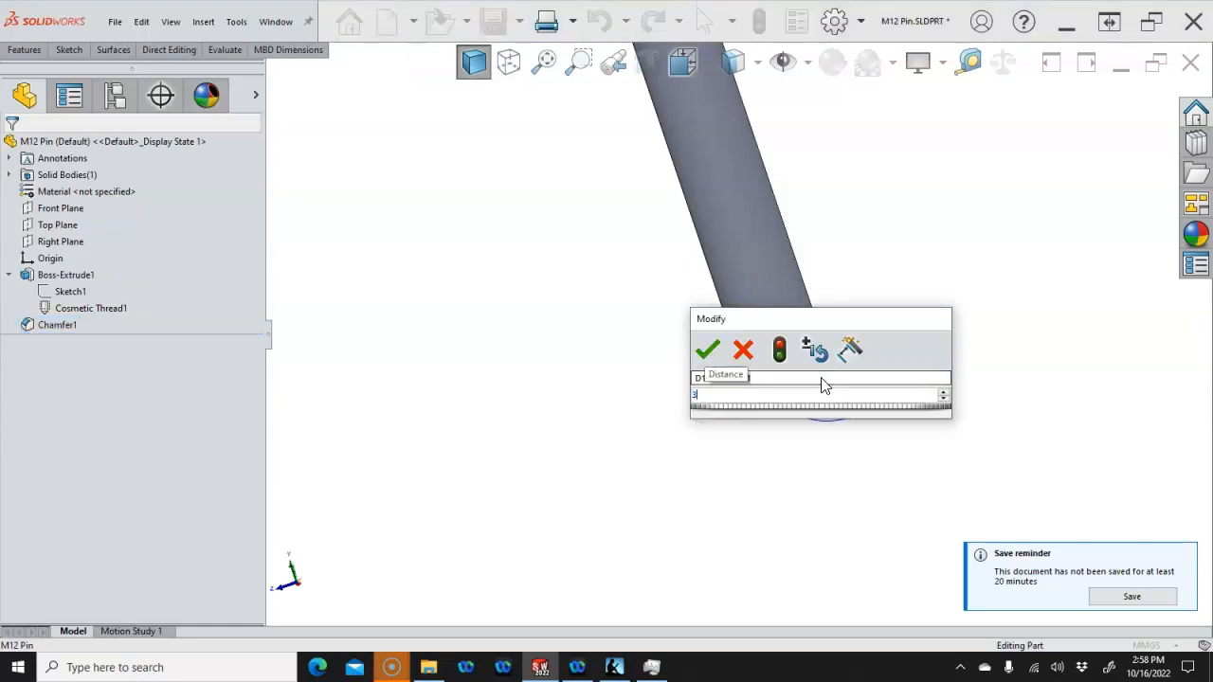
pyautogui.press('Return')
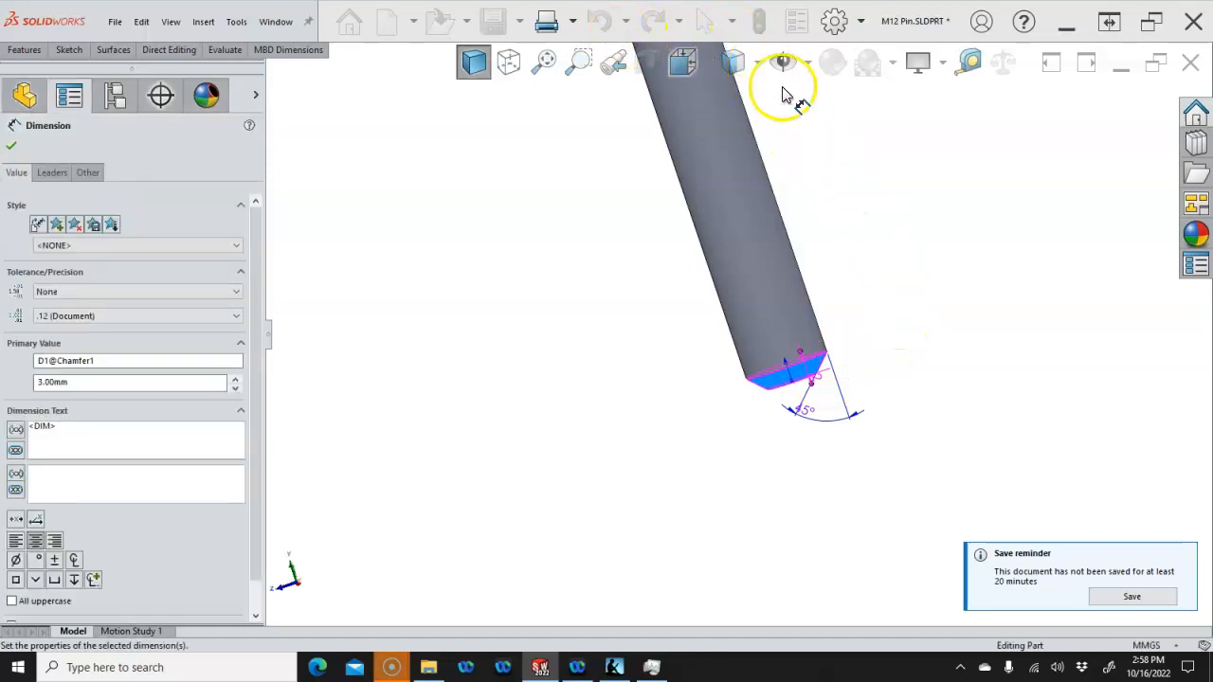
pyautogui.click(707, 127)
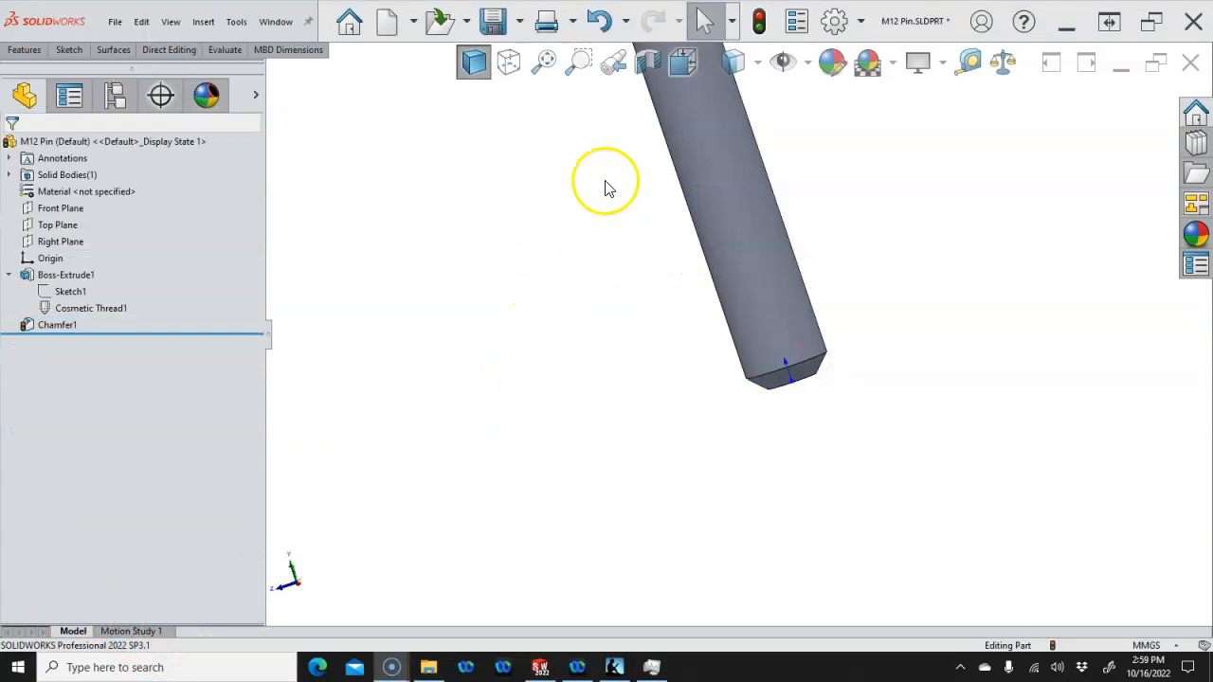
pyautogui.click(762, 27)
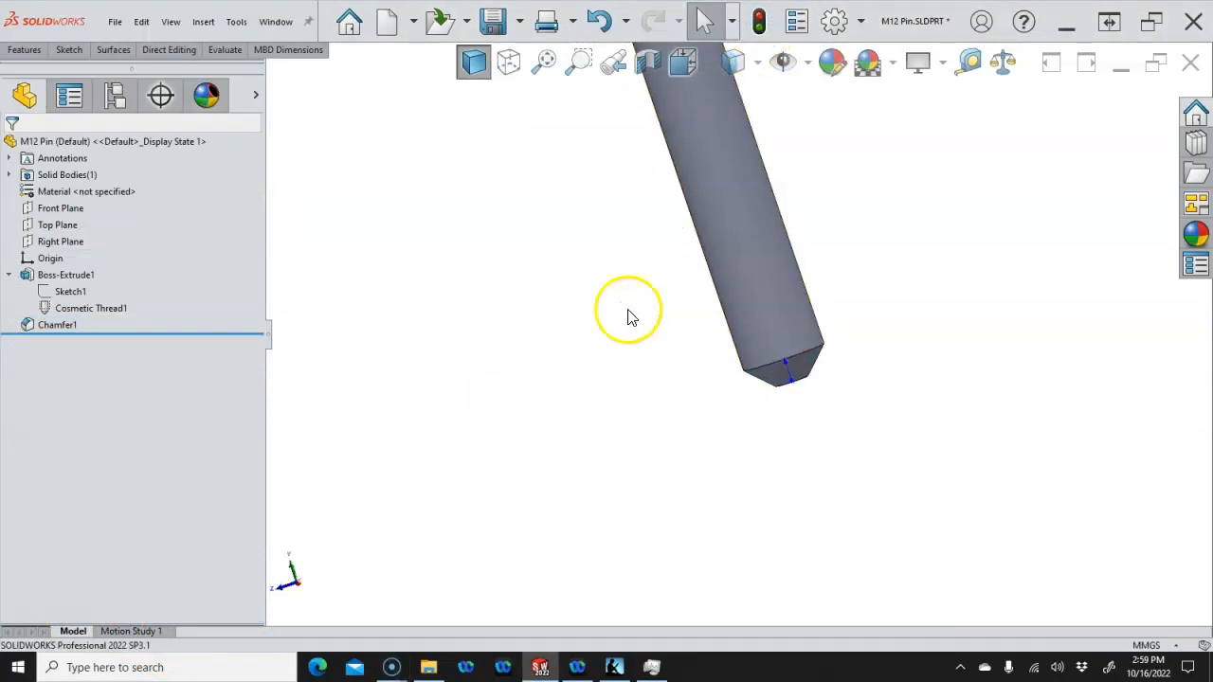
pyautogui.hotkey('ctrl', '1')
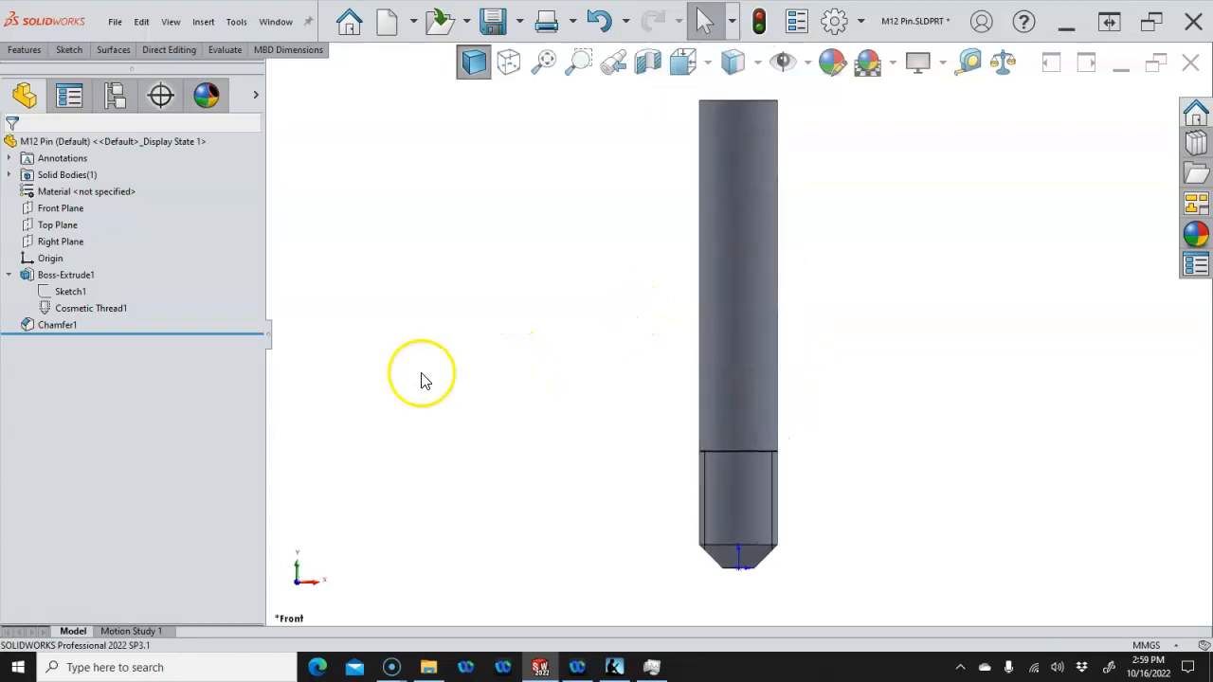
# Set the diameter of the pin's base circle to 12 mm
pyautogui.click(90, 276)
pyautogui.moveTo(379, 306); pyautogui.dragTo(472, 374, button='middle')
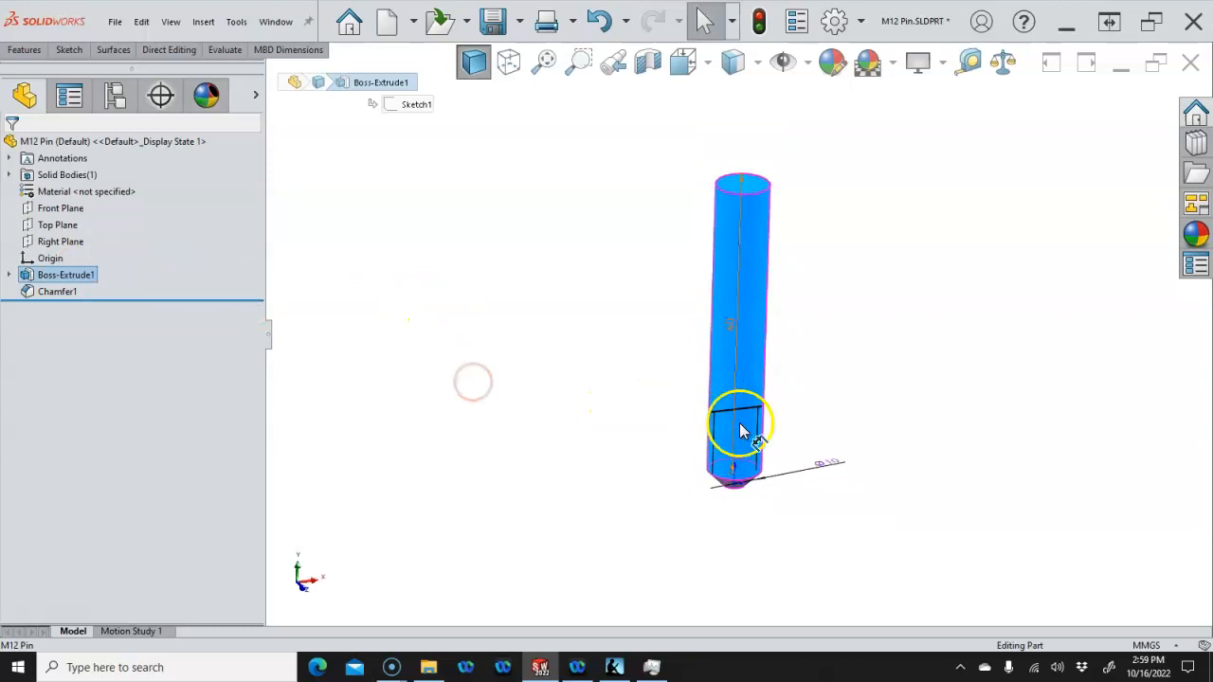
pyautogui.click(825, 464)
pyautogui.click(824, 464)
pyautogui.write('12')
pyautogui.press('Return')
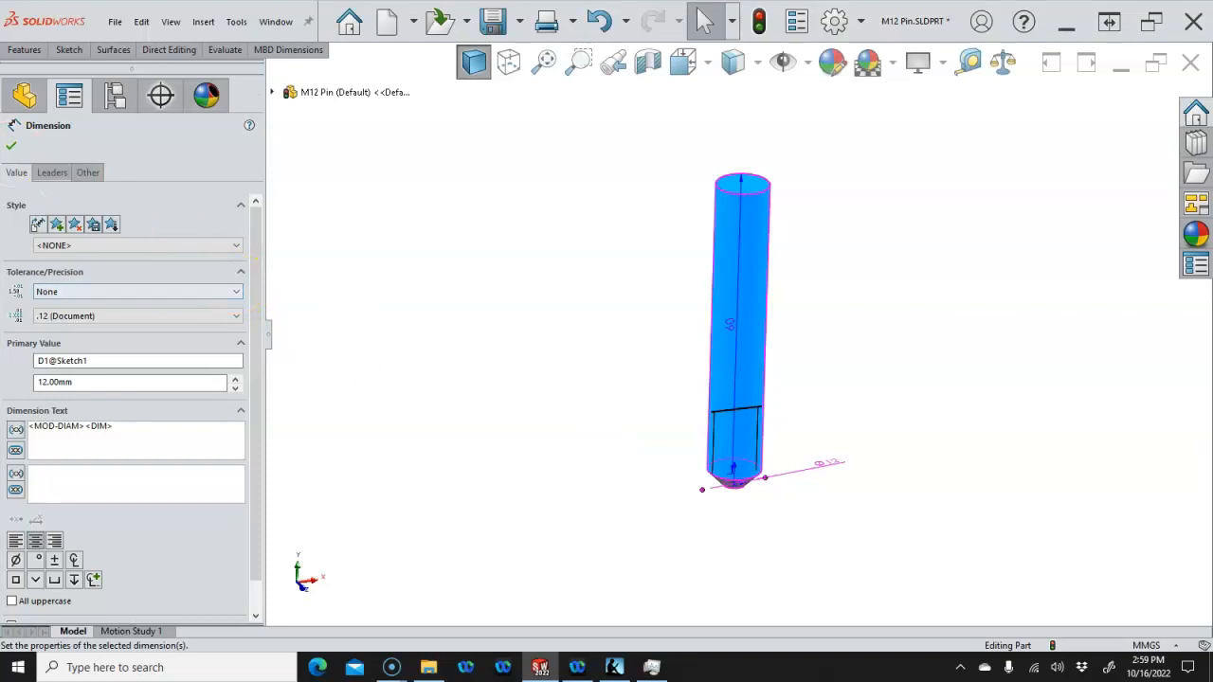
pyautogui.click(11, 150)
pyautogui.click(420, 249)
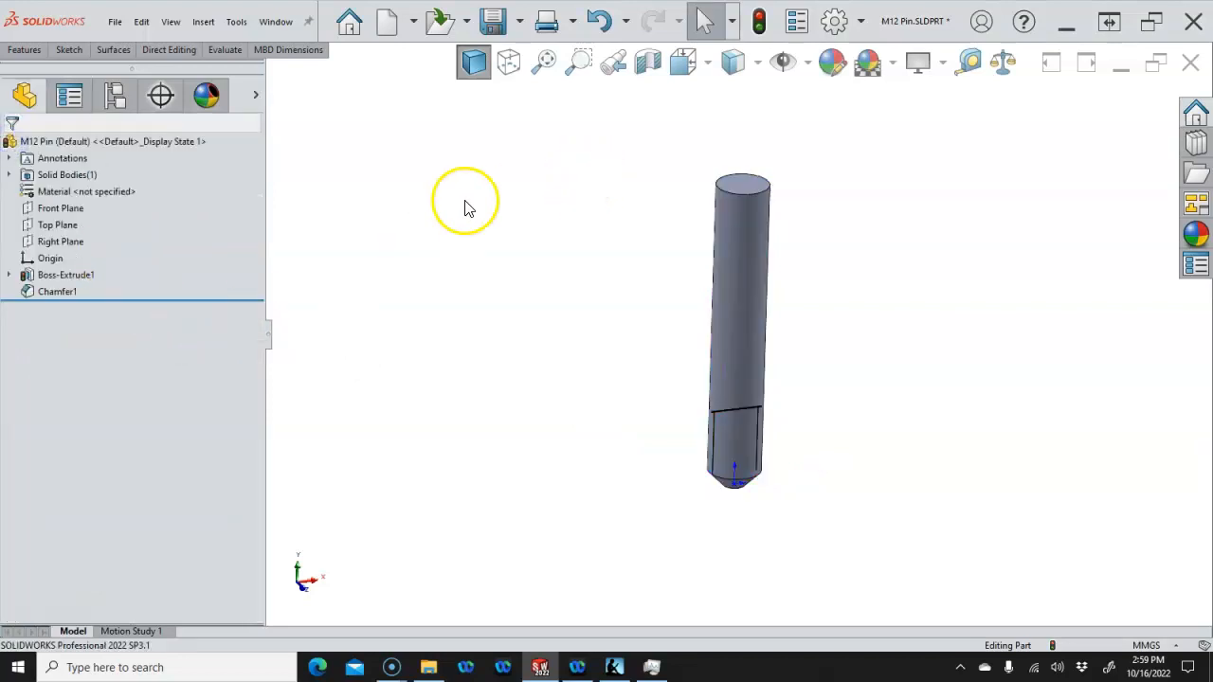
# Review the thread sizes offered for the cosmetic thread at the pin's lower end
pyautogui.click(9, 274)
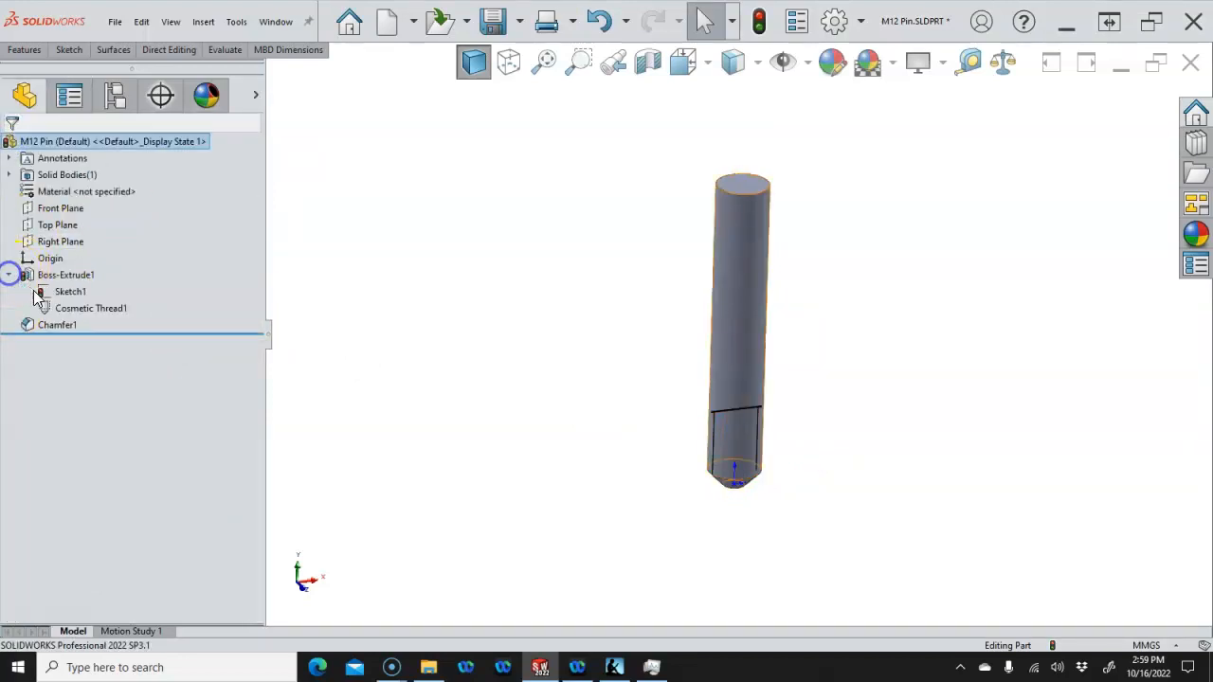
pyautogui.rightClick(75, 308)
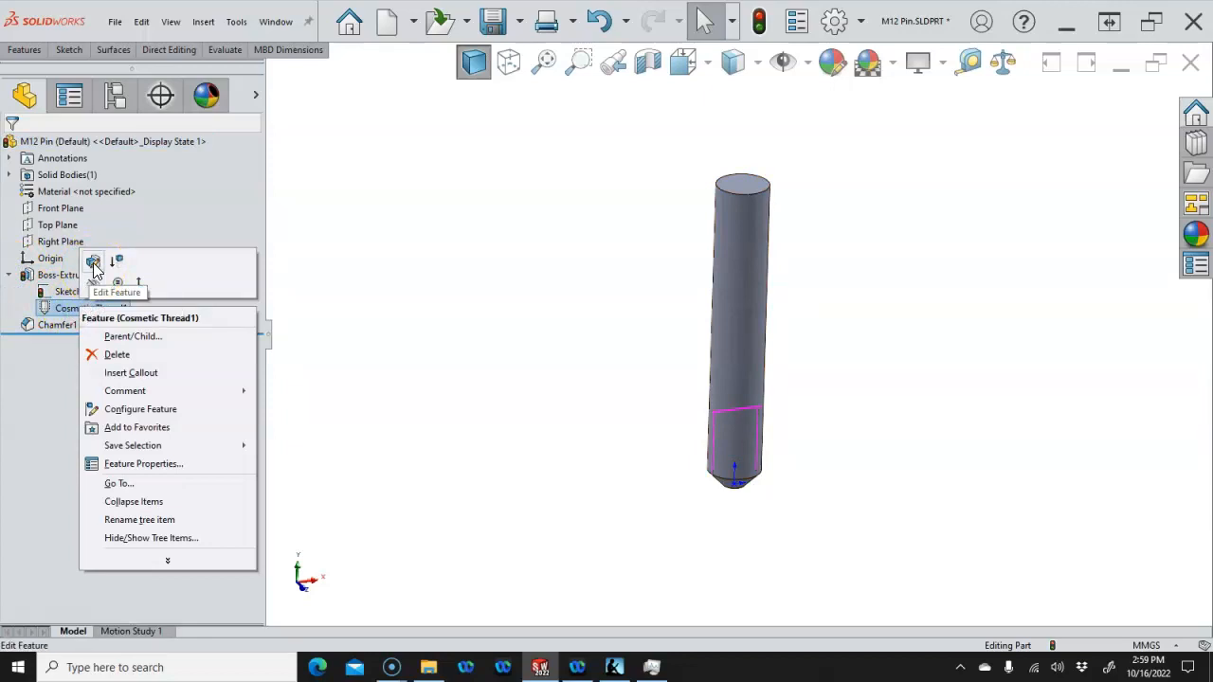
pyautogui.click(94, 262)
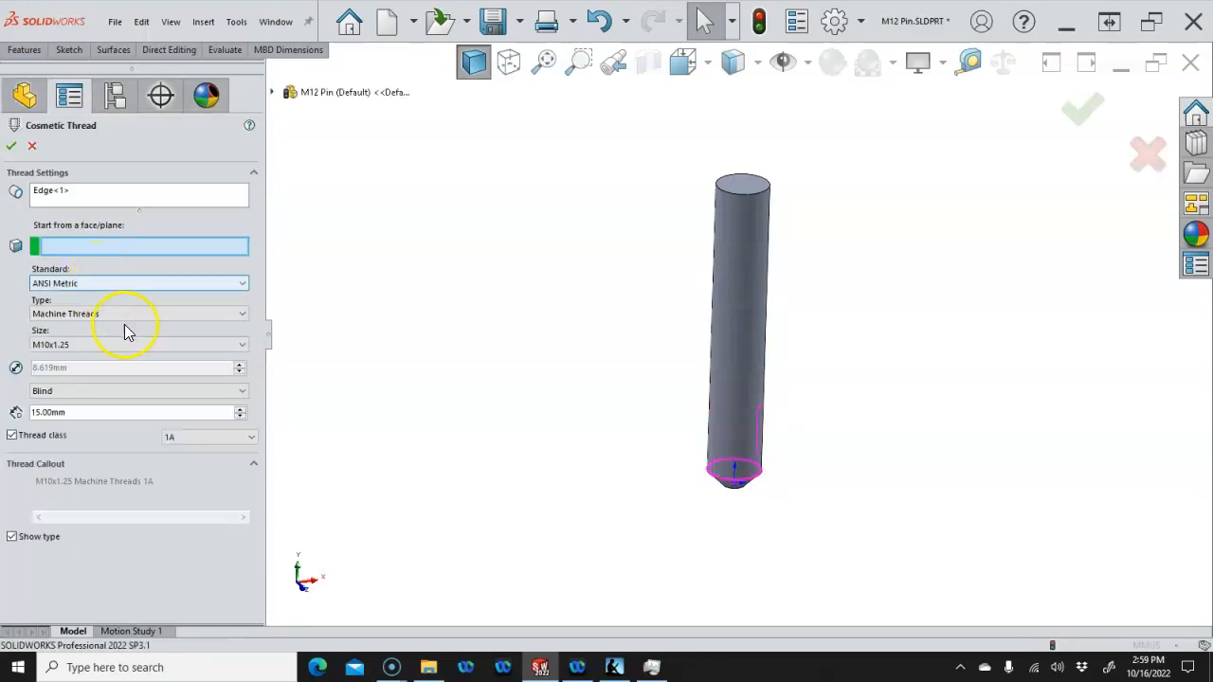
pyautogui.click(121, 345)
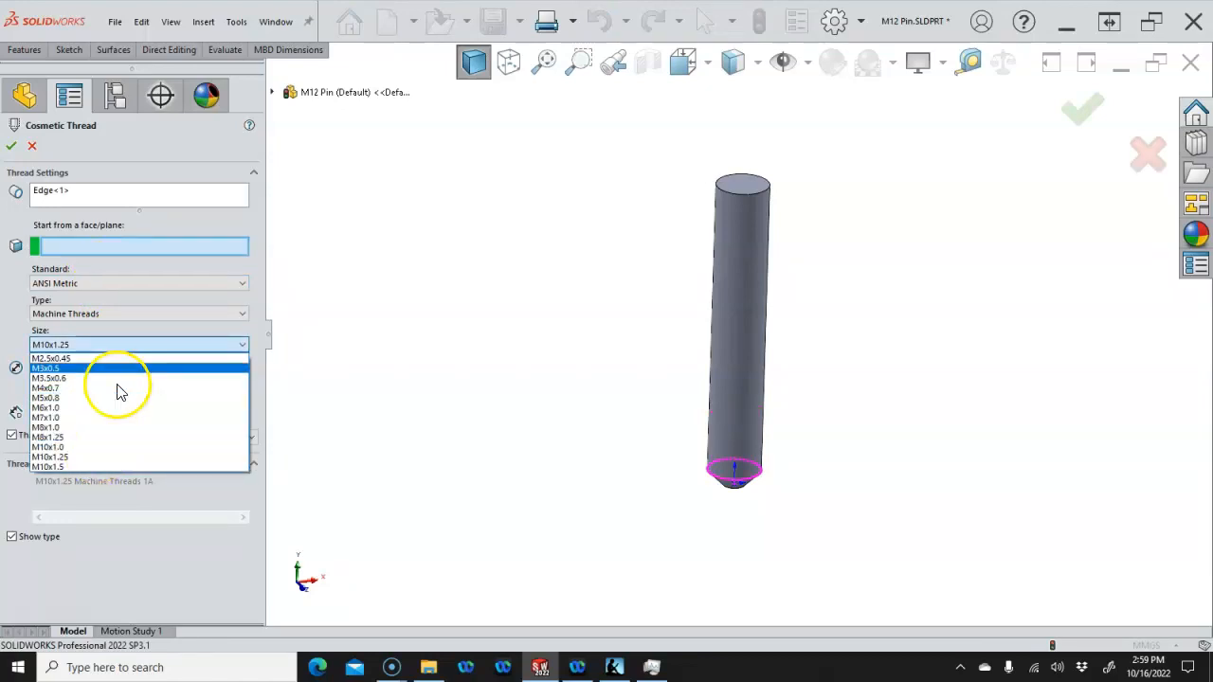
pyautogui.click(132, 330)
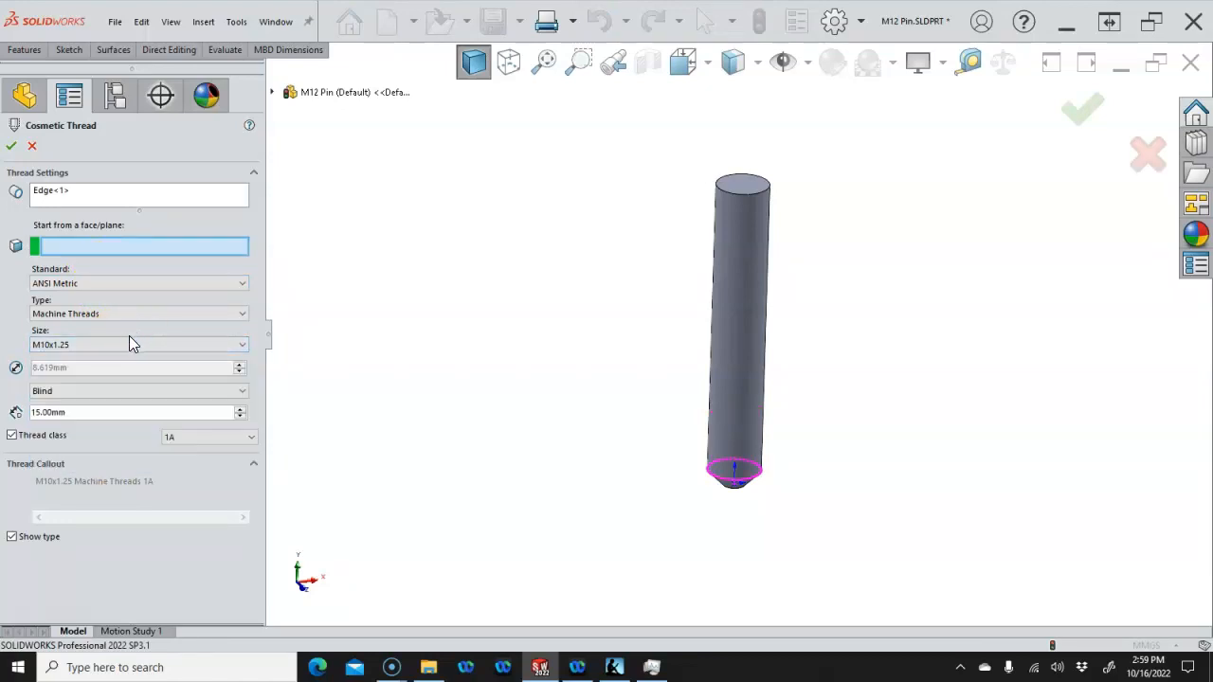
pyautogui.click(10, 149)
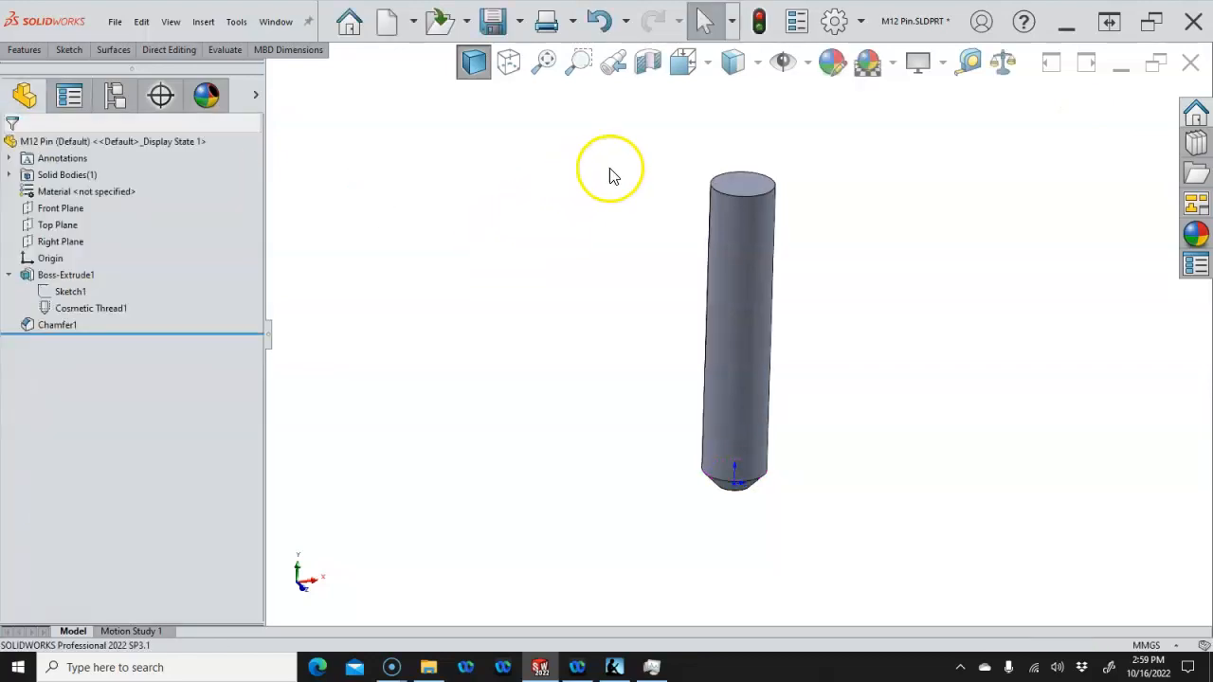
# Edit the pin's cosmetic thread, setting the size to M12x1.5 and the blind depth to 20 mm
pyautogui.rightClick(112, 309)
pyautogui.click(126, 268)
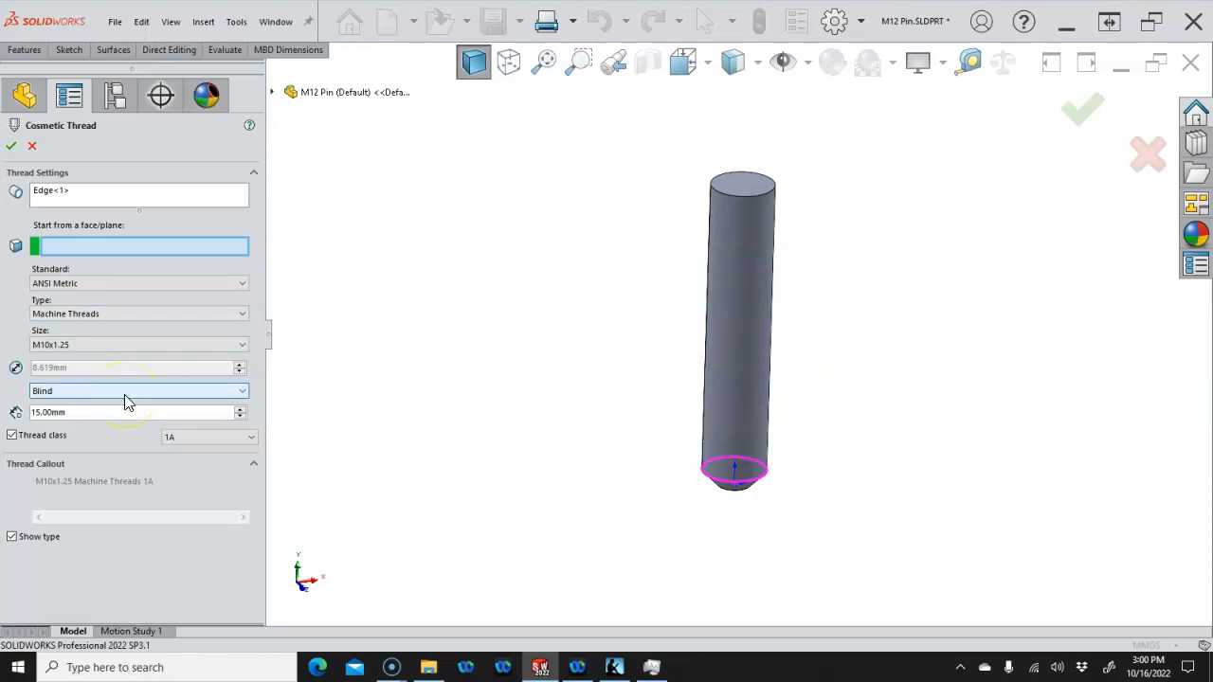
pyautogui.click(112, 347)
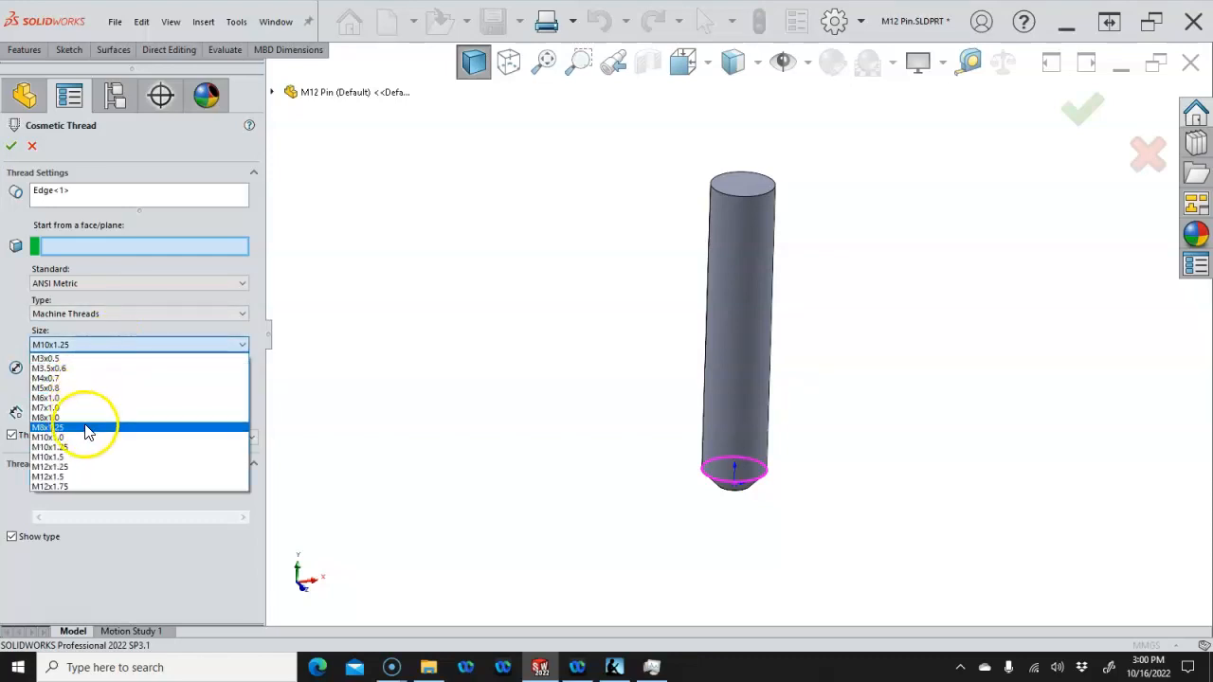
pyautogui.click(77, 477)
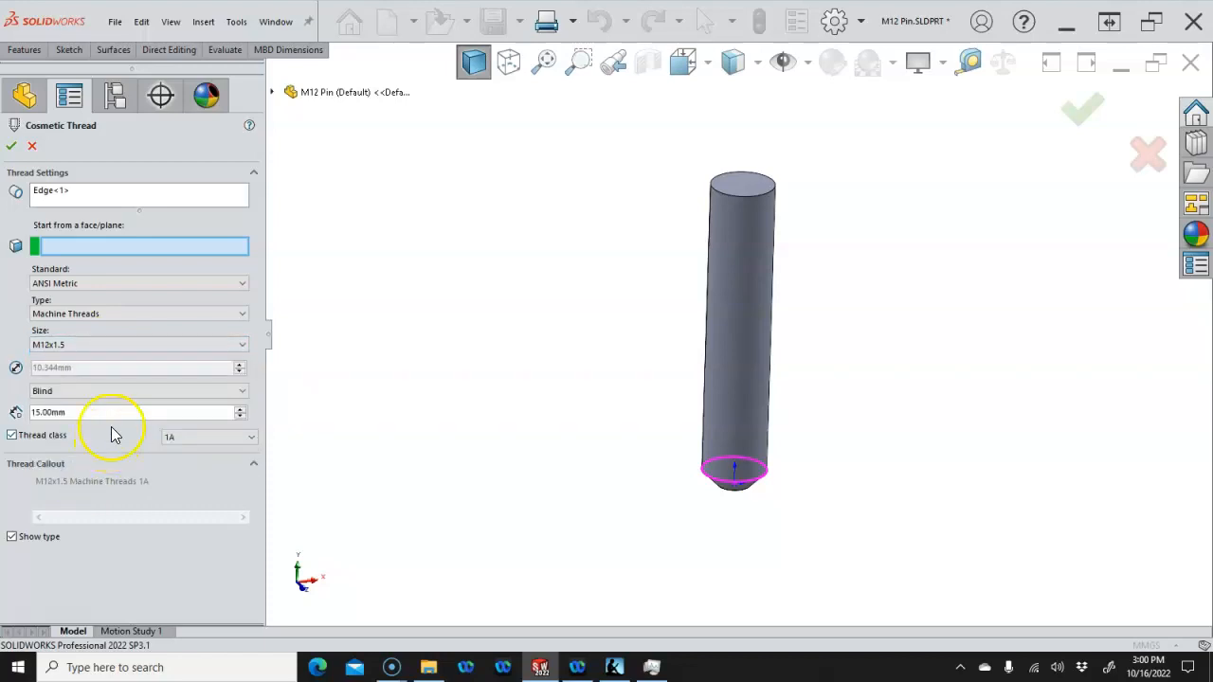
pyautogui.doubleClick(38, 411)
pyautogui.write('20')
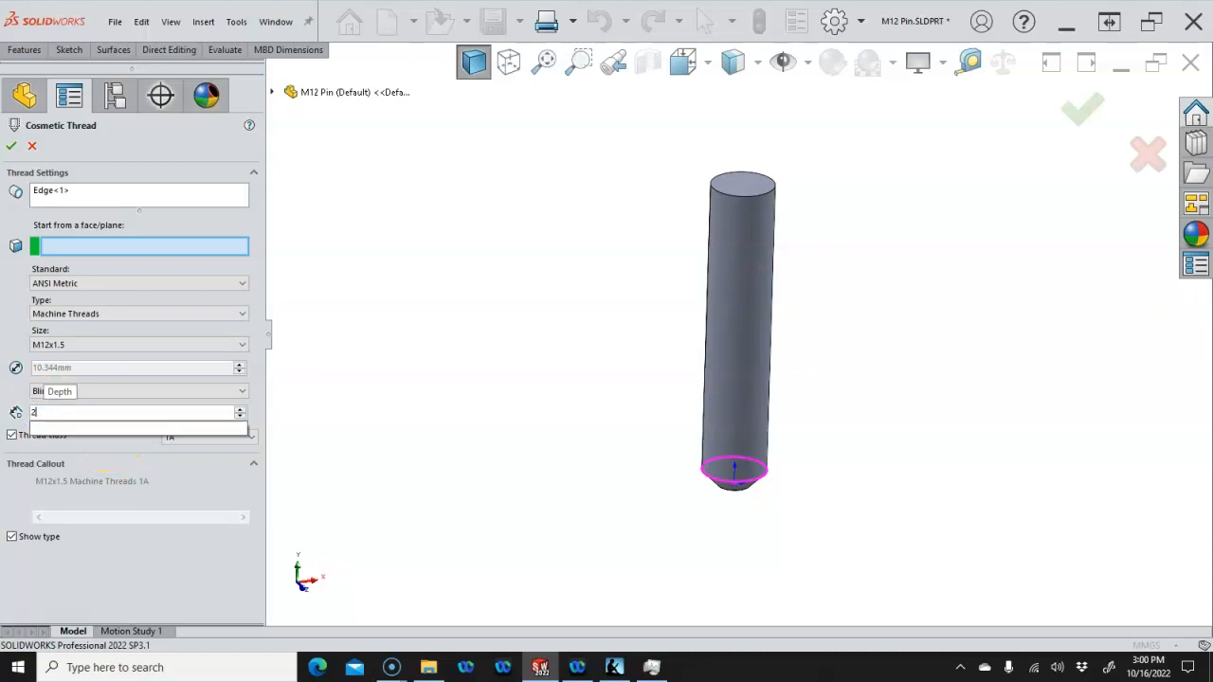
pyautogui.click(60, 384)
pyautogui.click(76, 205)
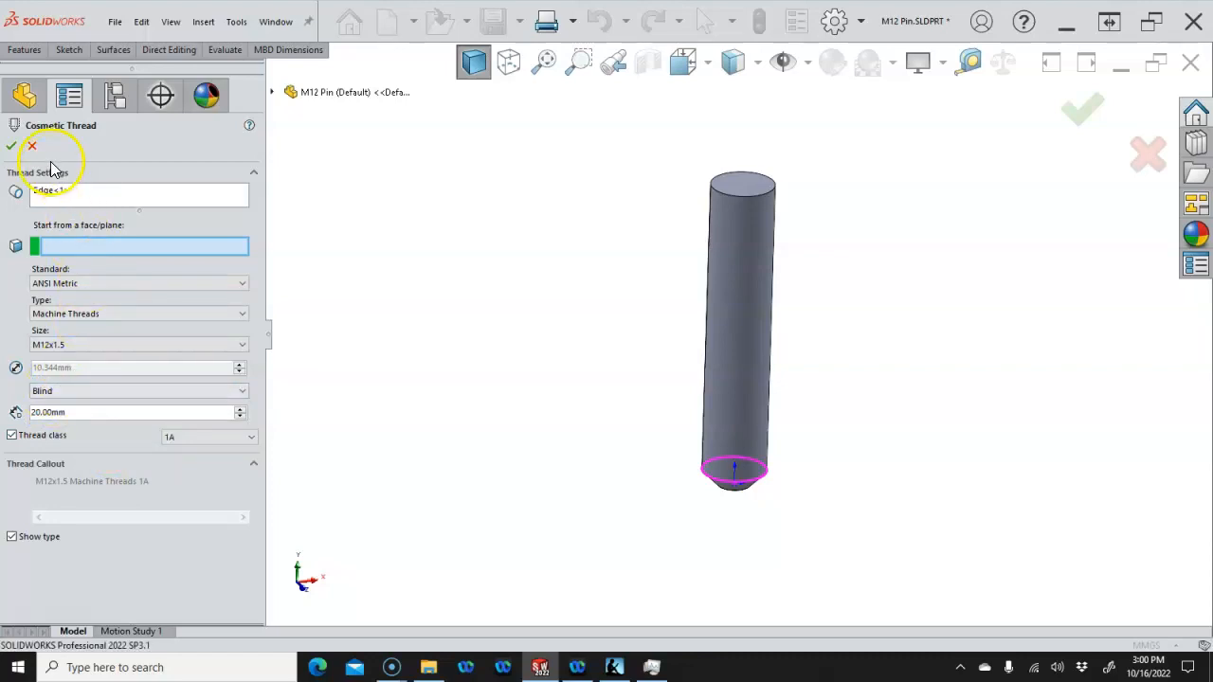
pyautogui.click(11, 147)
pyautogui.click(332, 198)
pyautogui.click(341, 200)
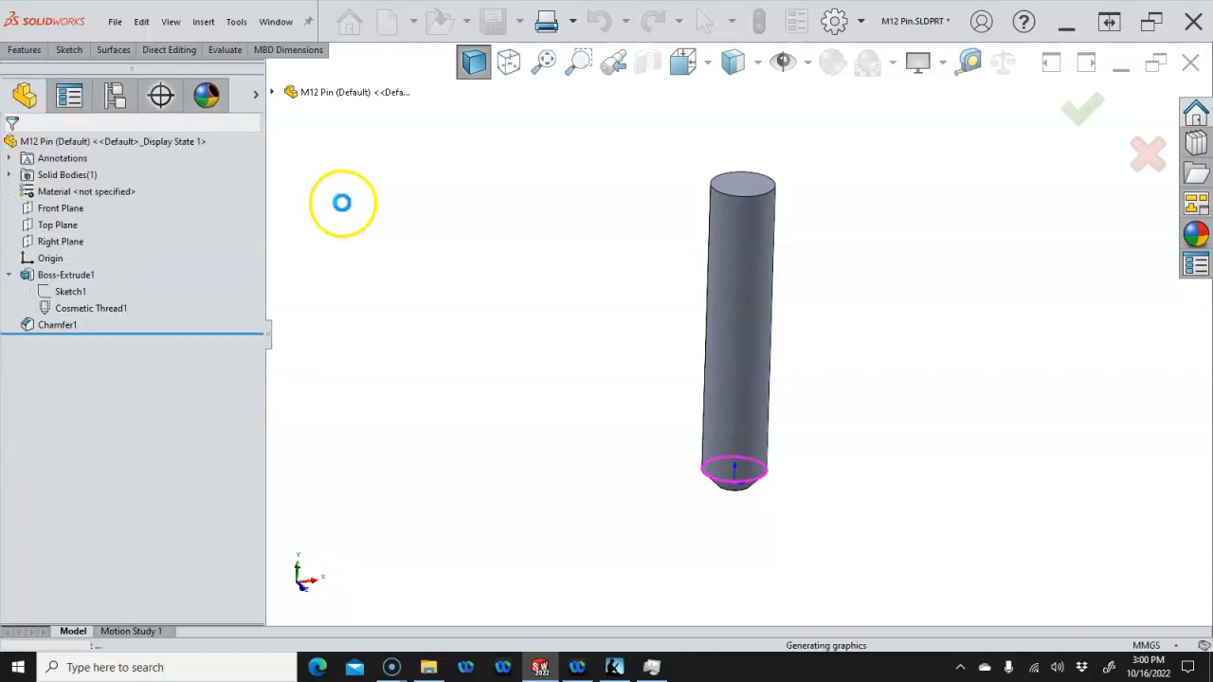
# Sketch a 9 by 9 mm center rectangle from the origin on the pin's upper end face
pyautogui.hotkey('ctrl', '1')
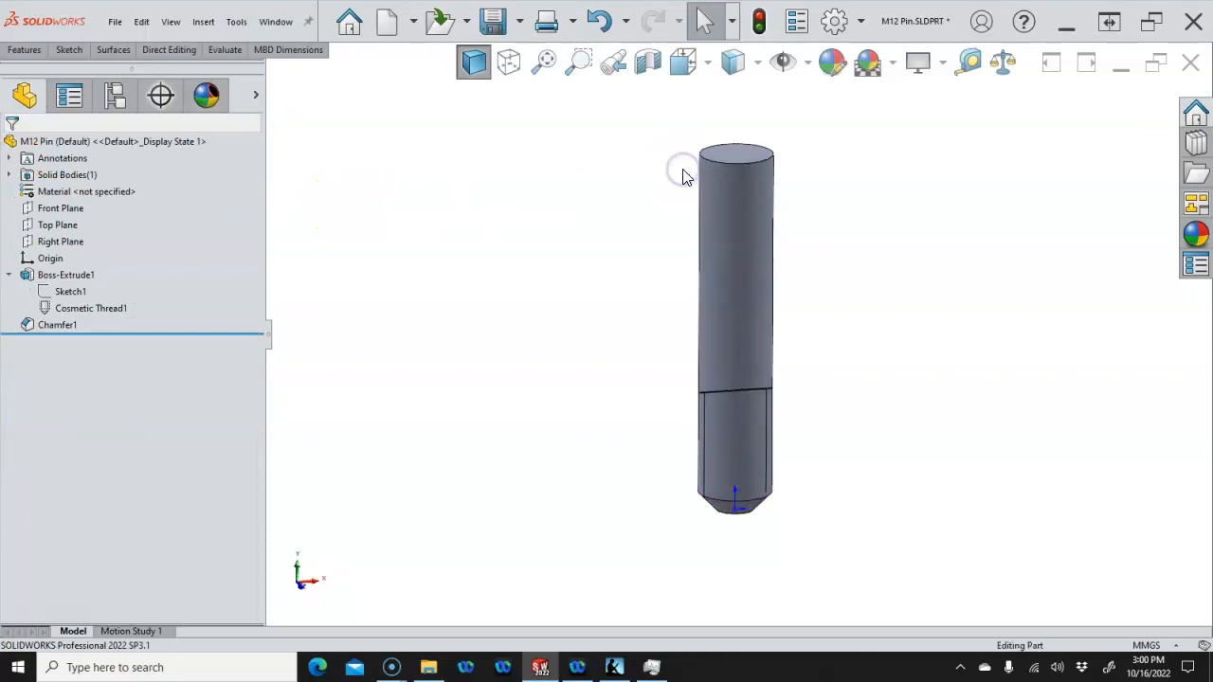
pyautogui.moveTo(726, 184); pyautogui.dragTo(672, 317, button='middle')
pyautogui.click(731, 223)
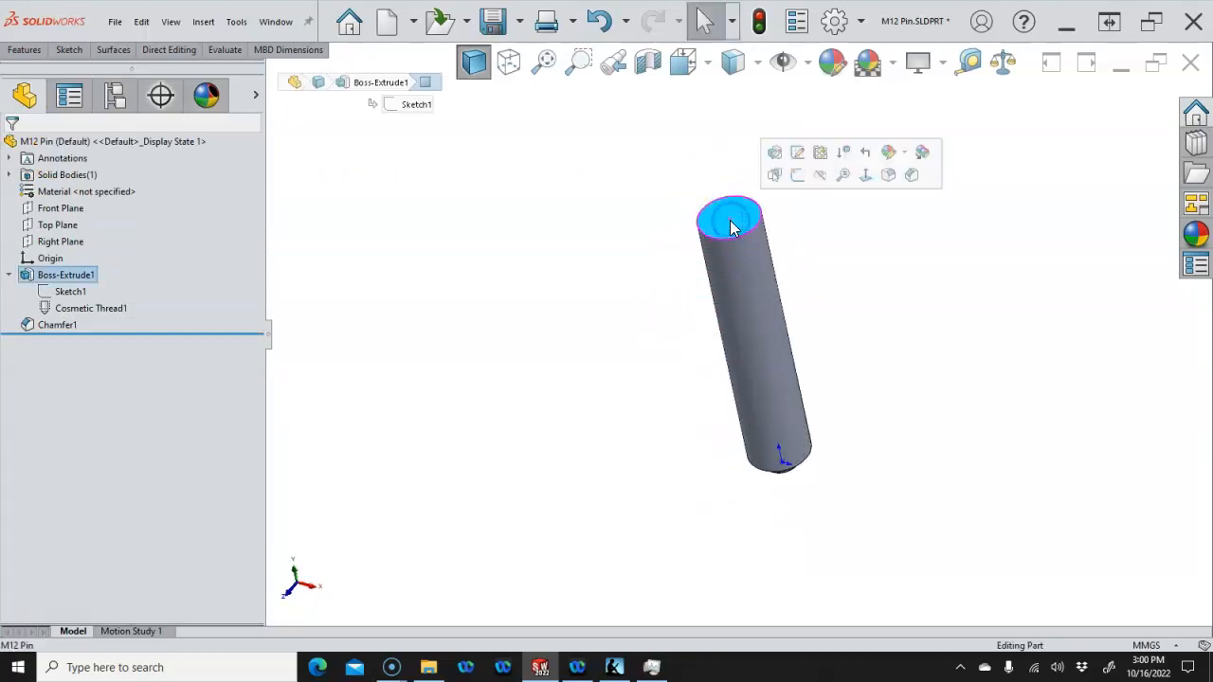
pyautogui.click(797, 177)
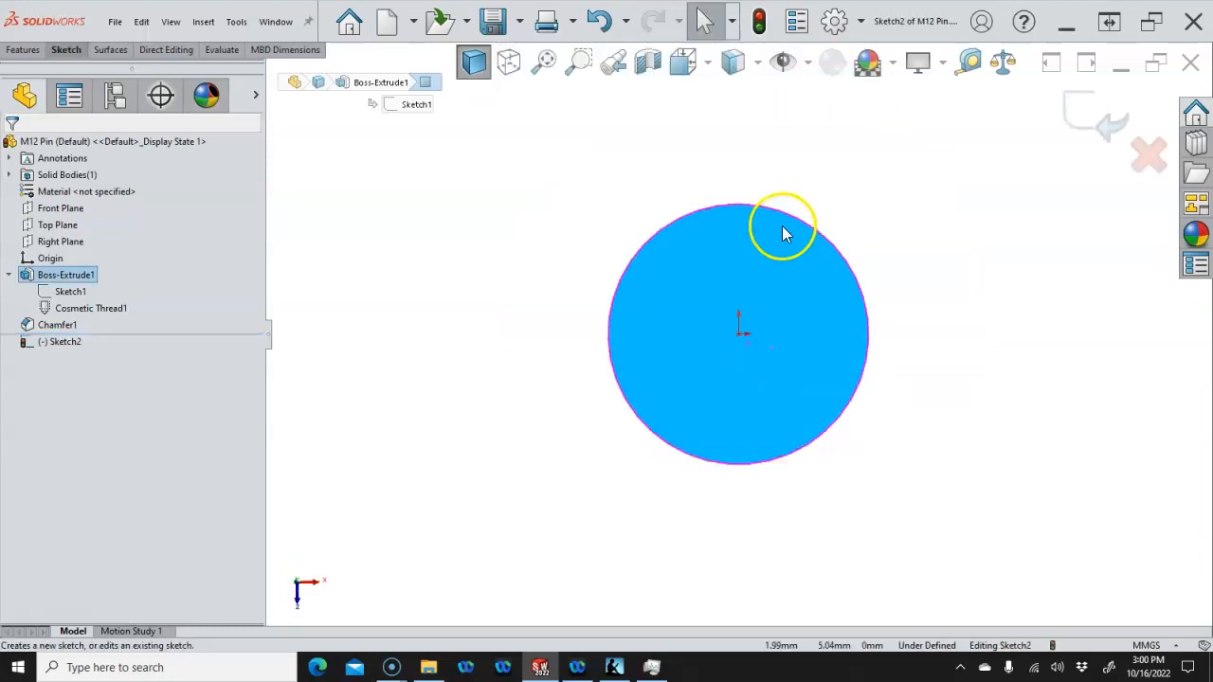
pyautogui.press('s')
pyautogui.click(834, 293)
pyautogui.click(841, 343)
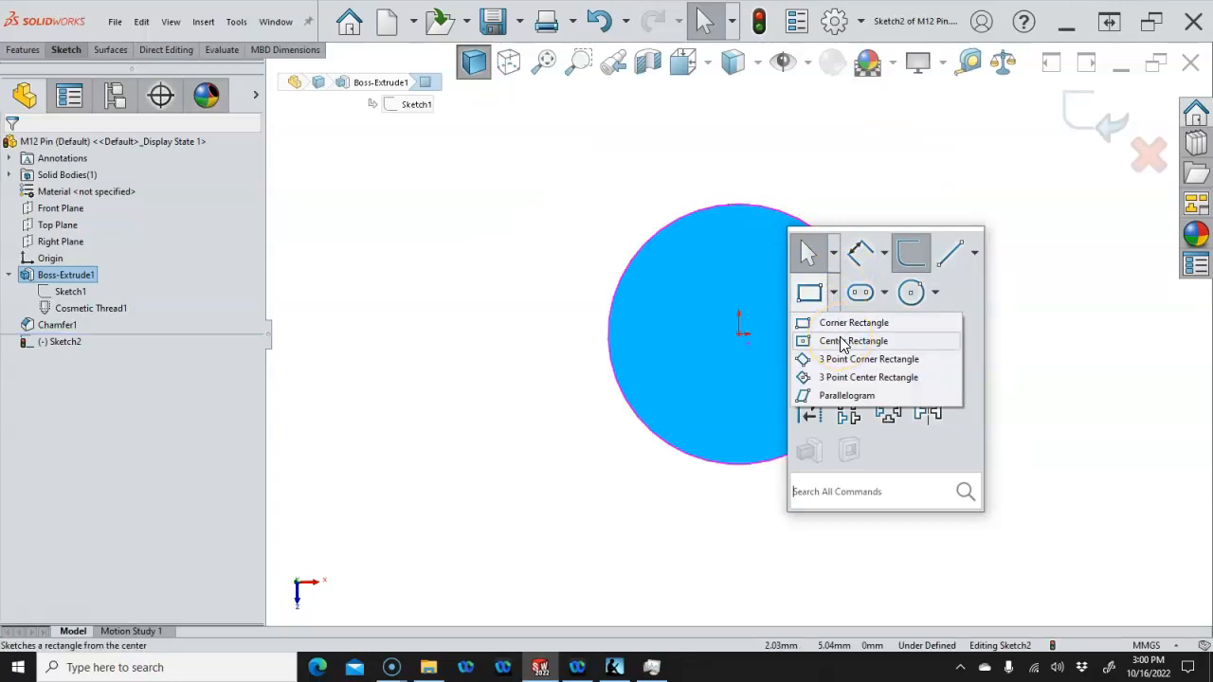
pyautogui.click(843, 343)
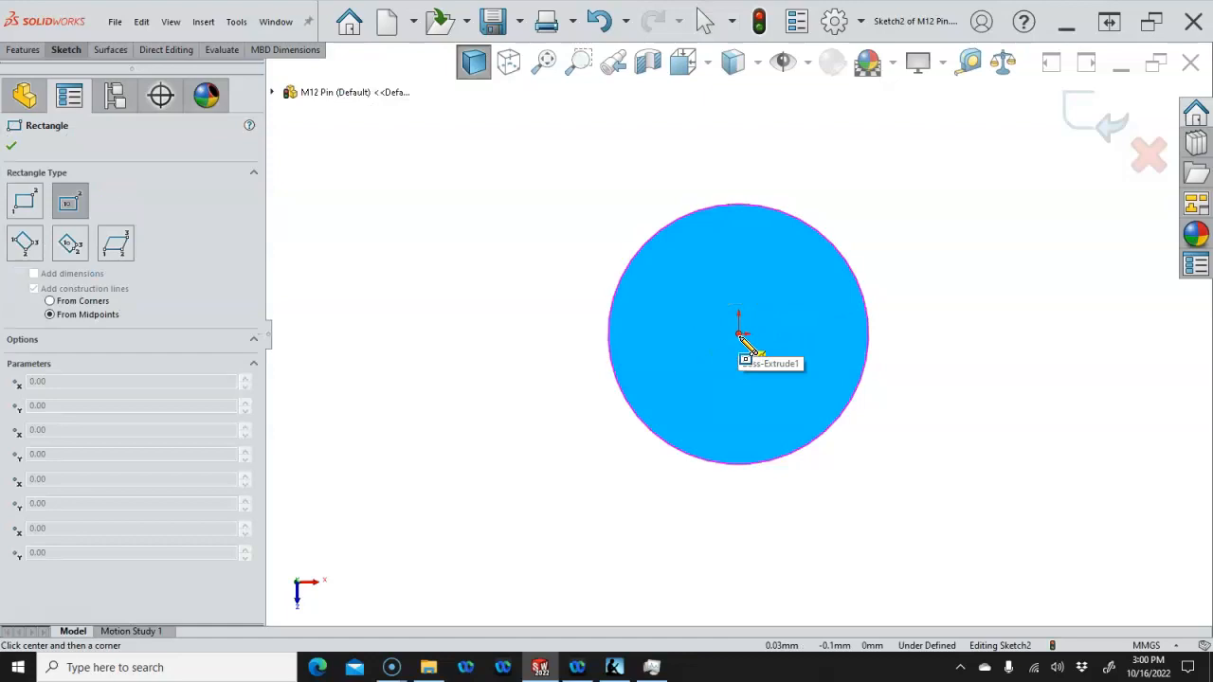
pyautogui.click(740, 336)
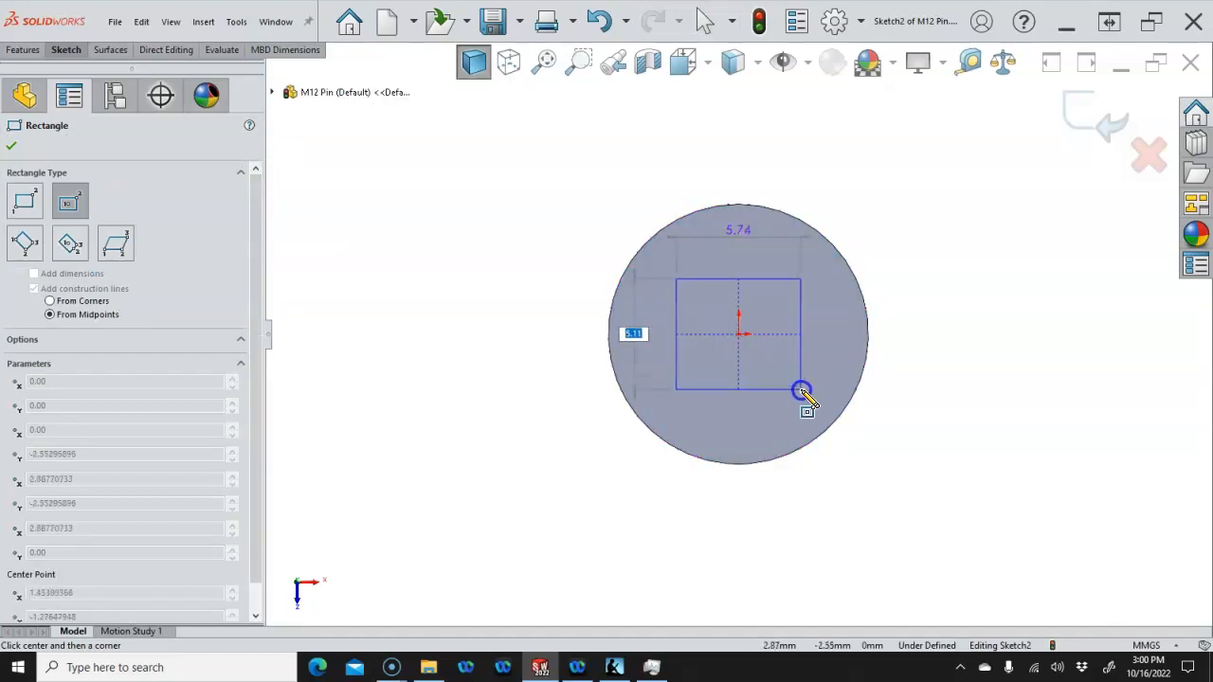
pyautogui.write('9')
pyautogui.press('Tab')
pyautogui.write('9')
pyautogui.press('Return')
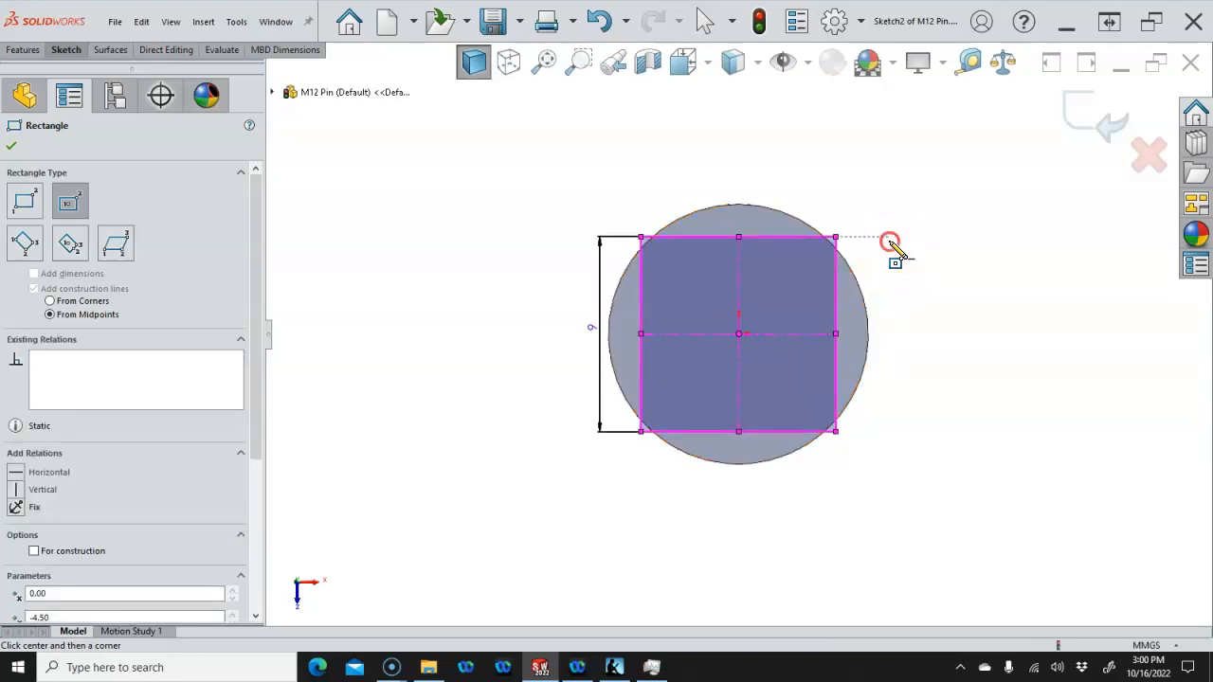
pyautogui.rightClick(891, 244)
pyautogui.click(920, 250)
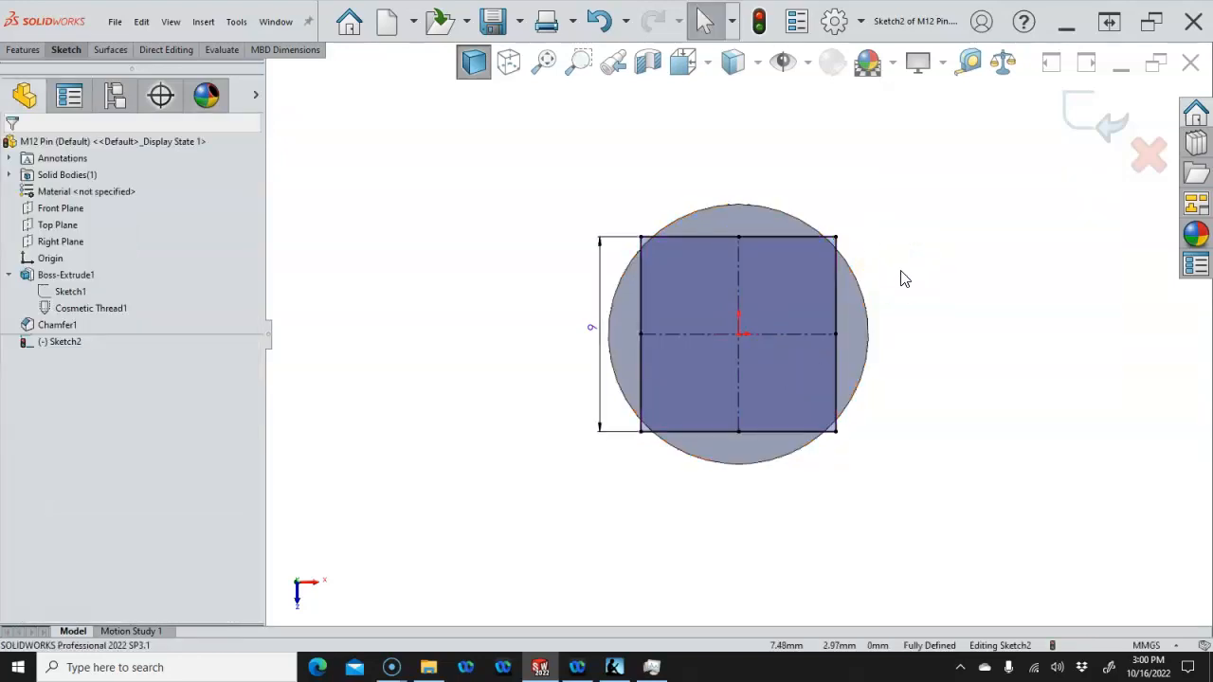
# Convert the circular edge of the pin's upper end face into the square's sketch
pyautogui.moveTo(902, 277); pyautogui.dragTo(893, 249, button='middle')
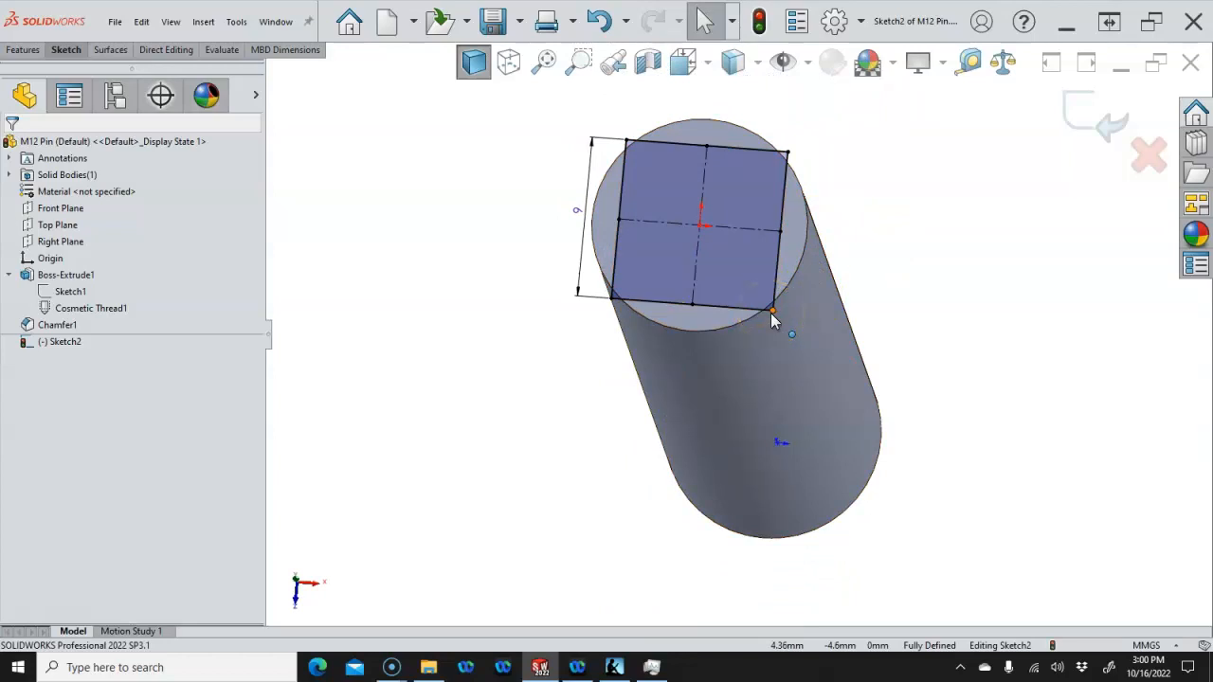
pyautogui.click(867, 302)
pyautogui.scroll(1, 867, 303)
pyautogui.moveTo(867, 303); pyautogui.dragTo(868, 315, button='middle')
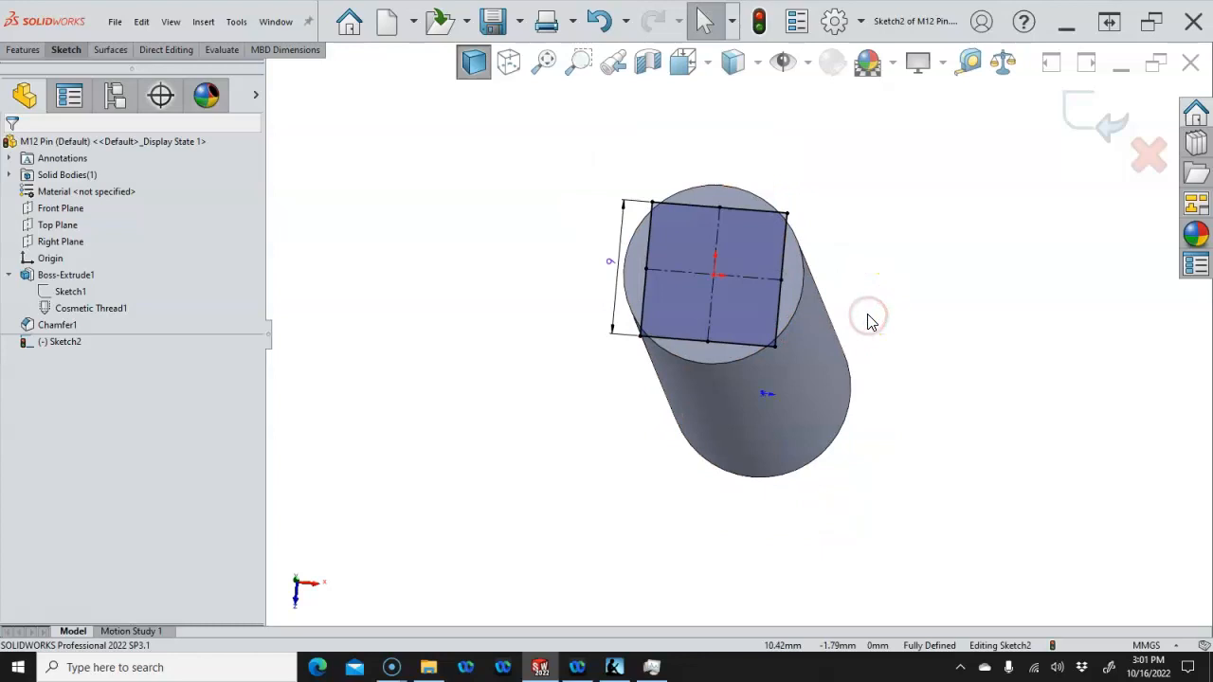
pyautogui.moveTo(867, 315); pyautogui.dragTo(834, 279, button='middle')
pyautogui.moveTo(749, 332)
pyautogui.mouseDown(button='middle')
pyautogui.moveTo(693, 176)
pyautogui.moveTo(698, 244)
pyautogui.moveTo(803, 336)
pyautogui.moveTo(856, 344)
pyautogui.moveTo(866, 331)
pyautogui.mouseUp(button='middle')
pyautogui.moveTo(834, 281)
pyautogui.mouseDown(button='middle')
pyautogui.moveTo(772, 187)
pyautogui.moveTo(737, 256)
pyautogui.moveTo(690, 290)
pyautogui.mouseUp(button='middle')
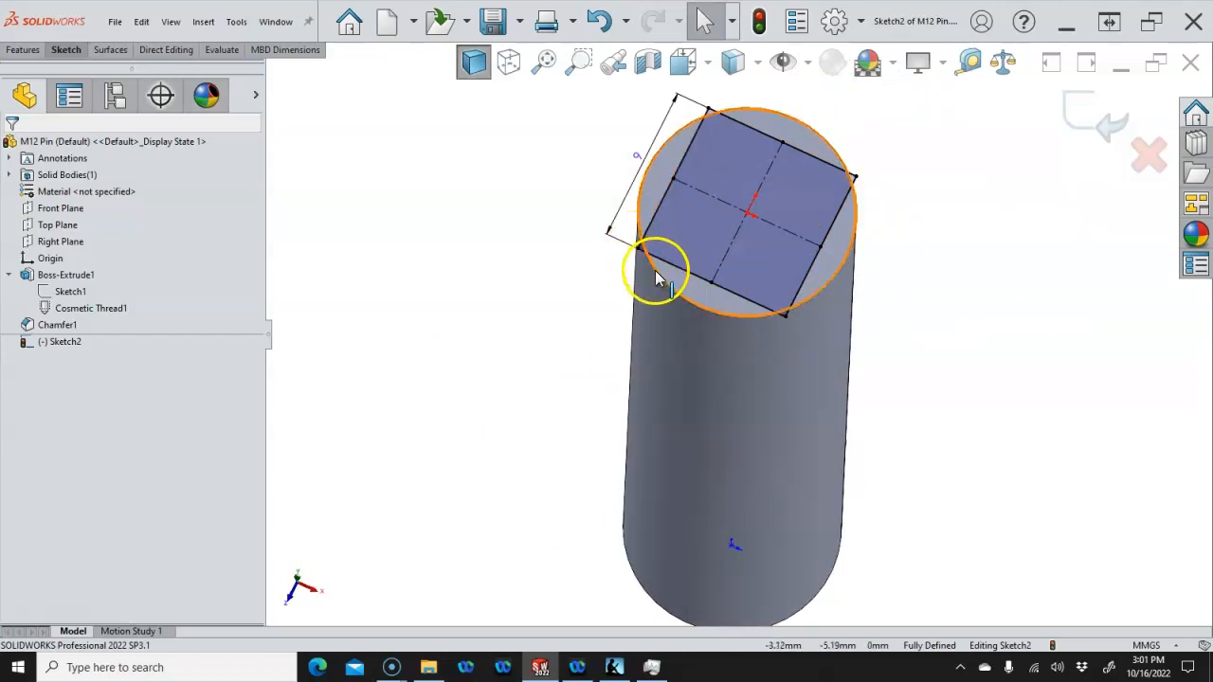
pyautogui.click(656, 272)
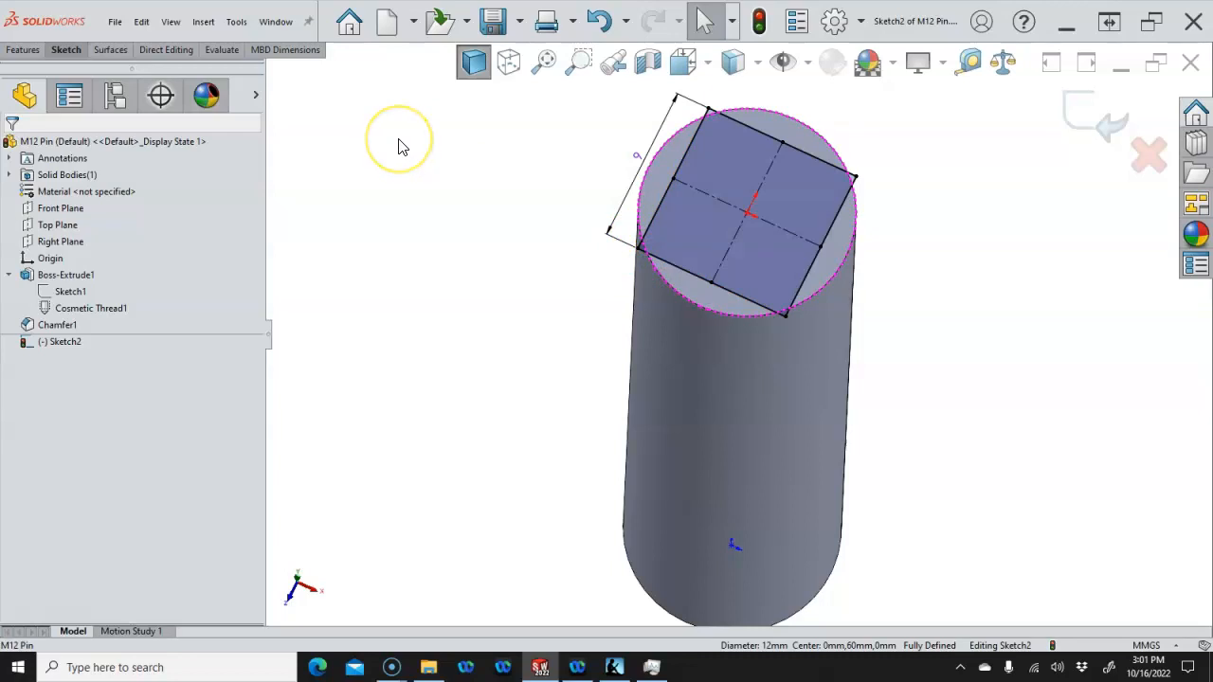
pyautogui.press('s')
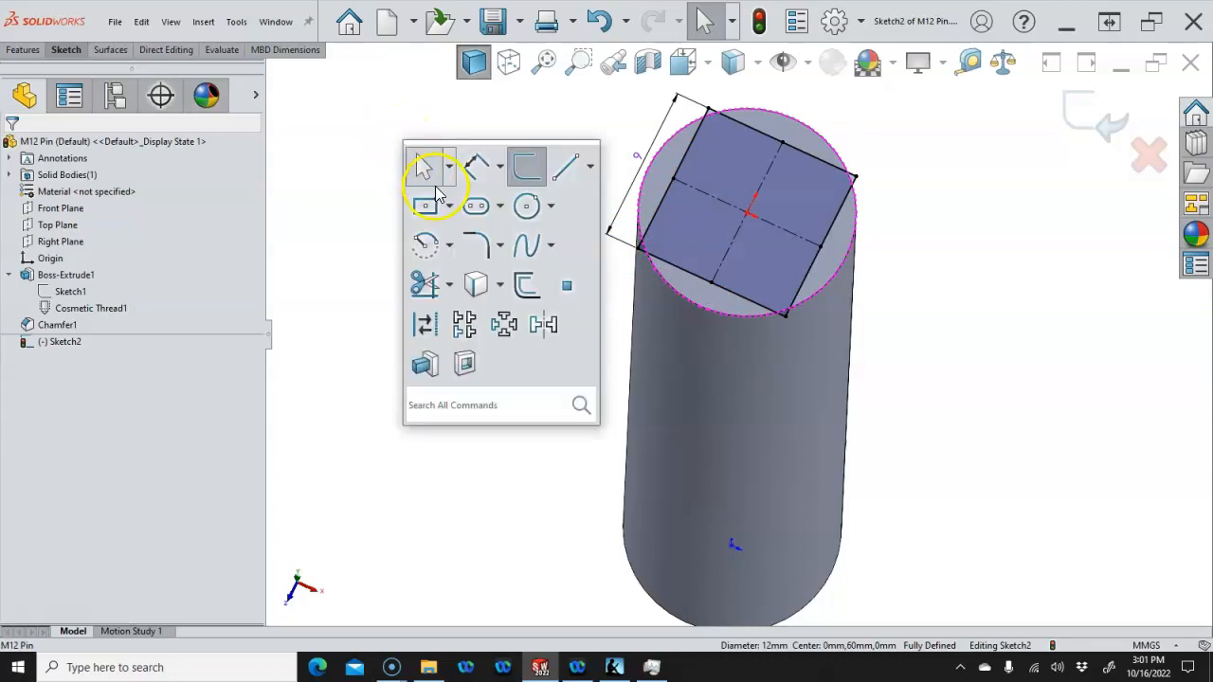
pyautogui.click(477, 285)
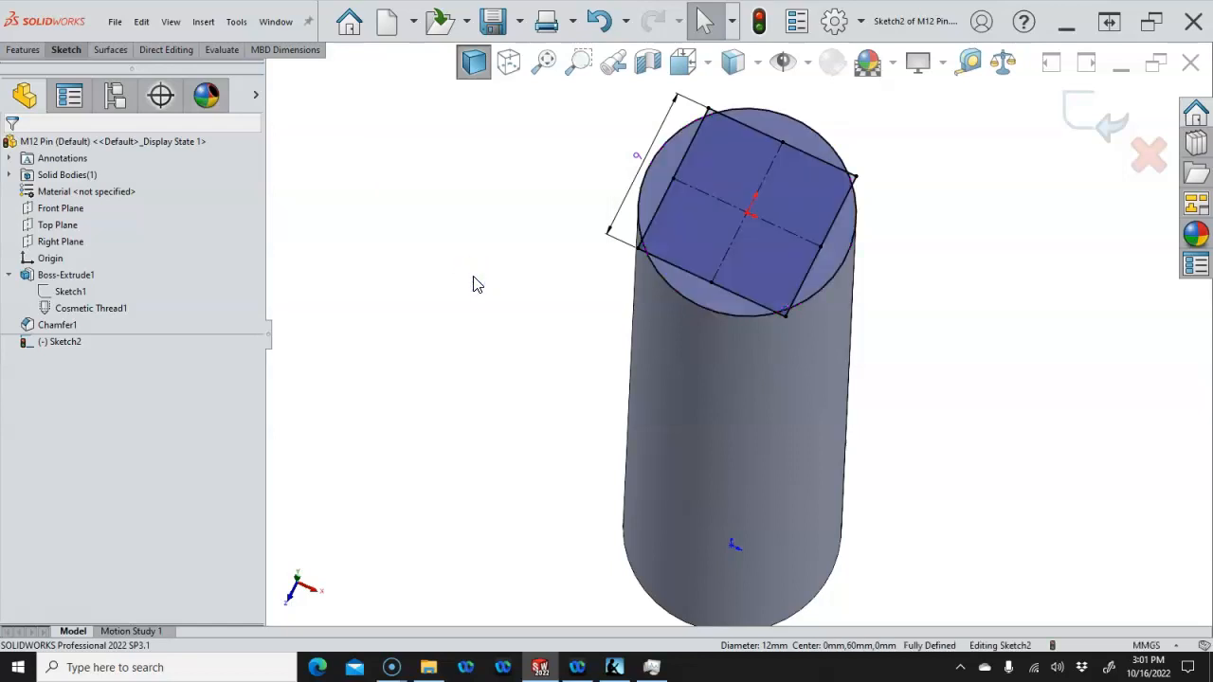
# Extrude the sketch region shared by the square and the circle 15 mm upward from the pin's upper end face, merging the result
pyautogui.click(24, 52)
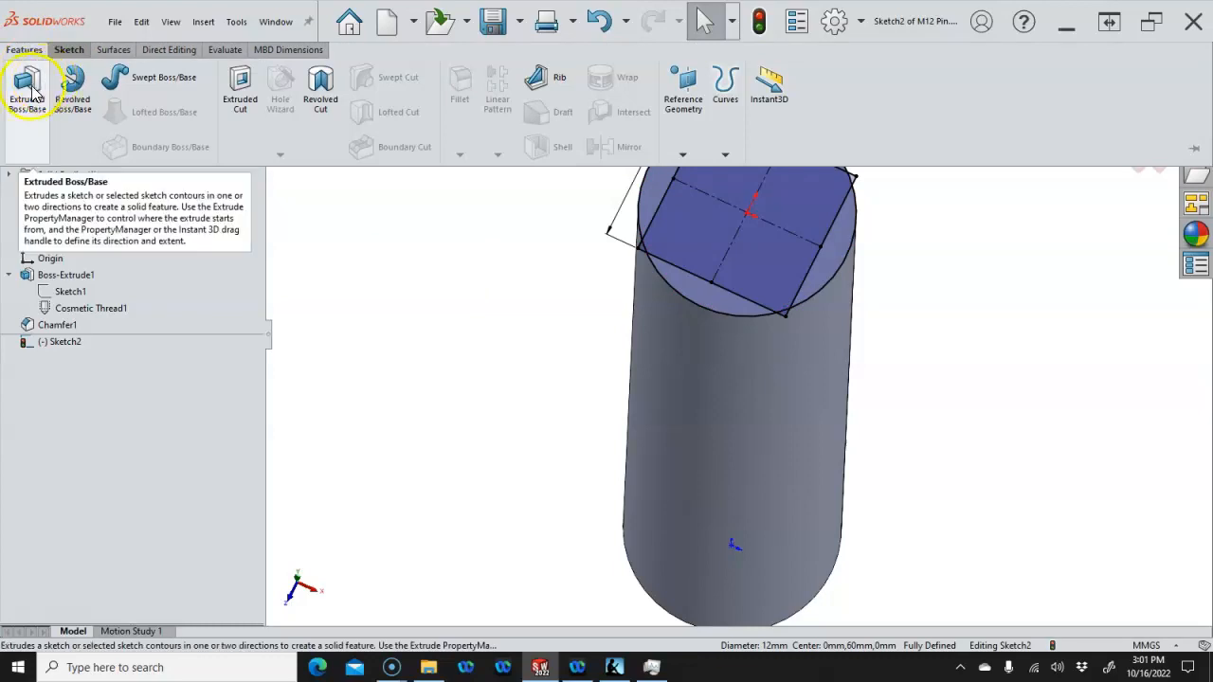
pyautogui.click(28, 90)
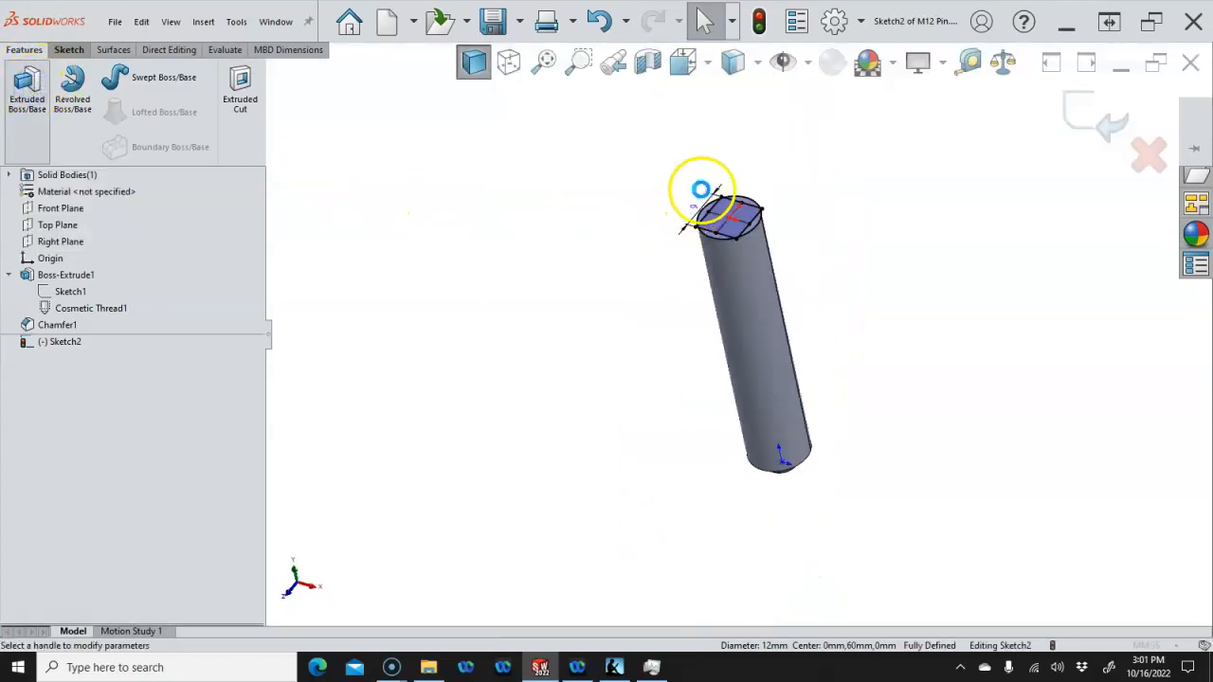
pyautogui.scroll(-3, 736, 226)
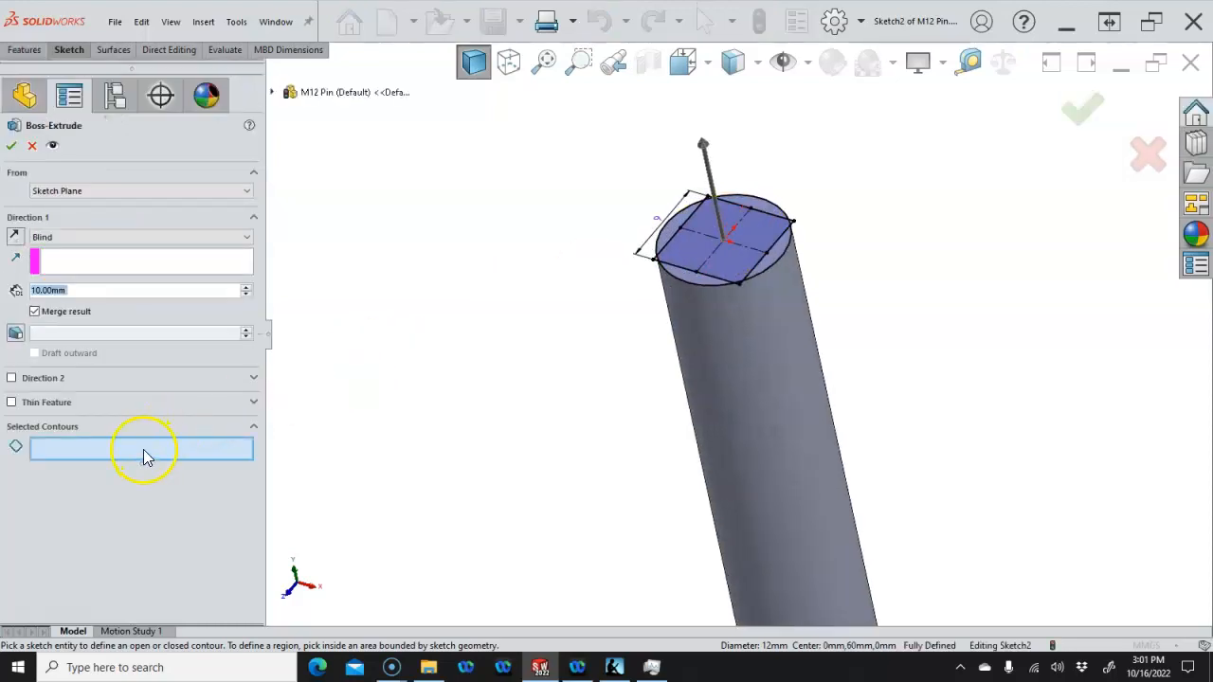
pyautogui.write('15')
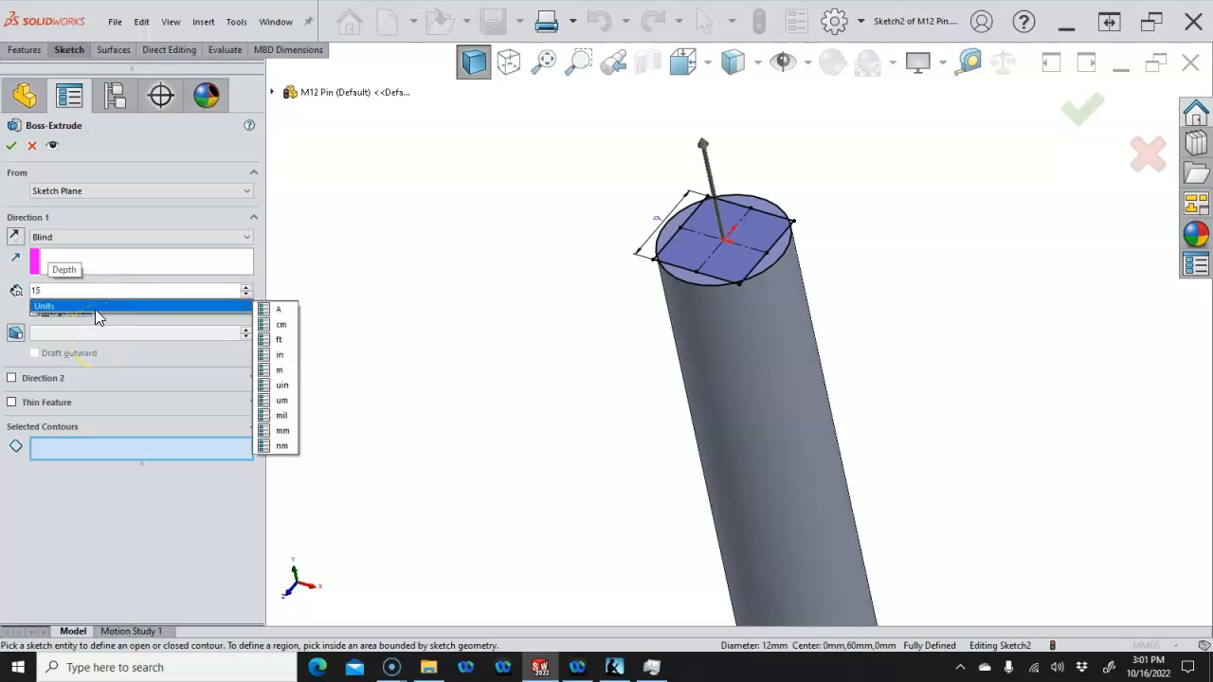
pyautogui.click(128, 445)
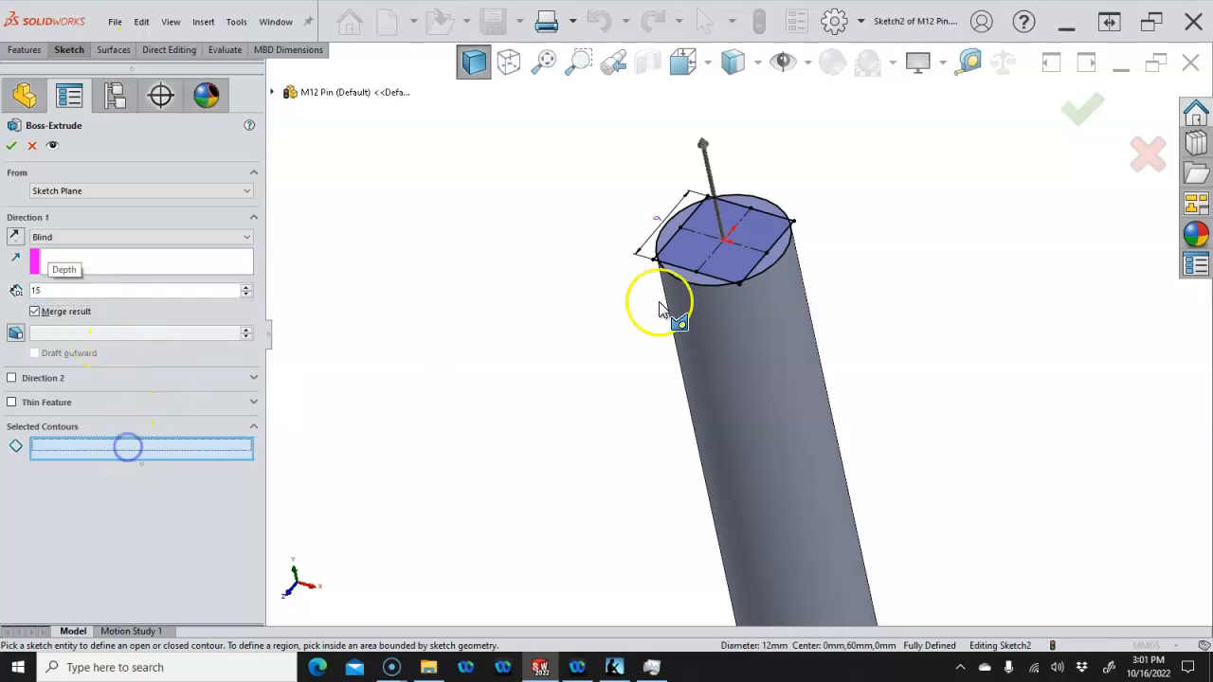
pyautogui.click(753, 238)
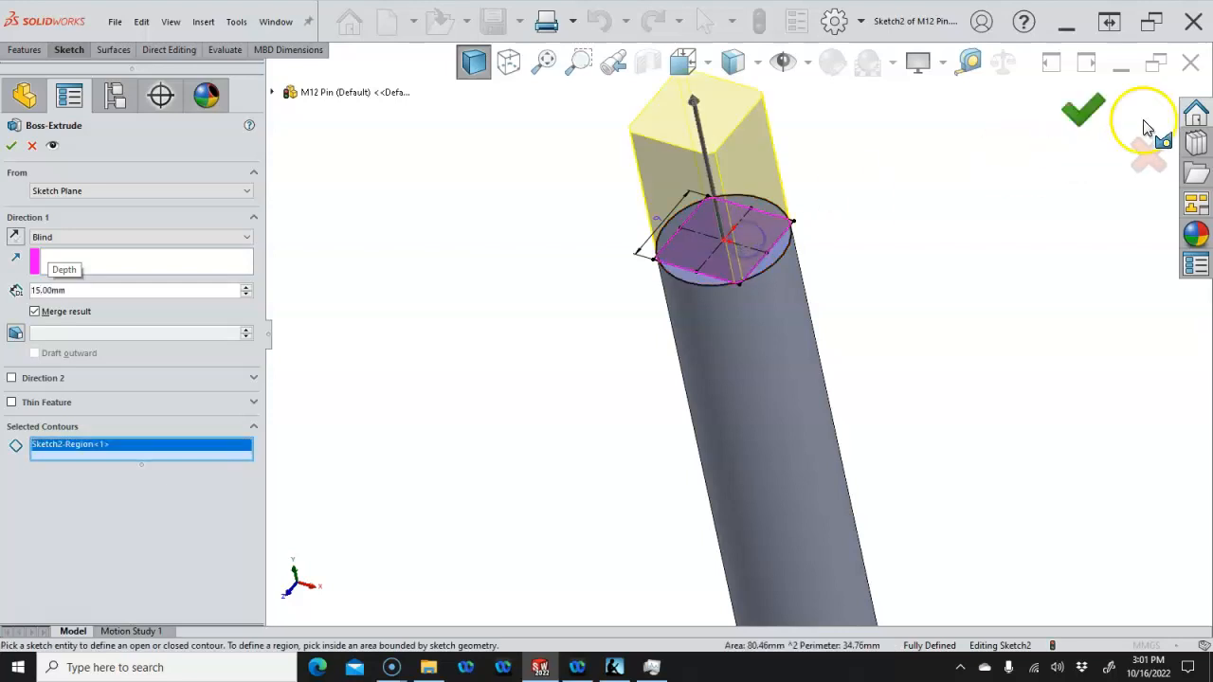
pyautogui.click(1088, 108)
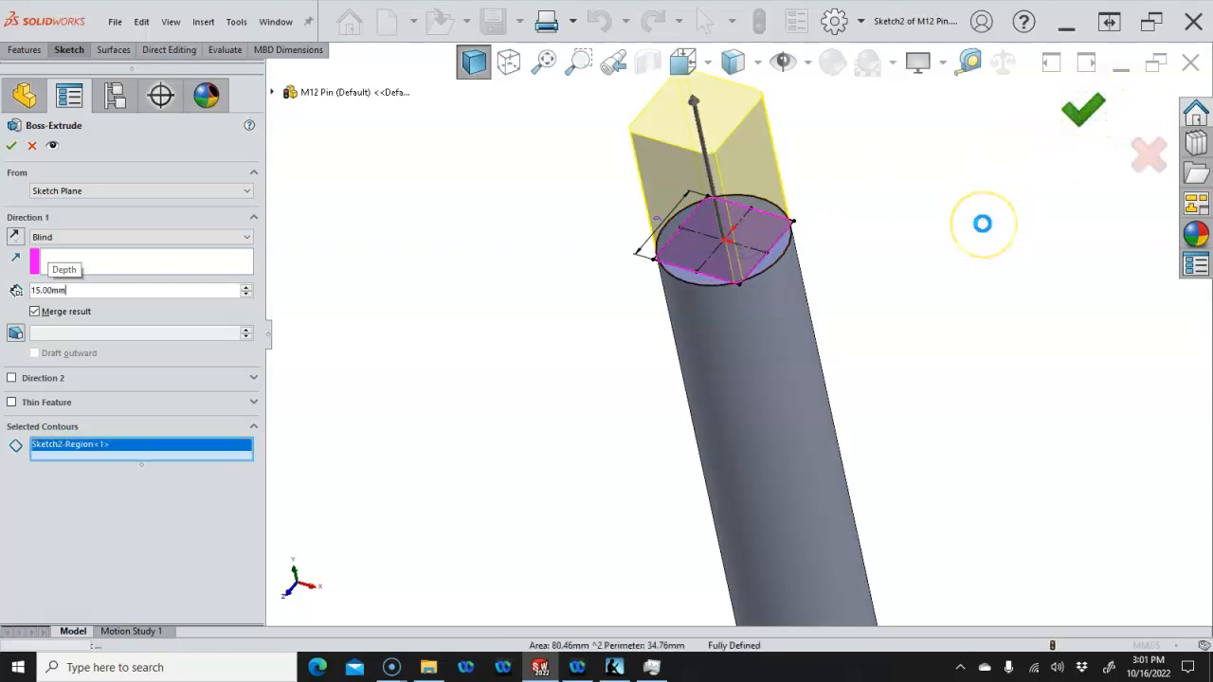
pyautogui.rightClick(986, 232)
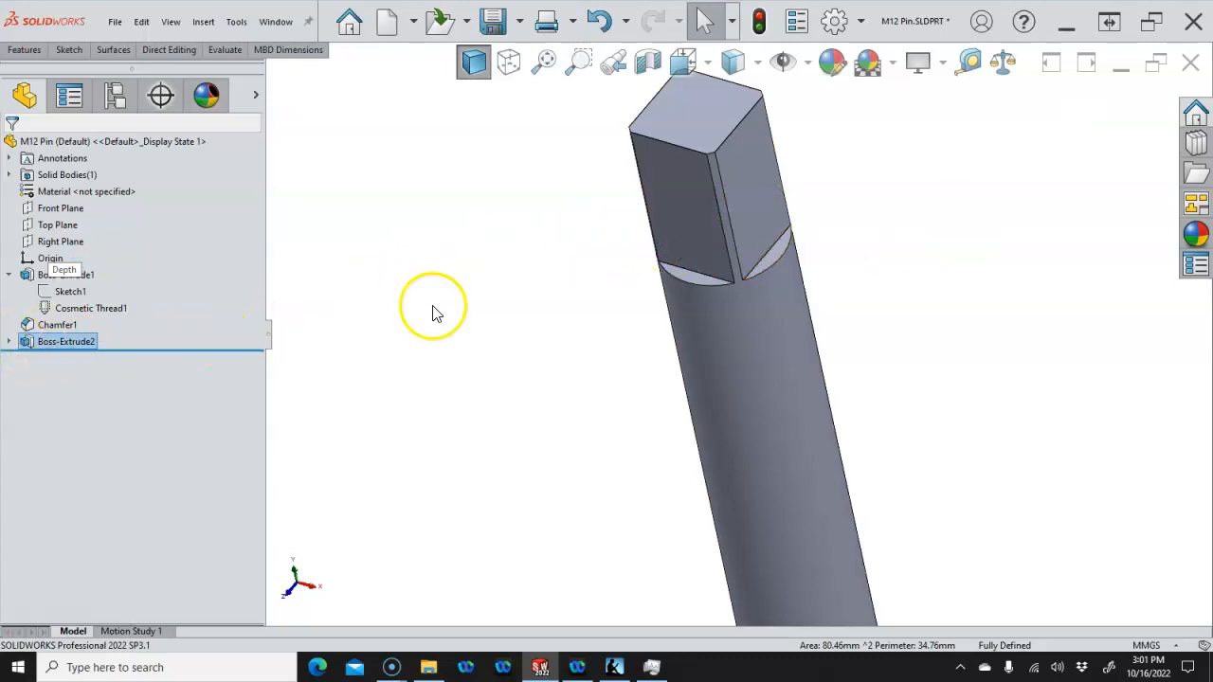
# Open the square end's extrusion settings for review, and view the whole pin from the front
pyautogui.rightClick(43, 346)
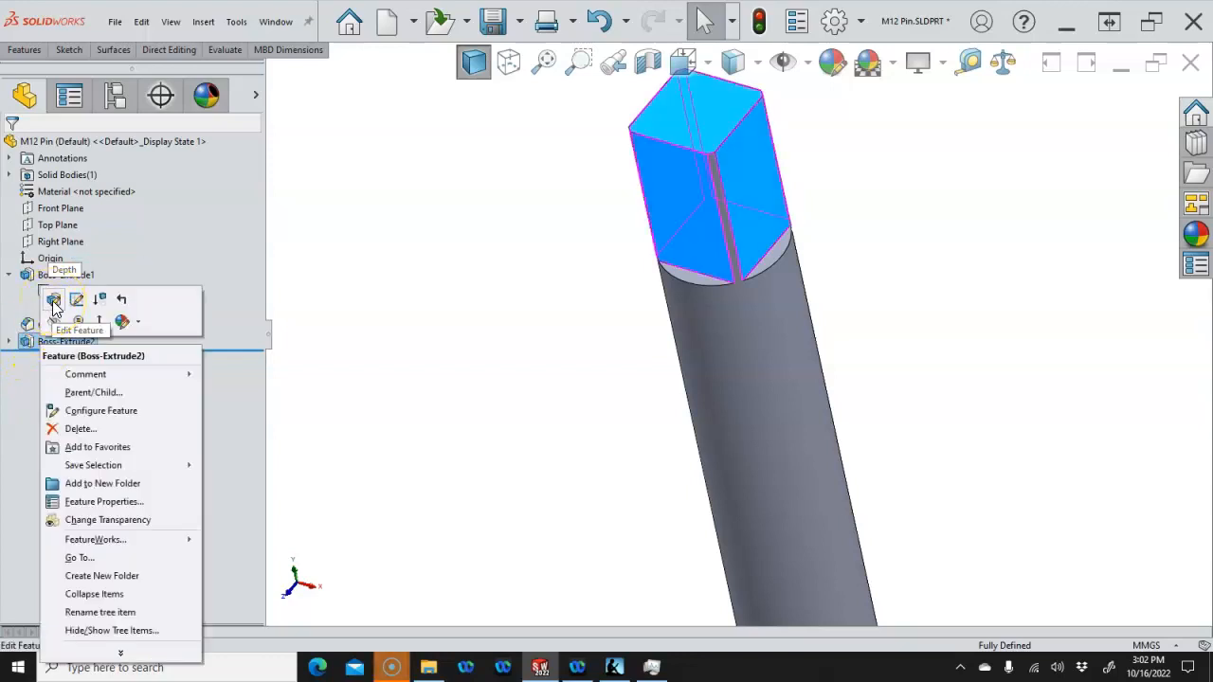
pyautogui.click(54, 301)
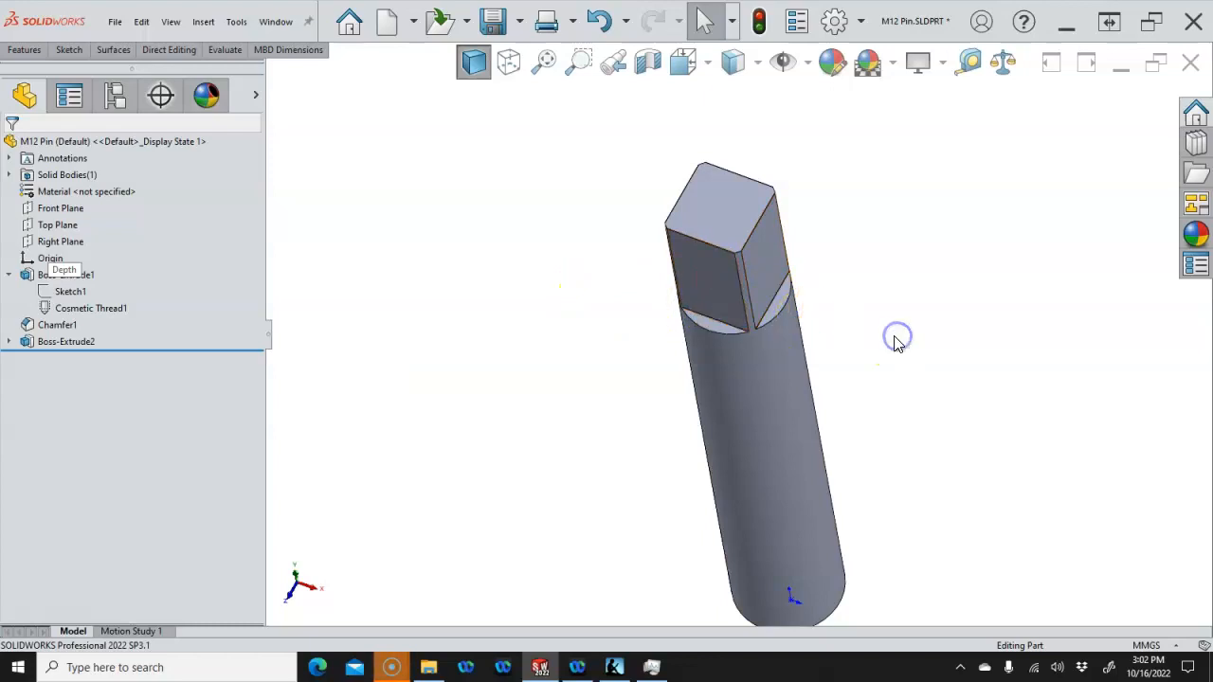
pyautogui.hotkey('ctrl', '1')
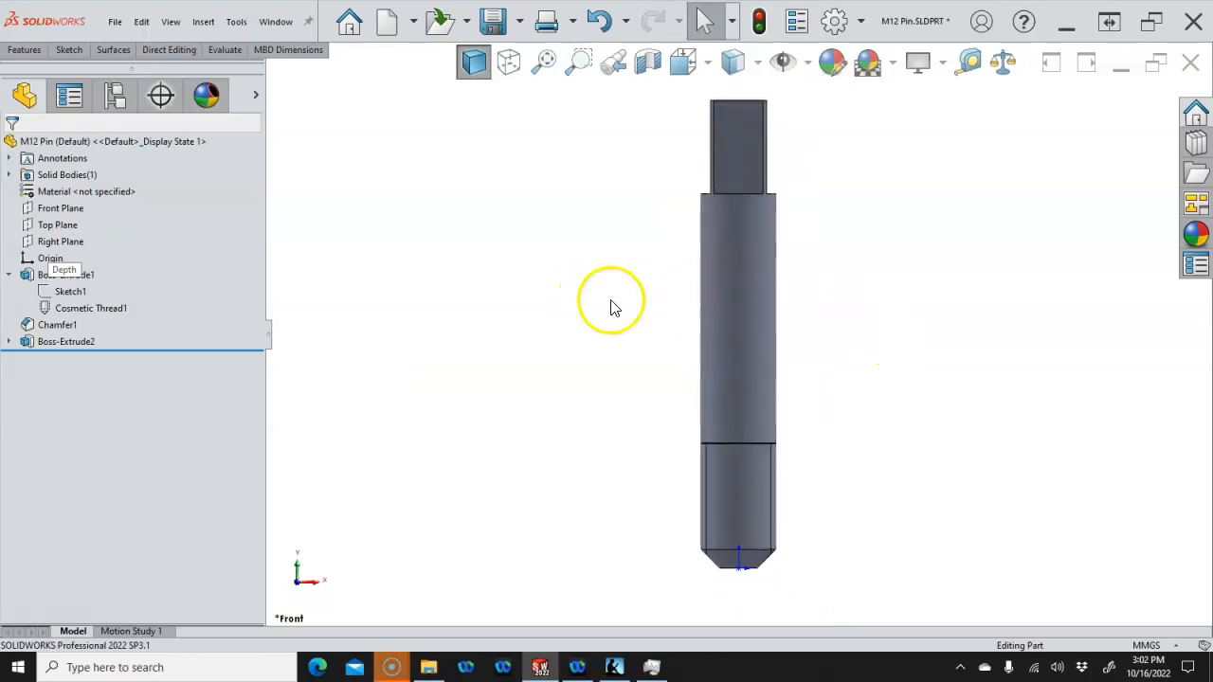